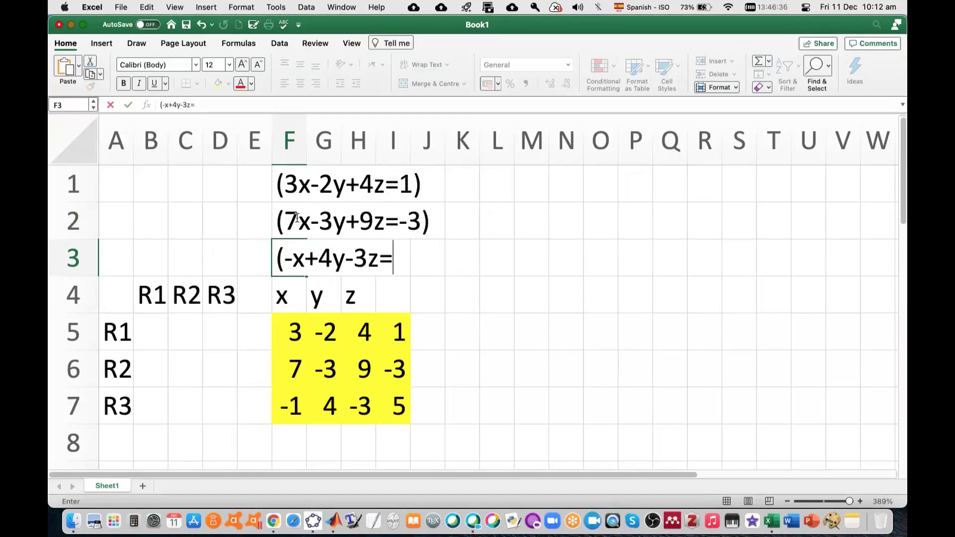
Step: Complete the third equation in cell F3 so that it reads (-x+4y-3z=5)
text(5))
key(Return)
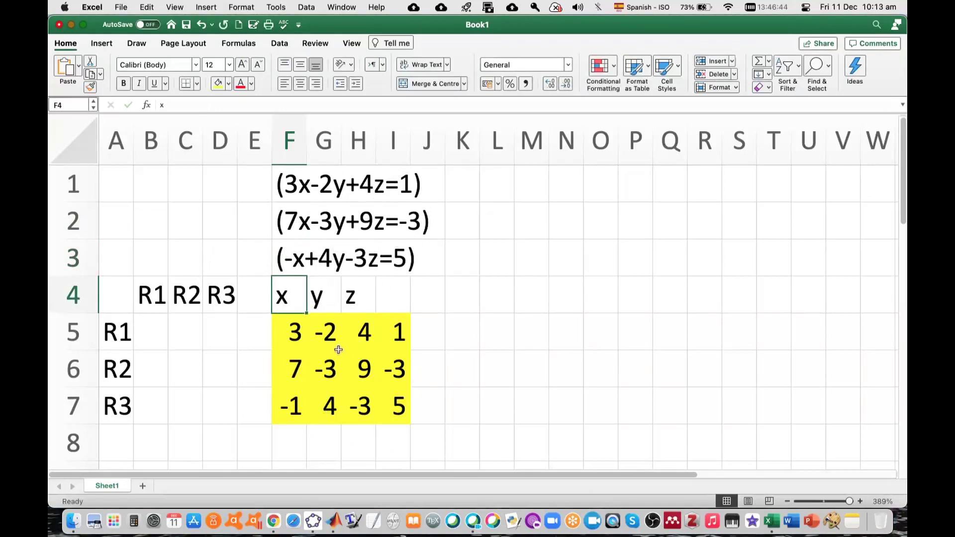
scroll(385, 368, down, 1)
scroll(385, 368, down, 1)
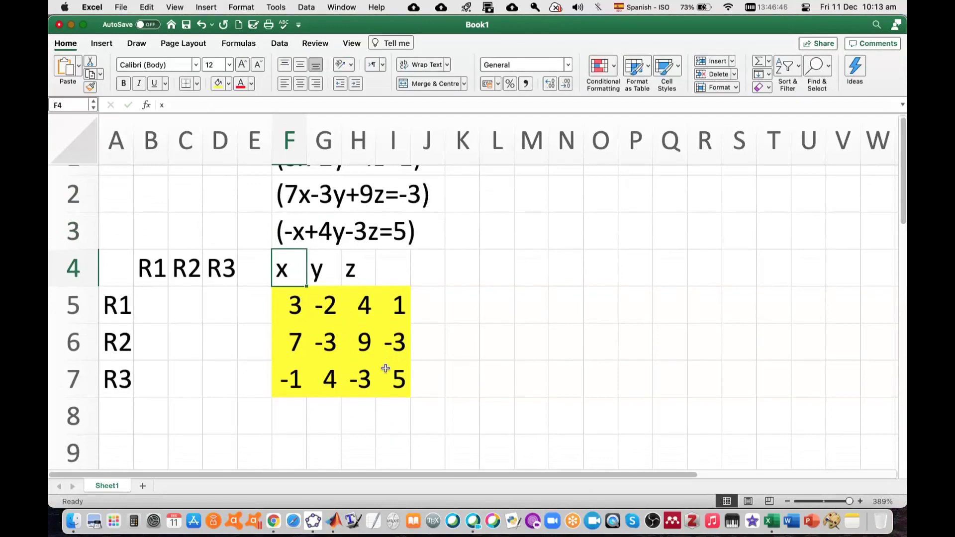
Step: Switch to Chrome to review the 3x3 row-reduction example in the Overleaf document, comparing it with the matrix in Excel
click(274, 522)
scroll(533, 414, down, 3)
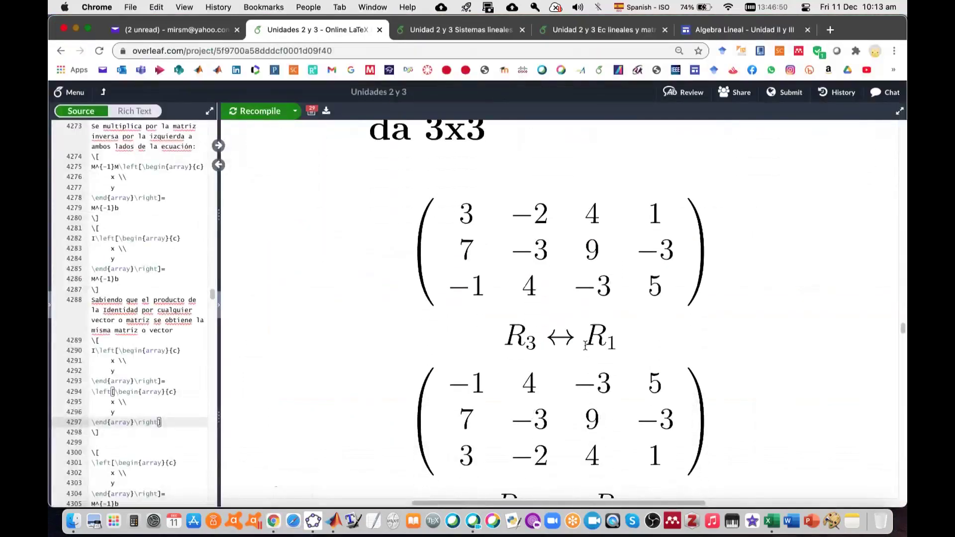
scroll(586, 345, down, 5)
scroll(625, 424, up, 1)
key(super+Tab)
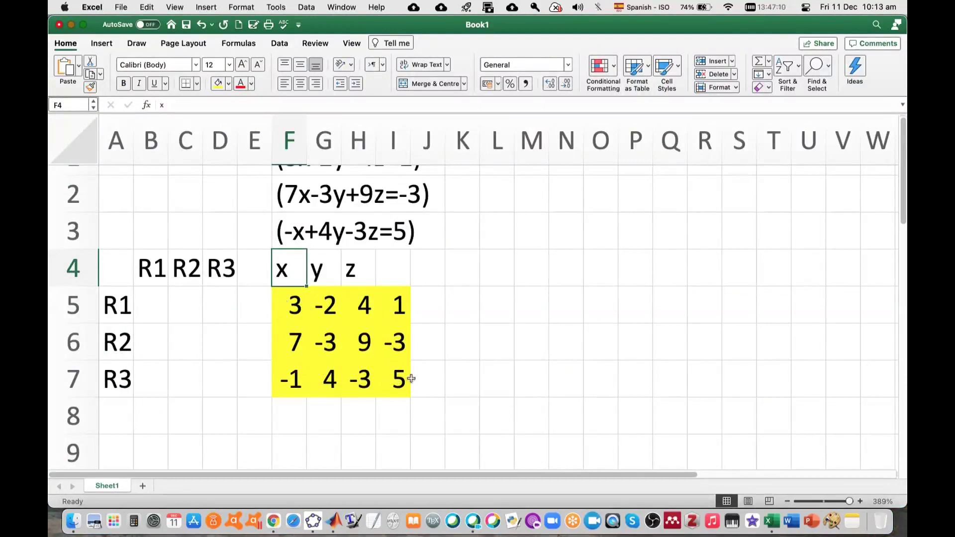
key(super+Tab)
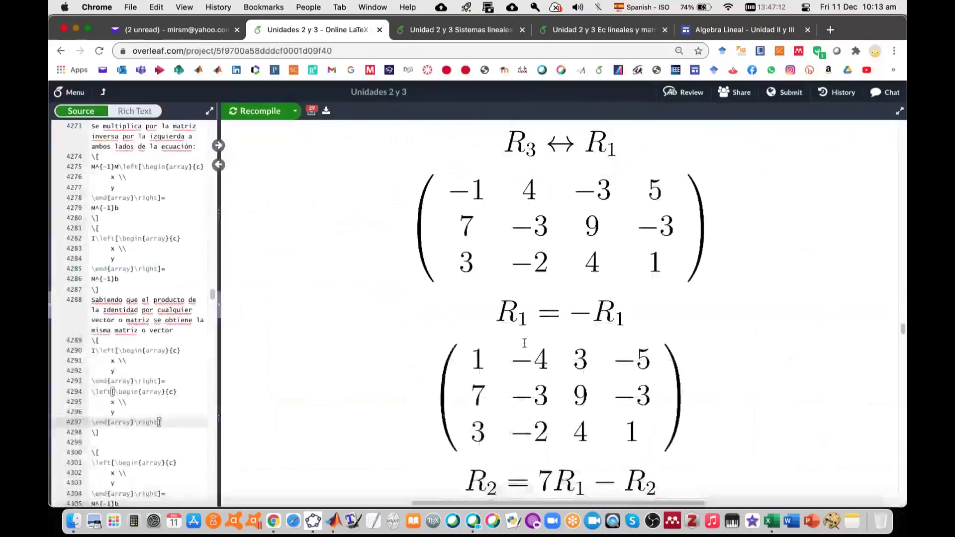
scroll(542, 378, down, 8)
scroll(546, 387, up, 2)
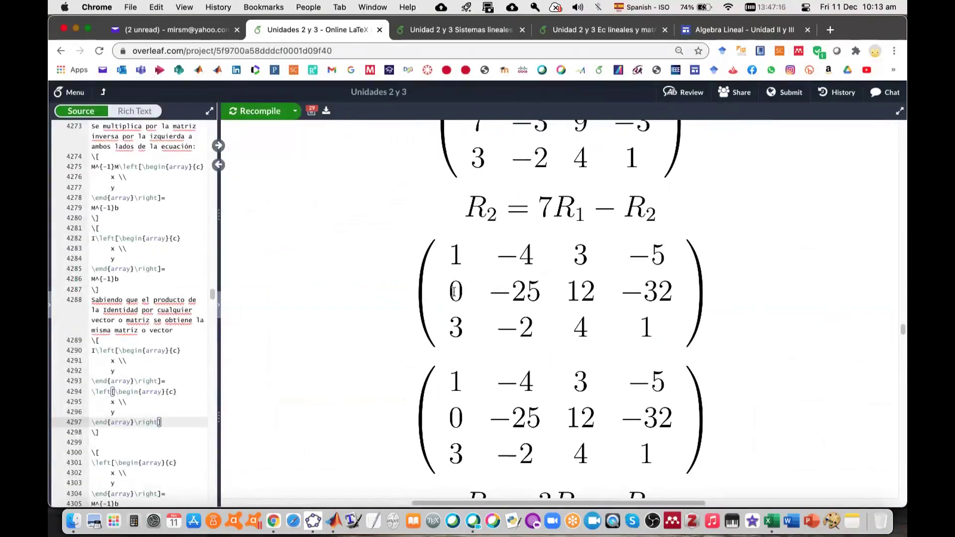
key(super+Tab)
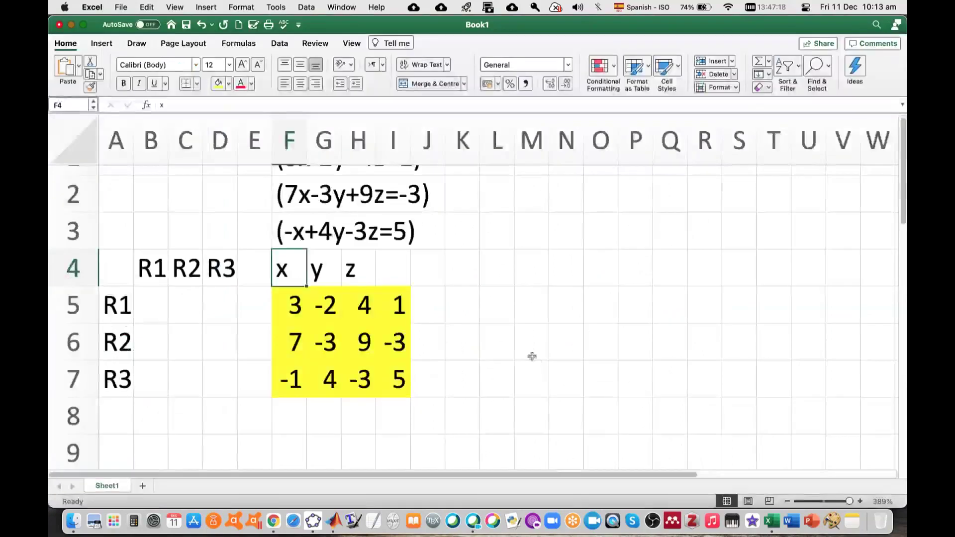
click(295, 343)
click(295, 379)
click(296, 350)
click(294, 300)
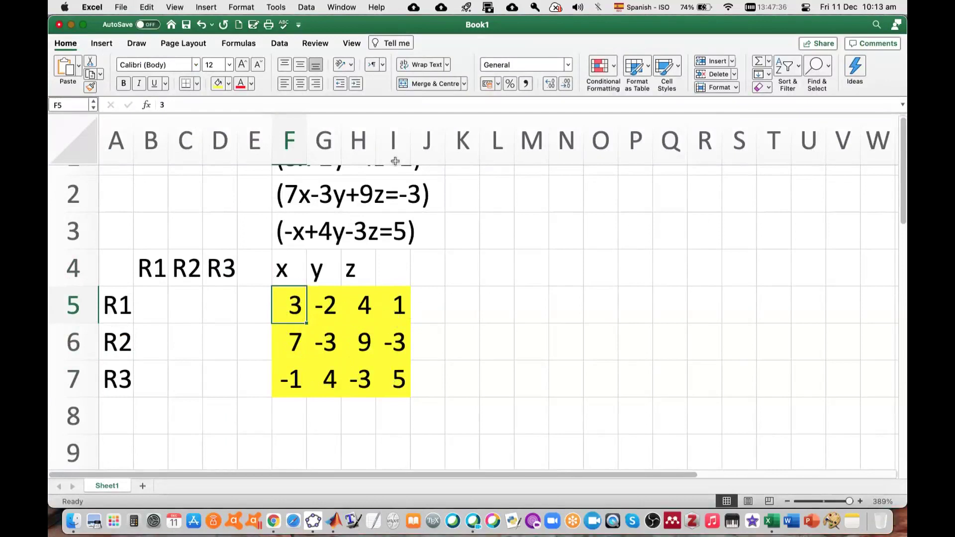
Step: Insert three columns before column I, between the coefficients and the constants
right_click(398, 145)
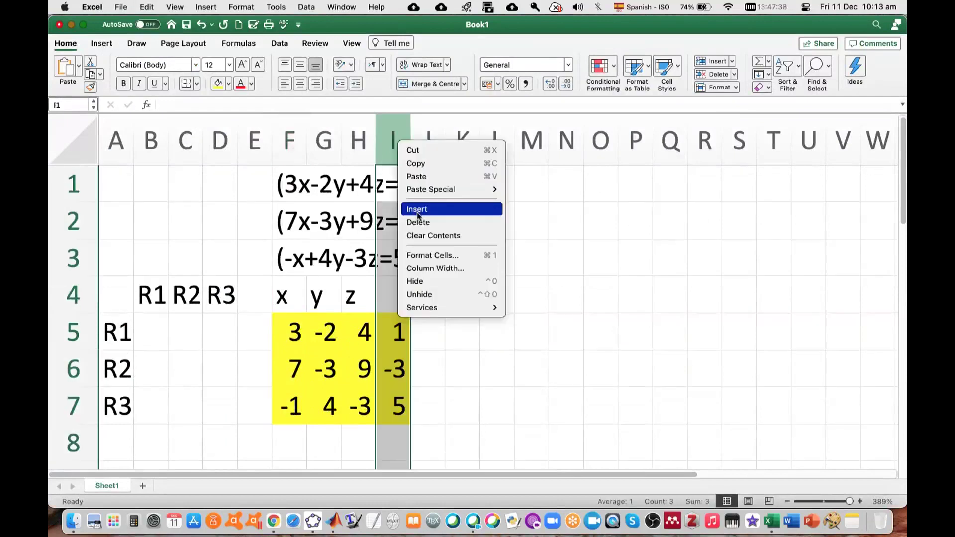
key(Escape)
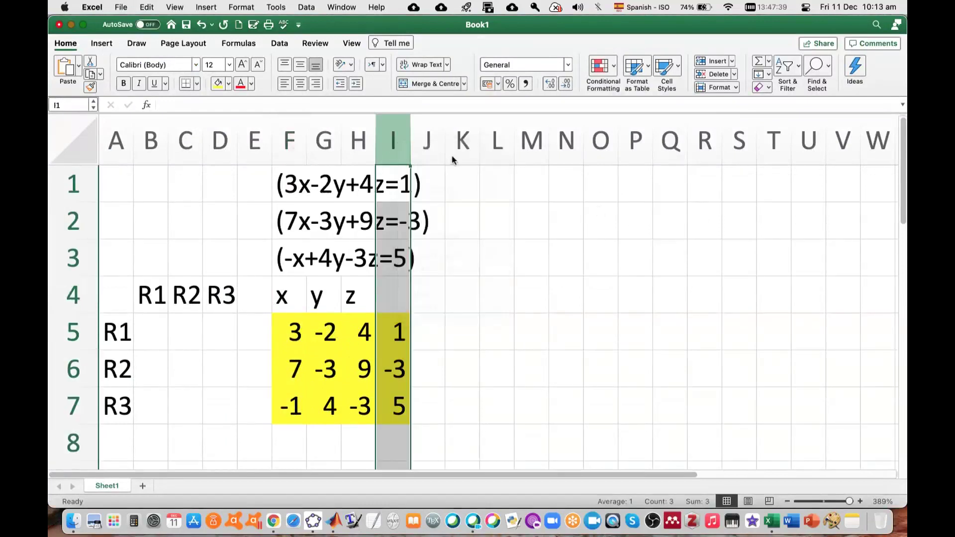
shift+click(453, 160)
right_click(470, 137)
click(495, 204)
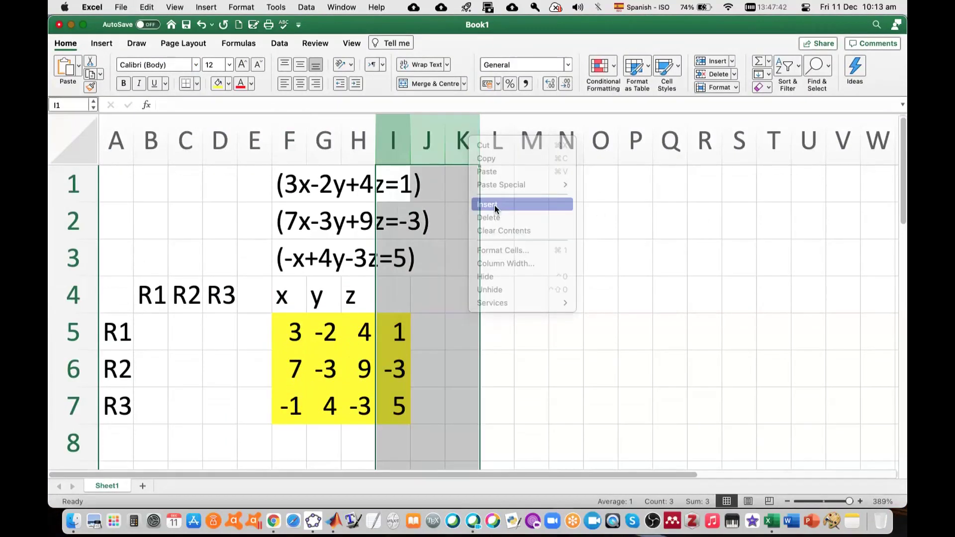
Step: Enter 1, 0, 0 in cells I5 to K5 as the identity matrix's first row
click(422, 331)
click(394, 330)
text(-1)
key(Tab)
text(0)
key(Tab)
text(0)
key(Return)
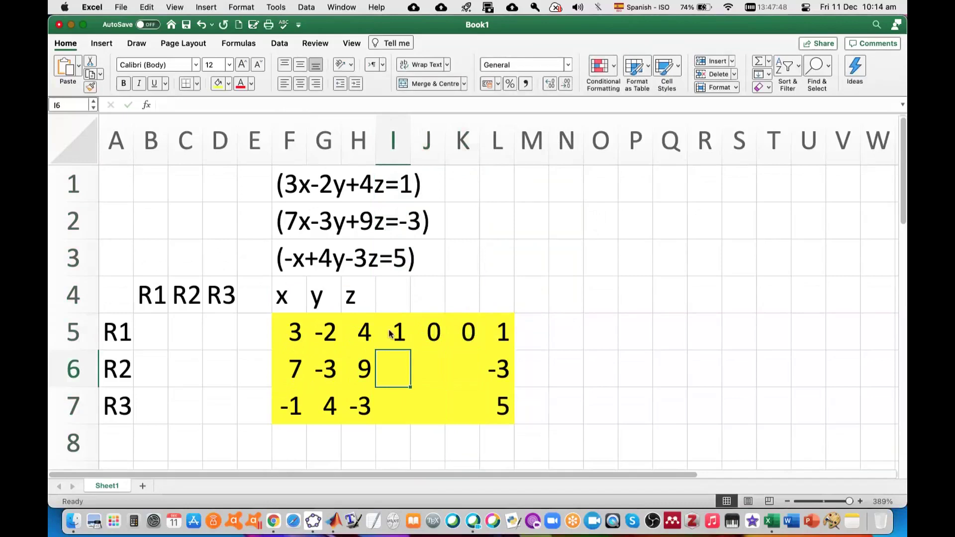
Step: Enter 0, 1, 0 in cells I6 to K6 as the identity matrix's second row
text(0)
key(Tab)
text(1)
key(Tab)
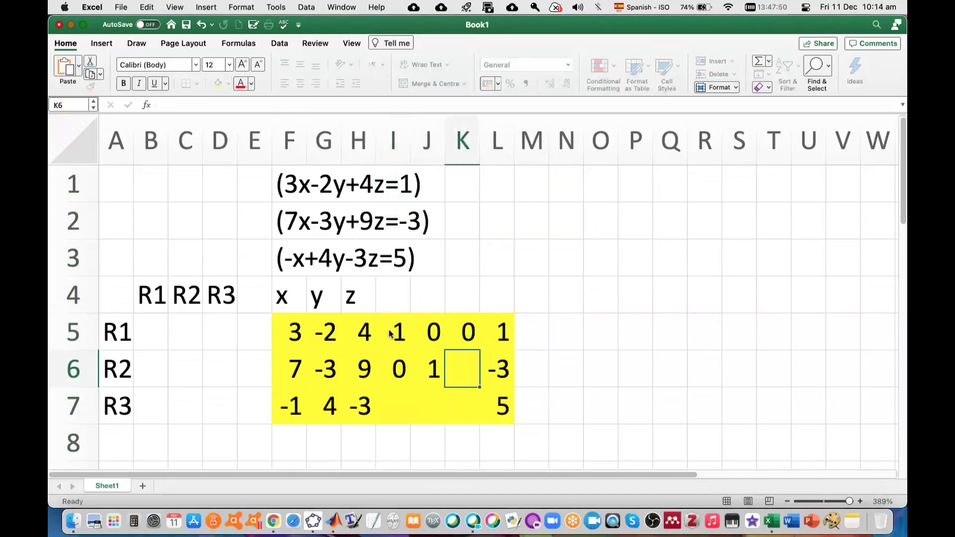
text(0)
key(Return)
Step: Enter 0, 0, 1 in cells I7 to K7 as the identity matrix's third row
text(0)
key(Tab)
text(0)
key(Tab)
text(1)
click(500, 301)
Step: Label the blocks beneath the matrix in row 8: M in F8, I in I8 and b in L8
click(313, 420)
click(296, 441)
text(M)
click(398, 442)
text(I)
click(497, 441)
text(b)
scroll(594, 399, down, 1)
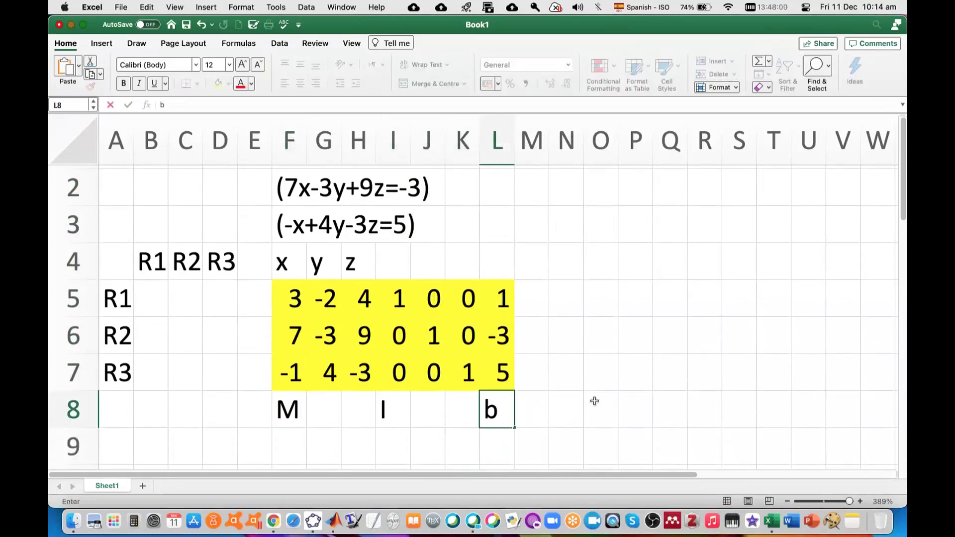
click(595, 401)
Step: Fill the identity block I5:K7 with light blue
drag(394, 298, 467, 374)
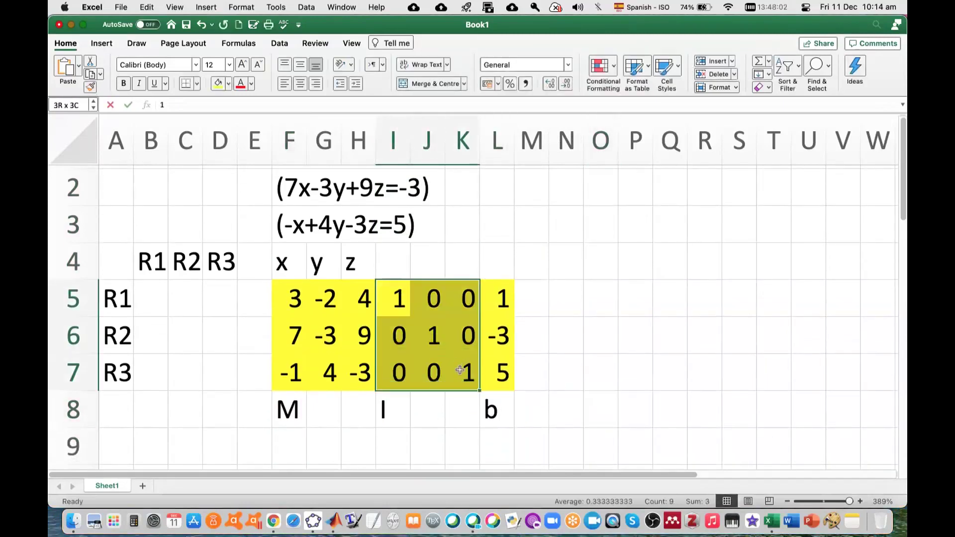
click(228, 85)
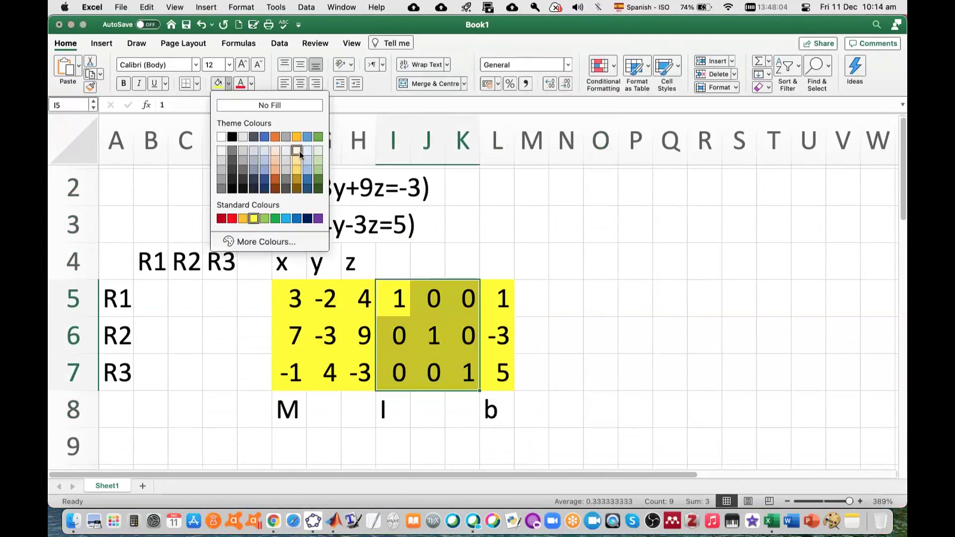
click(306, 154)
click(554, 269)
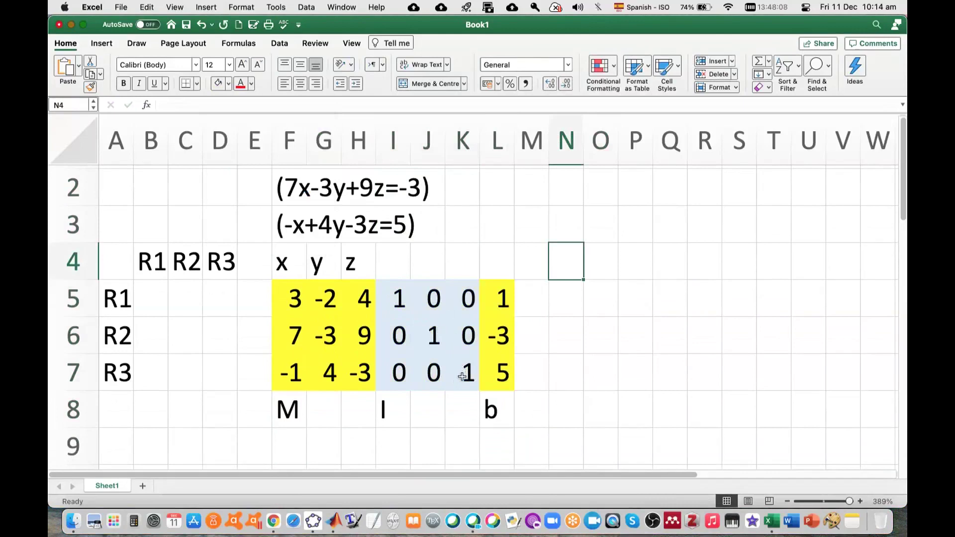
drag(499, 298, 500, 374)
drag(292, 294, 353, 372)
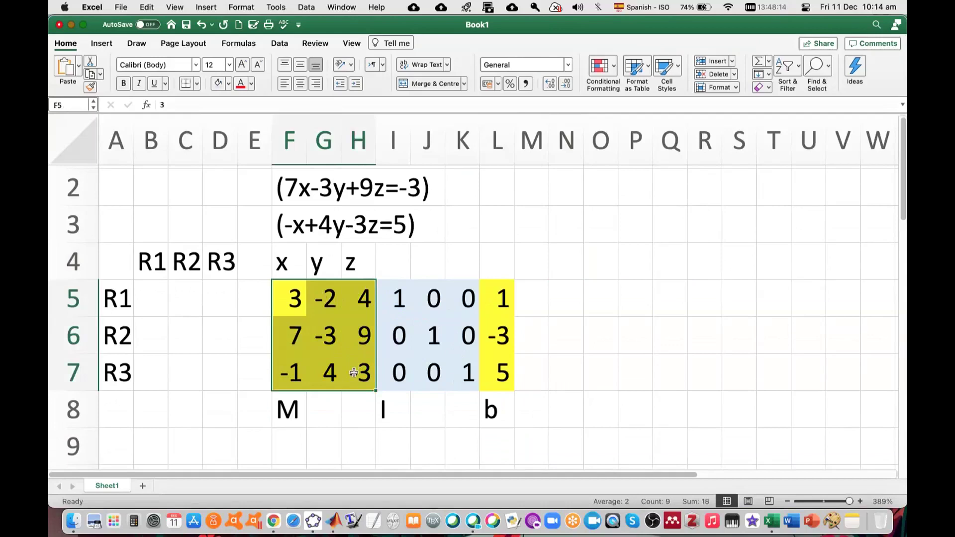
click(535, 324)
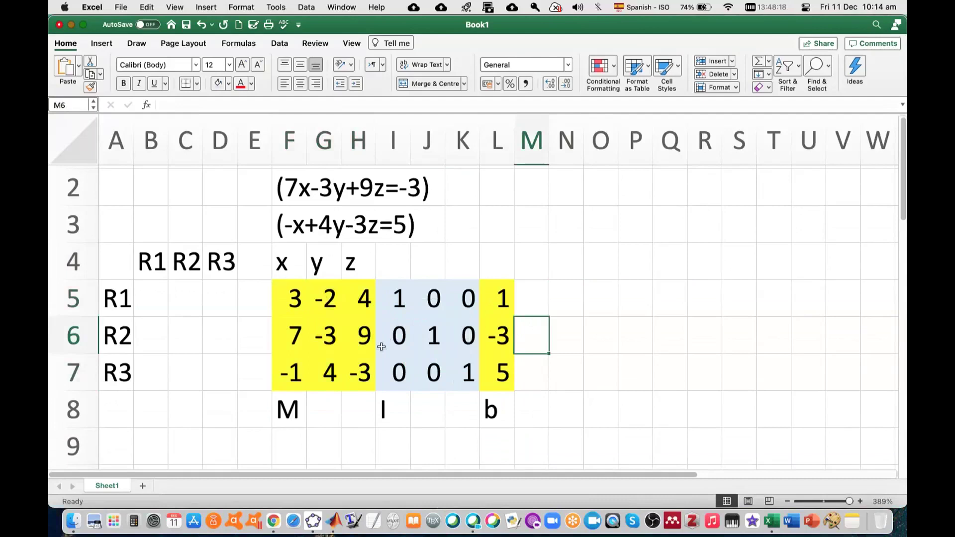
click(292, 342)
click(304, 366)
click(329, 370)
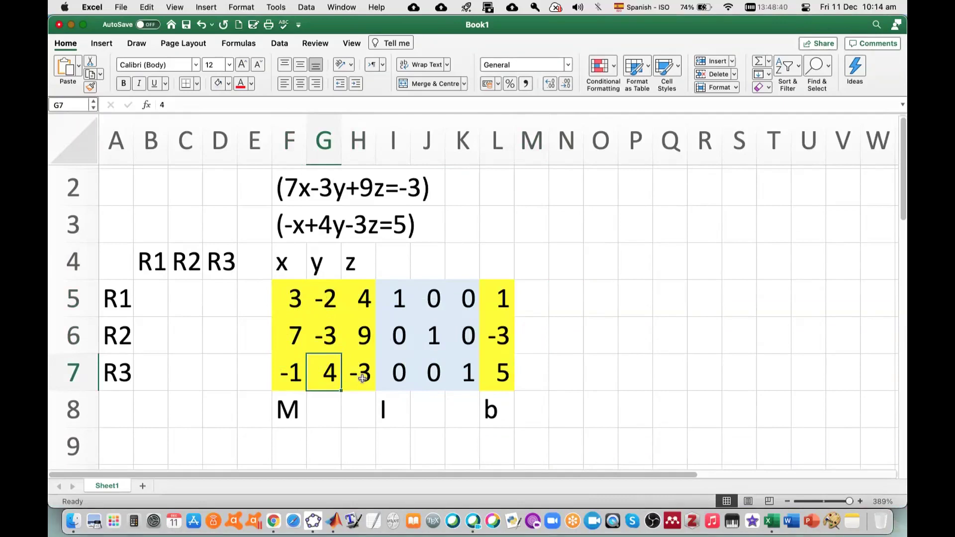
Step: Fill the cells below the first pivot, F6:F7, with light green
click(295, 334)
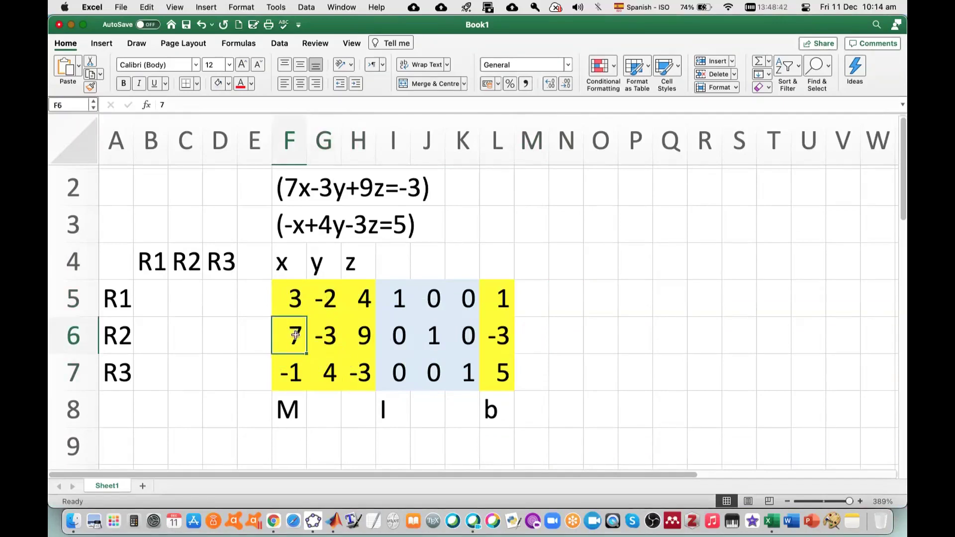
drag(295, 334, 296, 370)
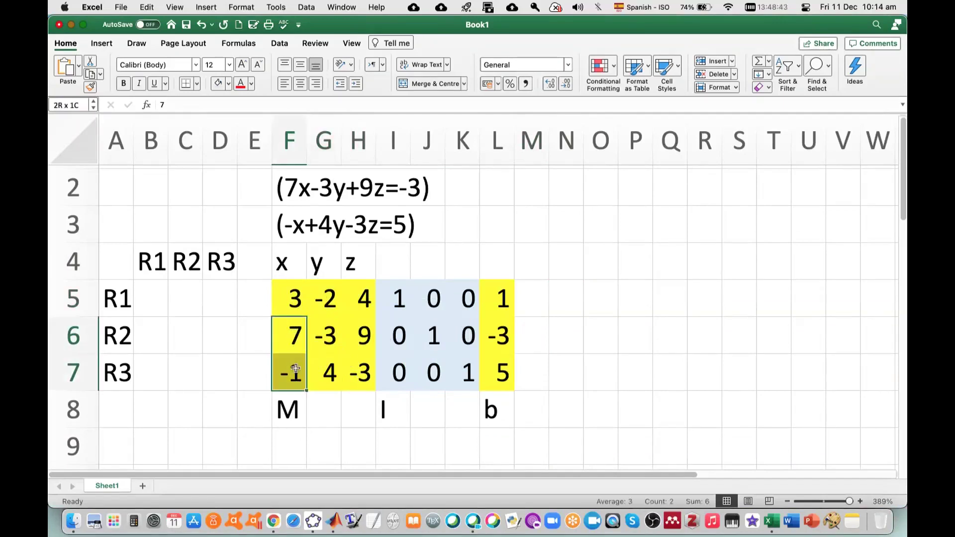
click(228, 84)
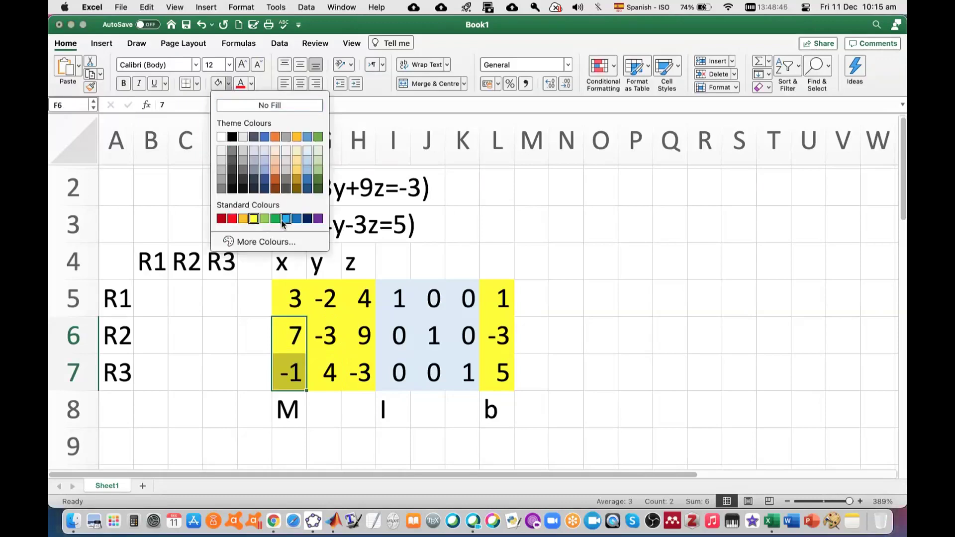
click(318, 160)
Step: Fill the pivot cell F5 with the standard light blue colour
click(294, 297)
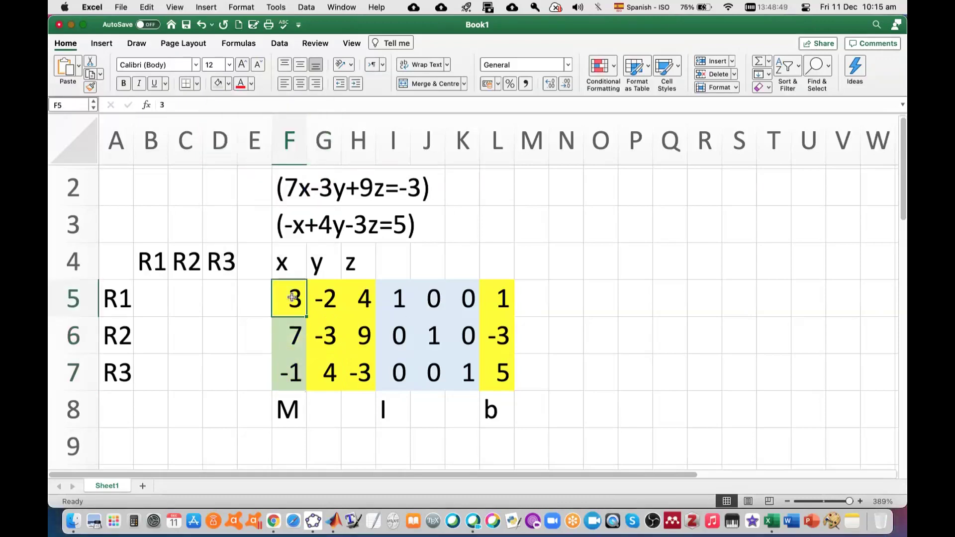
click(229, 84)
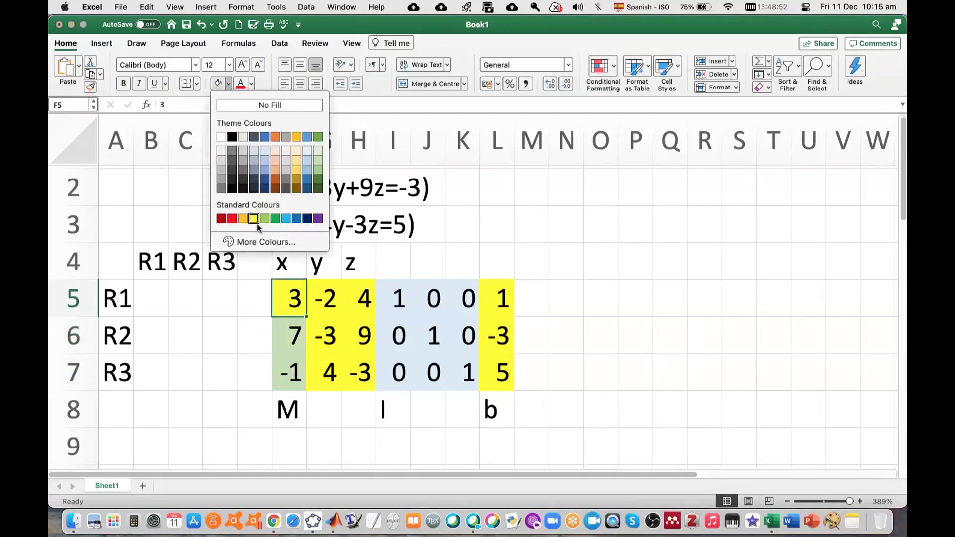
click(286, 219)
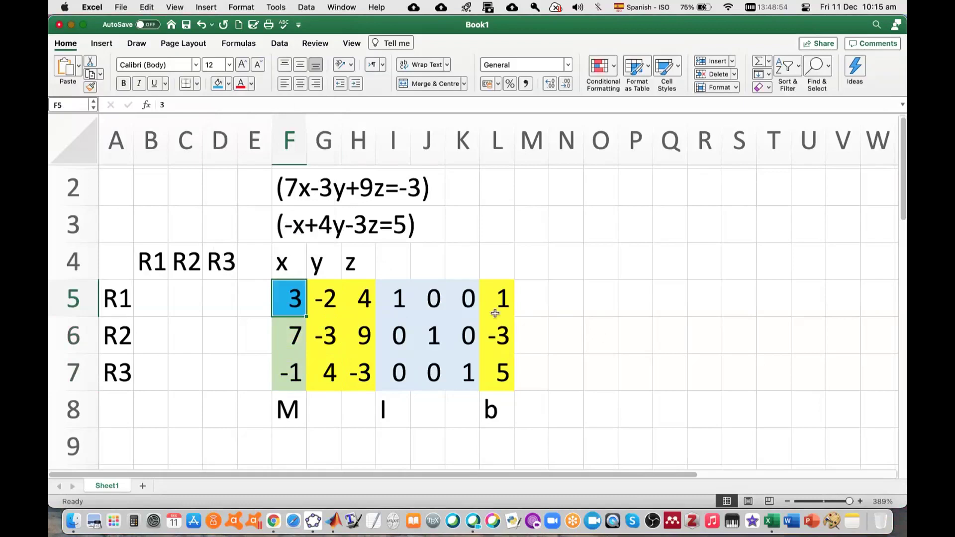
click(601, 334)
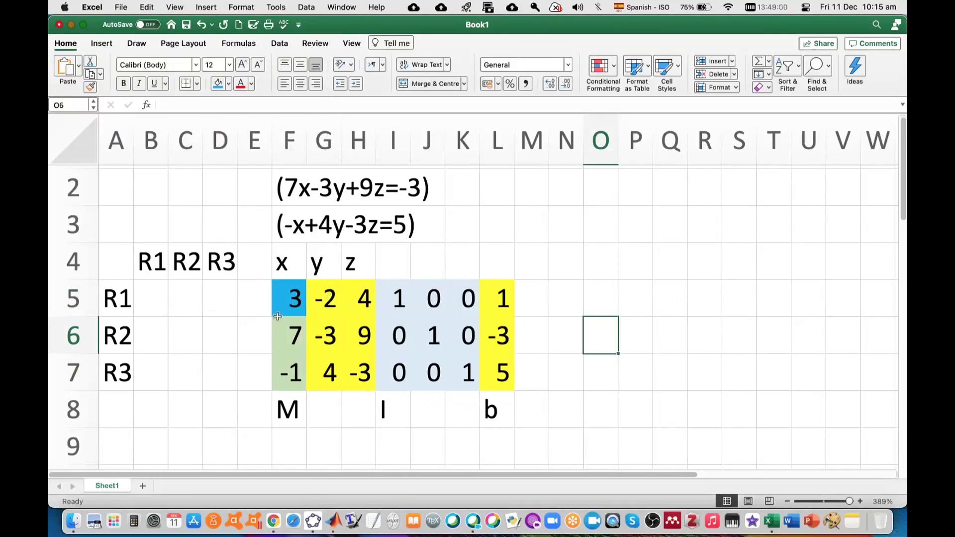
Step: Enter the note "Realizar operaciones renglón para eliminar el 7 y el -1 usando el pivote 3" in cell O4
click(293, 336)
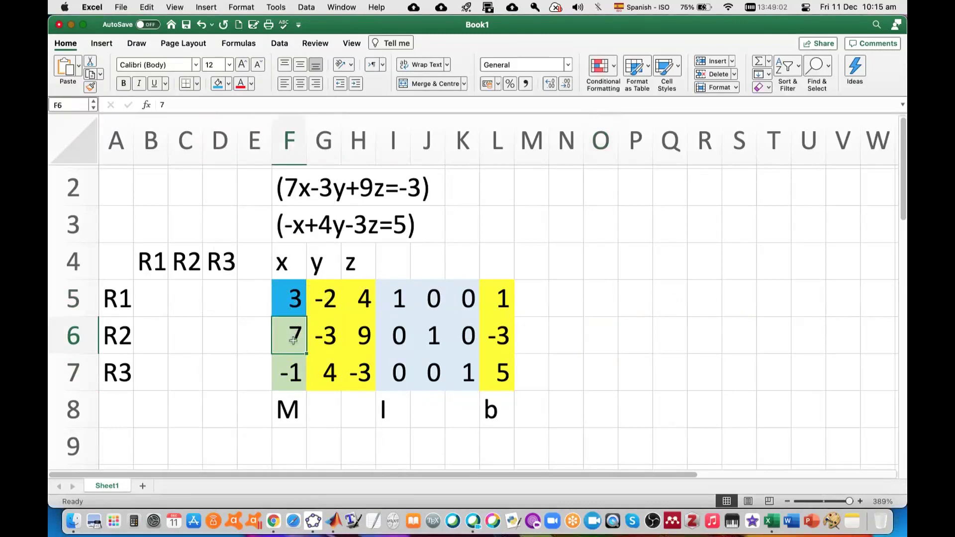
click(296, 379)
click(609, 261)
text(Realiza)
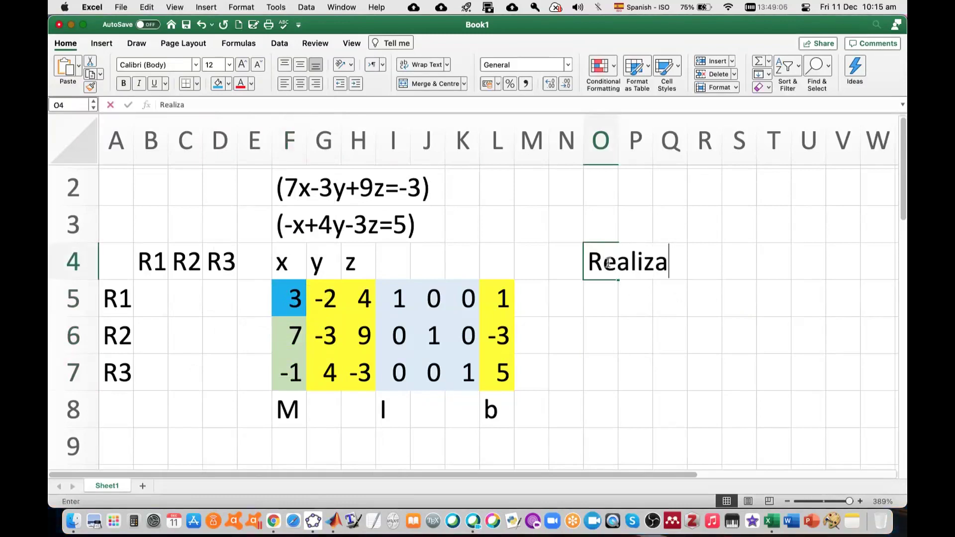
text(r operacio e)
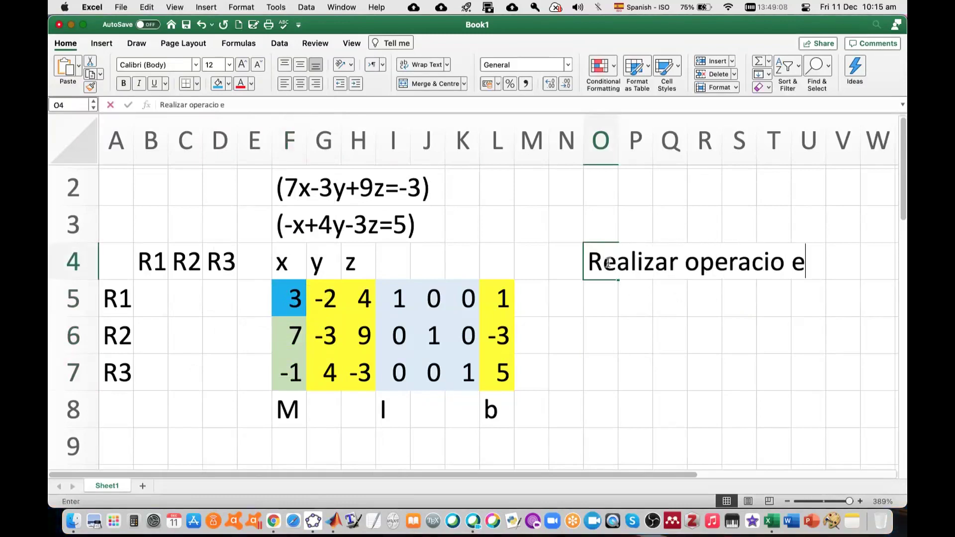
key(BackSpace)
key(BackSpace)
text(nes renglón)
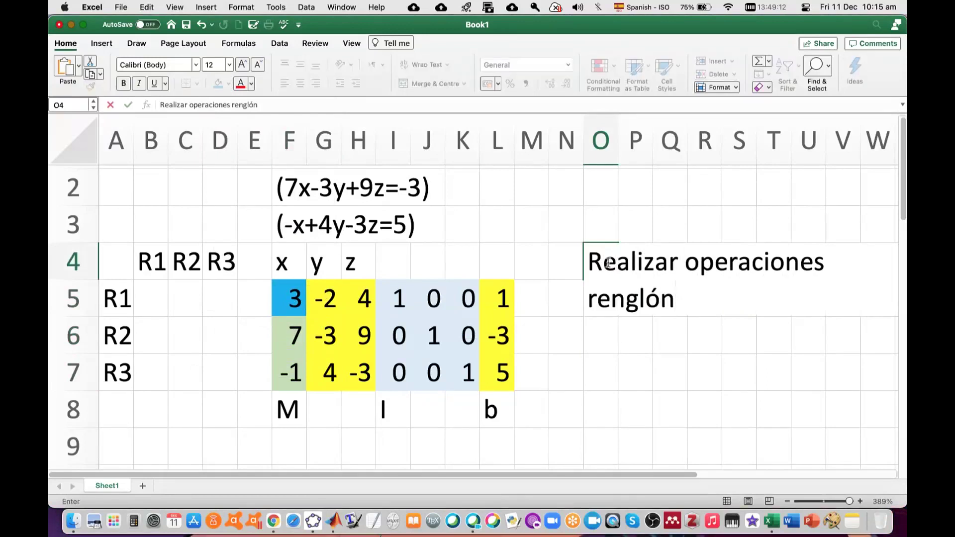
text( para elimimar)
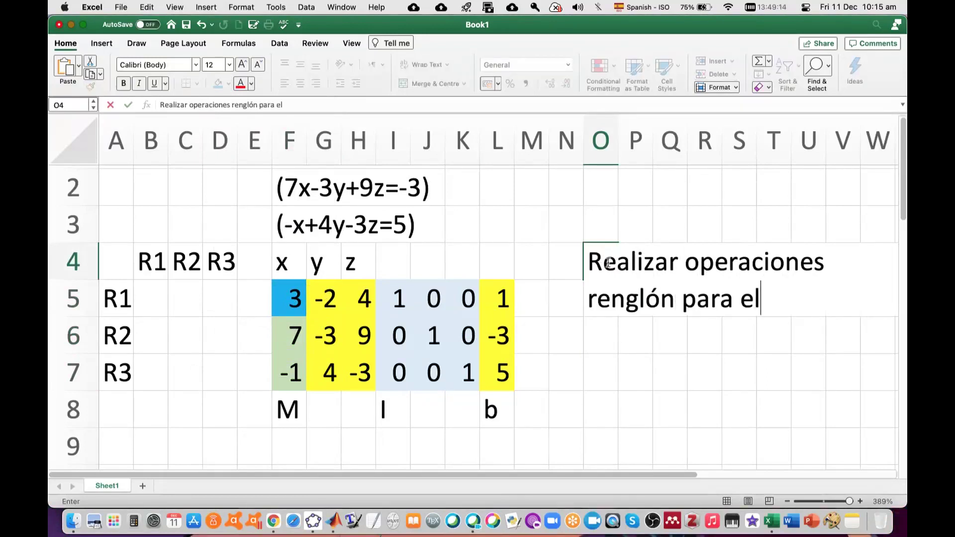
key(BackSpace)
key(BackSpace)
key(BackSpace)
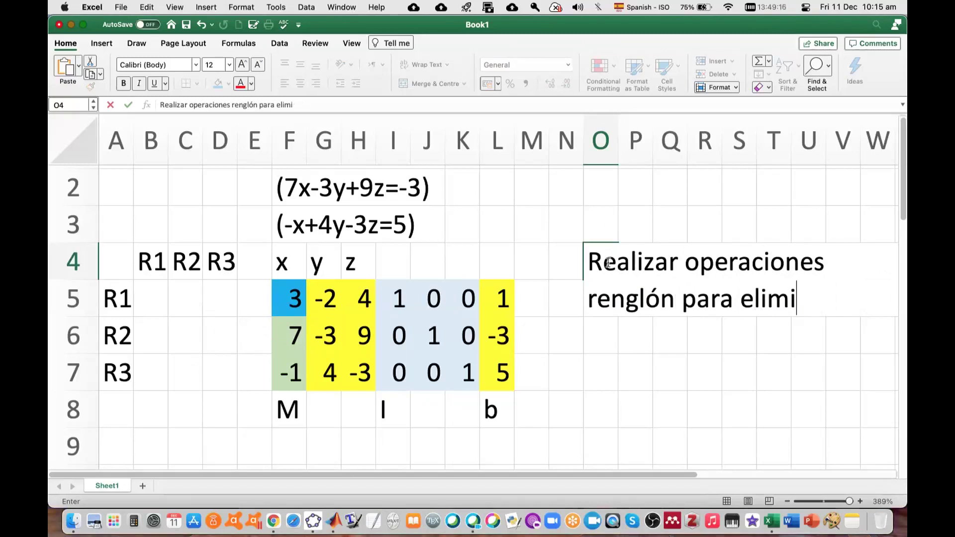
text(n)
text(a)
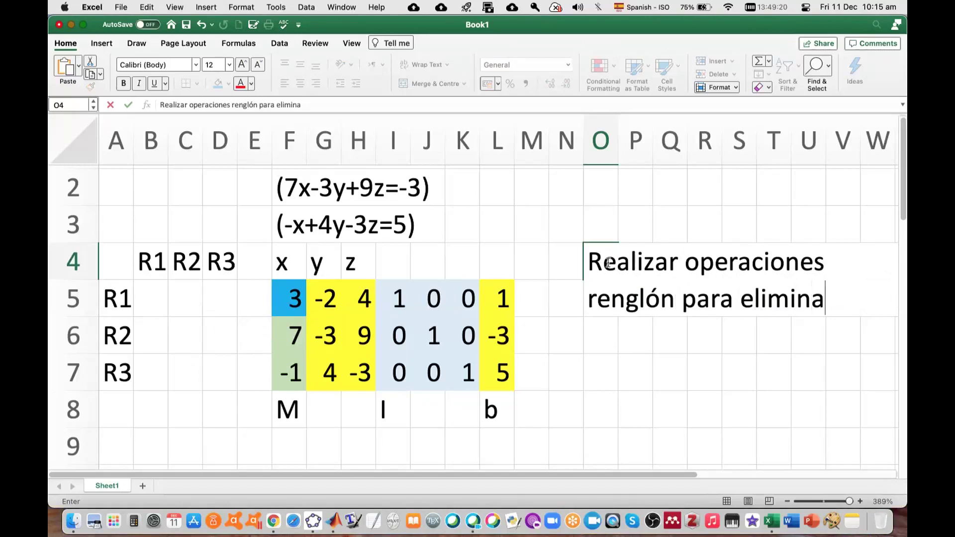
text(r el 7)
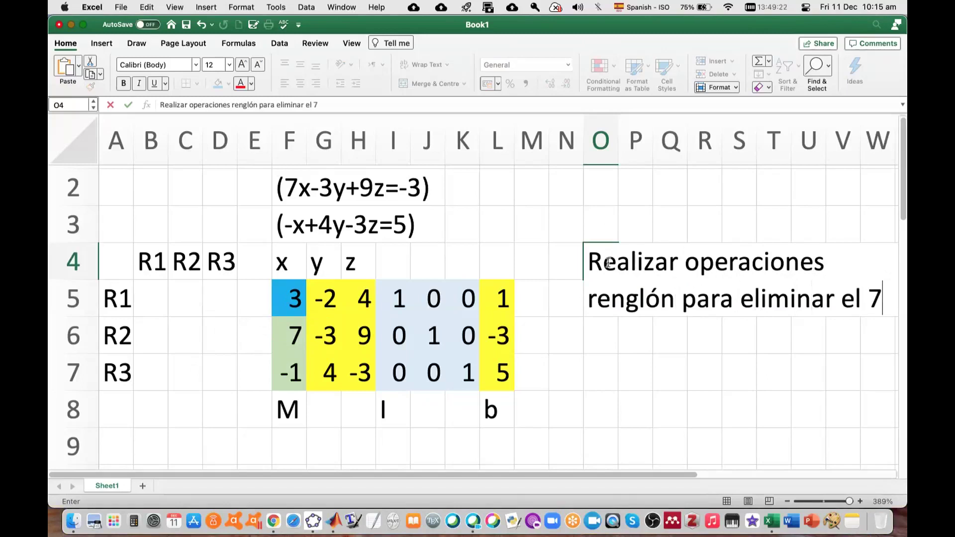
text( y el -)
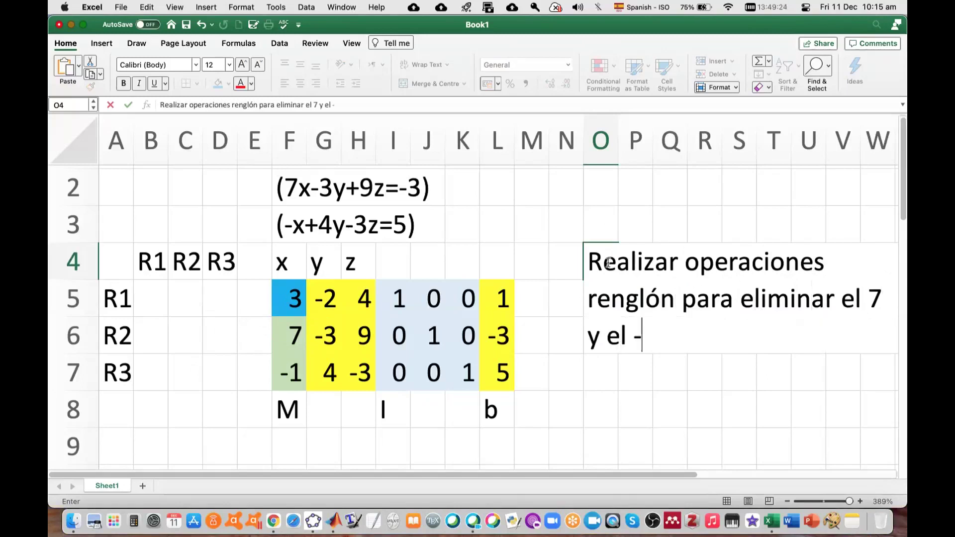
text(1 usando el pivote)
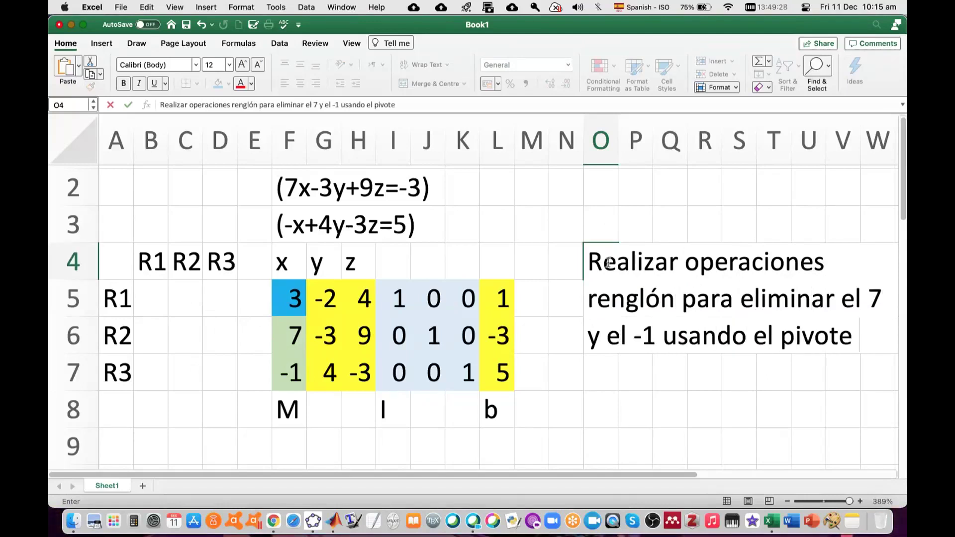
text( 3)
key(Return)
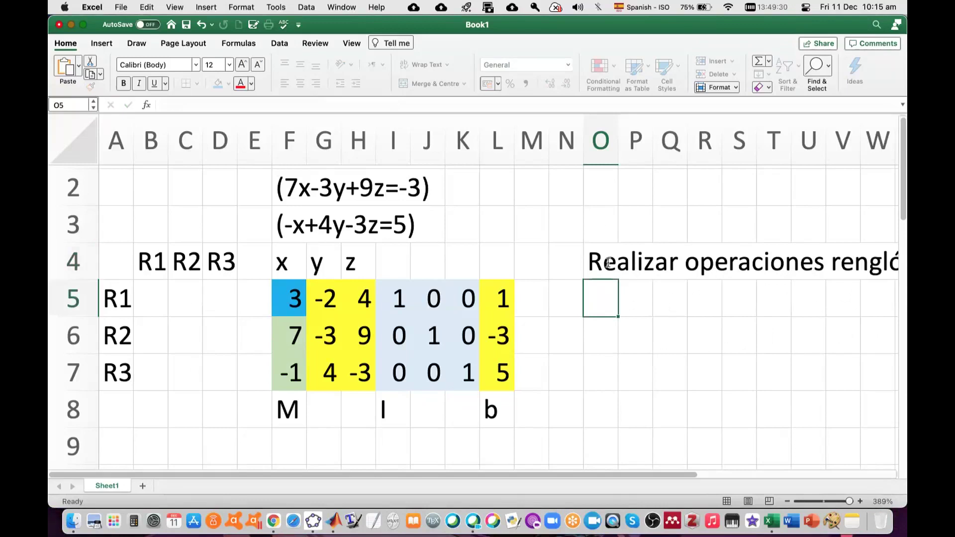
click(607, 262)
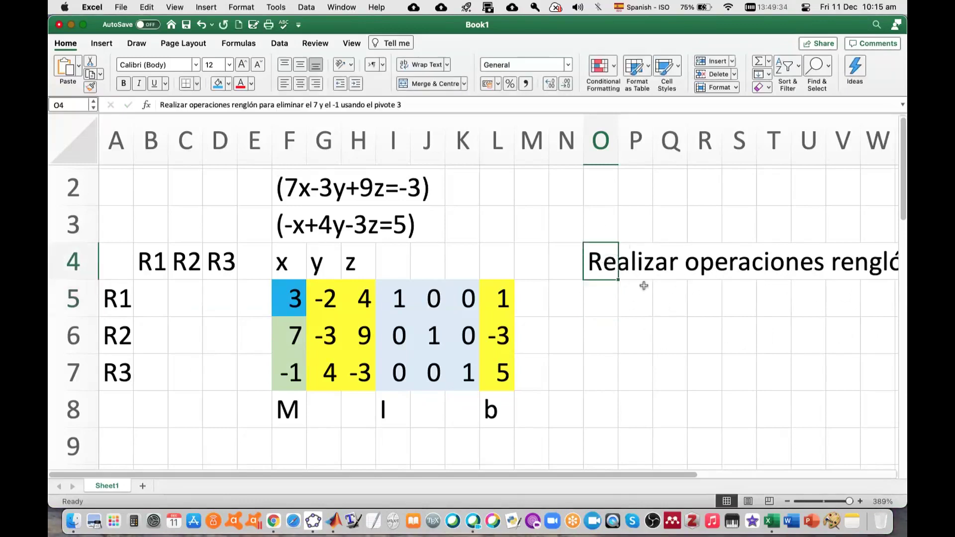
click(643, 310)
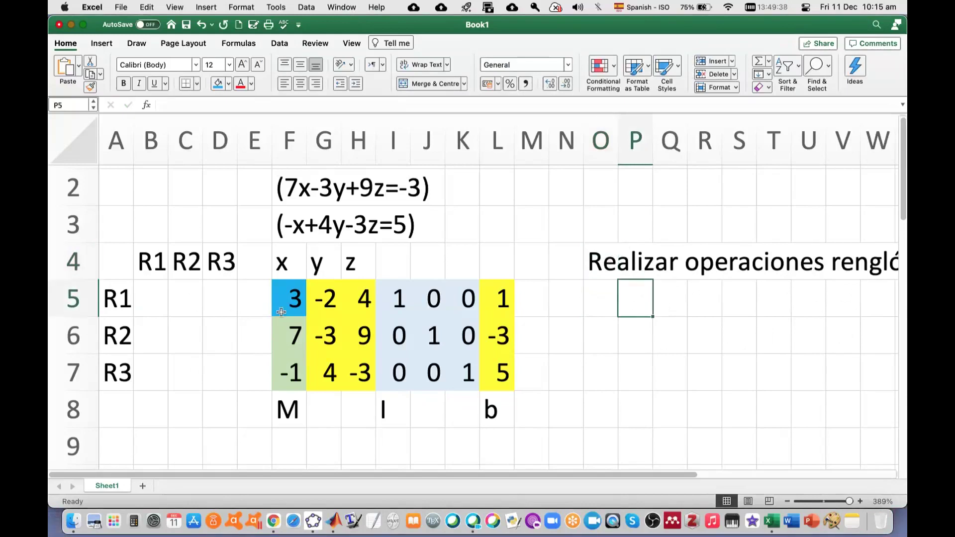
click(290, 338)
click(293, 374)
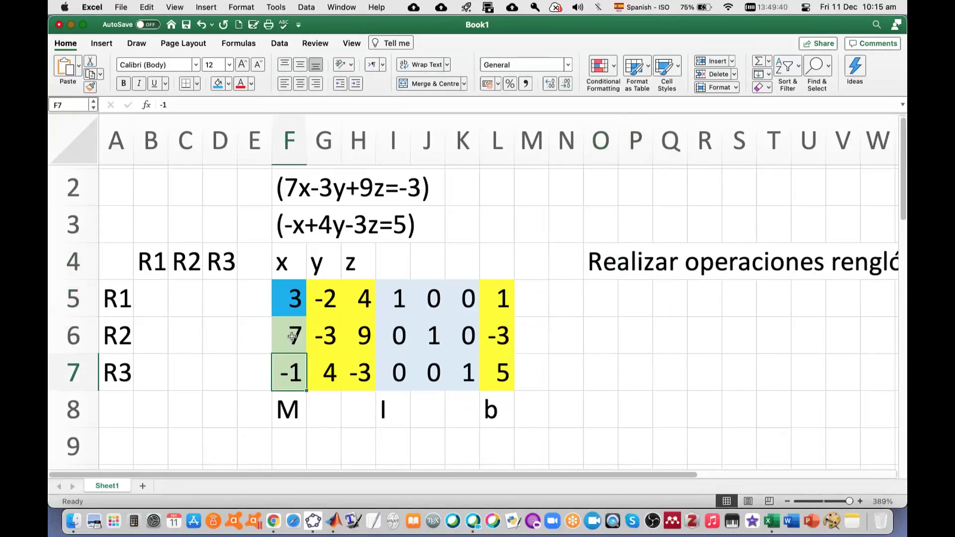
click(293, 338)
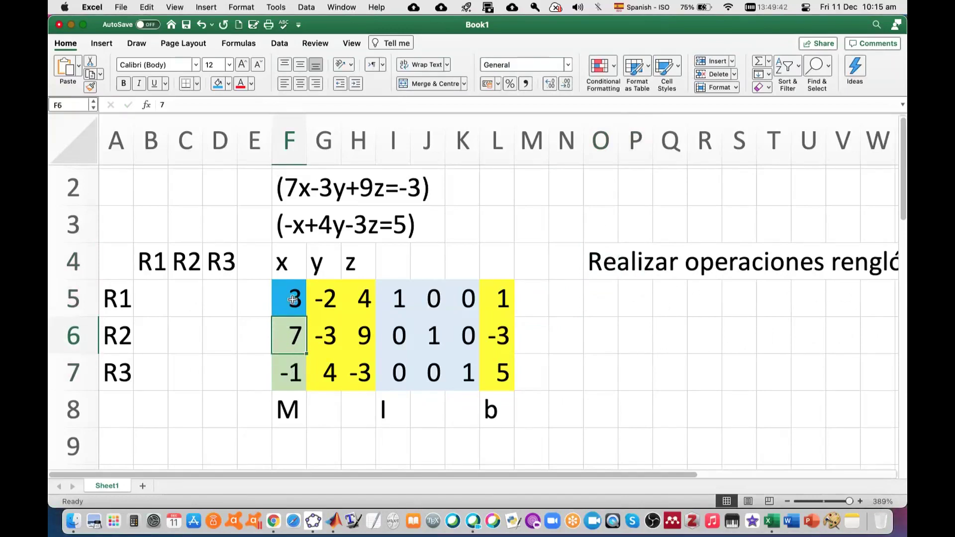
scroll(314, 378, down, 1)
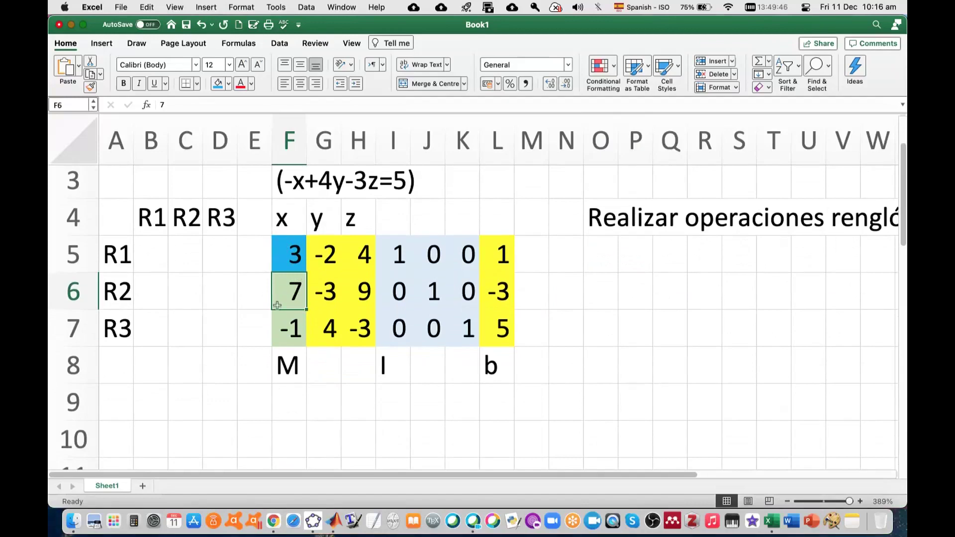
click(113, 407)
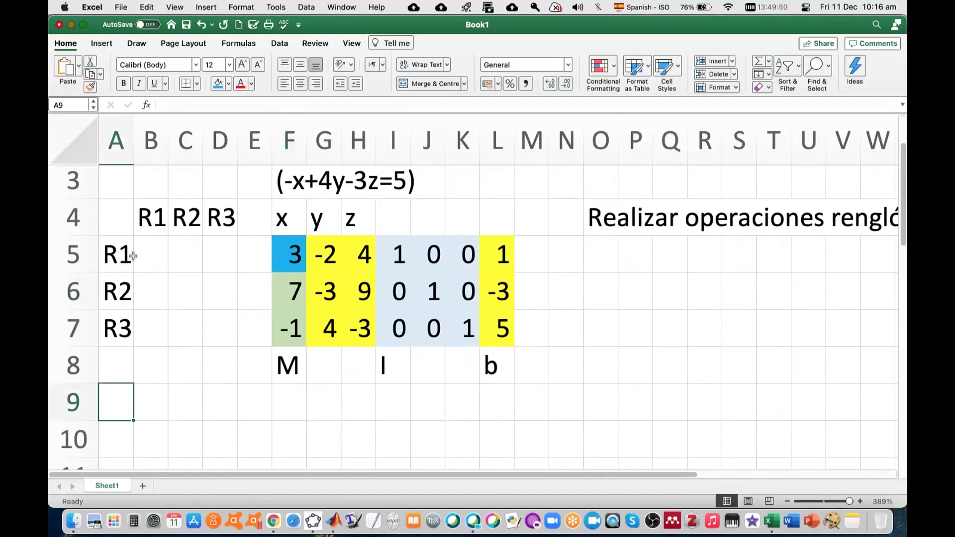
Step: Enter a 3x3 identity matrix in B5:D7, with 1 on the diagonal and 0 in the other cells
click(149, 291)
click(144, 252)
text(1)
key(Tab)
text(0)
key(Tab)
text(0)
text(0)
key(Tab)
text(1)
key(Tab)
text(0)
key(Return)
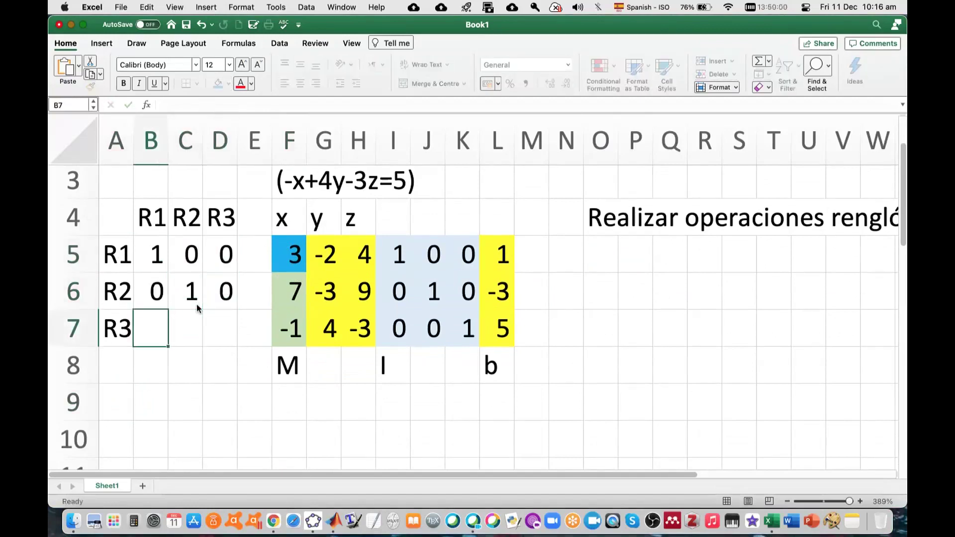
text(0)
key(Tab)
text(0)
key(Tab)
text(1)
Step: Fill the row-operation block B5:D7 with the light gold theme colour
drag(157, 253, 225, 325)
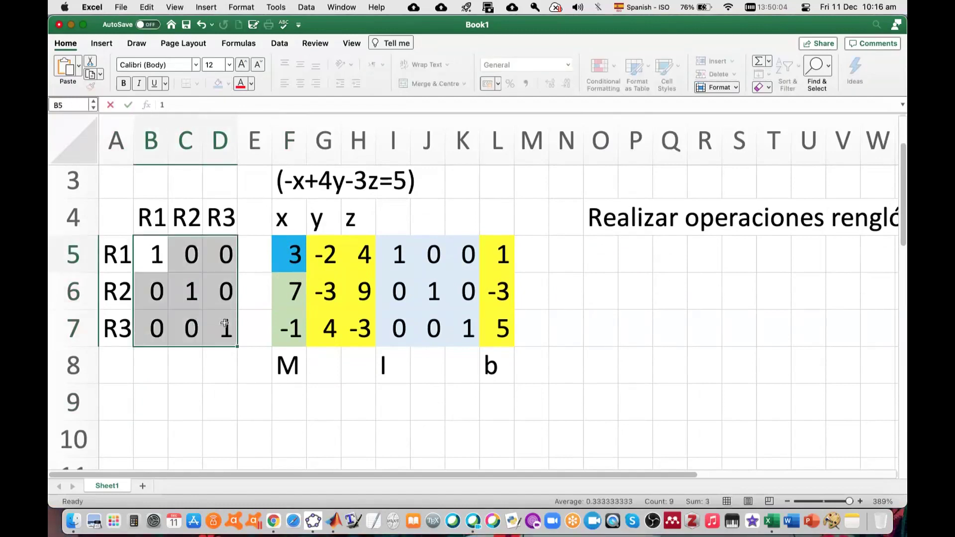
click(228, 84)
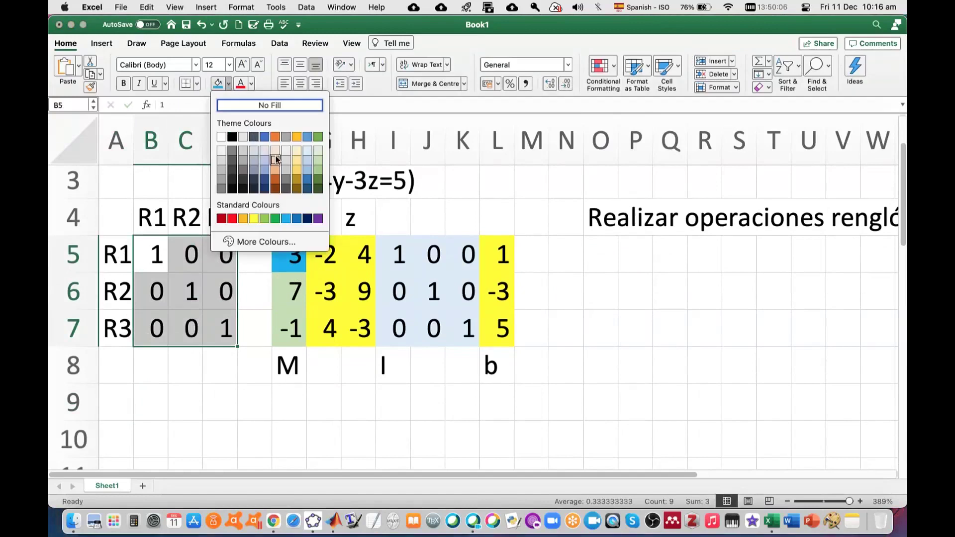
click(297, 160)
click(425, 427)
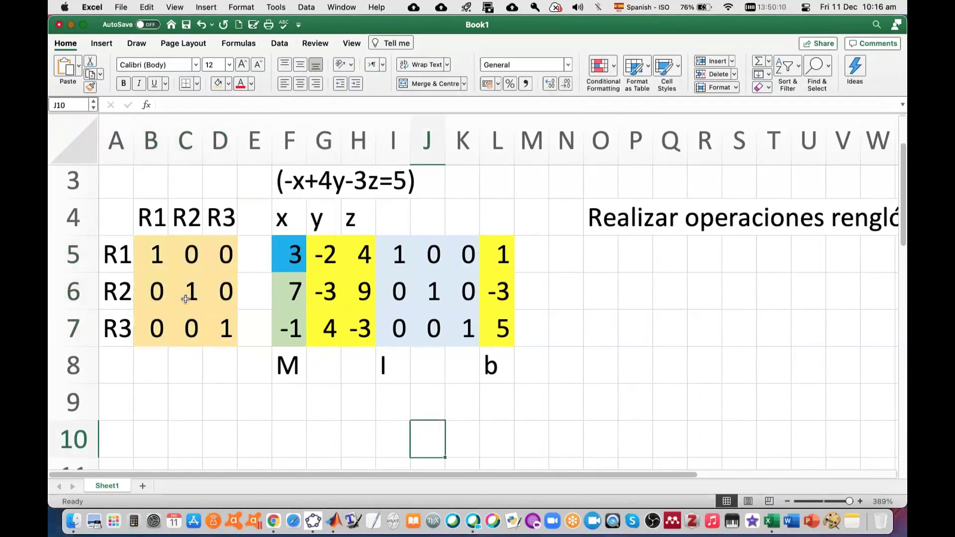
Step: Write the row operation R2=3R2-7R1 as text in cell A9, beneath the row-operation block
click(117, 399)
text(R2)
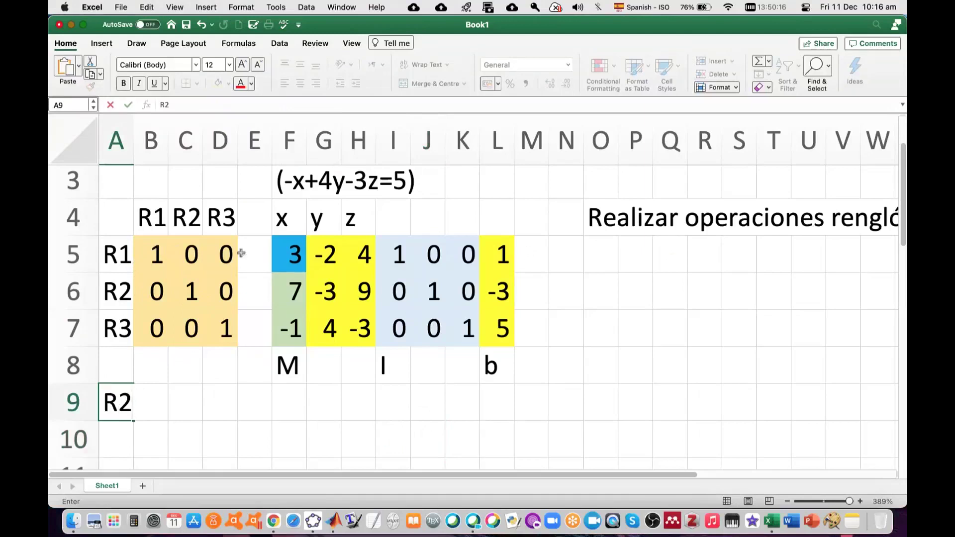
text(=)
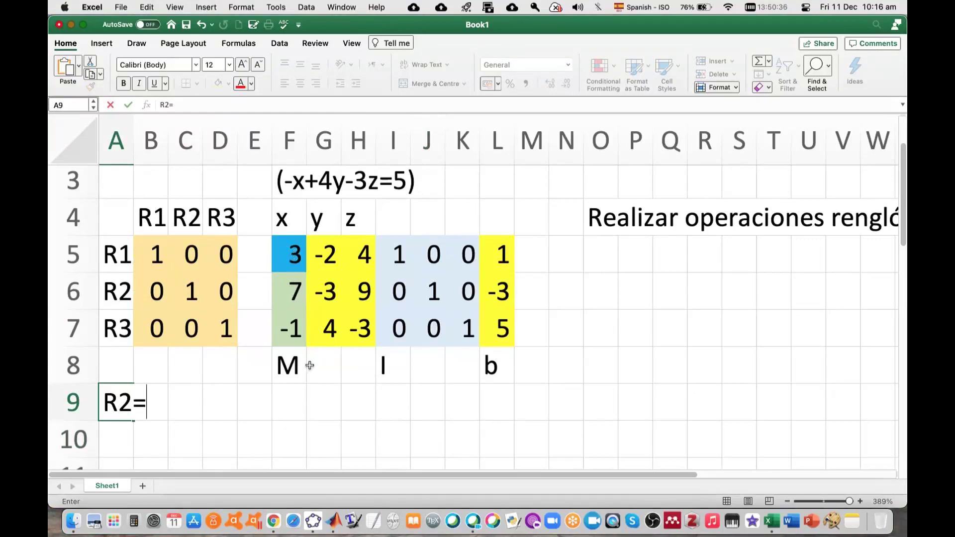
text(3R)
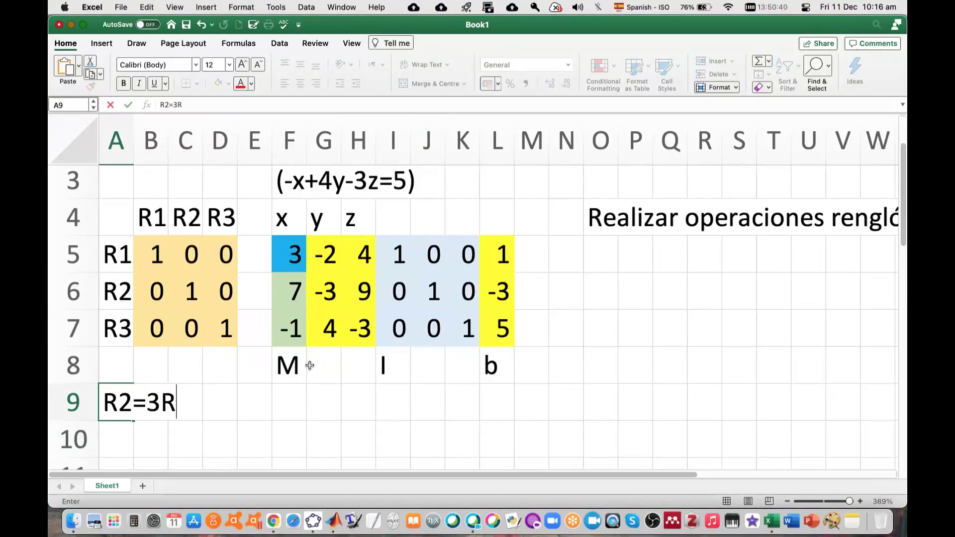
text(2)
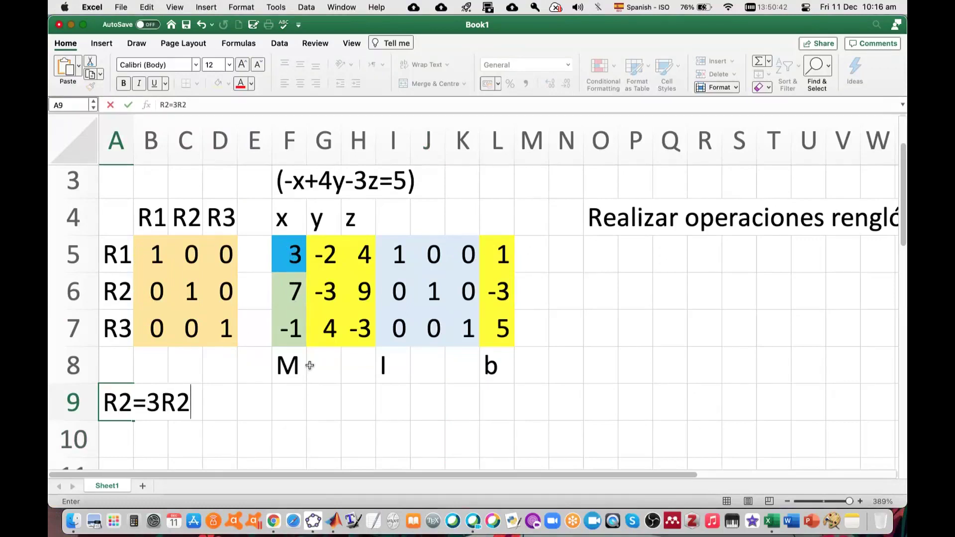
text(-7R1)
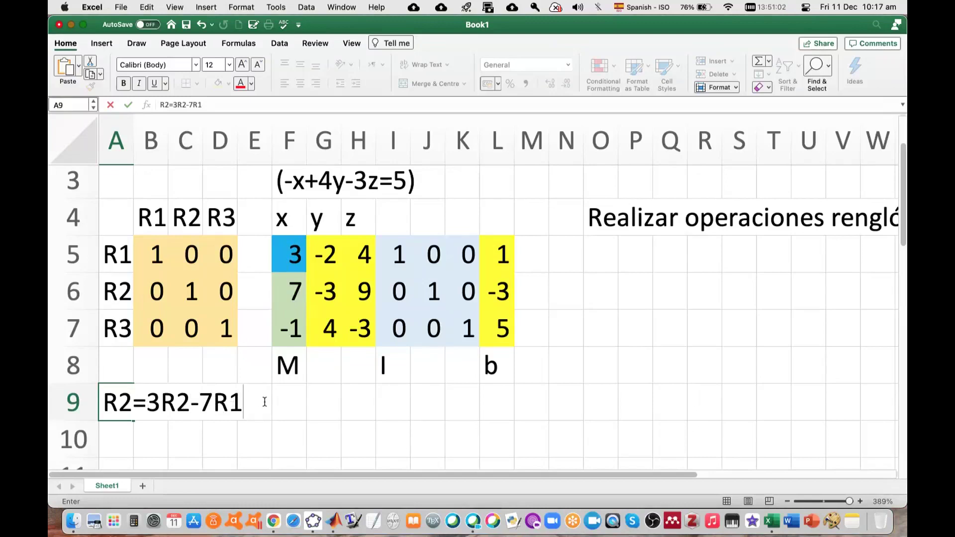
key(Return)
Step: Set the R2 row of the operation block to the new coefficients, -7 in B6 and 3 in C6
click(160, 292)
drag(160, 293, 221, 291)
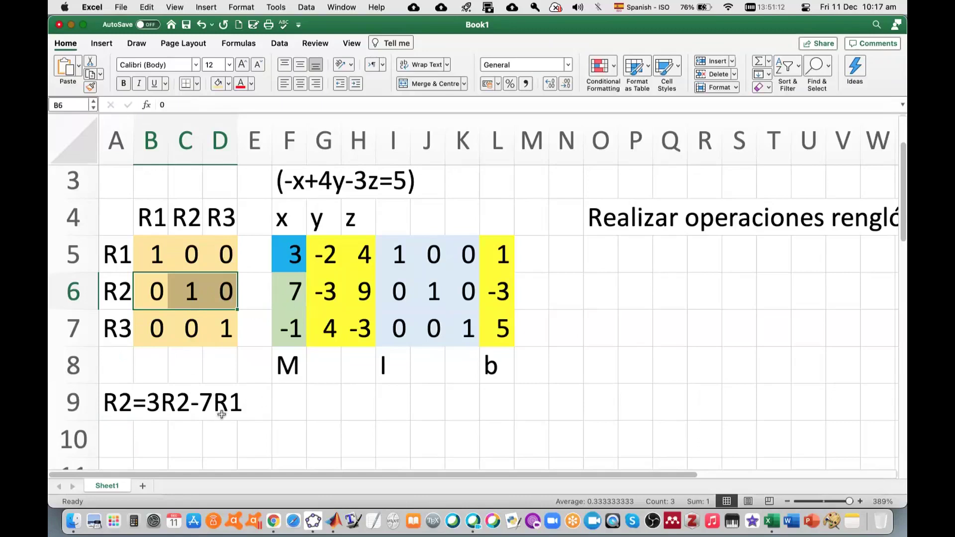
drag(155, 290, 160, 291)
click(160, 291)
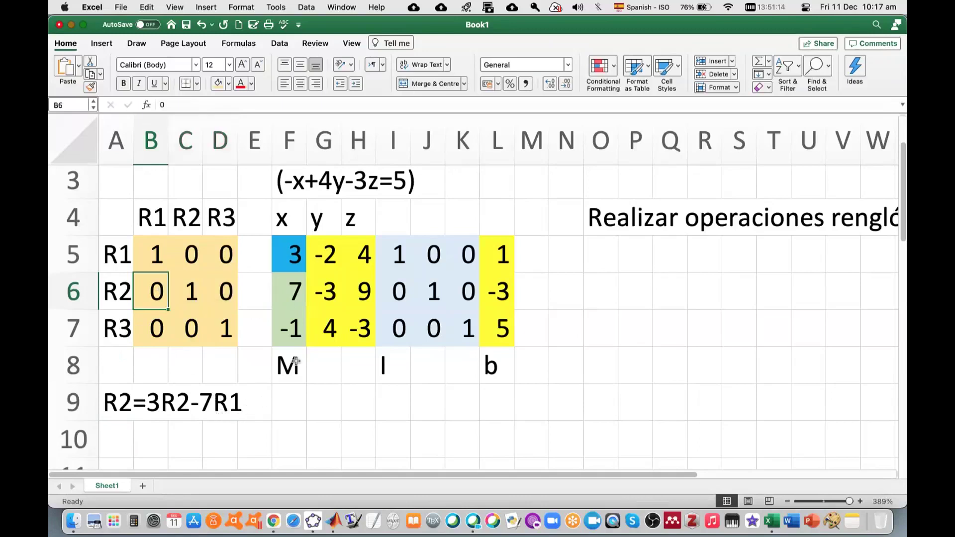
text(-7)
key(Tab)
text(3)
key(Return)
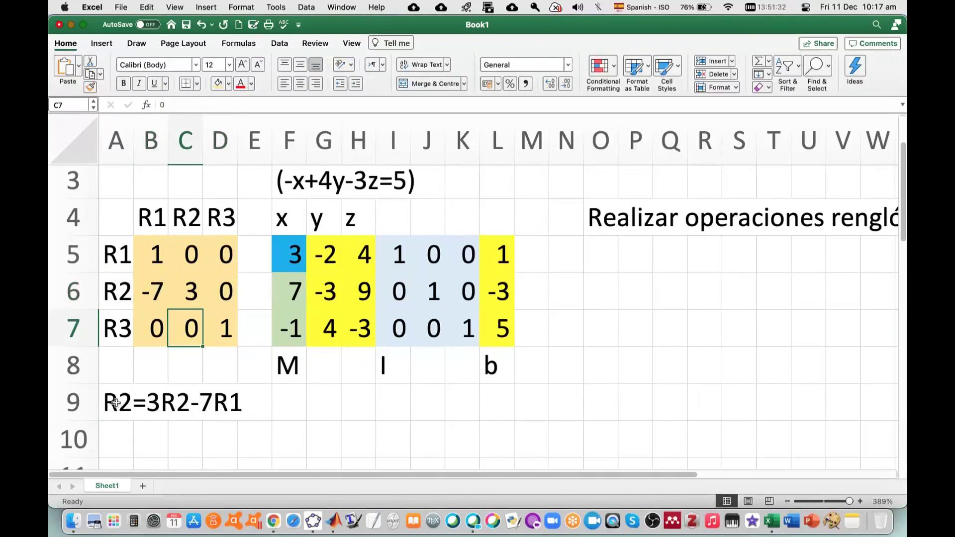
Step: Write the row operation R3=3R3+R1 as text in cell A10, below the R2 operation
click(279, 295)
click(295, 329)
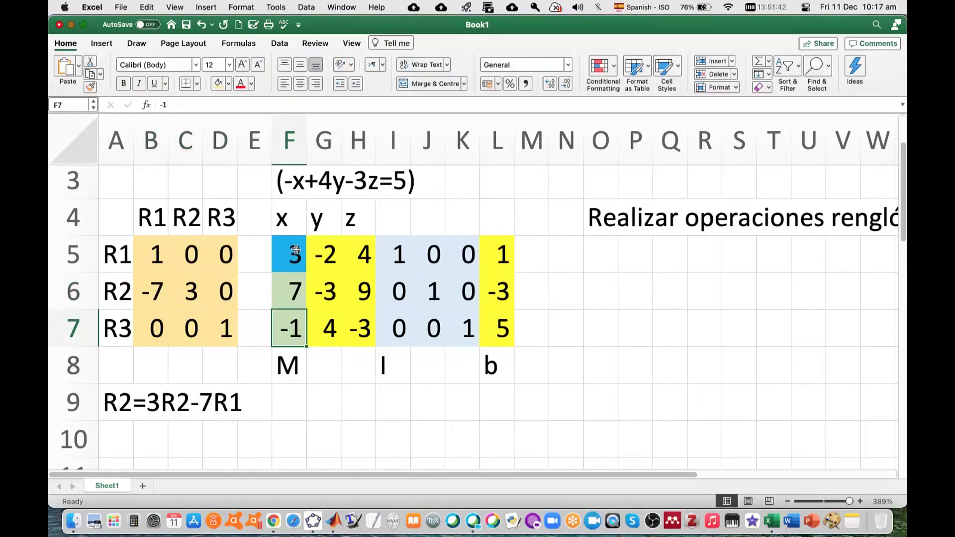
click(128, 436)
text(R3=)
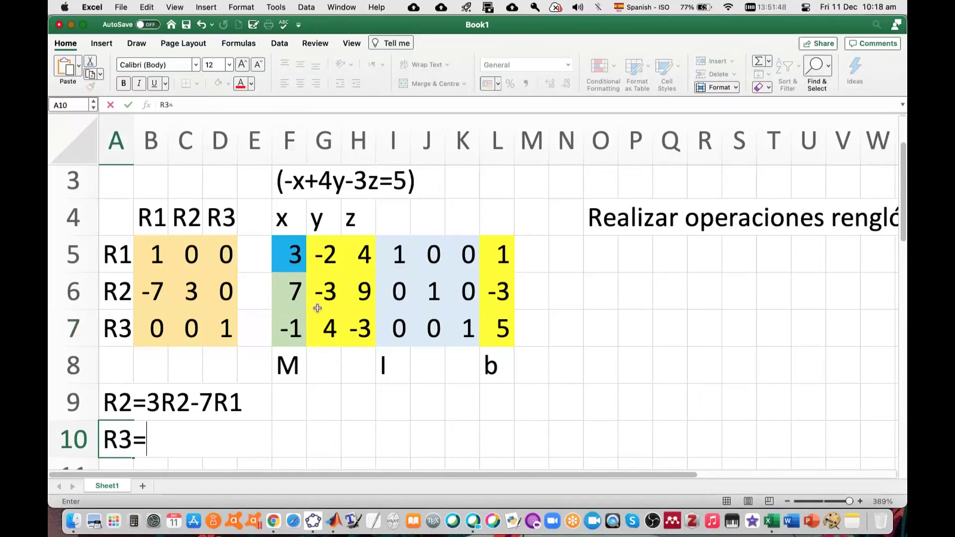
text(3)
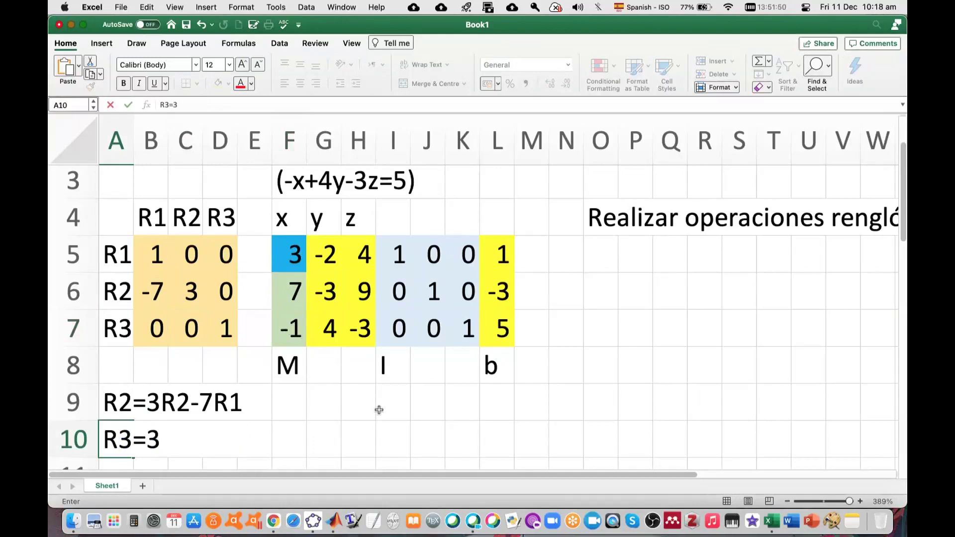
text(R3)
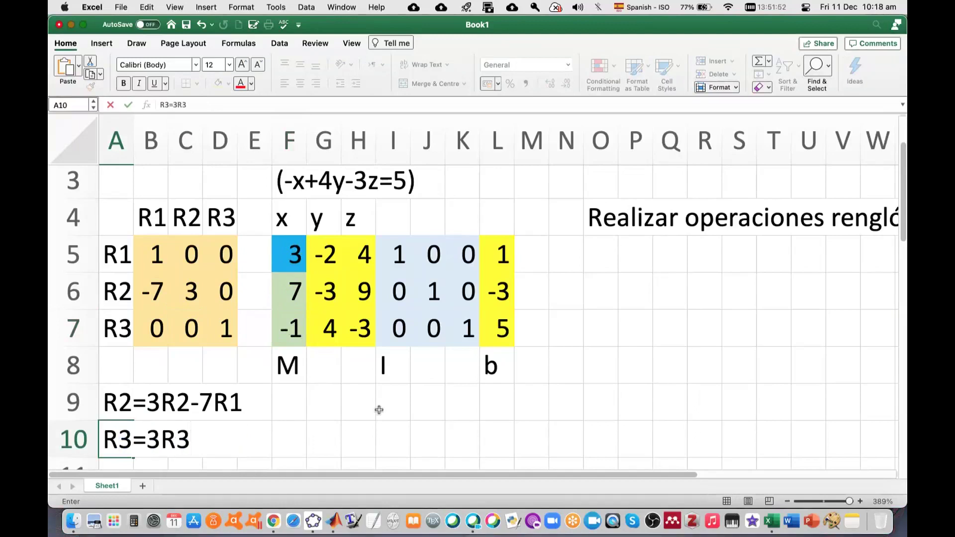
text(+R1)
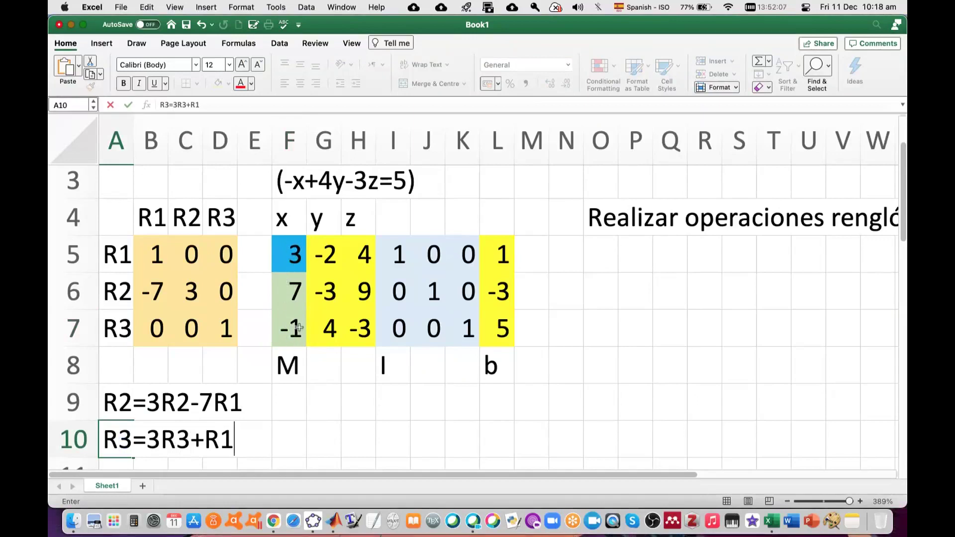
click(162, 328)
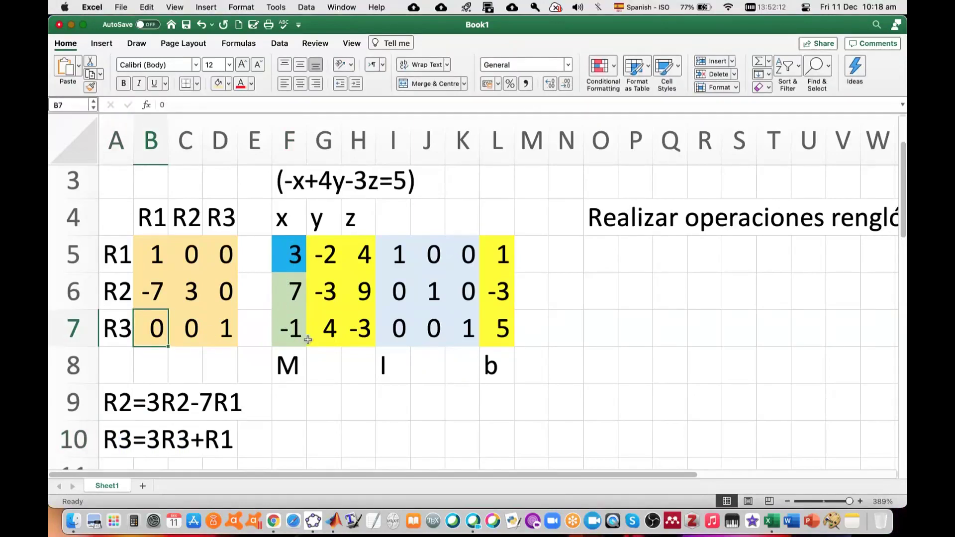
Step: Set the R3 row of the operation block to the new coefficients, 1 in B7 and 3 in D7
text(1)
key(Tab)
key(Tab)
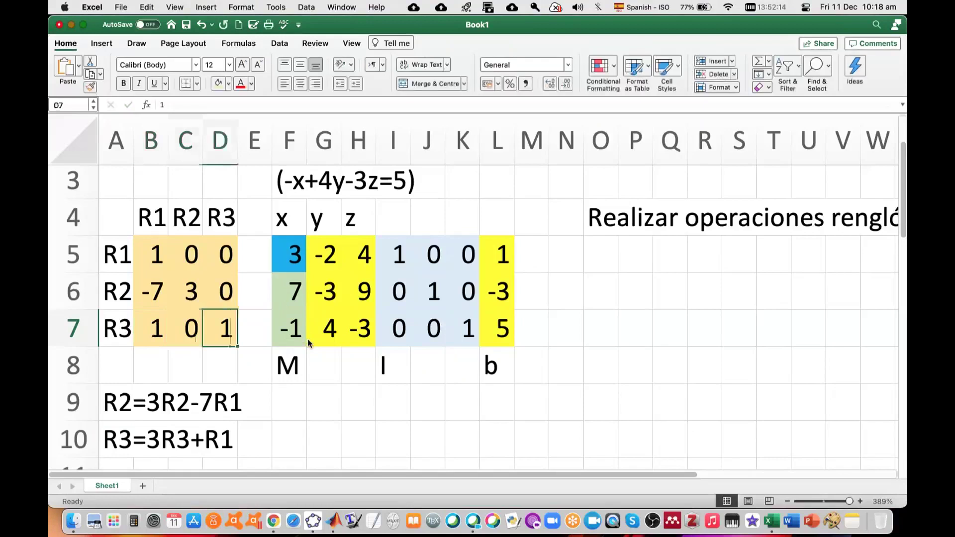
text(3)
key(Return)
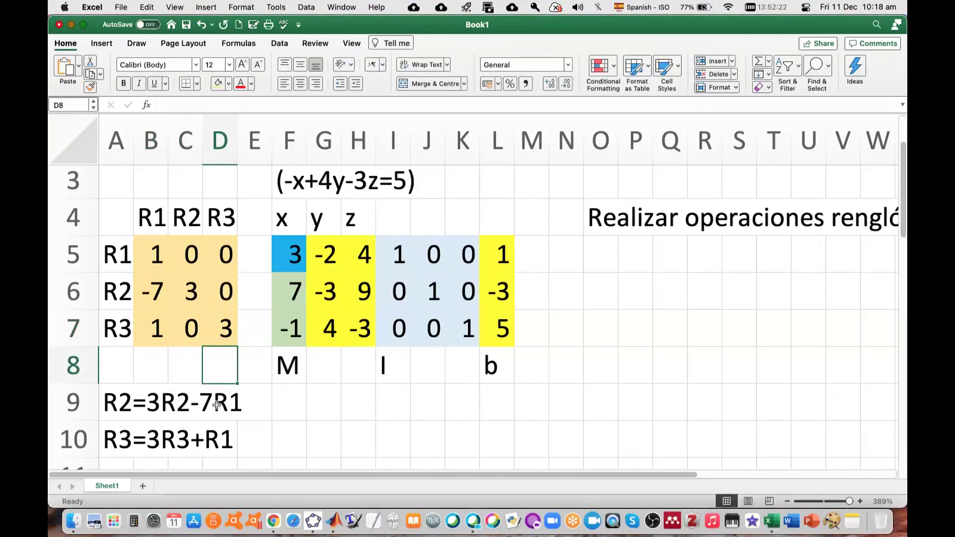
Step: Fill the R2 operation text in A9:D9 with a light orange theme colour and the R3 operation text in A10:D10 with the lightest orange
drag(117, 395, 214, 396)
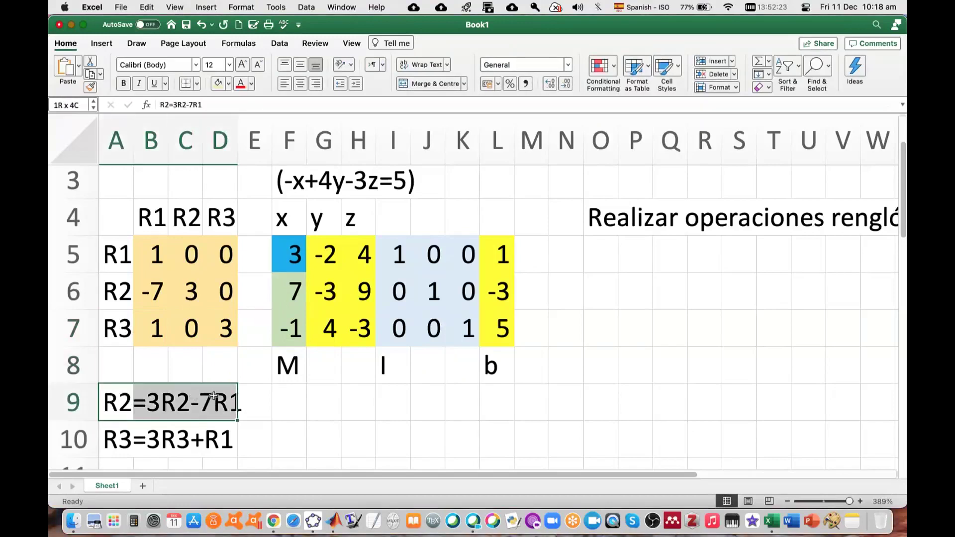
click(228, 83)
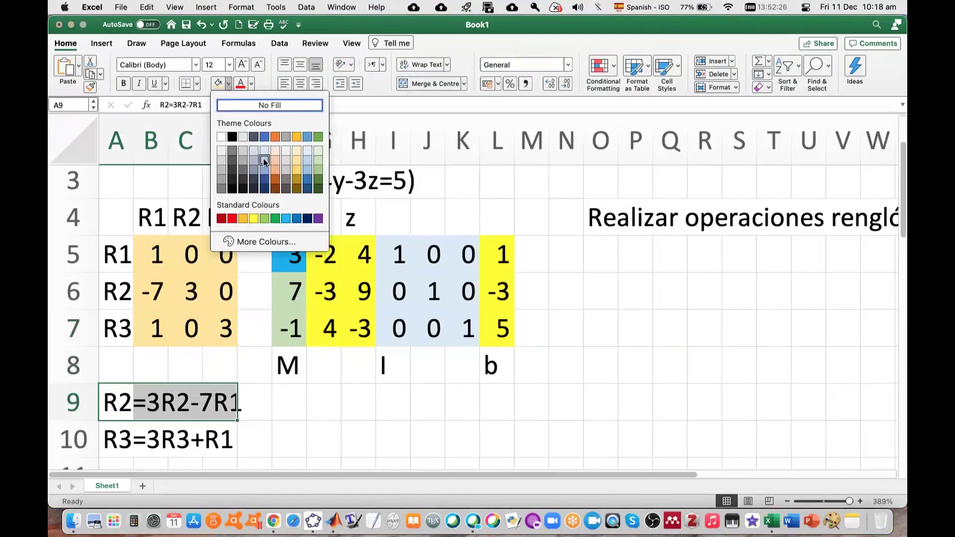
click(274, 158)
drag(110, 434, 231, 437)
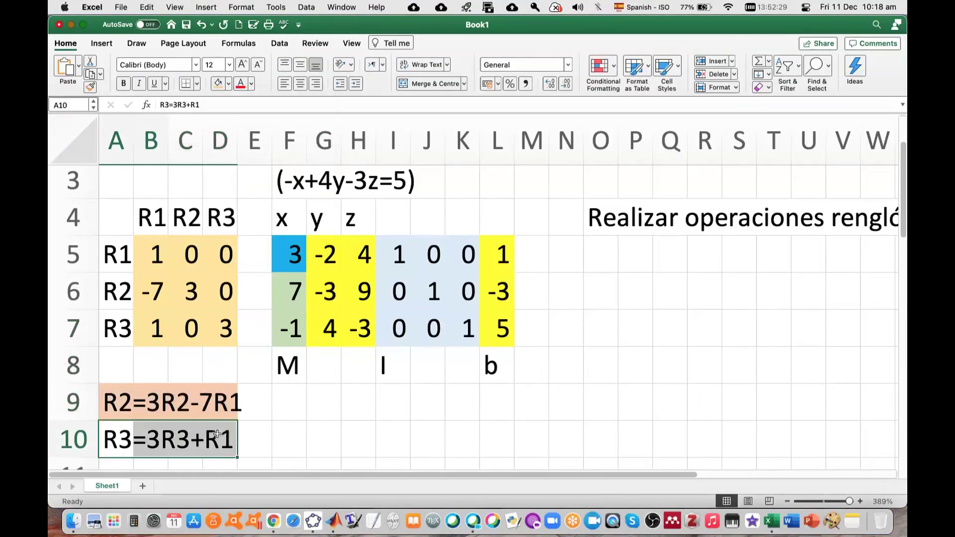
click(229, 84)
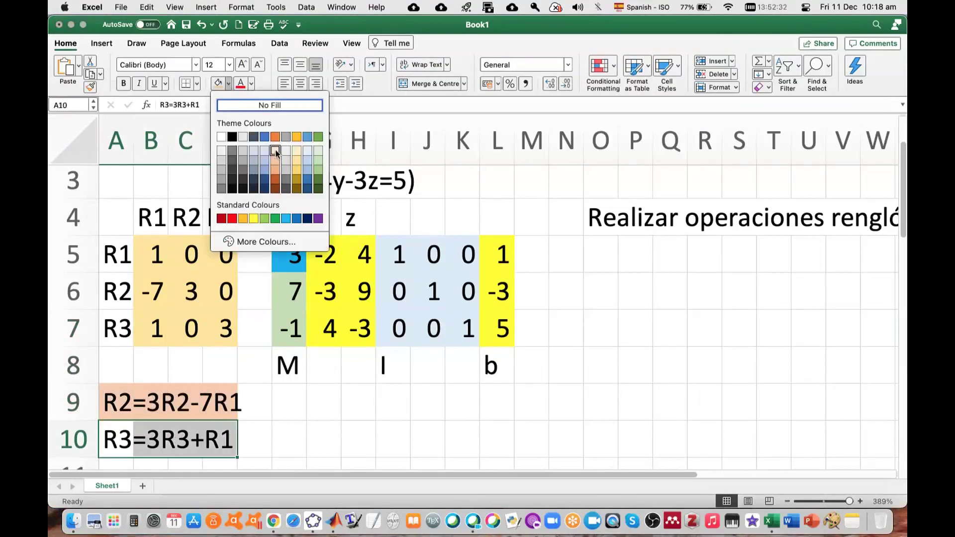
click(275, 150)
click(288, 397)
Step: Fill the R3 coefficients in B7 and D7 with the lightest orange used for the R3 operation text
drag(147, 292, 188, 291)
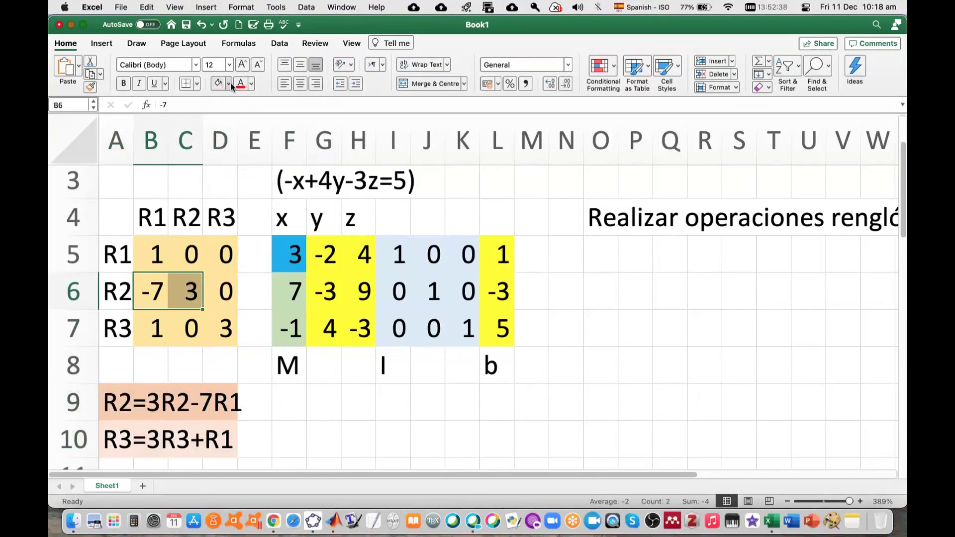
click(157, 329)
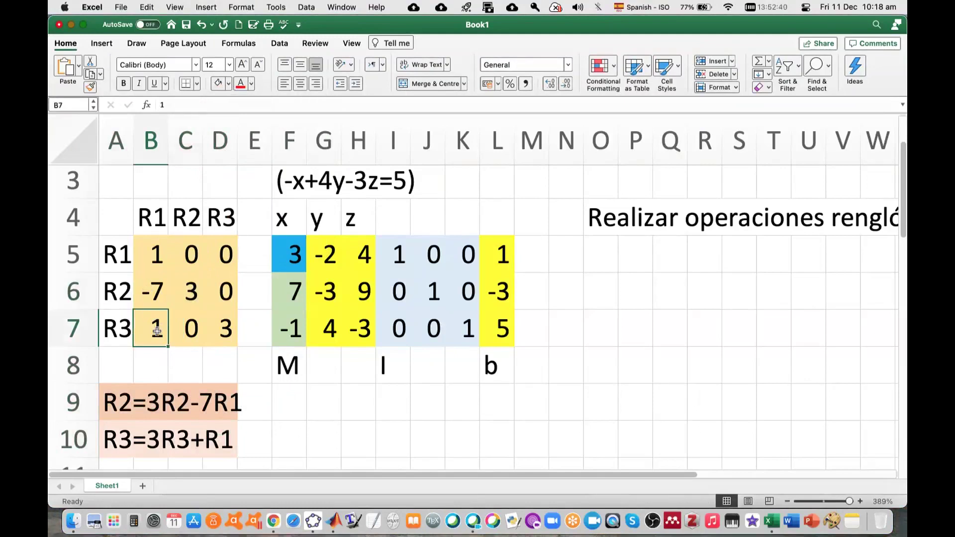
super+click(221, 328)
click(219, 85)
Step: Fill the R2 coefficients in B6:C6 with a darker gold theme colour
drag(157, 293, 189, 294)
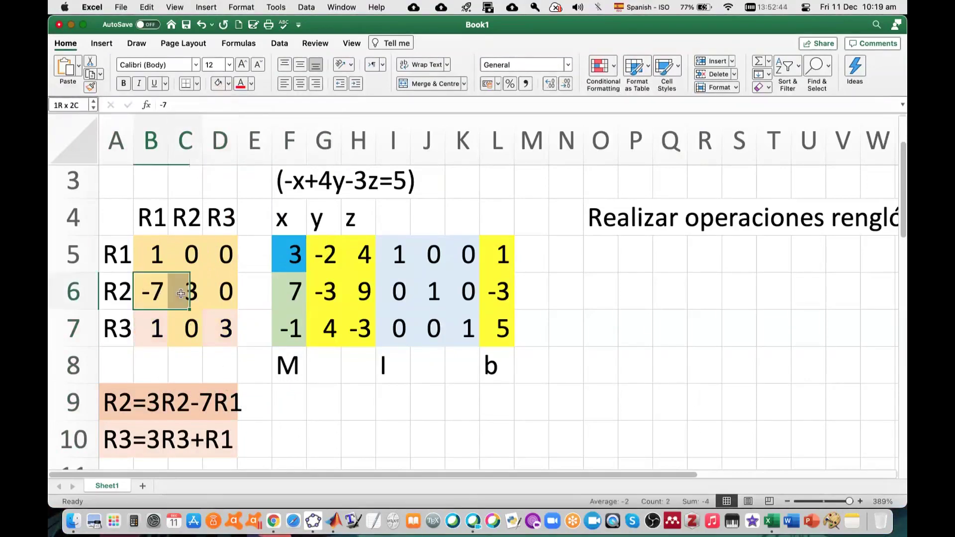
click(228, 84)
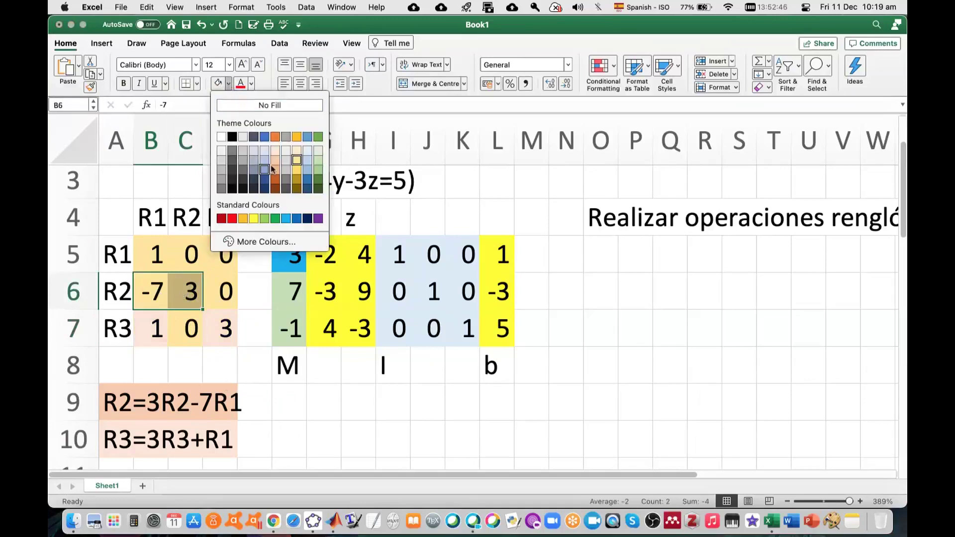
click(274, 169)
click(331, 387)
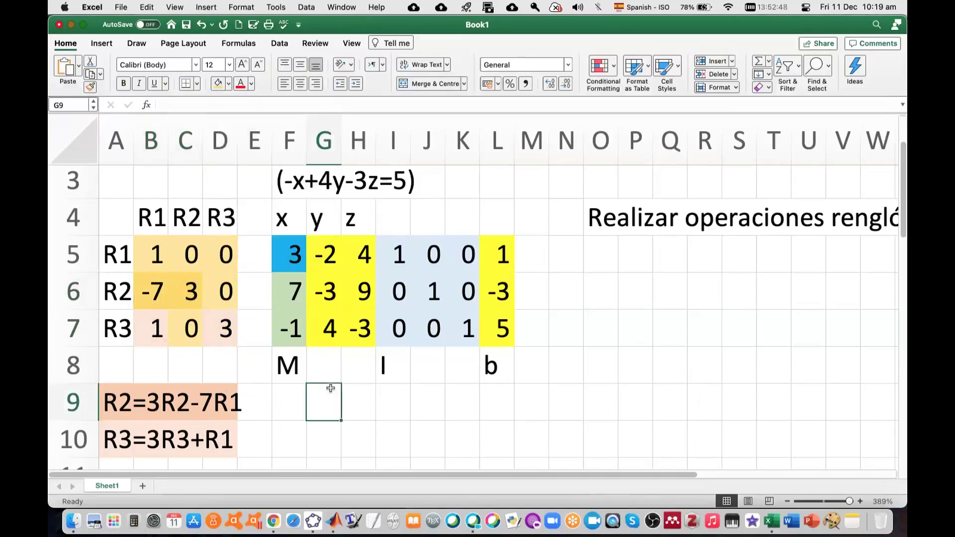
Step: Fill the R2 coefficients in B6:C6 with the light orange theme colour that matches the R2 operation text
drag(151, 294, 187, 293)
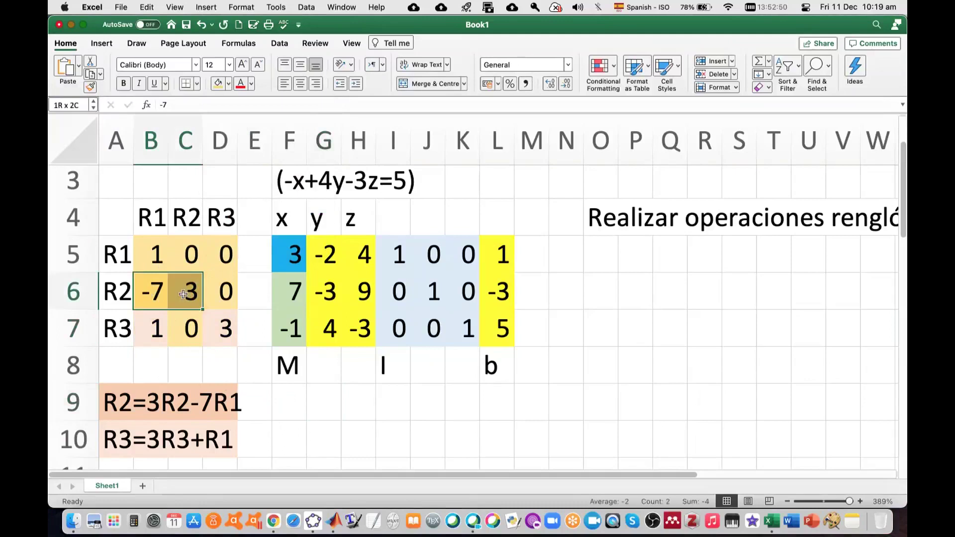
click(228, 84)
click(275, 159)
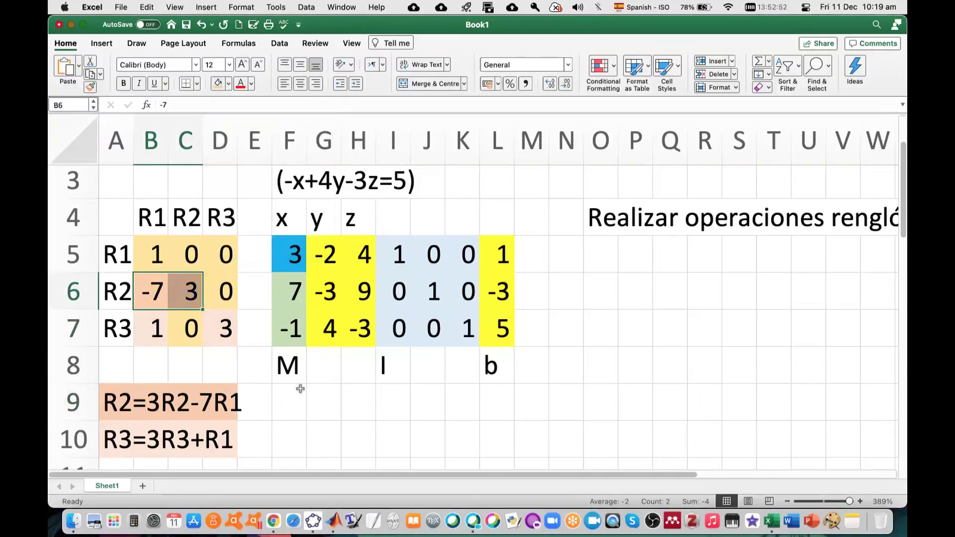
click(303, 416)
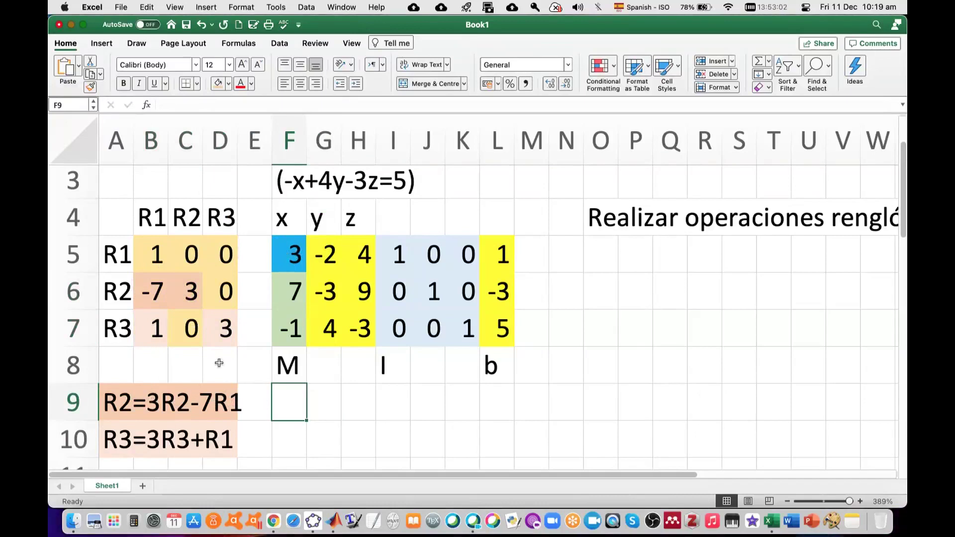
Step: Examine the entries below the first pivot in F6:F7 and the R1 row of the operation block in B5:D5
click(286, 296)
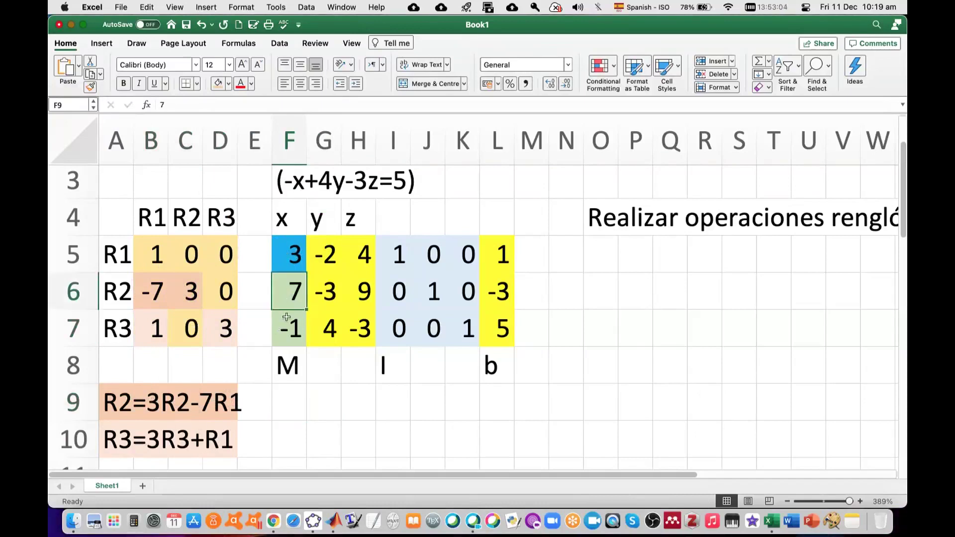
shift+click(286, 317)
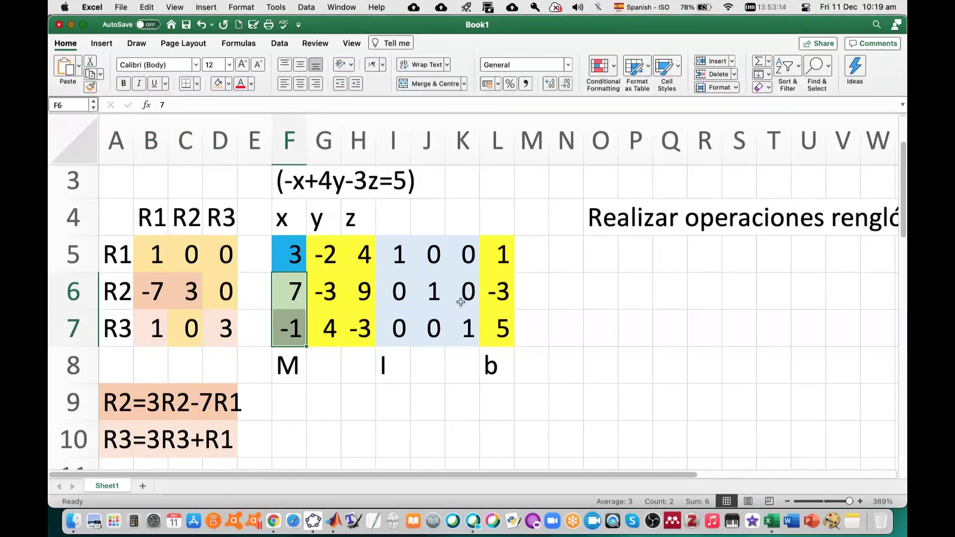
drag(156, 252, 227, 254)
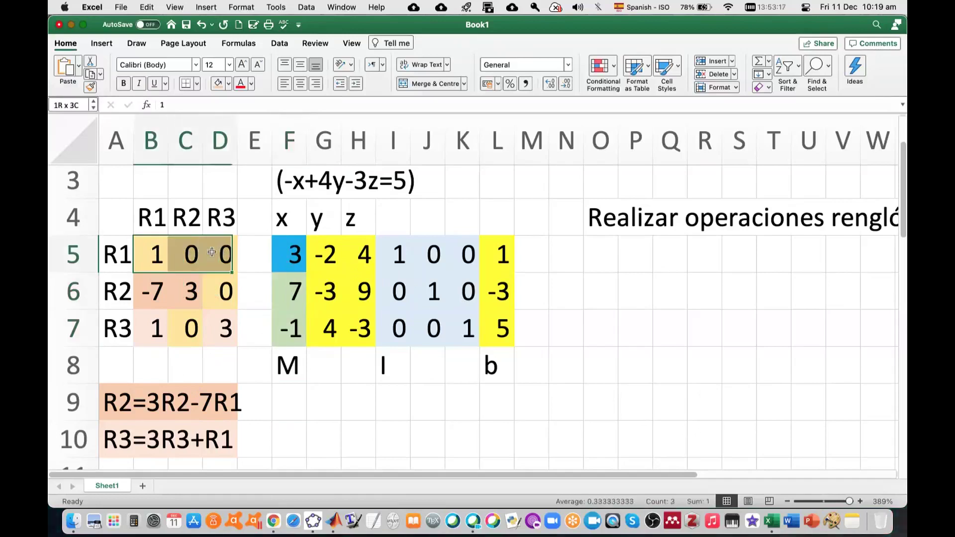
click(154, 254)
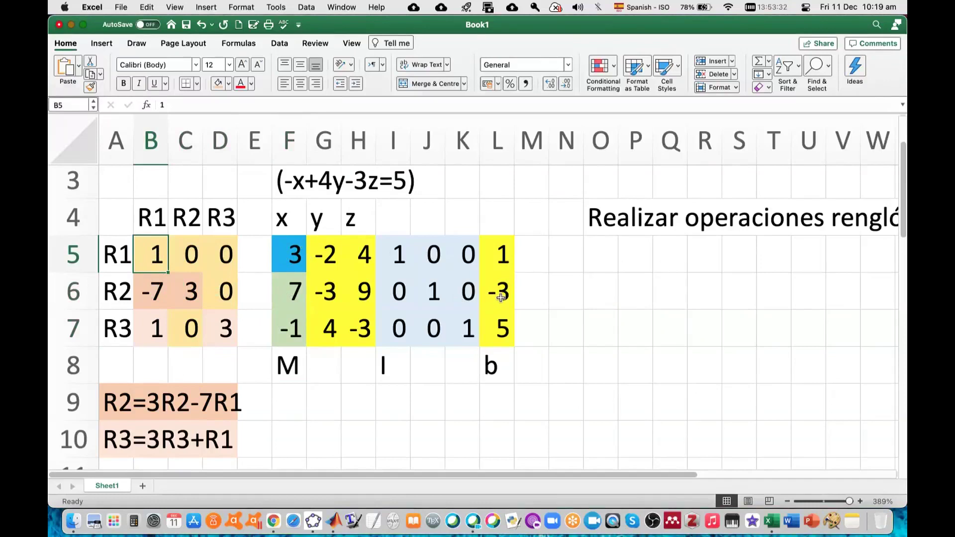
click(295, 290)
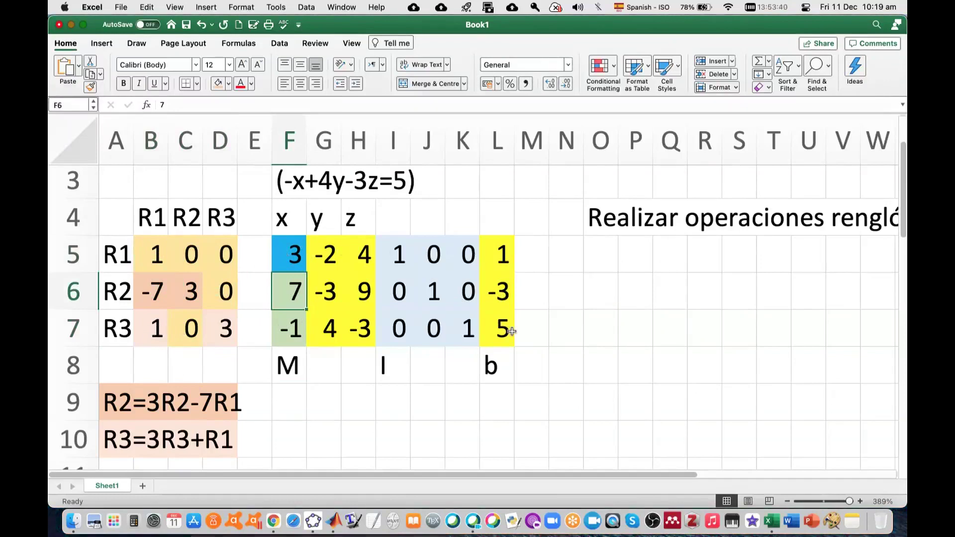
click(292, 332)
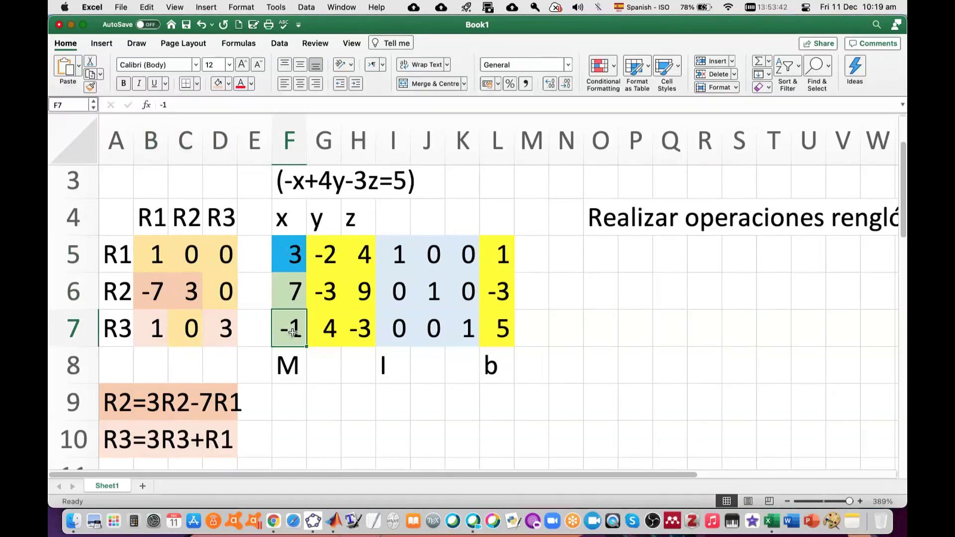
Step: Multiply the operation block by the augmented matrix in cell N5 with the formula =MMULT(B5:D7,F5:L7)
click(572, 256)
text(=mmu)
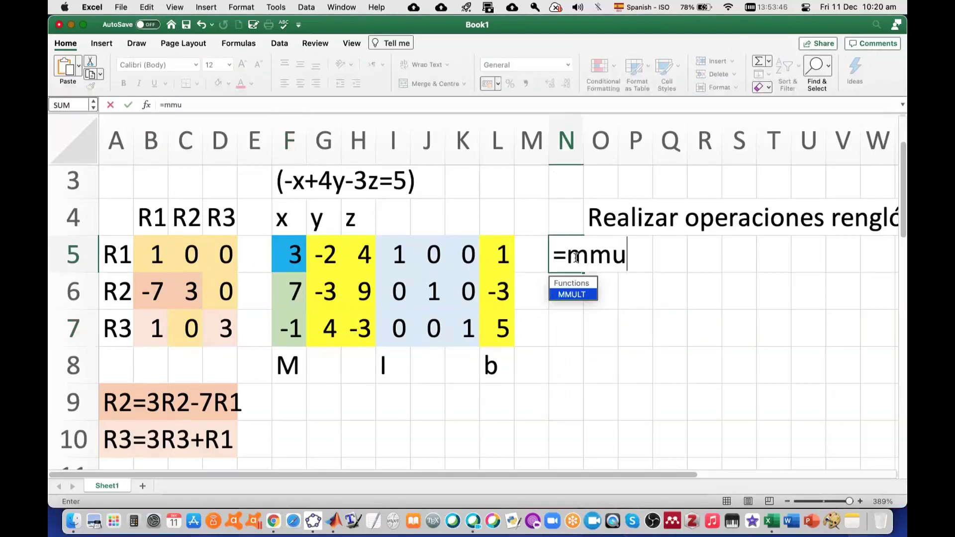
text(lt()
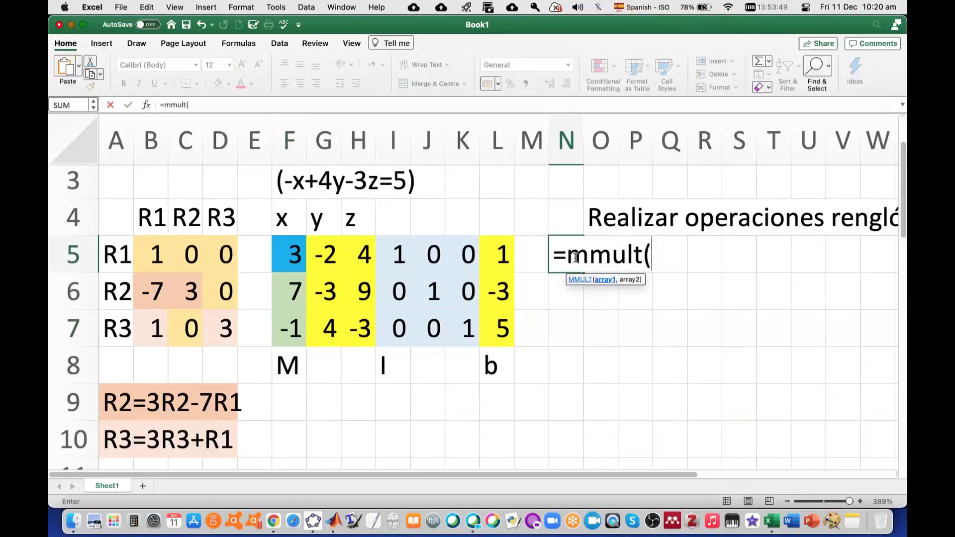
drag(152, 254, 219, 324)
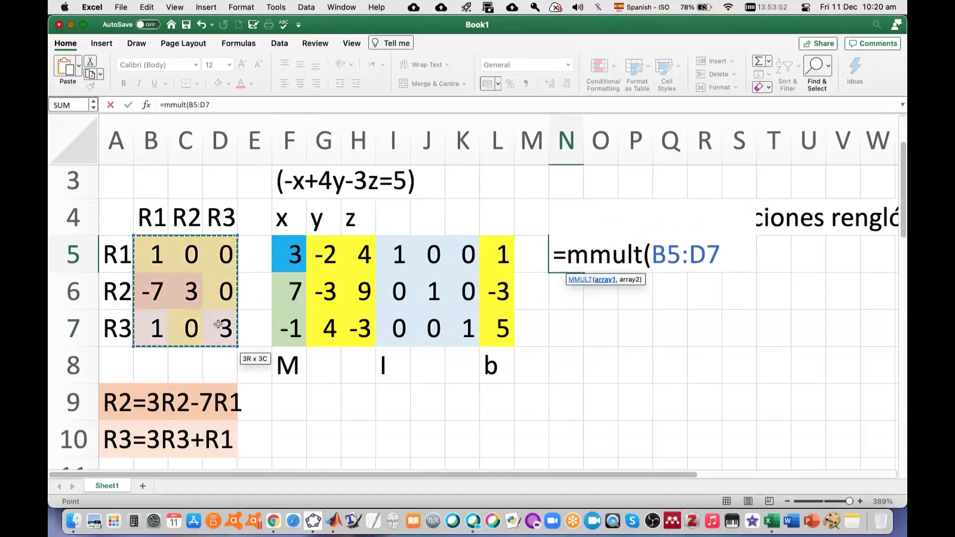
text(,)
drag(289, 261, 499, 327)
key(Return)
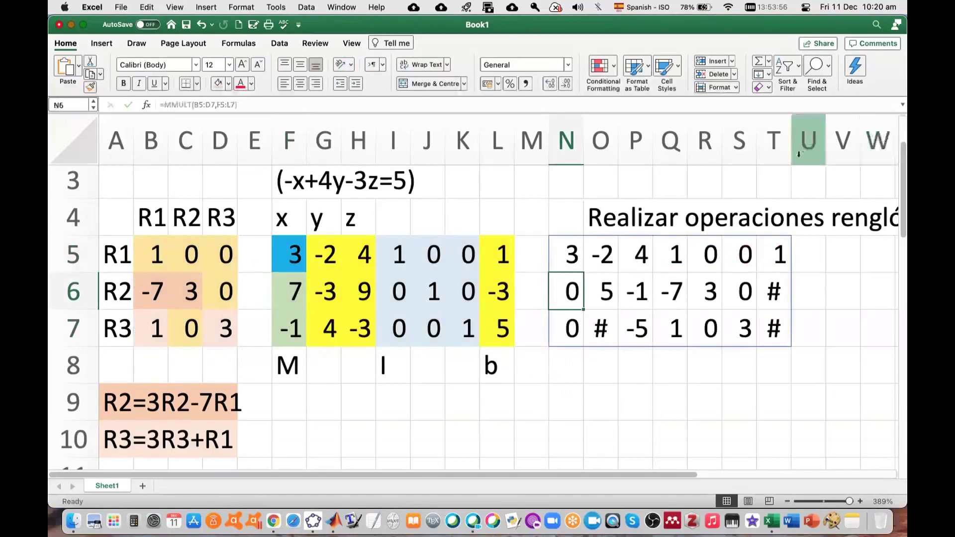
Step: Autofit columns T and O of the product matrix and fill its entries below the pivot, N6:N7, with light orange
double_click(792, 153)
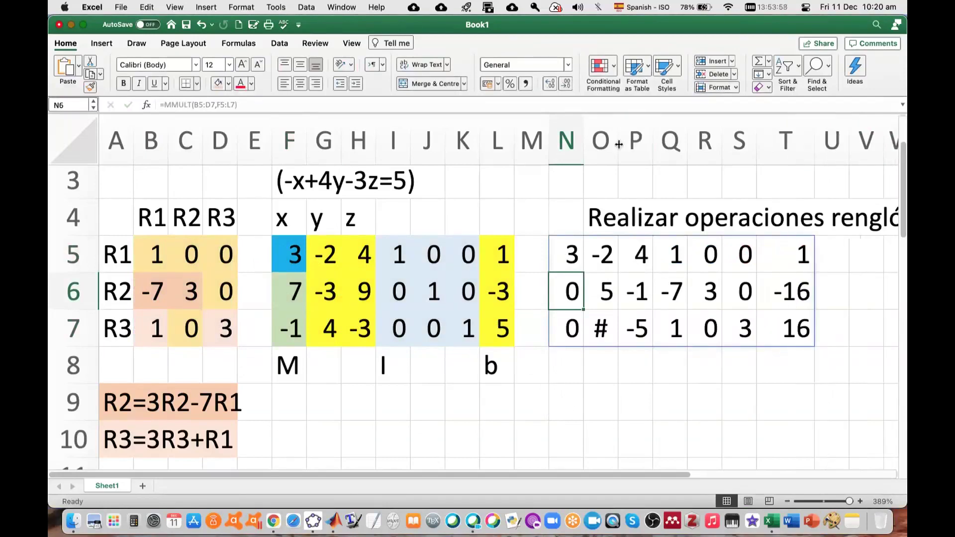
double_click(618, 144)
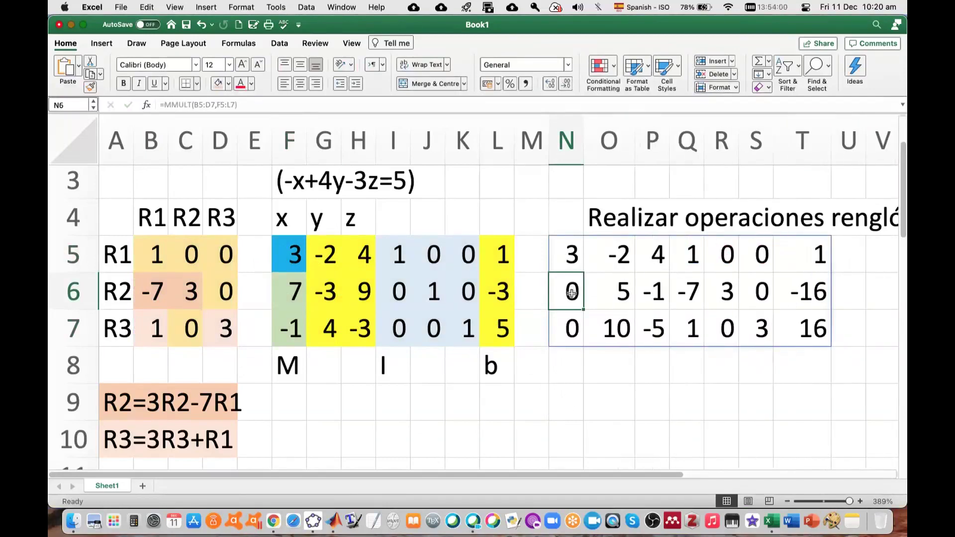
key(shift+Down)
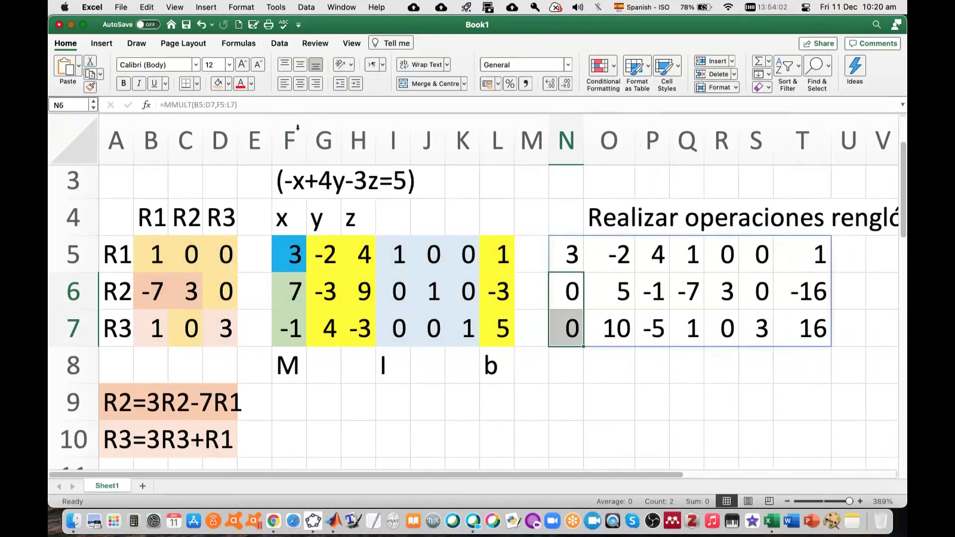
click(218, 83)
click(721, 365)
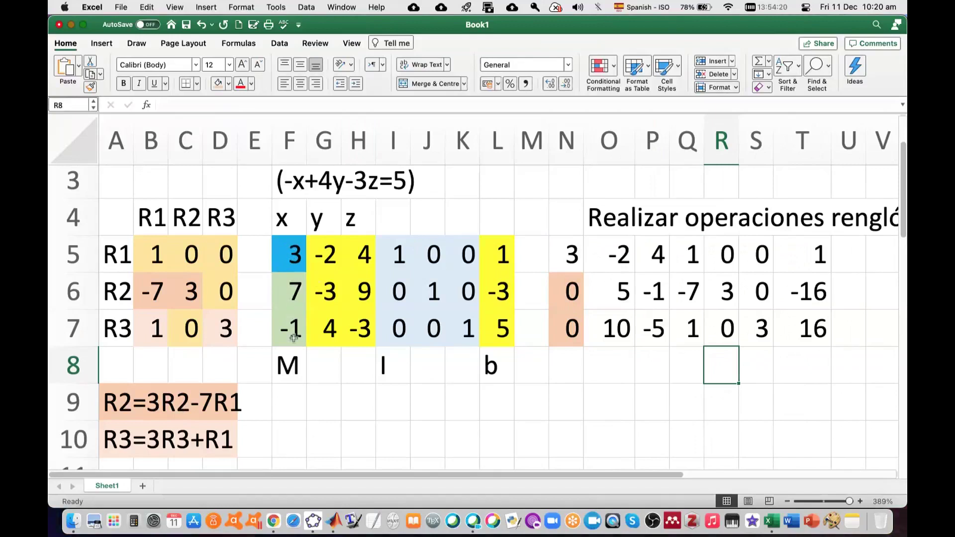
Step: Examine the second-column entries O5:O7 of the product matrix
scroll(498, 399, down, 1)
scroll(497, 399, up, 2)
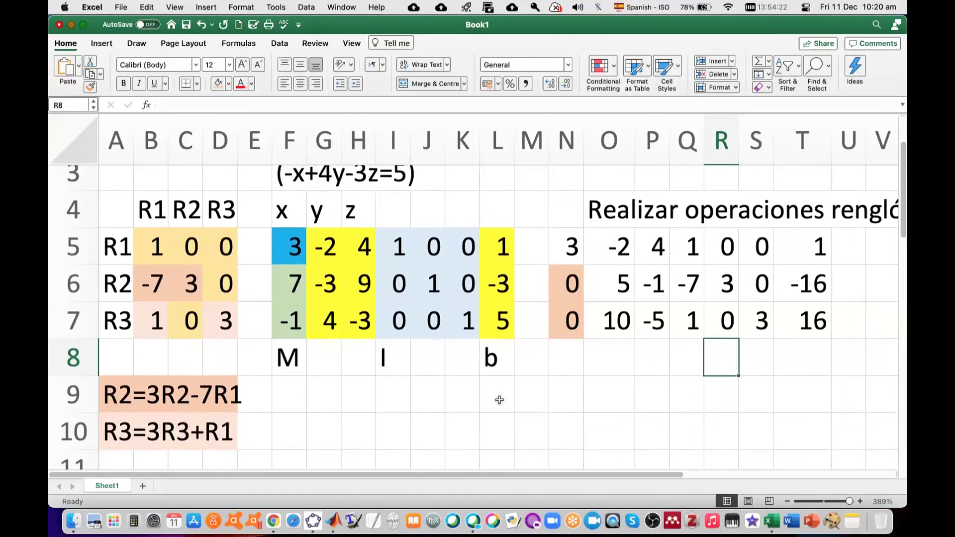
click(620, 342)
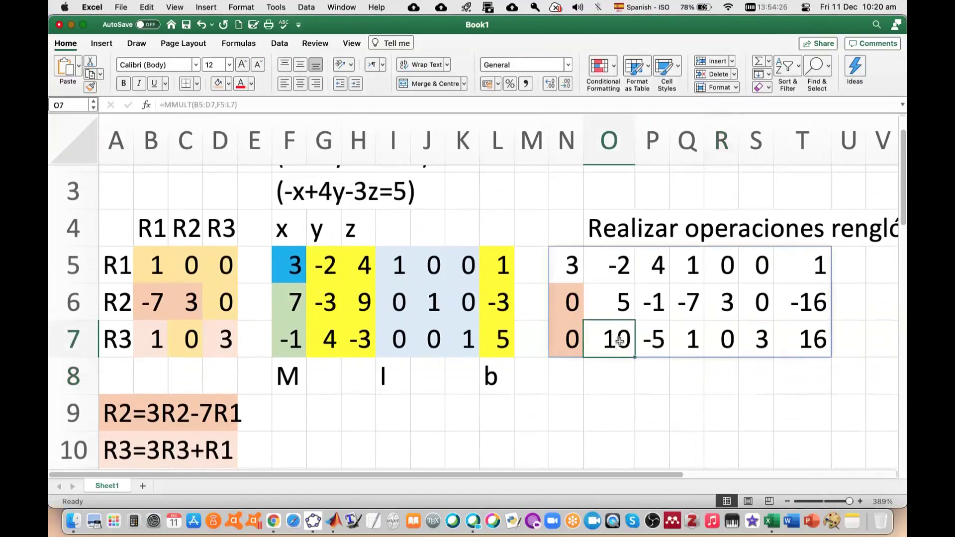
click(621, 299)
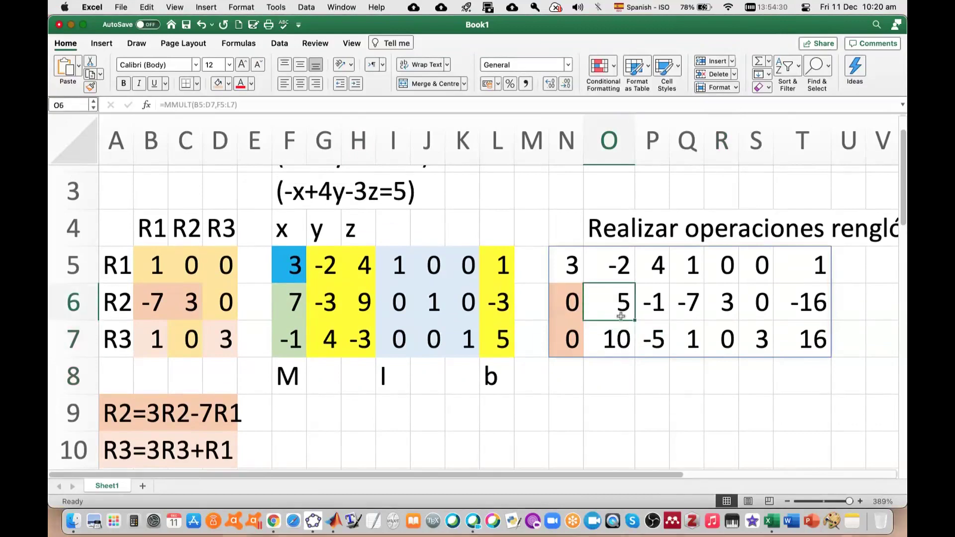
click(621, 262)
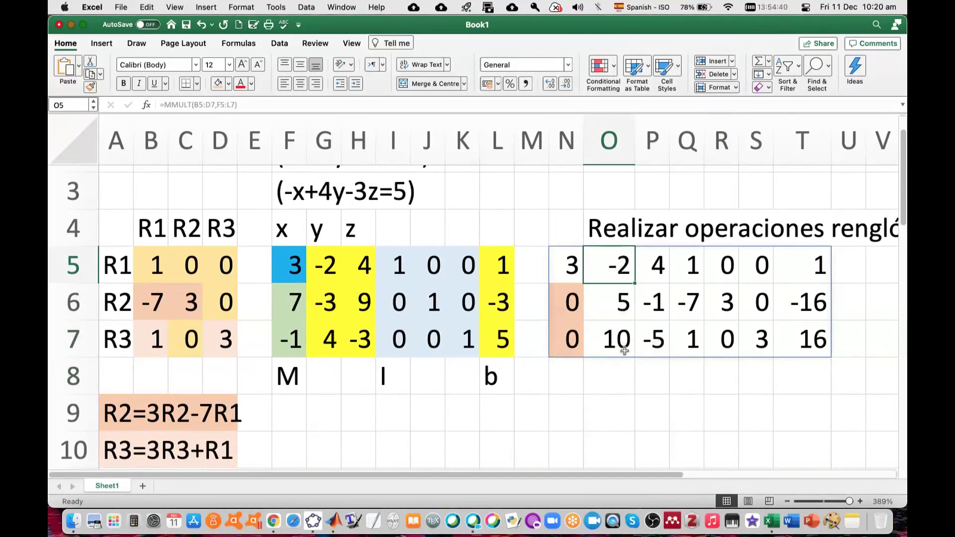
Step: Copy the product matrix N5:T7 and paste it with its top-left cell at F12
drag(577, 261, 792, 344)
key(cmd+c)
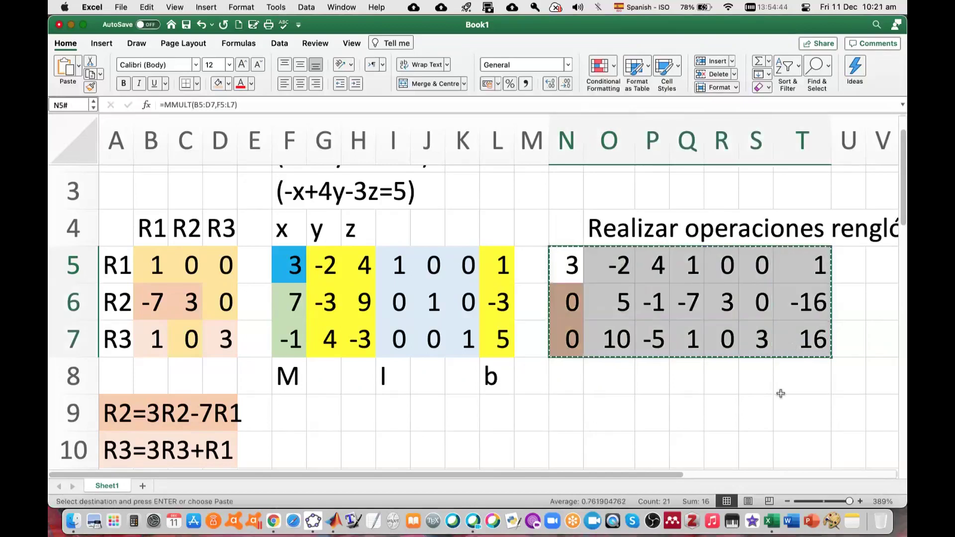
scroll(601, 418, down, 4)
click(297, 385)
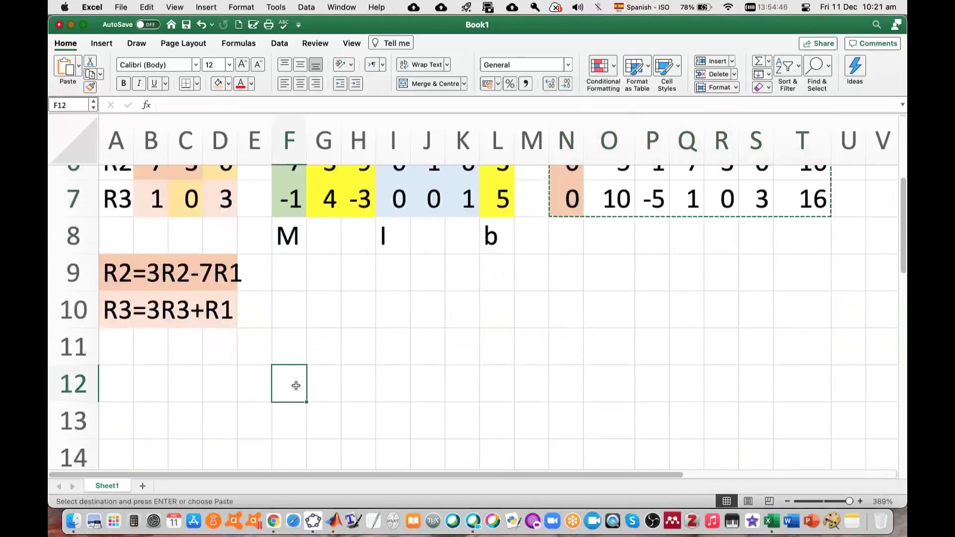
key(super+v)
scroll(518, 383, down, 2)
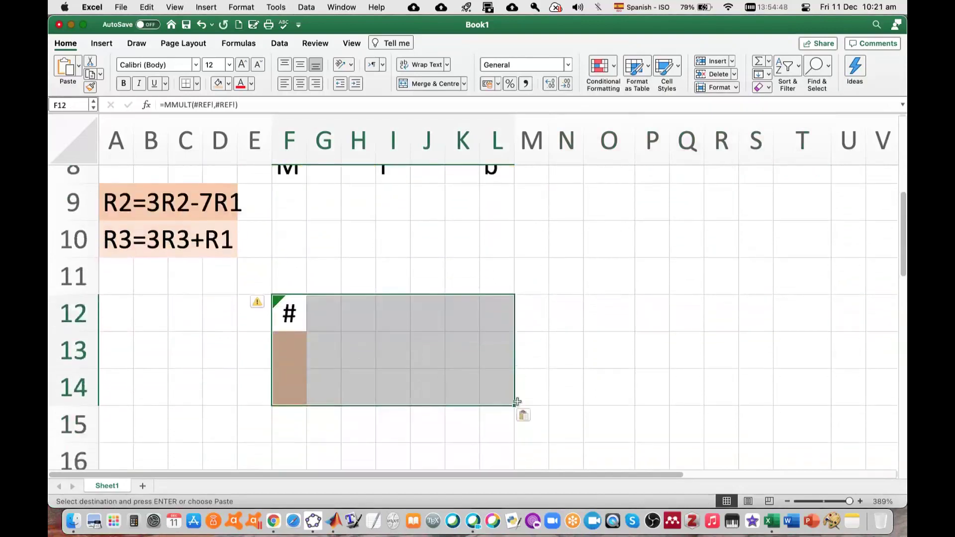
Step: Convert the pasted matrix at F12 to values only and autofit columns L and G
click(531, 418)
click(548, 470)
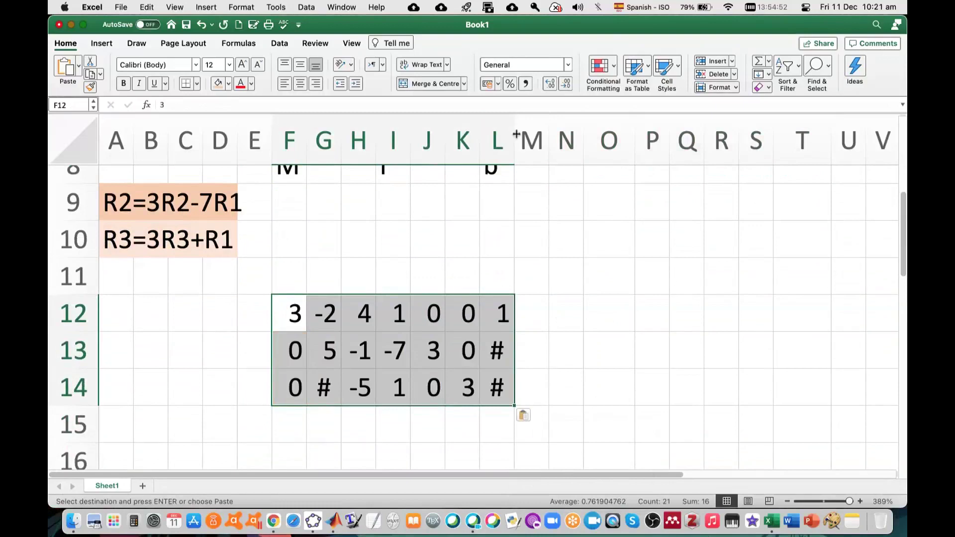
double_click(515, 134)
double_click(343, 139)
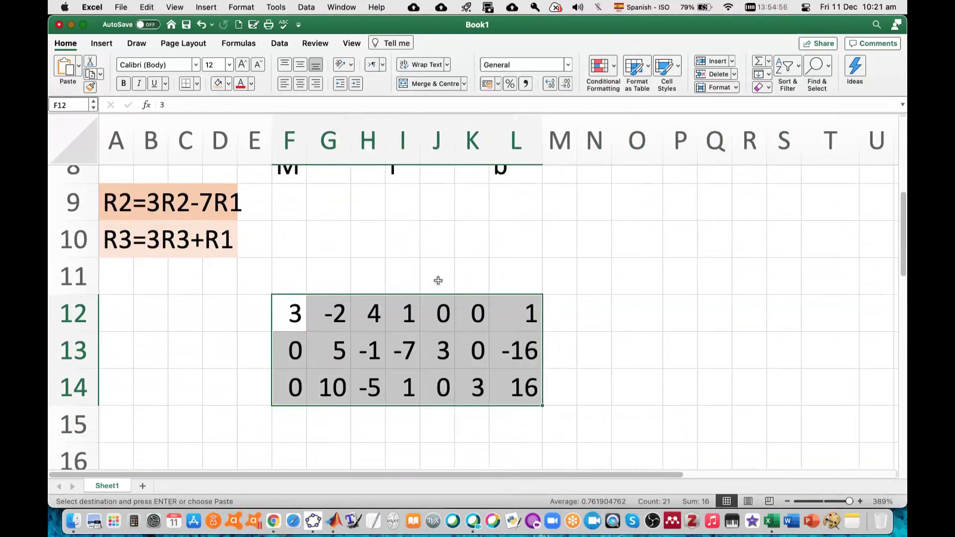
Step: Fill the second pivot, cell G13, with the same light blue as the first pivot F5
scroll(436, 279, up, 1)
click(330, 368)
scroll(488, 275, up, 5)
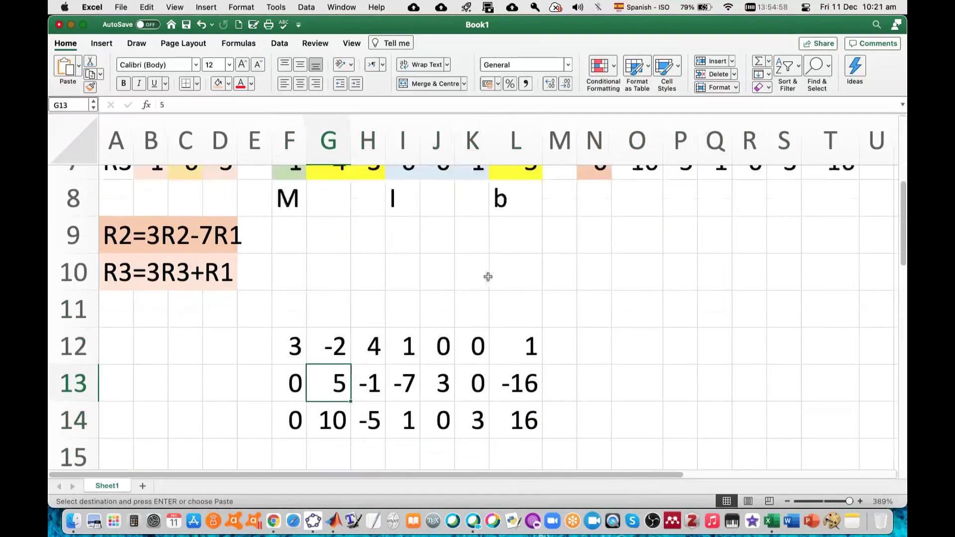
scroll(488, 276, up, 2)
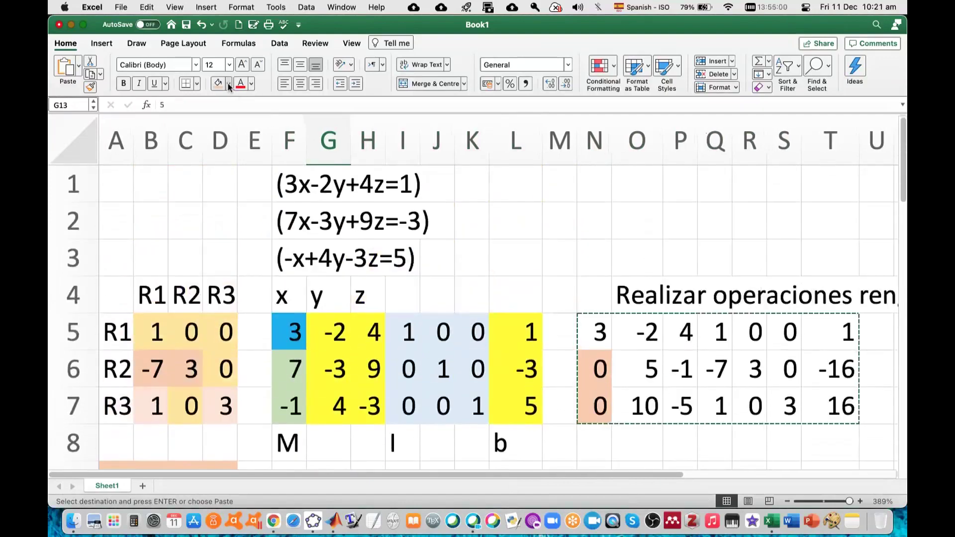
click(228, 83)
click(286, 218)
scroll(437, 335, down, 5)
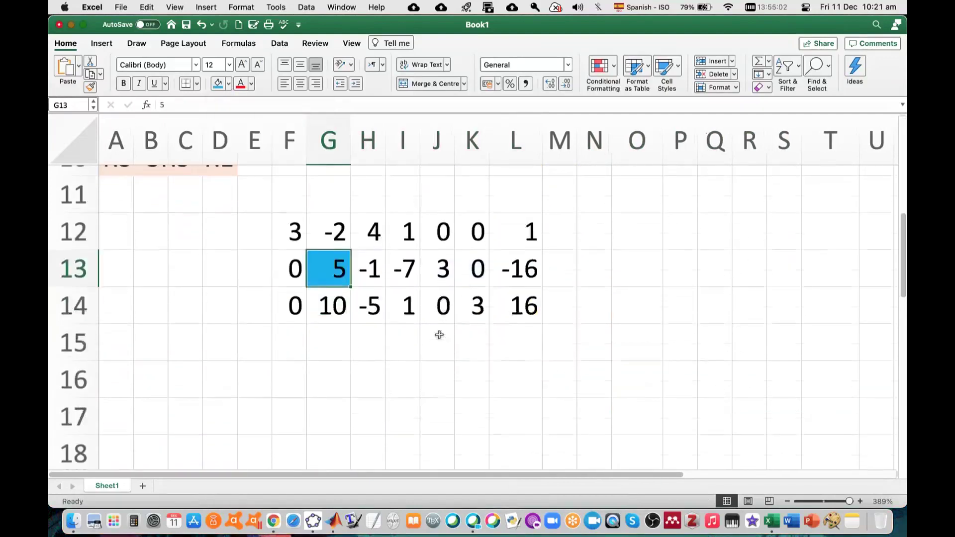
Step: Fill the entries above and below the second pivot, G12 and G14, with light green
click(339, 231)
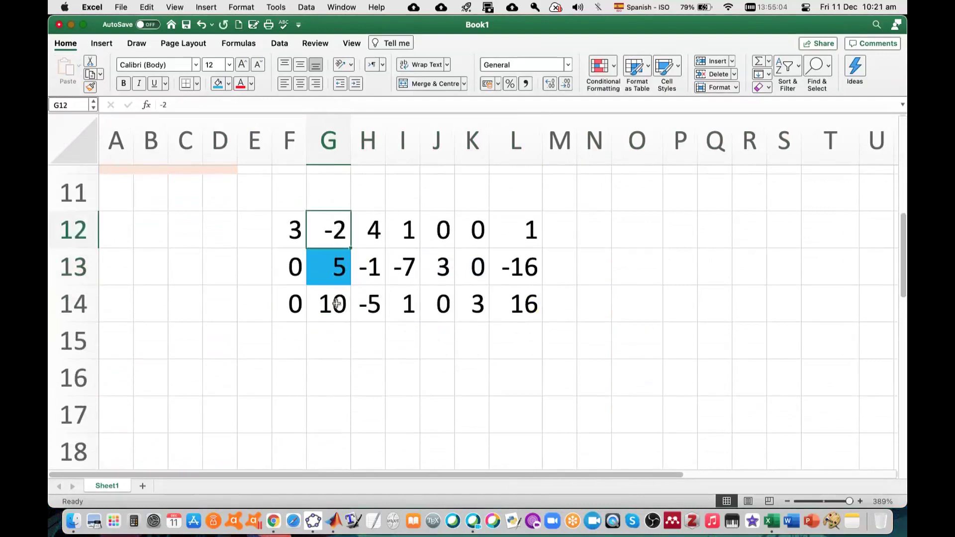
super+click(336, 304)
click(228, 83)
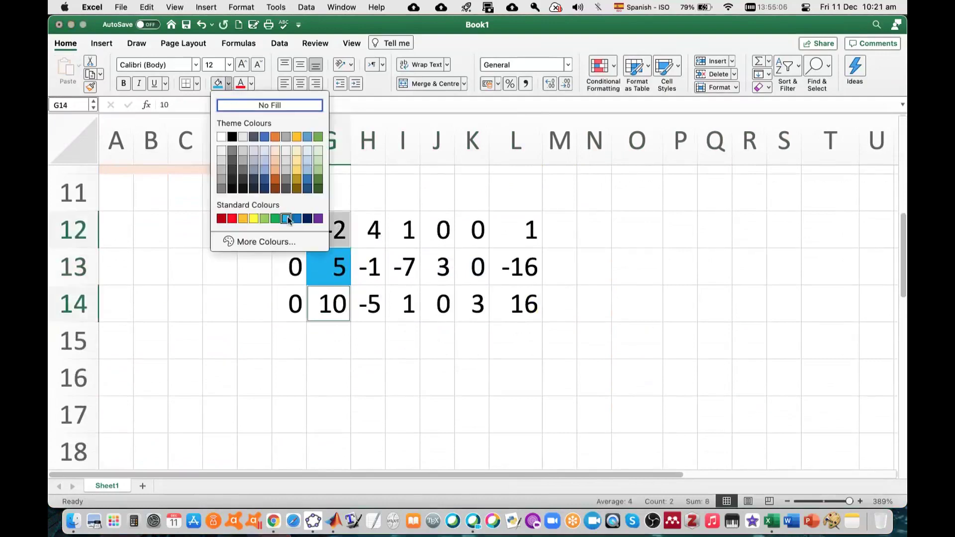
click(265, 219)
scroll(349, 231, up, 6)
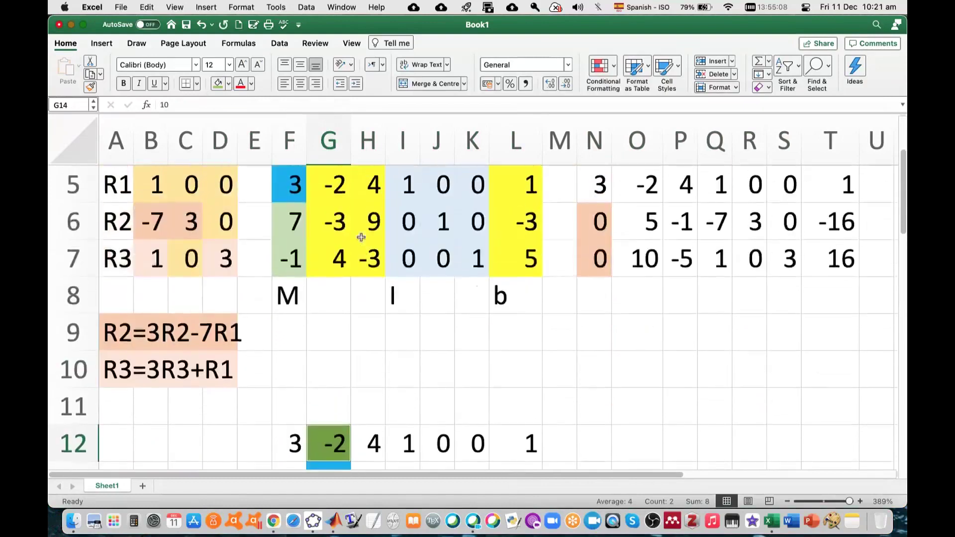
scroll(332, 213, down, 2)
click(228, 84)
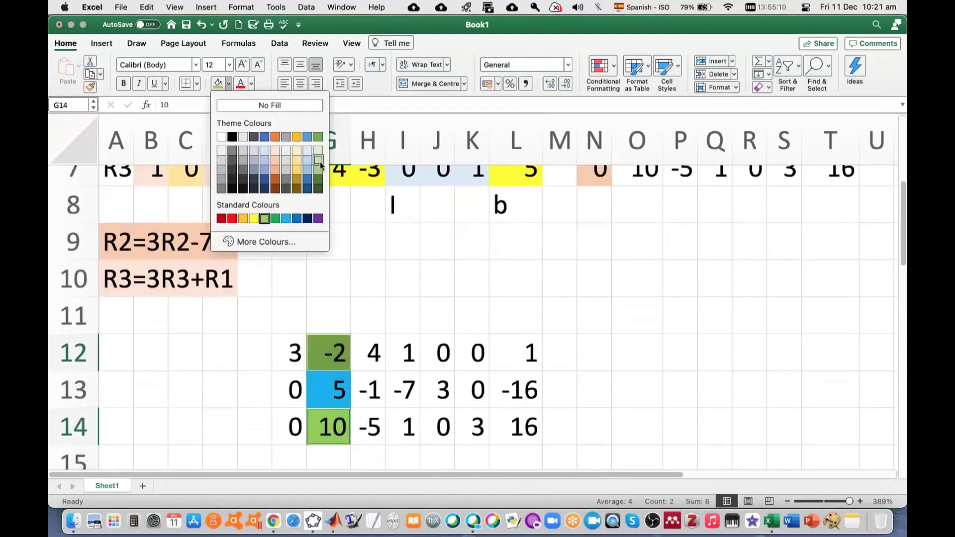
click(319, 170)
scroll(482, 336, down, 3)
drag(482, 336, 482, 336)
click(338, 341)
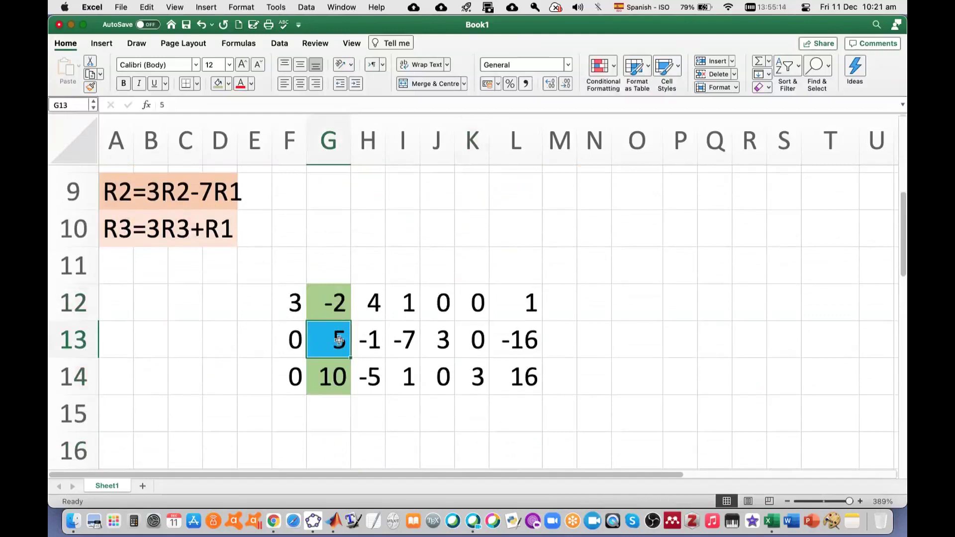
click(334, 309)
click(337, 380)
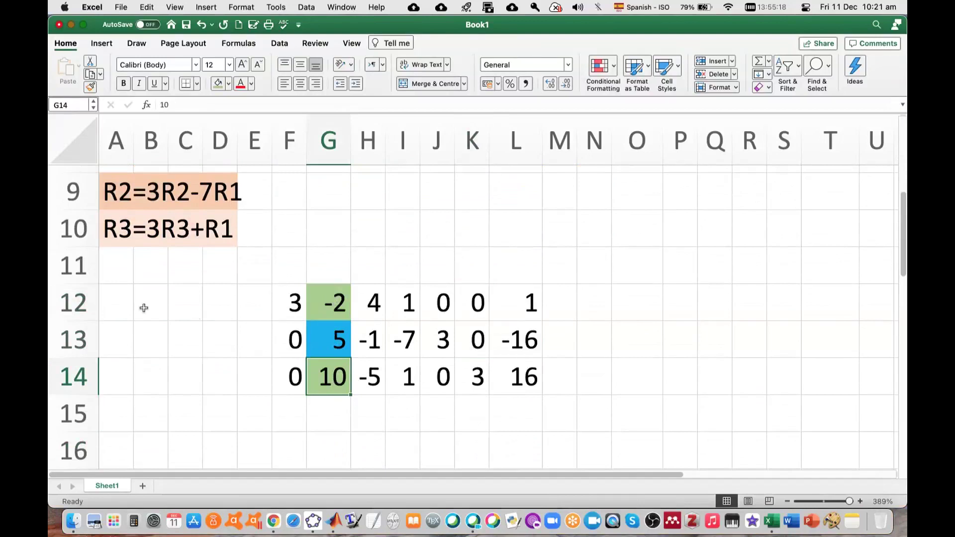
Step: Label the second stage's rows R1, R2 and R3 in cells A12:A14
click(116, 306)
text(R1)
key(Return)
text(R2)
key(Return)
text(R3)
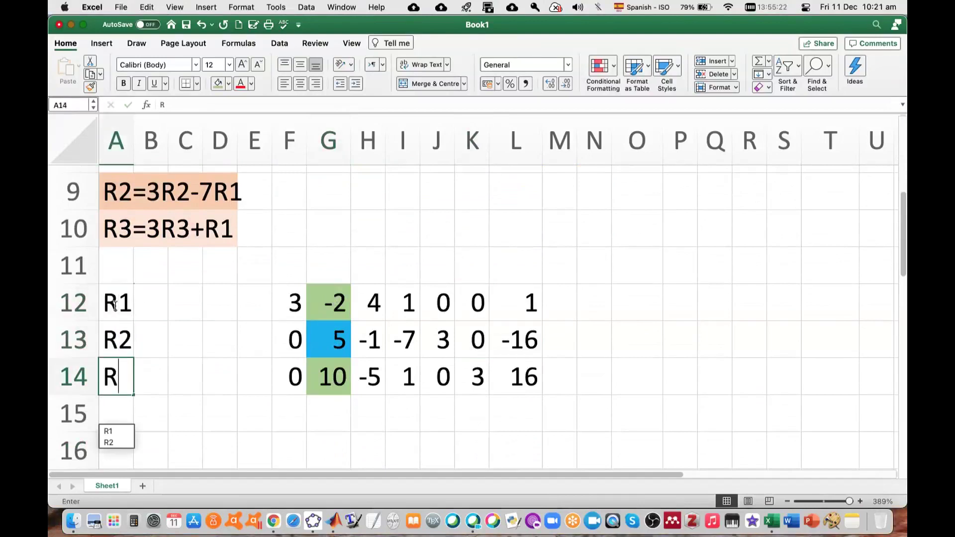
key(Return)
Step: Enter the first row of a new operation matrix, 1, 0, 0, in cells B12:D12
click(147, 309)
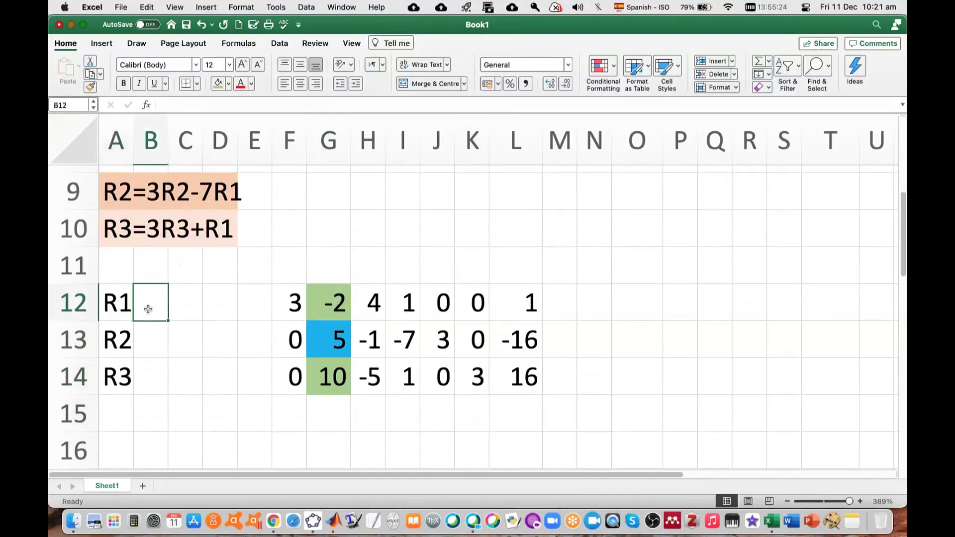
text(1)
key(Tab)
text(0)
key(Tab)
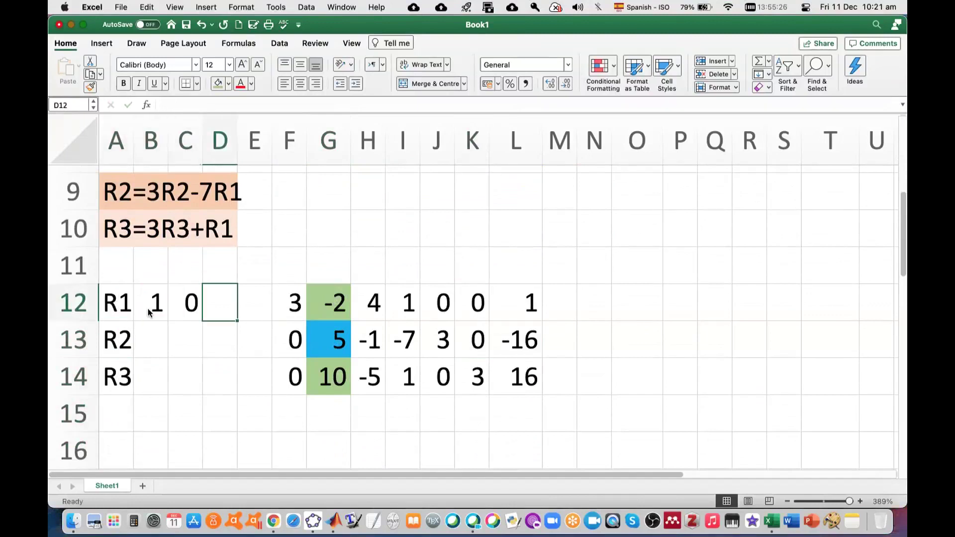
text(0)
Step: Enter the second row of the new operation matrix, 0, 1, 0, in cells B13:D13
key(Down)
key(Left)
key(Left)
text(0)
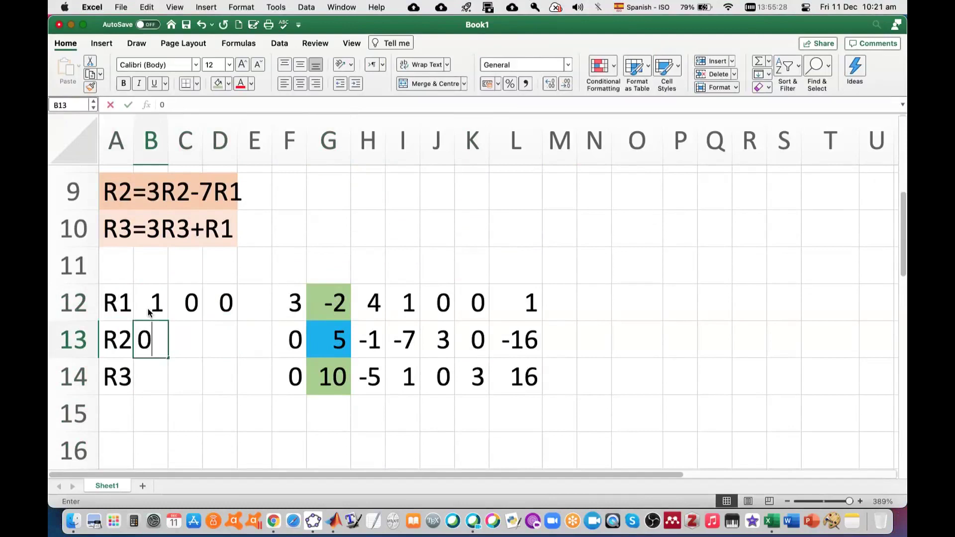
key(Tab)
text(1)
key(Tab)
text(0)
Step: Complete the identity matrix with the third row, 0, 0, 1, in cells B14:D14
key(Down)
key(Left)
key(Left)
text(0)
key(Tab)
text(0)
key(Tab)
text(1)
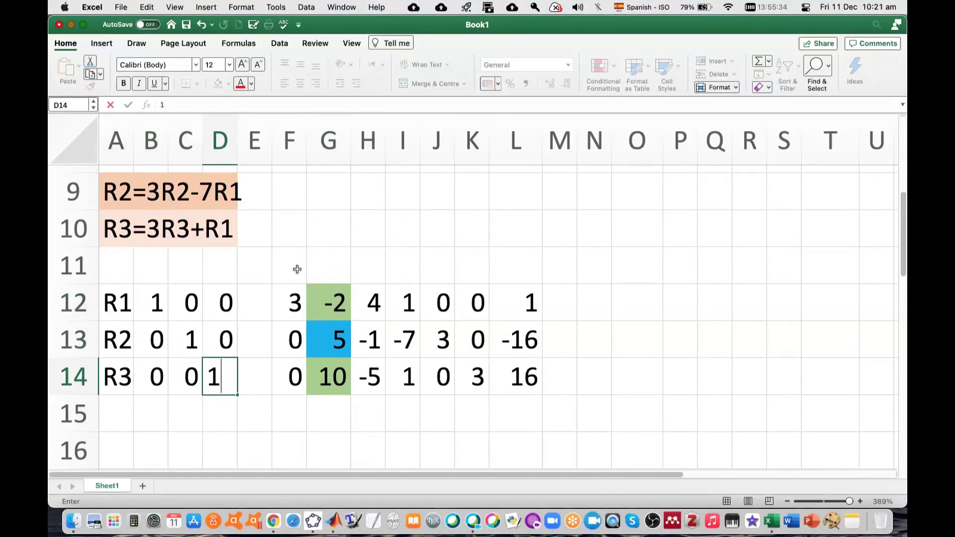
Step: Add the variable headings x, y and z above the copied matrix in cells F11:H11
click(292, 263)
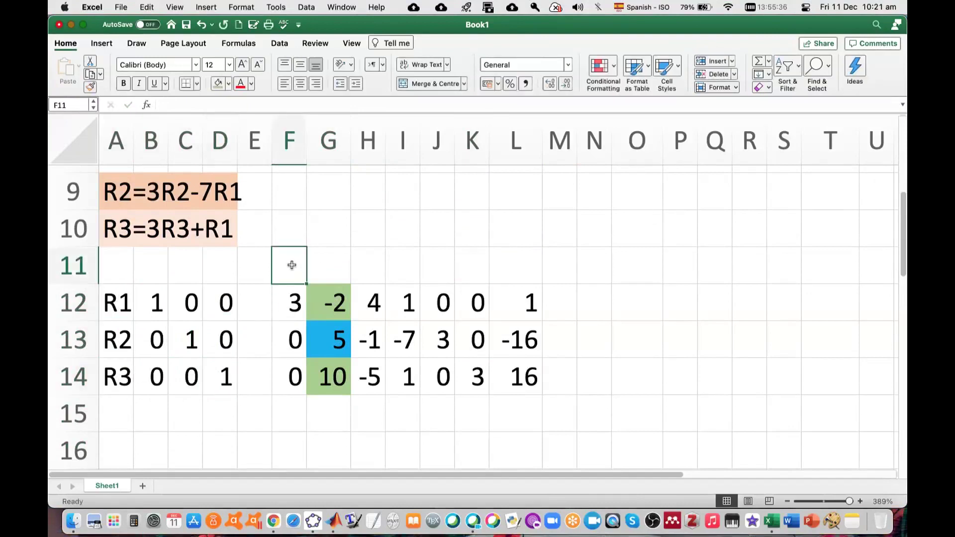
text(x)
key(Tab)
text(y)
key(Tab)
text(z)
key(Tab)
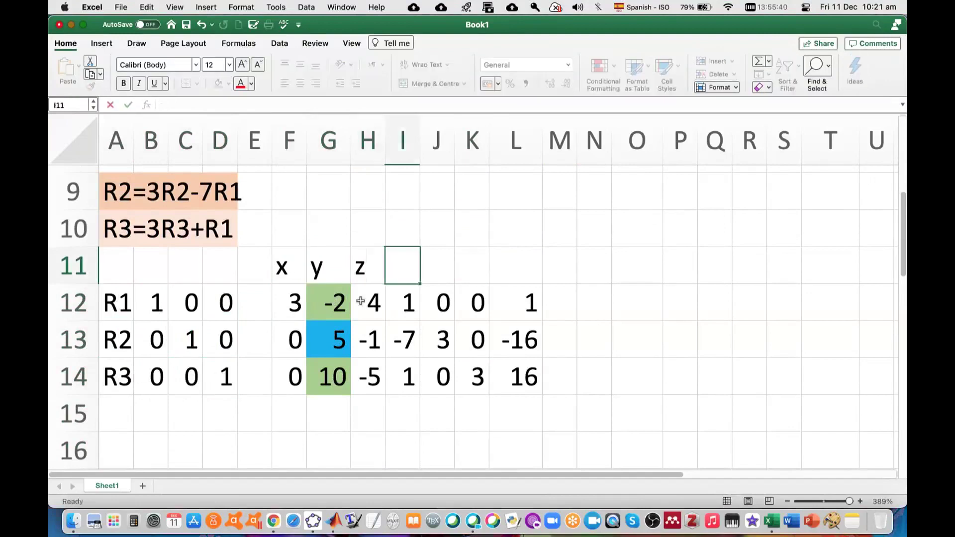
Step: Compare the pivot G13 and the entries G12 and G14 with the first elimination stage in rows 5 to 10
click(331, 342)
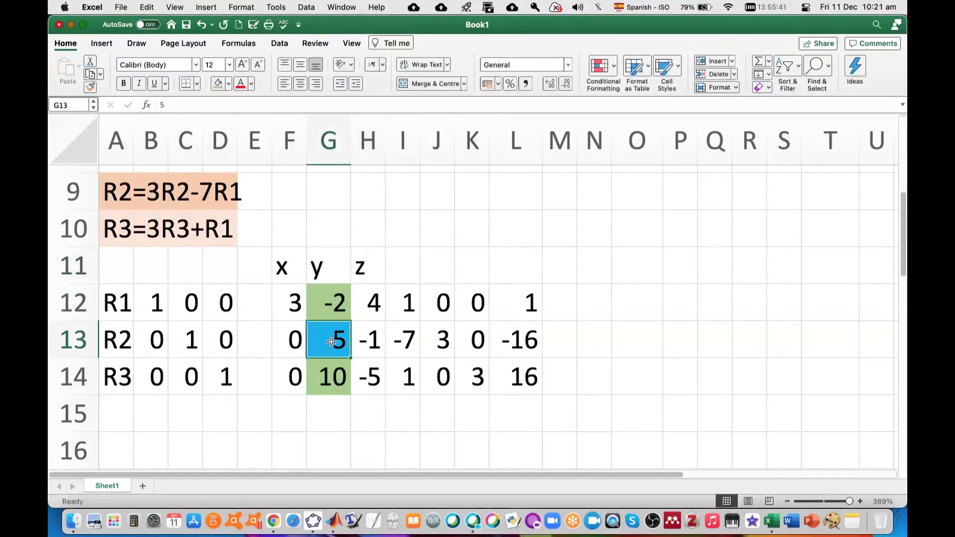
click(335, 301)
click(338, 377)
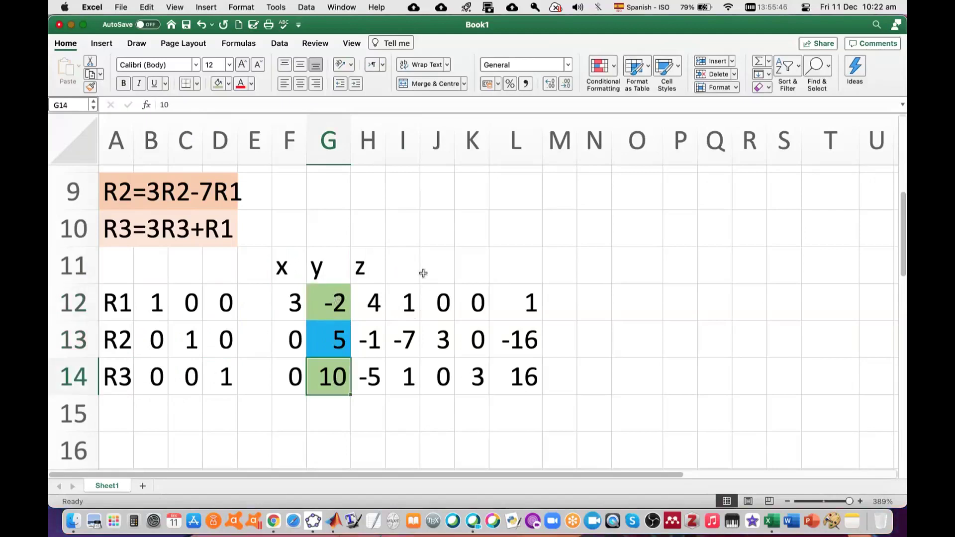
click(295, 417)
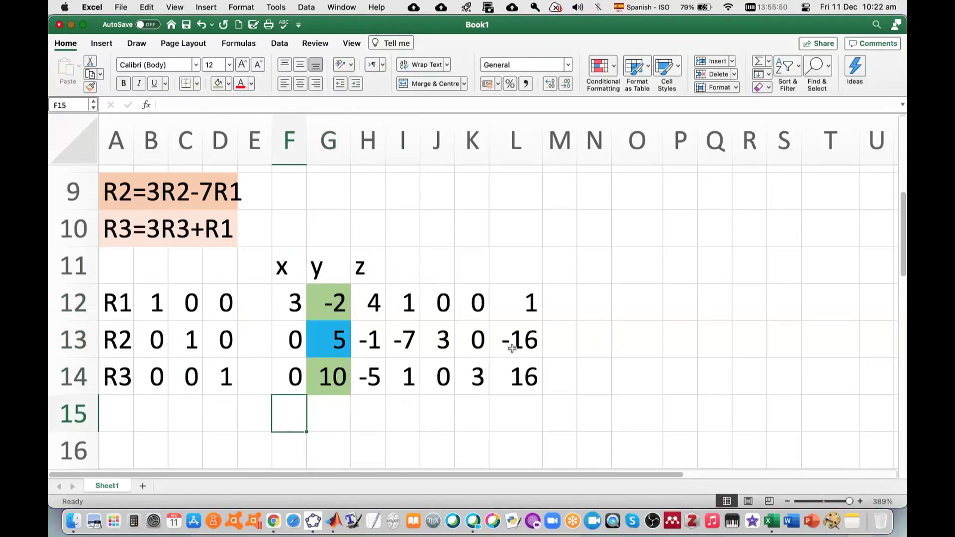
scroll(512, 348, up, 8)
scroll(539, 337, down, 1)
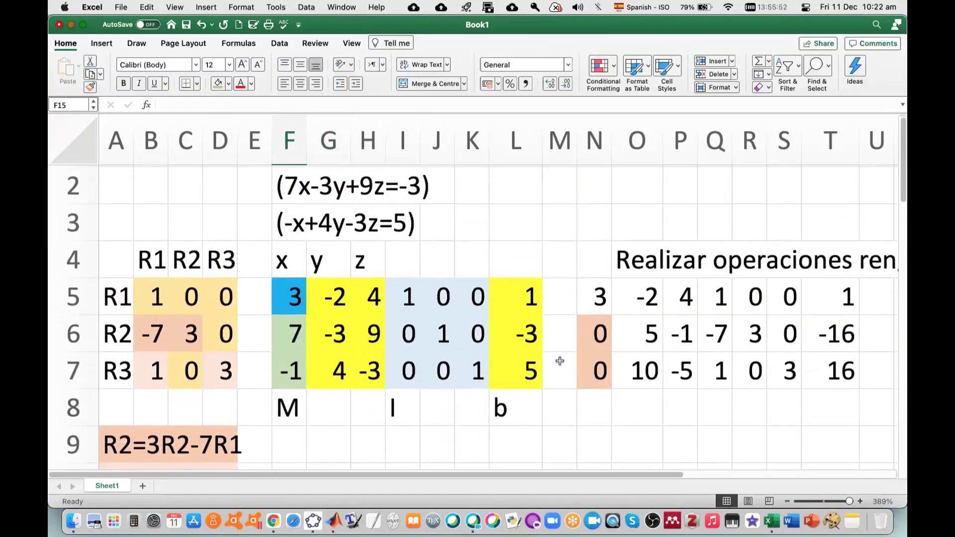
scroll(560, 361, down, 9)
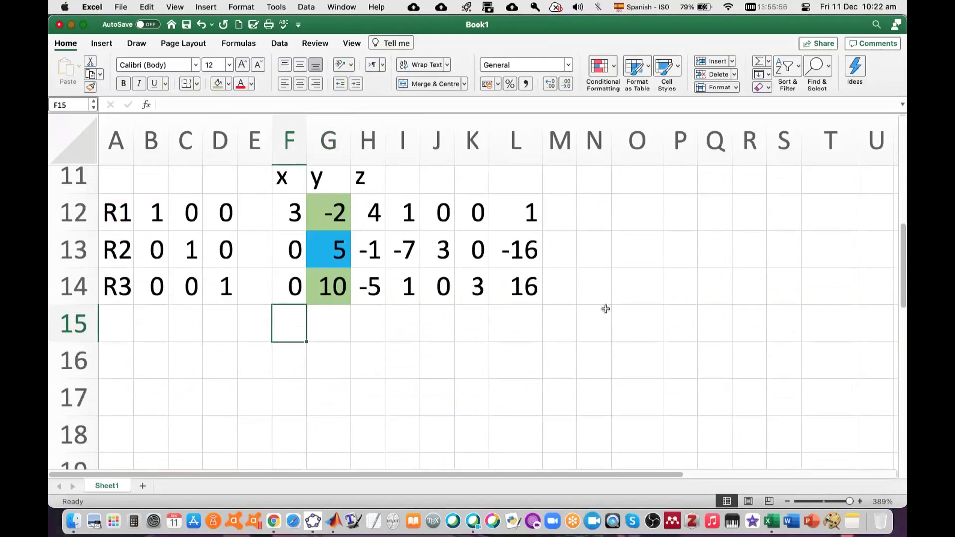
scroll(368, 296, up, 5)
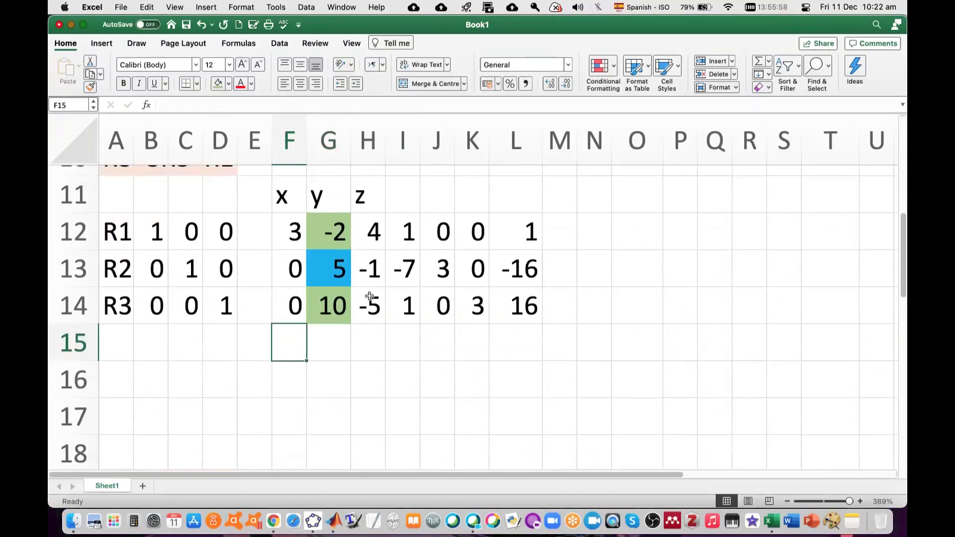
scroll(369, 296, up, 1)
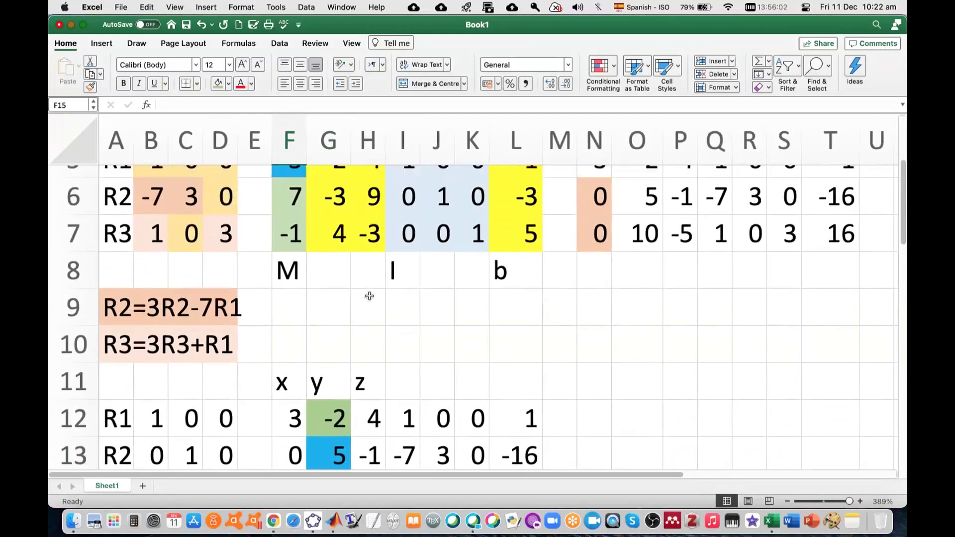
scroll(369, 296, down, 4)
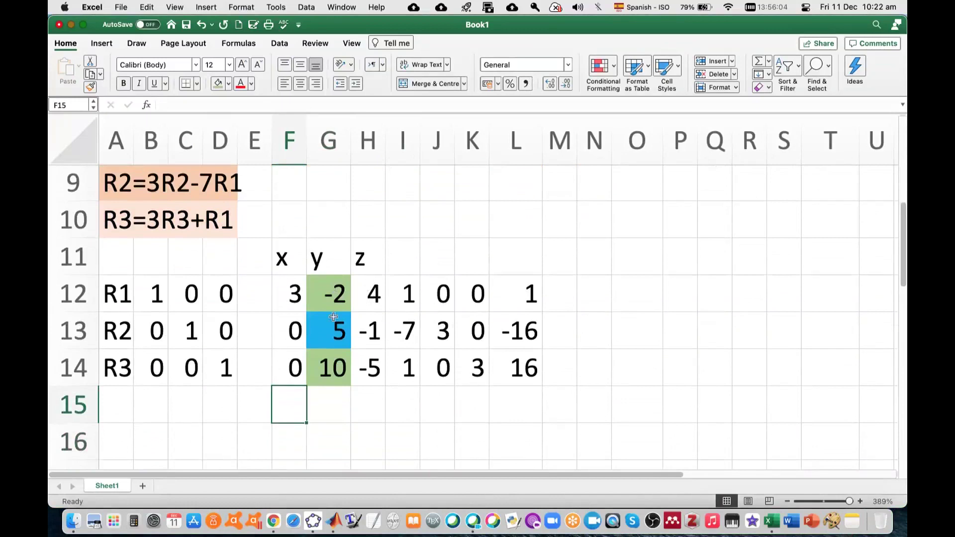
scroll(368, 372, down, 1)
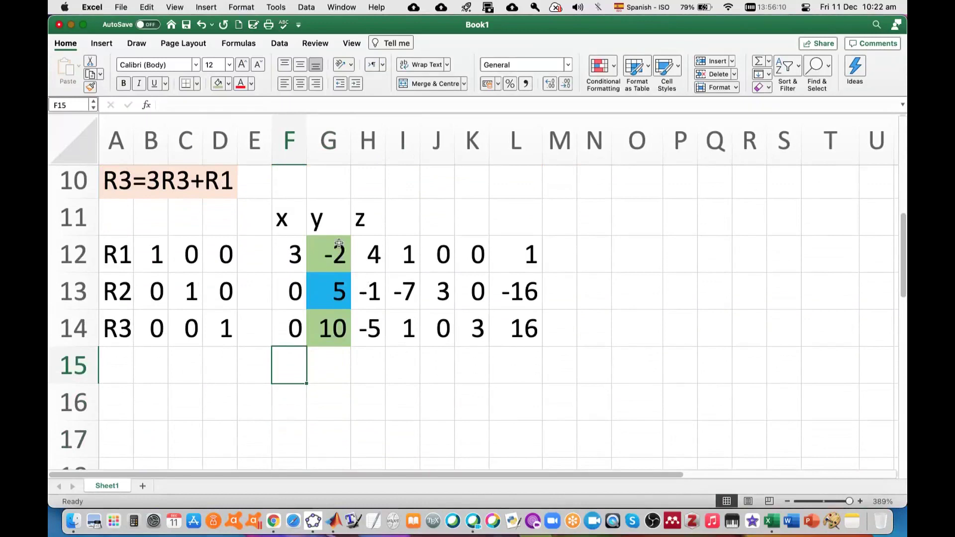
click(337, 331)
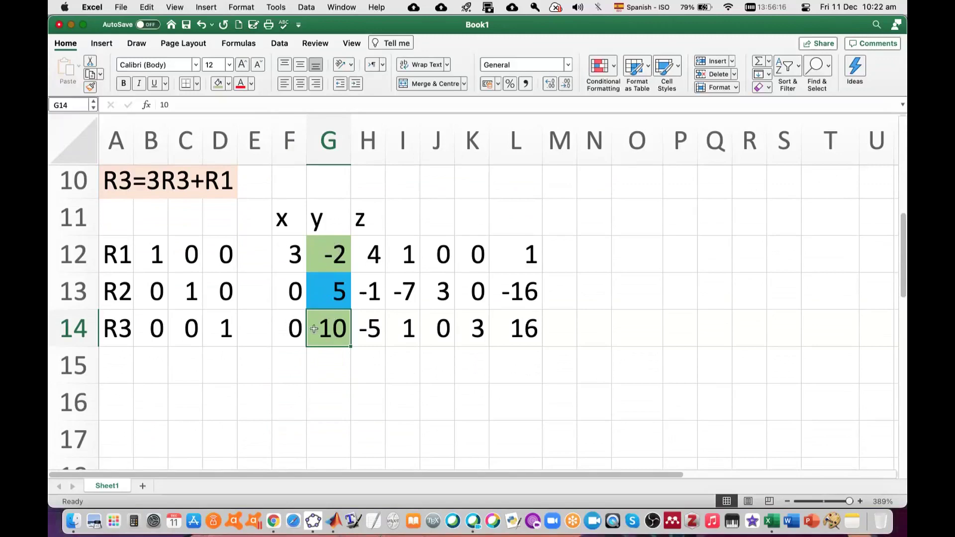
click(124, 397)
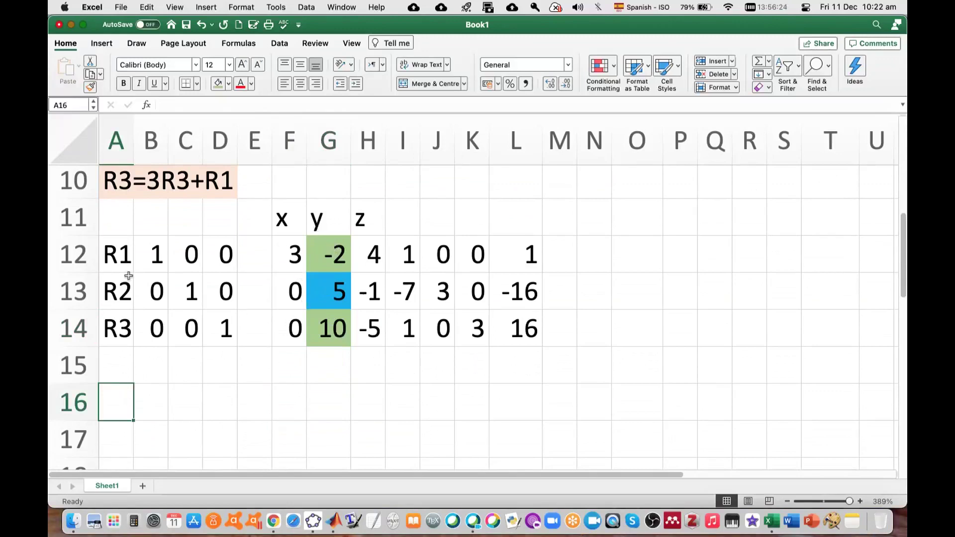
Step: Fill the pivot row R2 of the new operation matrix, B13:D13, with light gold
drag(149, 291, 213, 289)
drag(165, 265, 162, 293)
click(162, 292)
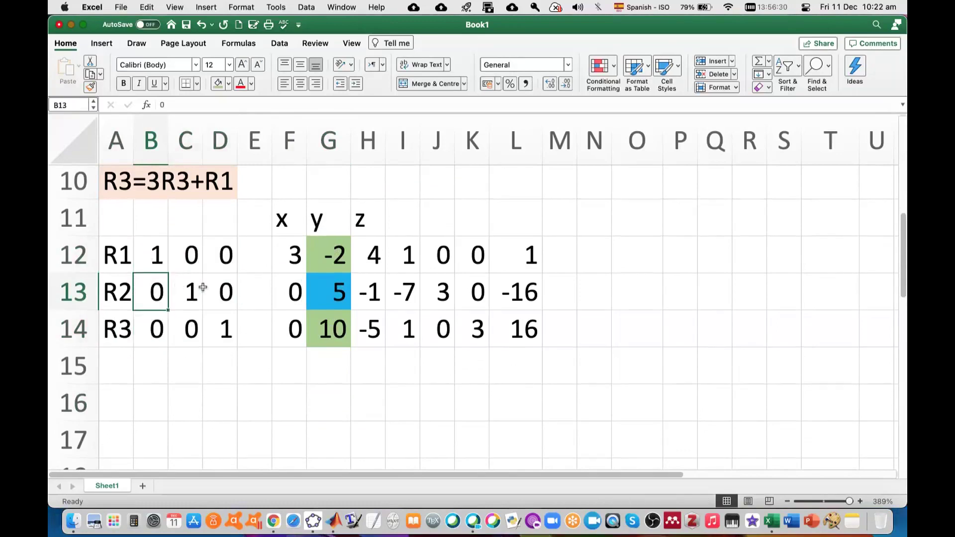
scroll(196, 298, up, 6)
scroll(203, 287, down, 4)
scroll(203, 287, down, 1)
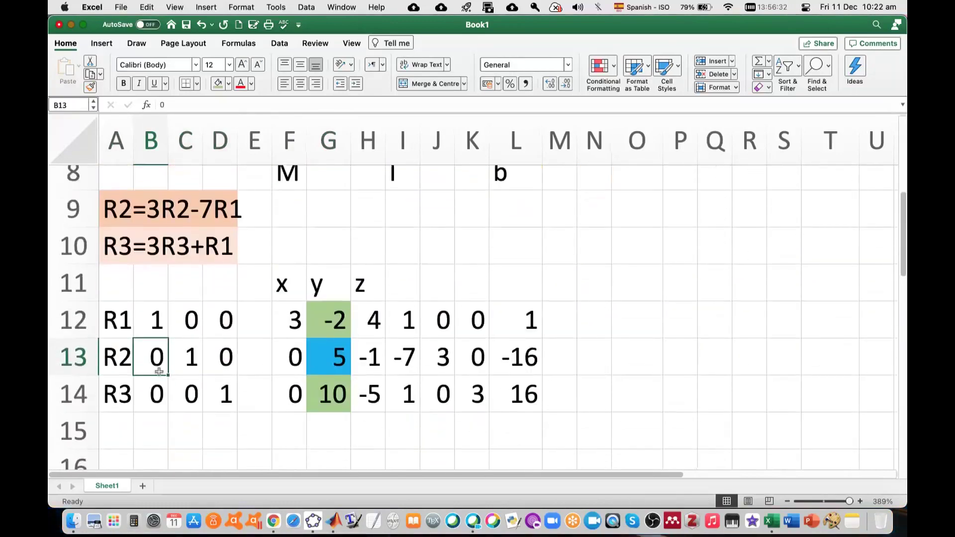
drag(155, 364, 226, 364)
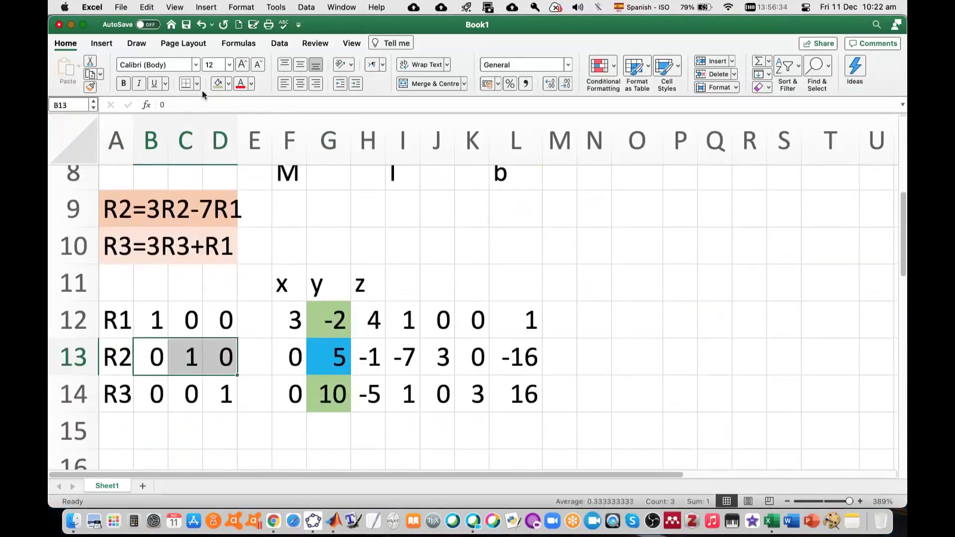
click(229, 84)
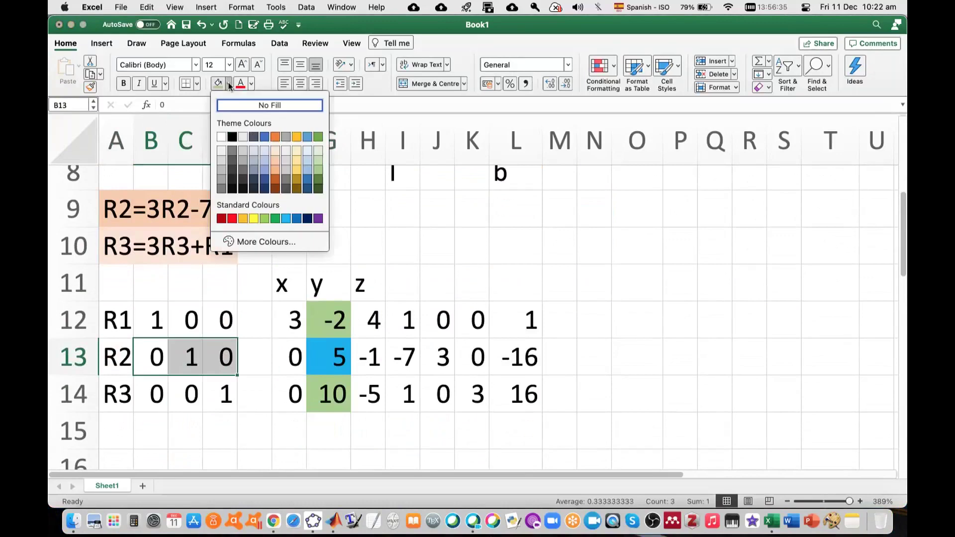
click(295, 159)
Step: Fill row R1 of the operation matrix, B12:D12, with light orange and row R3, B14:D14, with the palest orange
drag(155, 320, 219, 319)
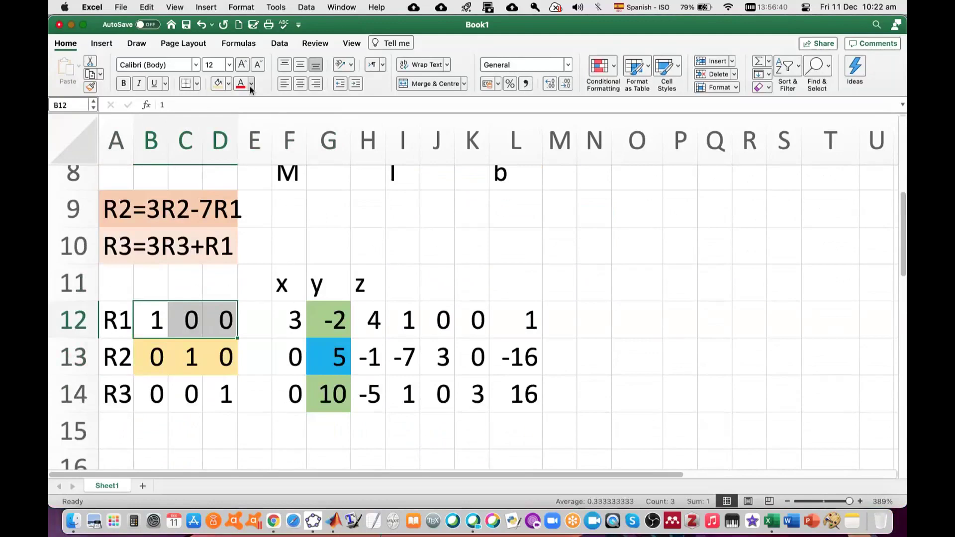
click(228, 83)
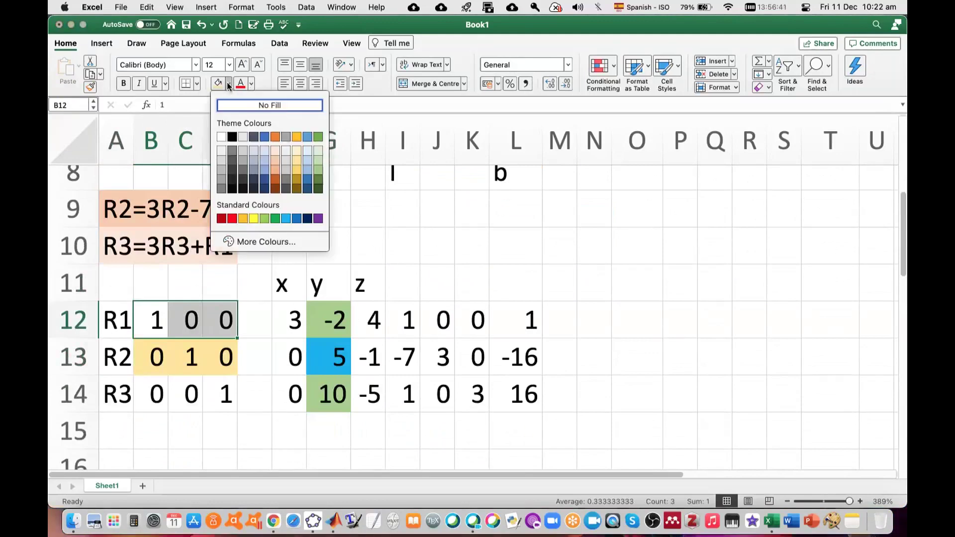
click(275, 160)
click(150, 395)
drag(151, 395, 224, 395)
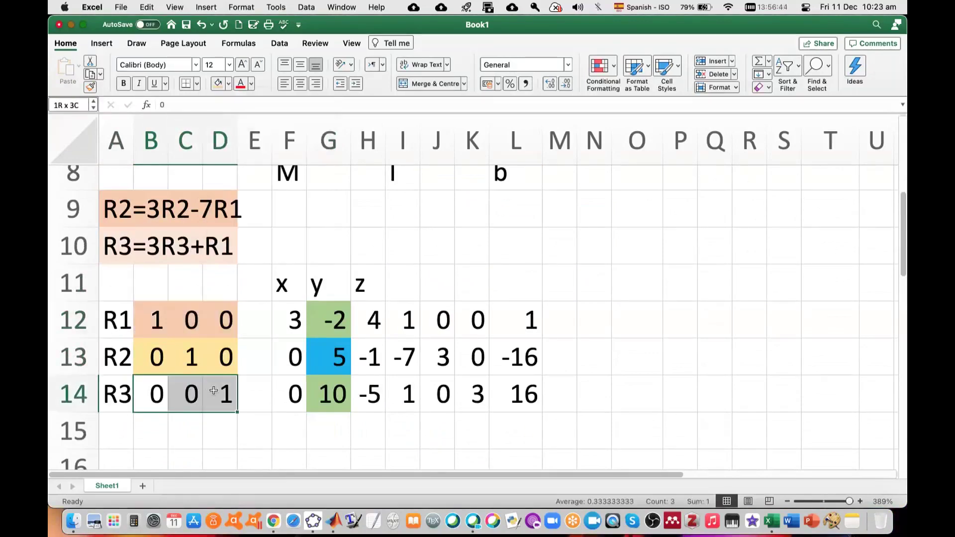
click(228, 83)
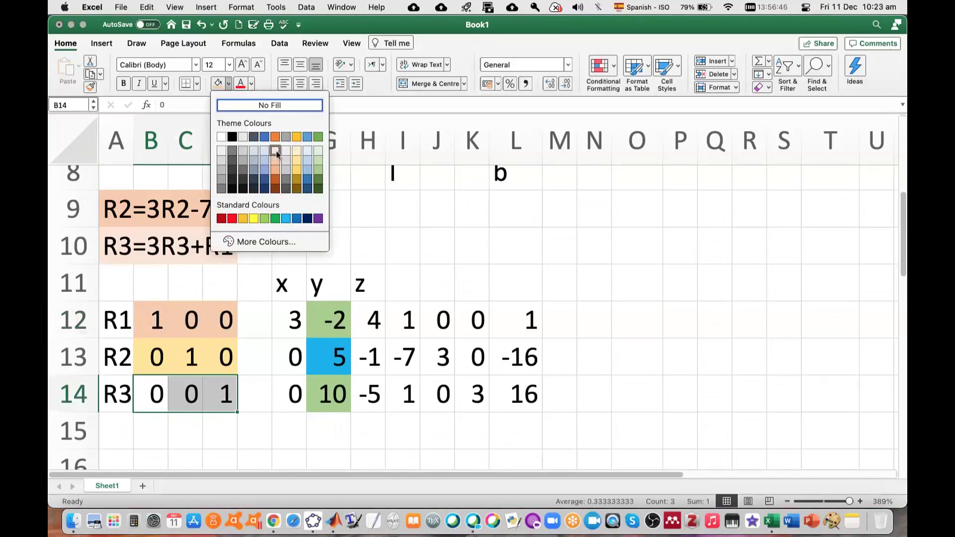
click(275, 154)
Step: Write the first row operation, R1=5R1+2R2, in cell A15 below the operation matrix
scroll(258, 339, down, 1)
scroll(259, 339, down, 2)
click(186, 320)
click(145, 287)
drag(146, 287, 226, 286)
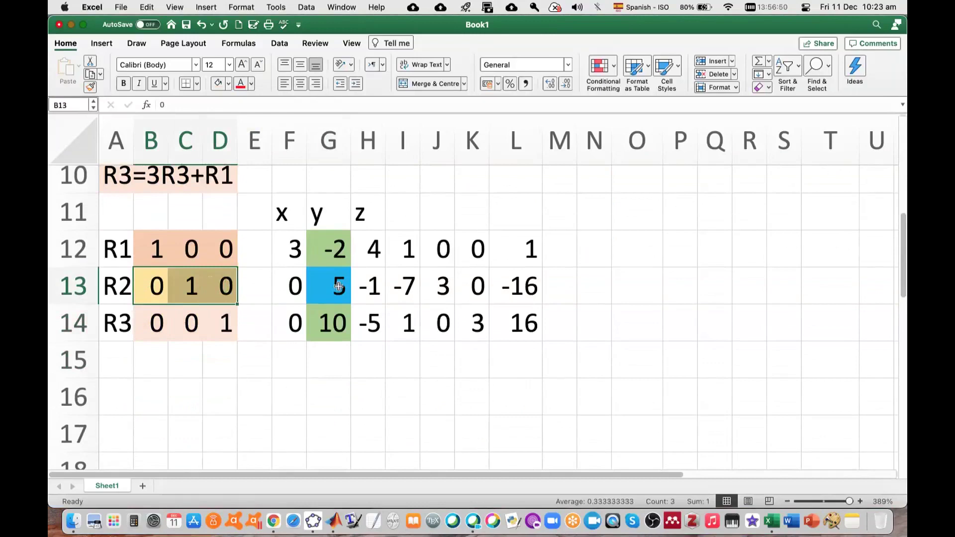
click(338, 287)
click(121, 360)
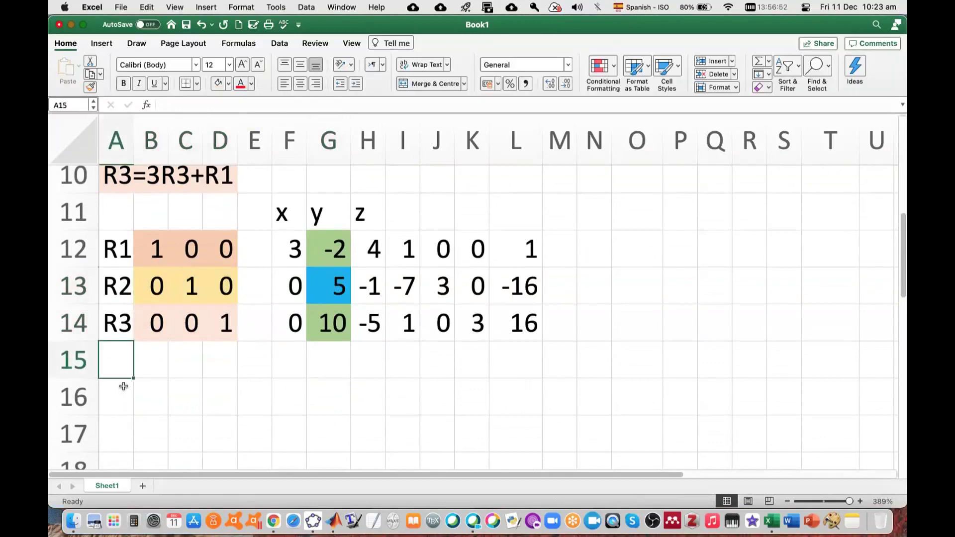
text(R1=)
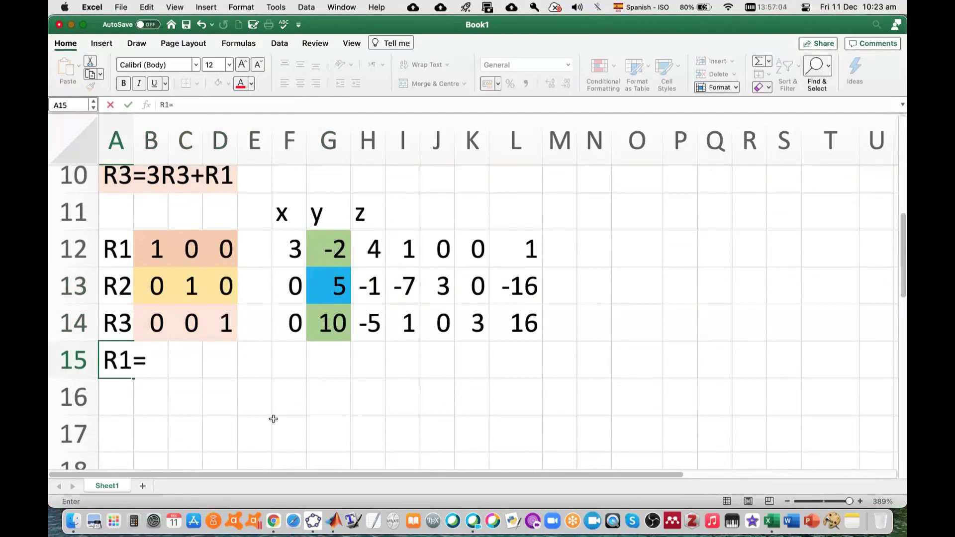
text(5R1)
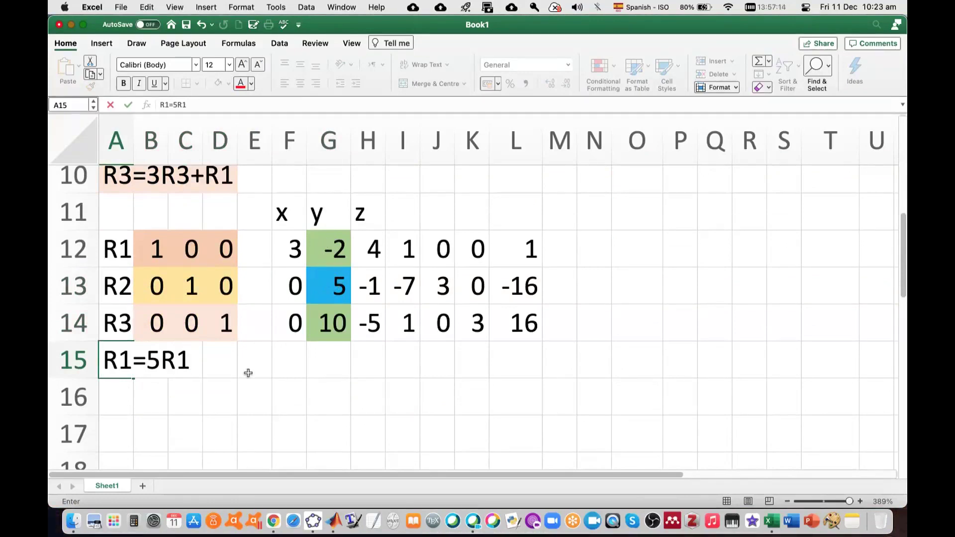
text(+2)
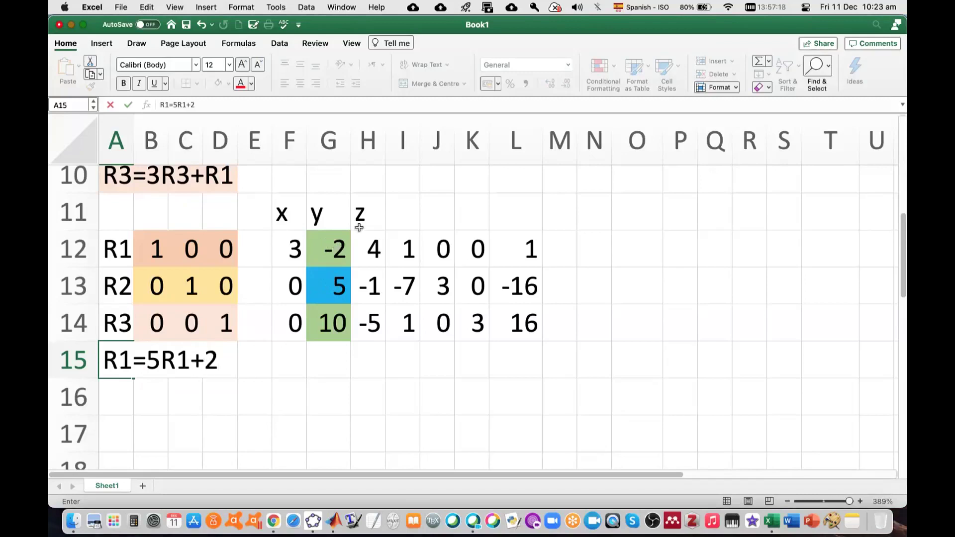
text(R)
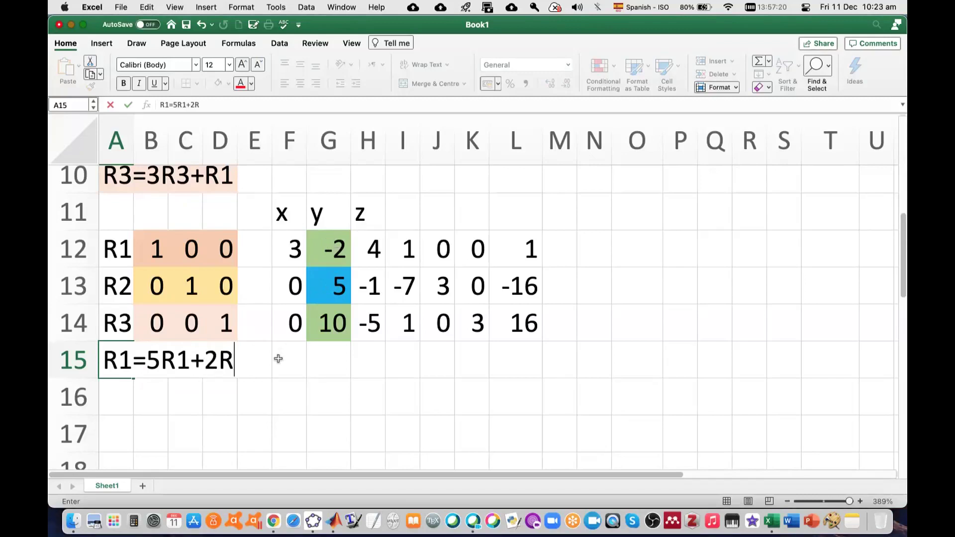
text(2)
key(Return)
Step: Fill the R1 operation note across A15:D15 with the same light orange as row R1 of the operation matrix
click(106, 360)
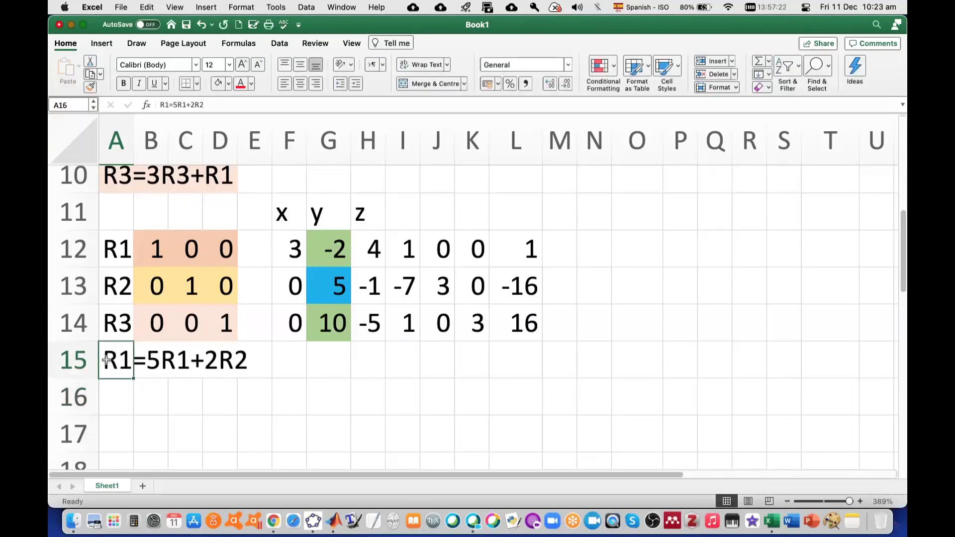
drag(106, 360, 223, 360)
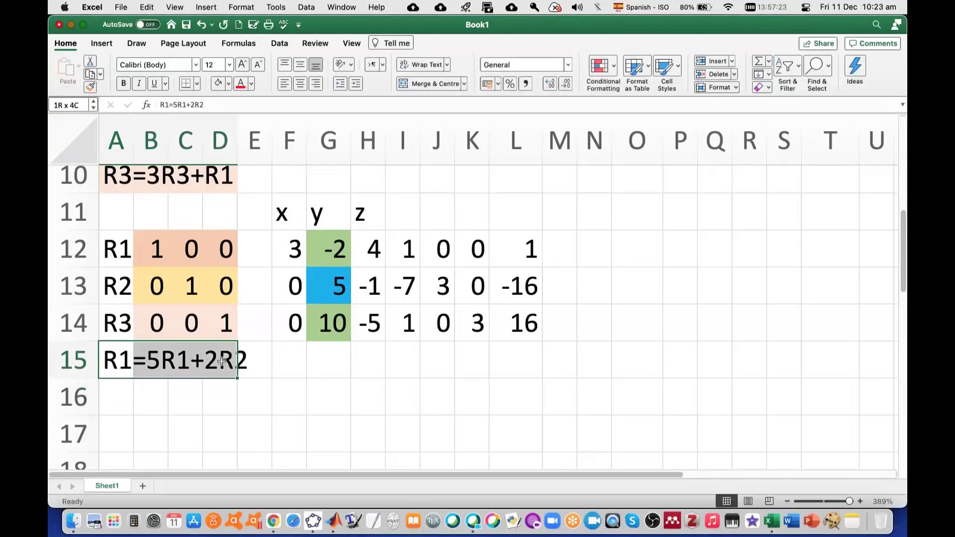
click(227, 84)
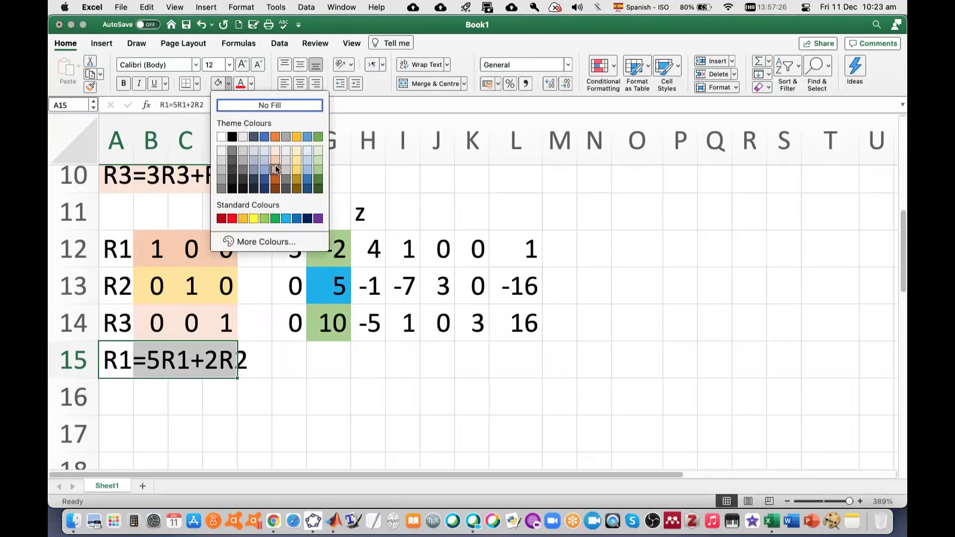
click(275, 160)
Step: Apply the R1 operation to the operation matrix by setting B12 to 5 and C12 to 2
click(158, 250)
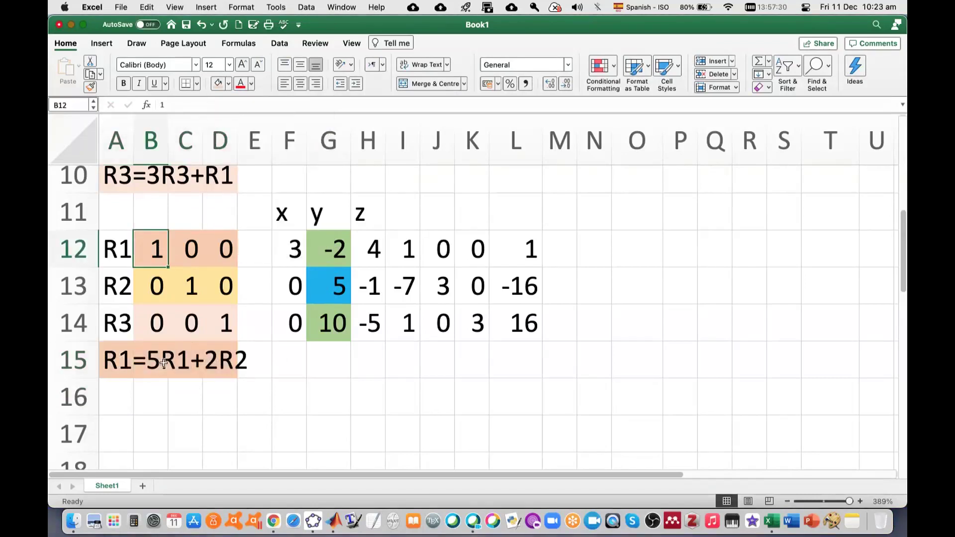
text(5)
key(Tab)
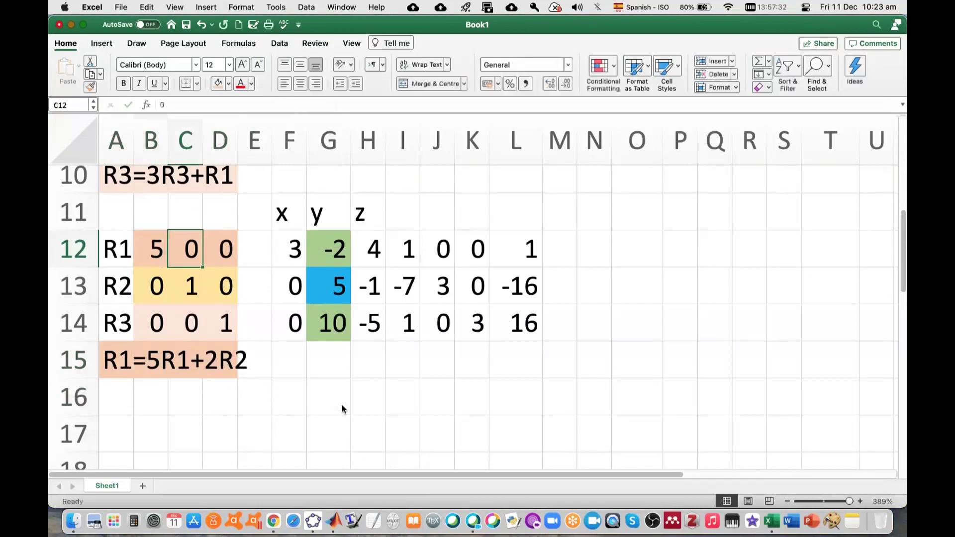
text(2)
key(Return)
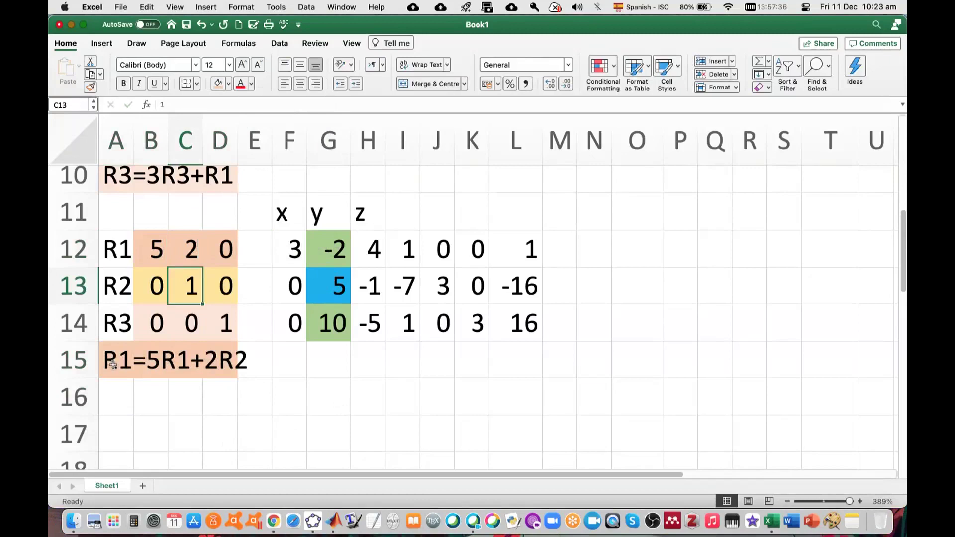
Step: Write the third row's operation, R3=R3-2R2, in cell A16 below the R1 operation
click(112, 393)
text(R)
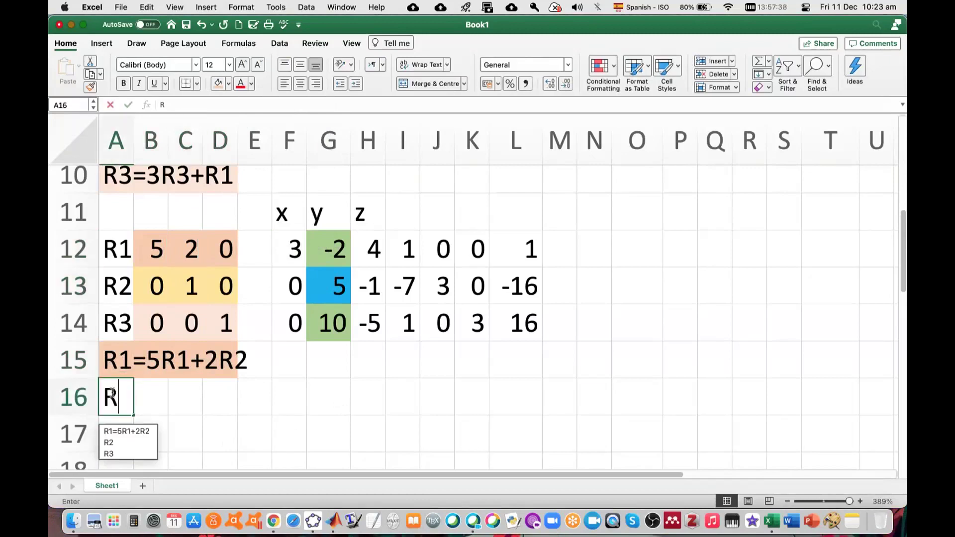
text(2=)
key(BackSpace)
key(BackSpace)
text(3=)
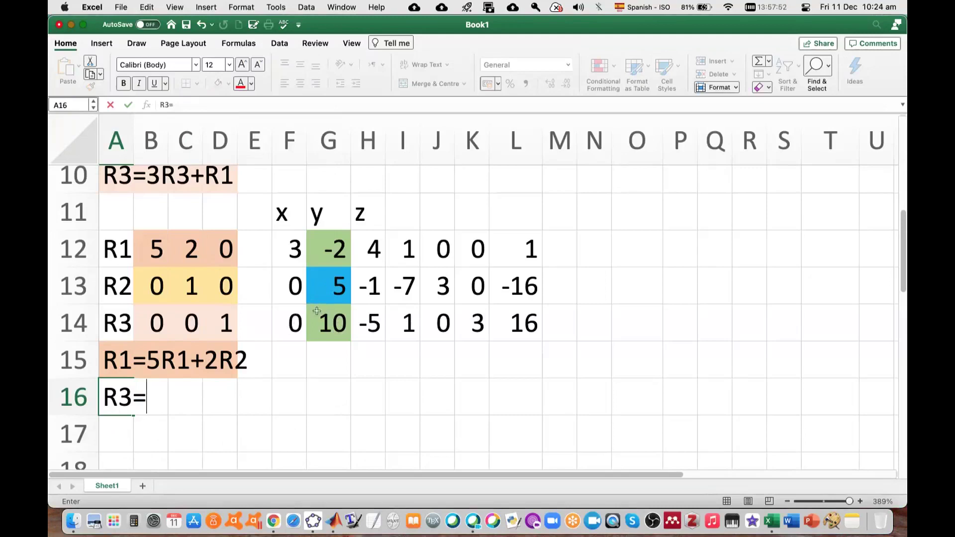
click(336, 288)
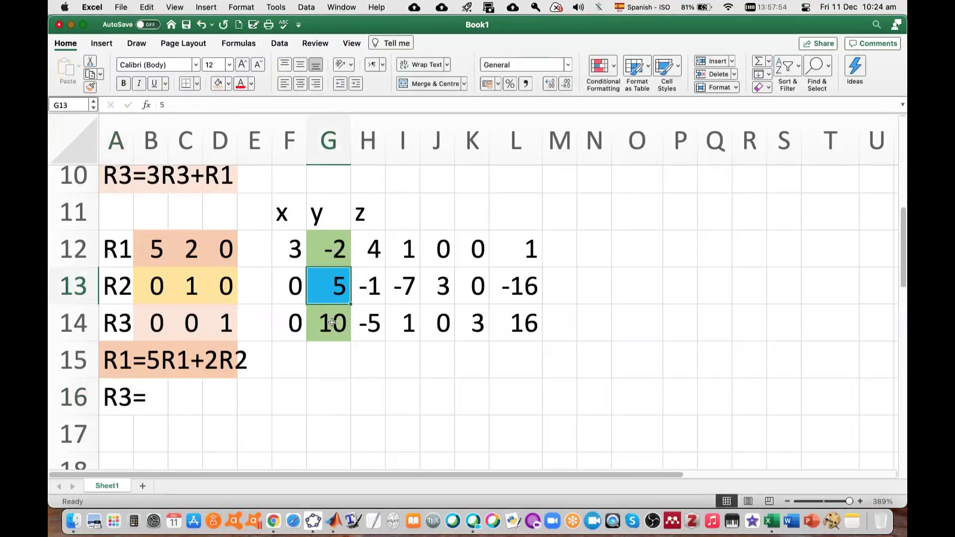
click(116, 398)
text(=)
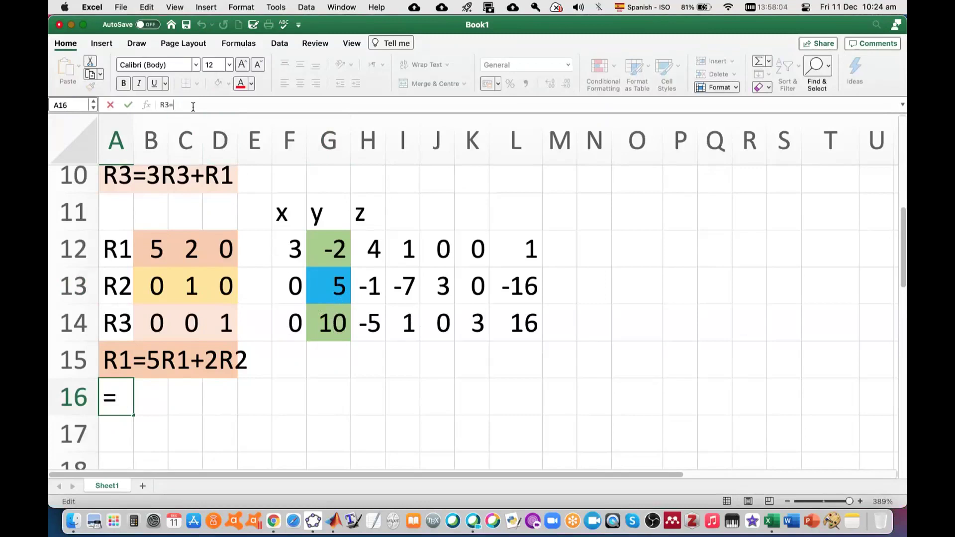
key(Return)
click(127, 401)
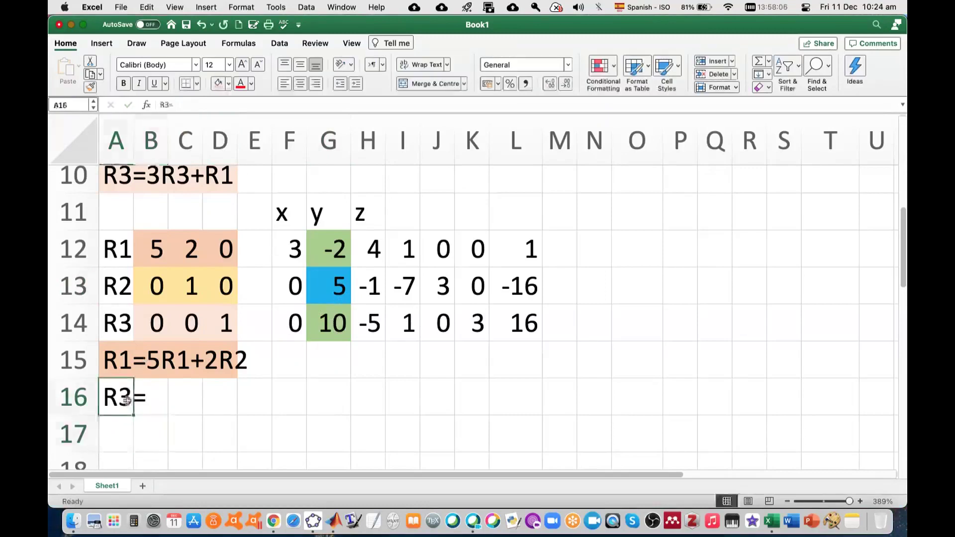
text(R3=)
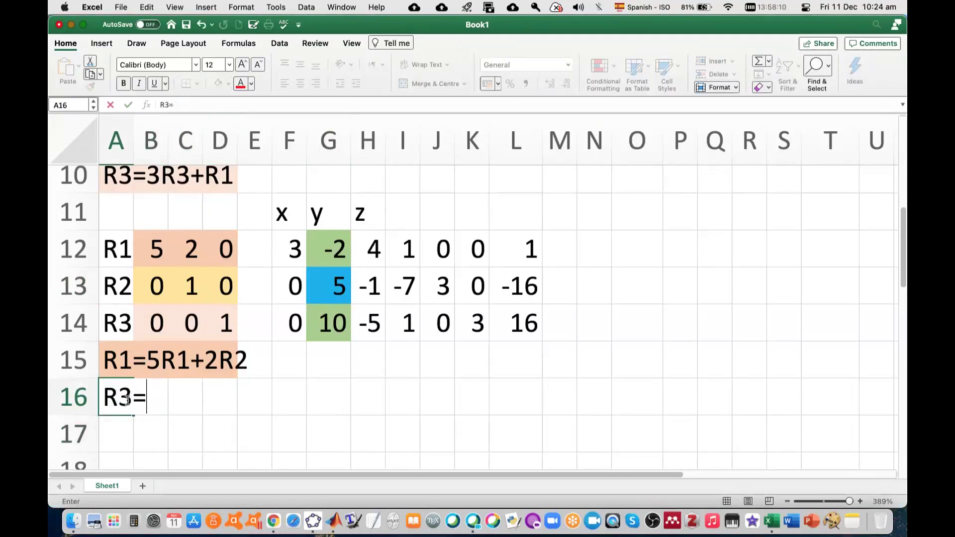
text(R3-2)
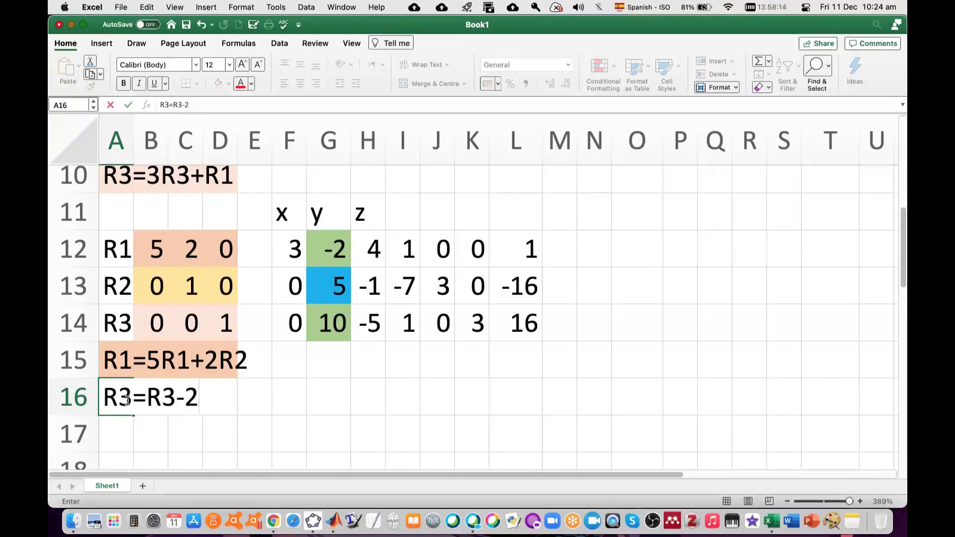
text(R2)
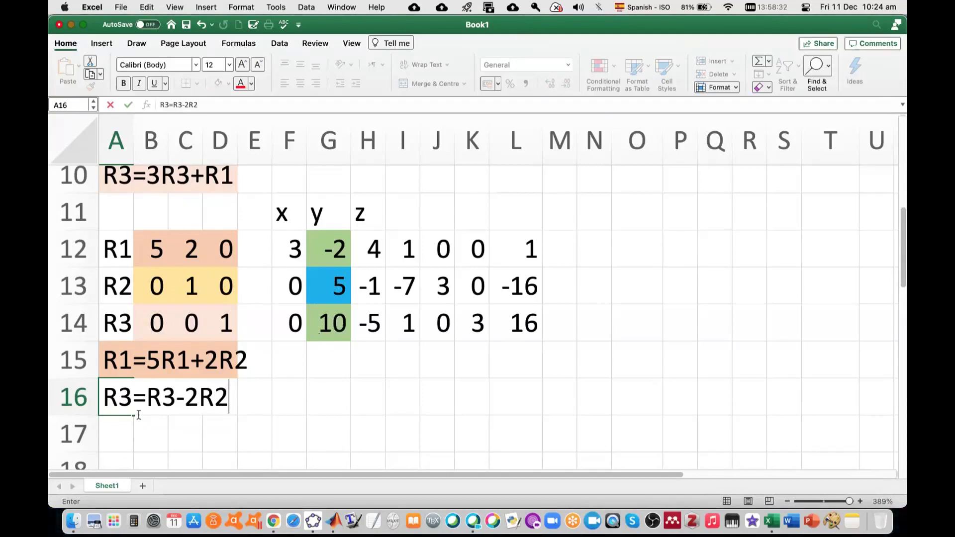
click(274, 391)
Step: Fill the R3 operation note across A16:D16 with the palest orange, matching row R3 of the operation matrix
drag(127, 397, 219, 394)
click(229, 84)
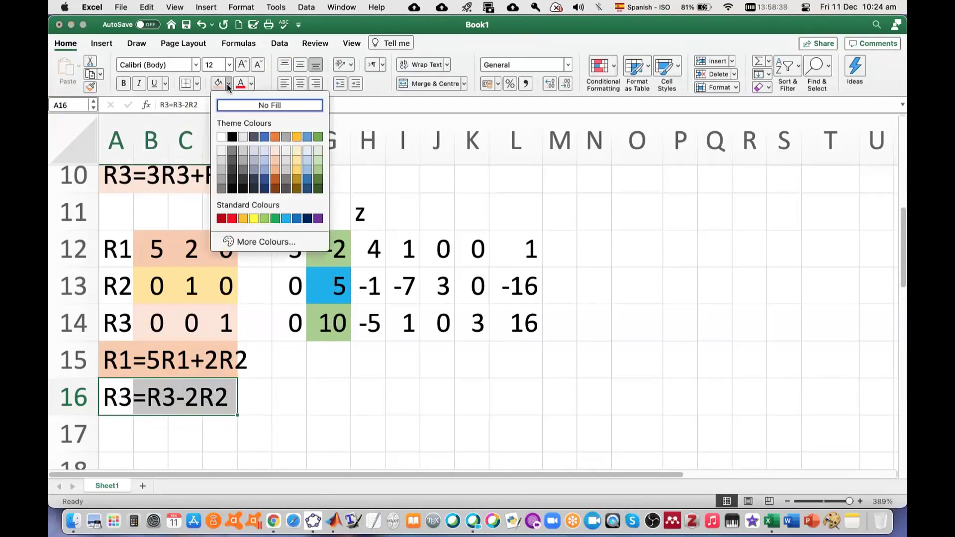
click(275, 149)
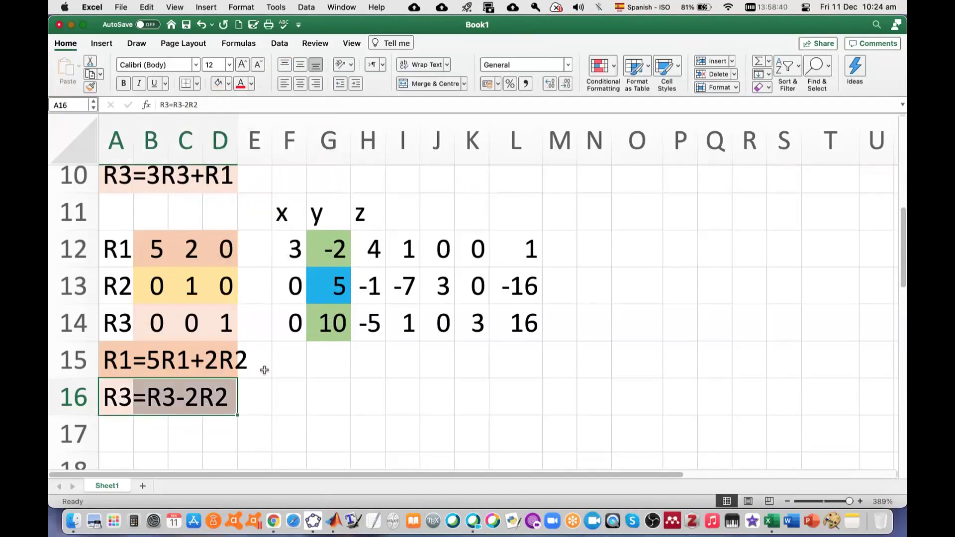
click(262, 366)
Step: Apply the R3 operation to the operation matrix by setting C14 to -2
click(165, 322)
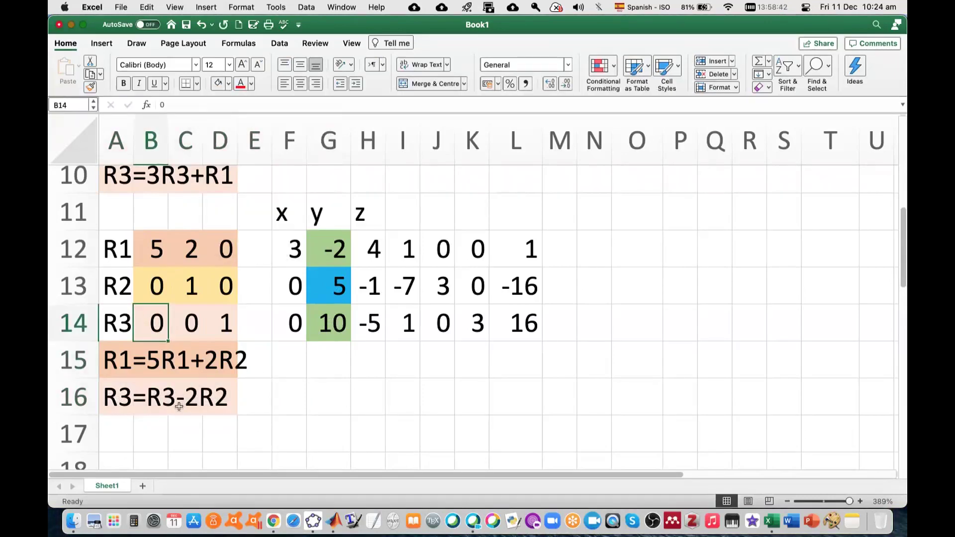
key(Right)
text(-2)
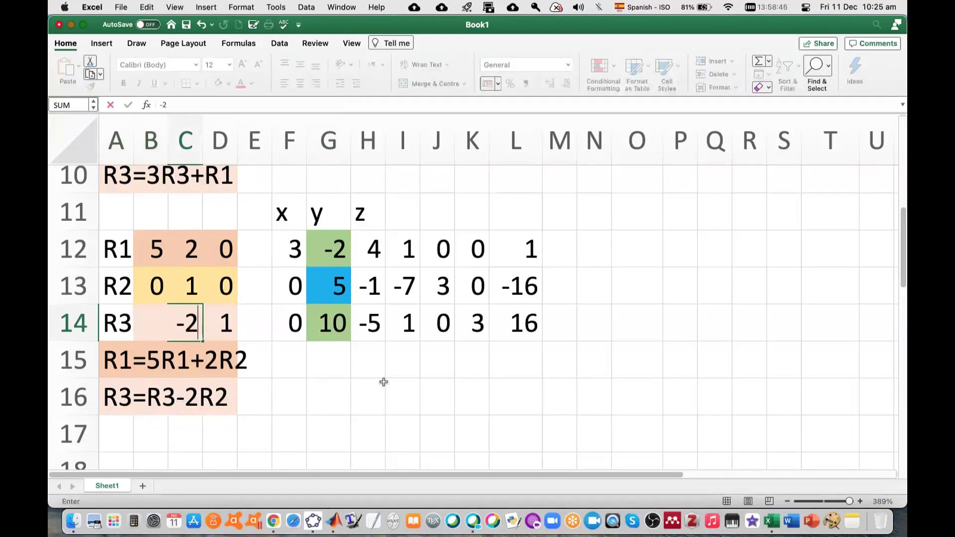
key(Tab)
key(Tab)
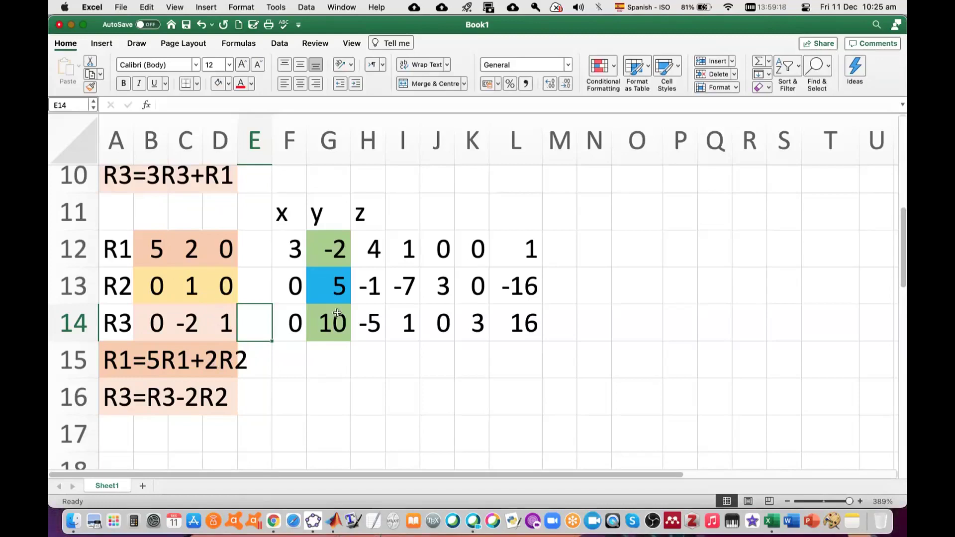
Step: Fill the uncoloured parts of the augmented matrix, F12:F14 and H12:L14, with yellow
drag(290, 246, 292, 325)
click(229, 84)
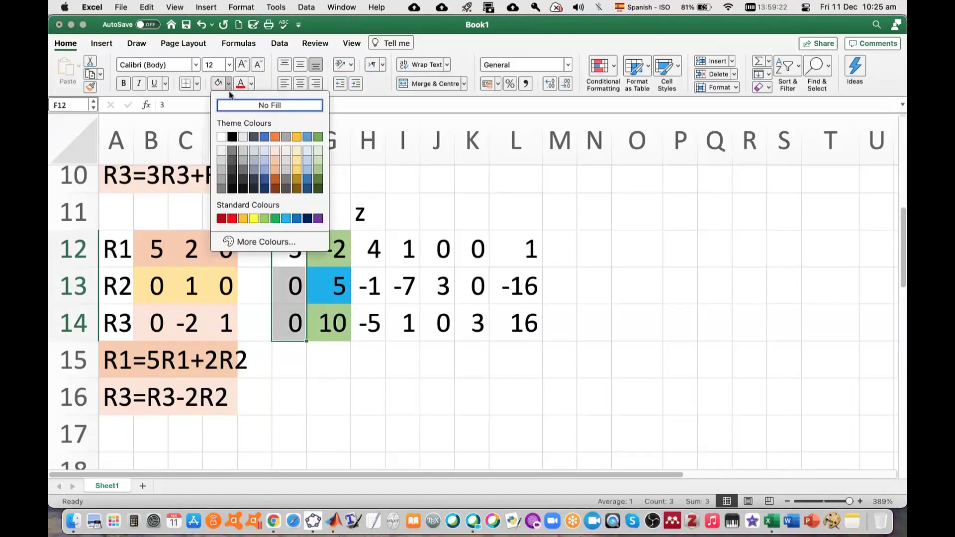
click(253, 220)
drag(366, 253, 518, 320)
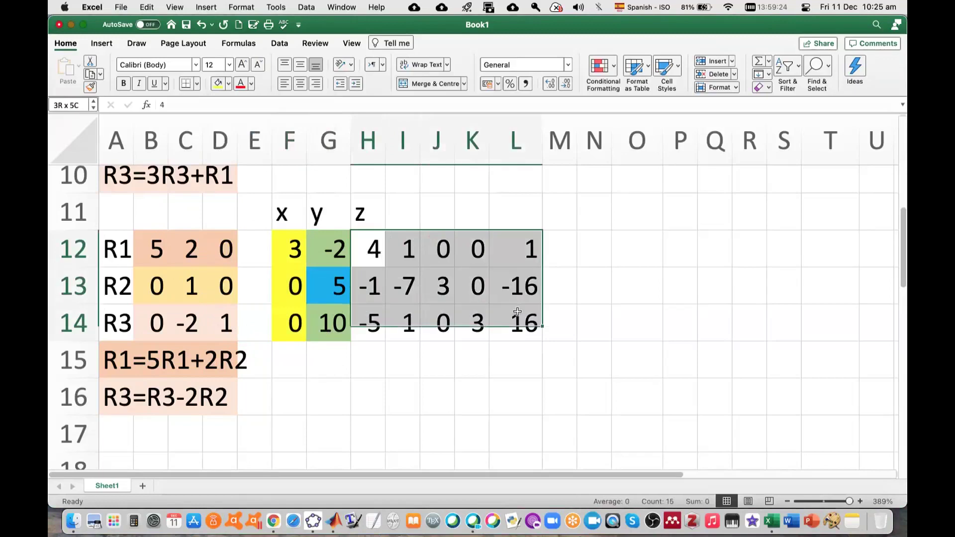
click(217, 84)
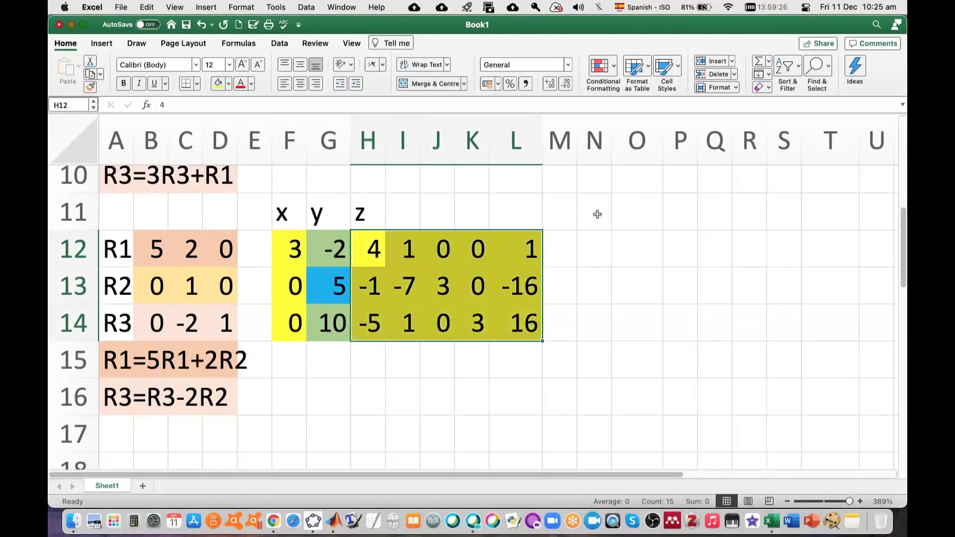
Step: Multiply the operation matrix by the augmented matrix with =MMULT(B12:D14,F12:L14) in N12, and widen columns N and Q to fit
click(605, 250)
text(=mmult)
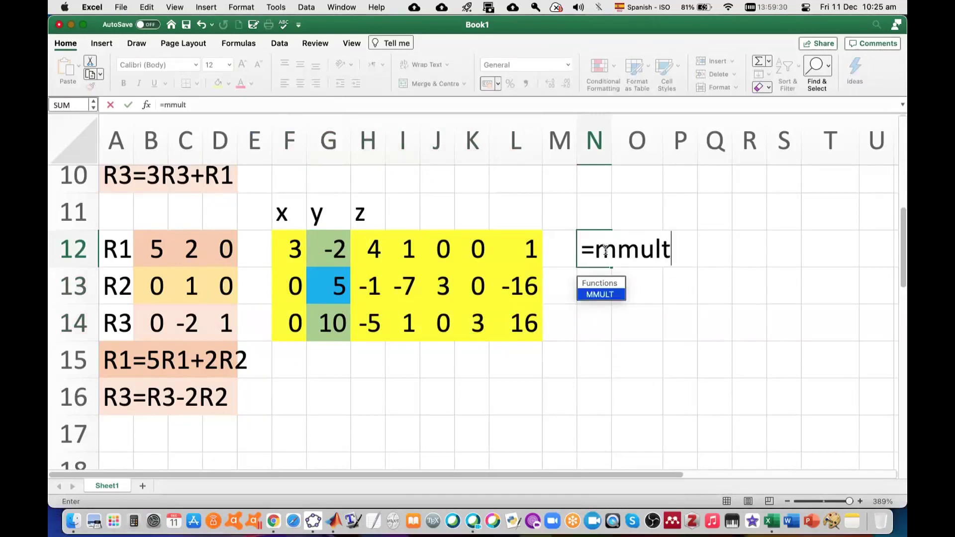
text(()
drag(149, 248, 219, 321)
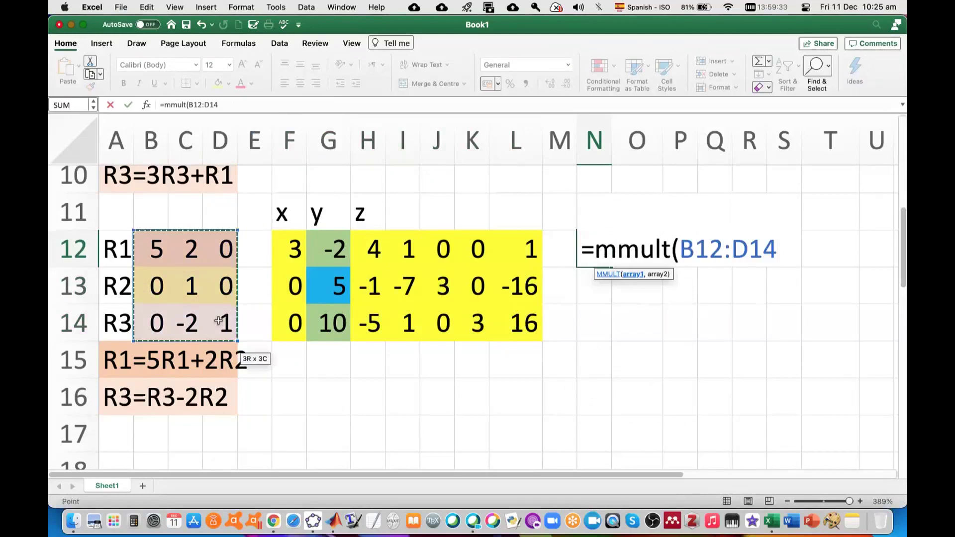
text(,)
click(290, 249)
drag(423, 253, 530, 324)
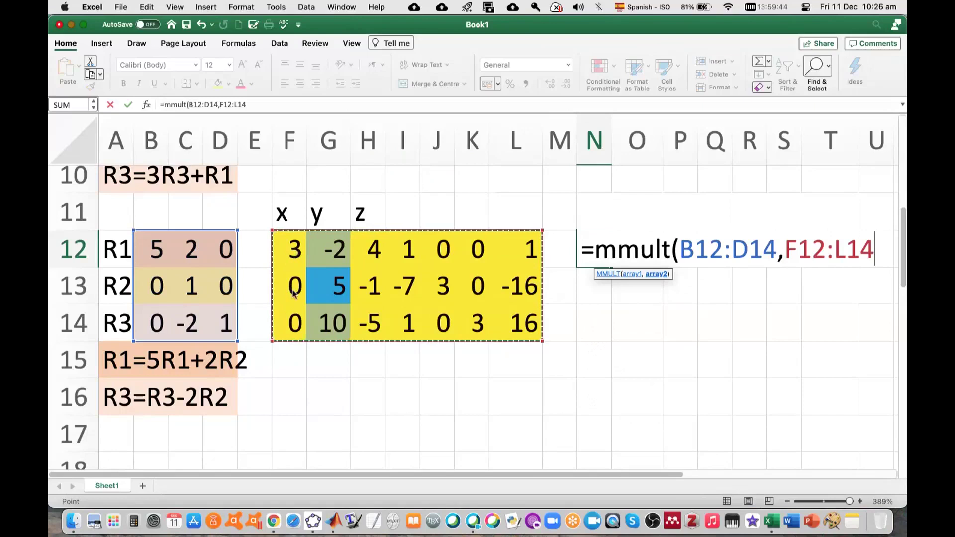
key(Return)
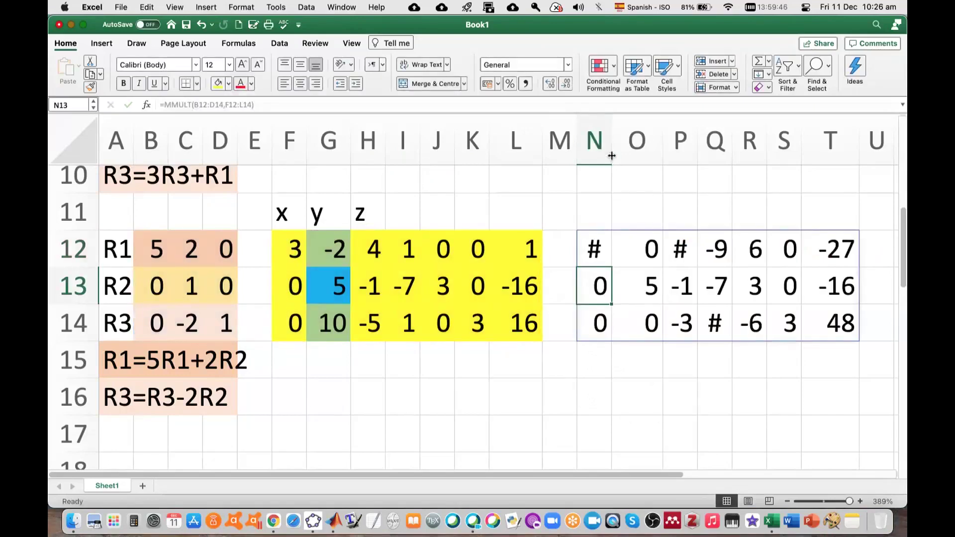
double_click(611, 156)
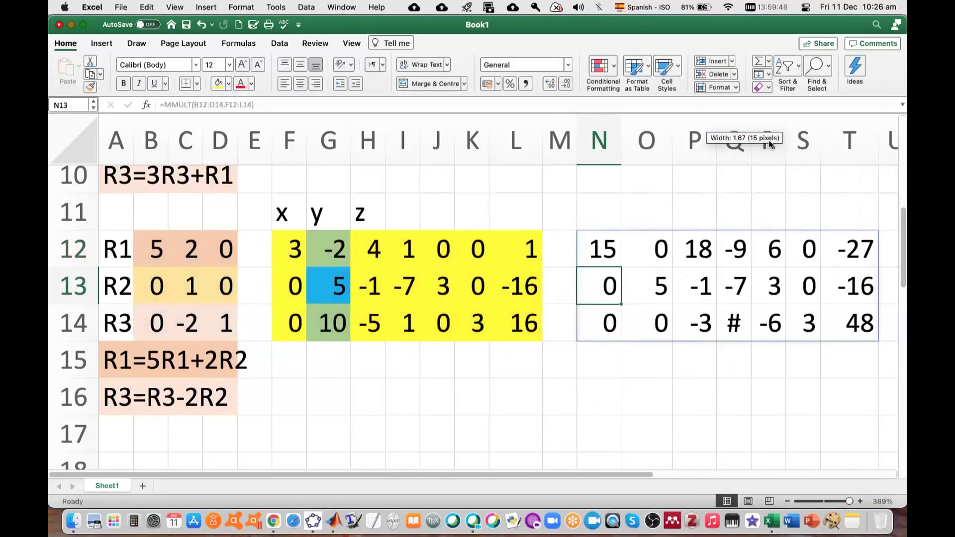
double_click(769, 143)
Step: Fill the zeros in O12 and O14 with light orange, matching the zero marked in N7
click(654, 249)
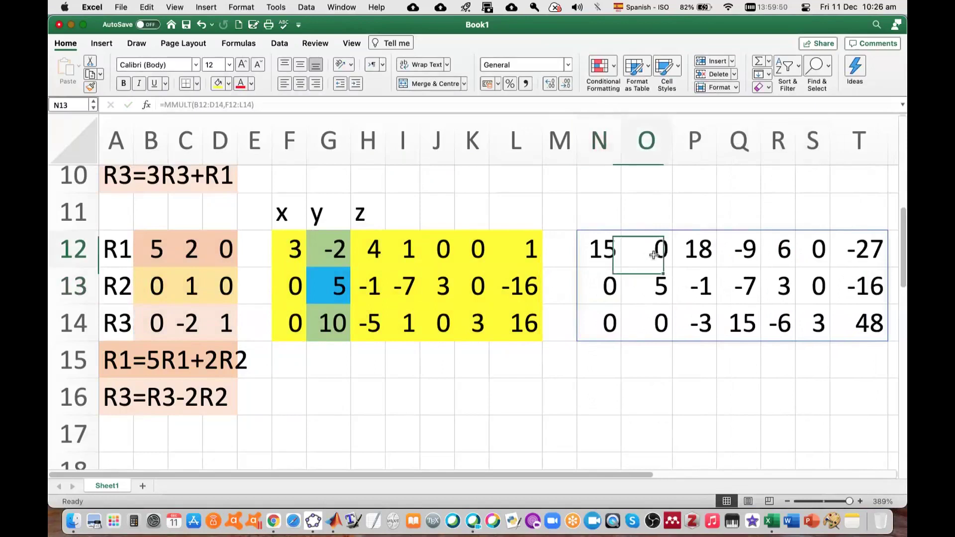
super+click(661, 326)
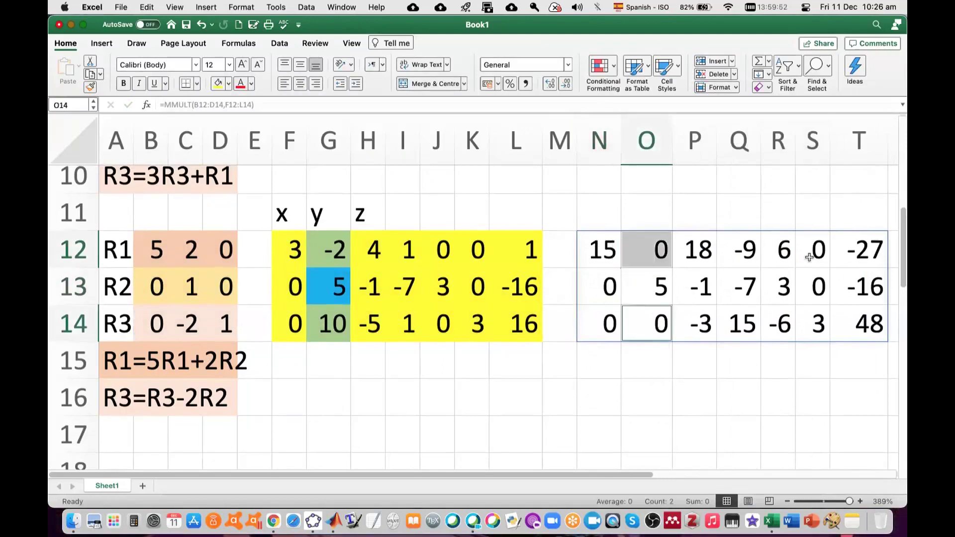
scroll(809, 257, up, 4)
scroll(808, 257, up, 1)
scroll(809, 257, down, 2)
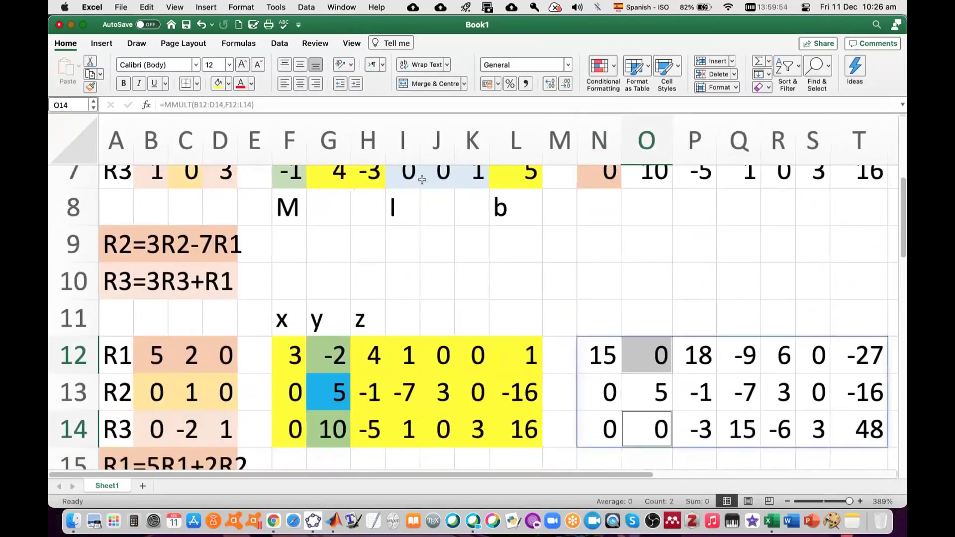
click(228, 84)
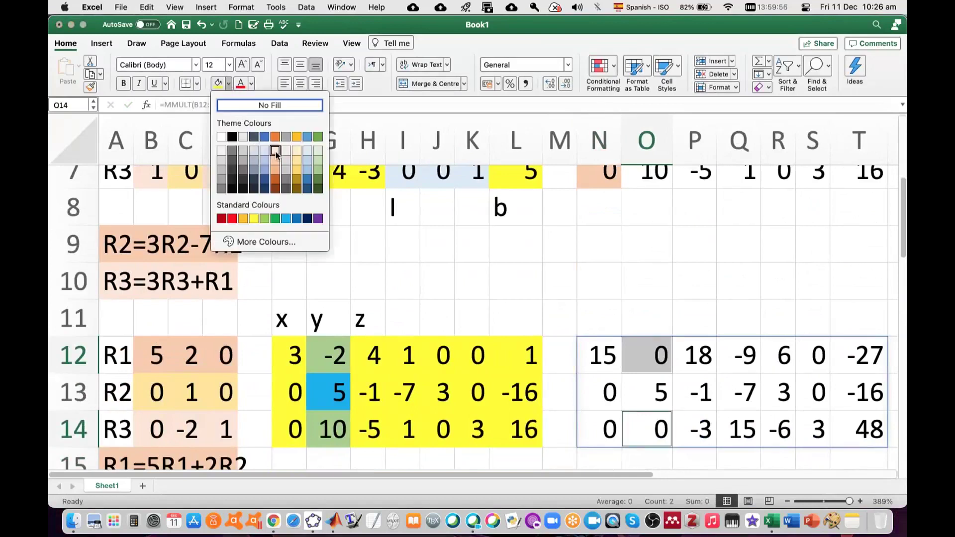
click(275, 150)
click(684, 289)
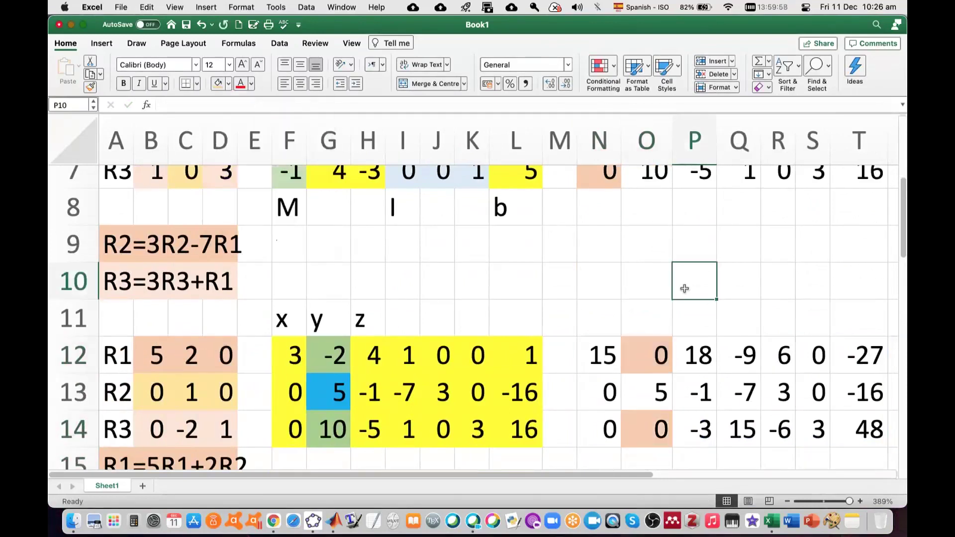
Step: Copy the product matrix N12:T14 and paste it as values only starting at F18
scroll(731, 358, down, 3)
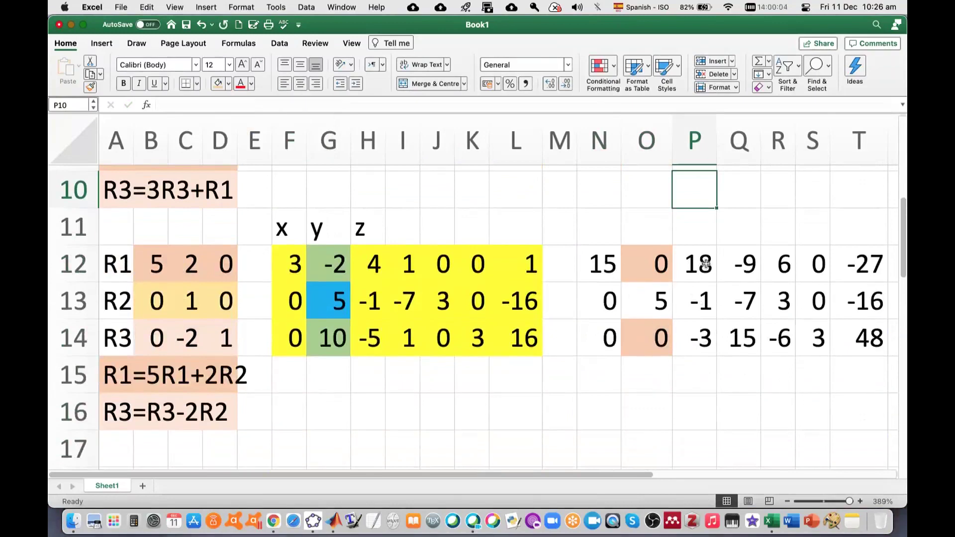
click(706, 338)
drag(593, 264, 875, 336)
key(cmd+c)
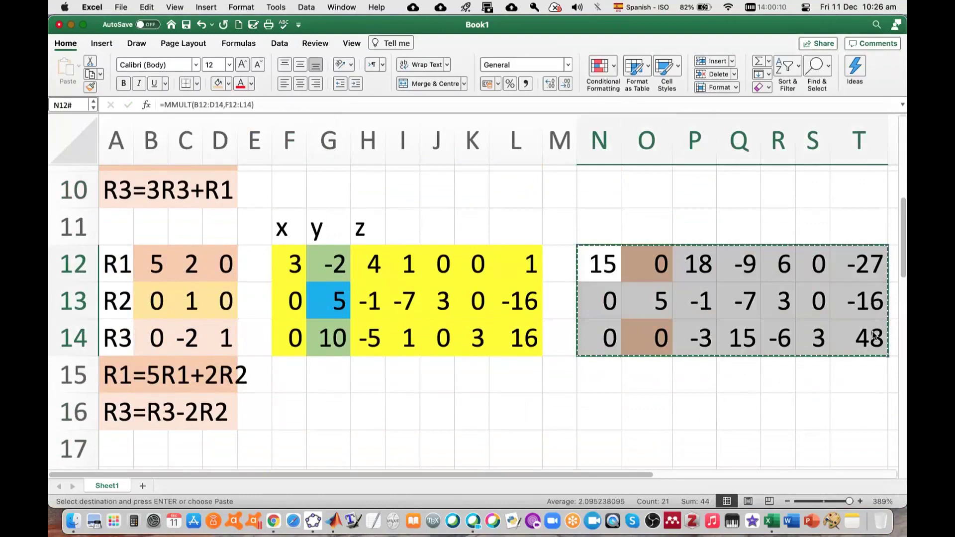
scroll(845, 348, down, 3)
click(300, 367)
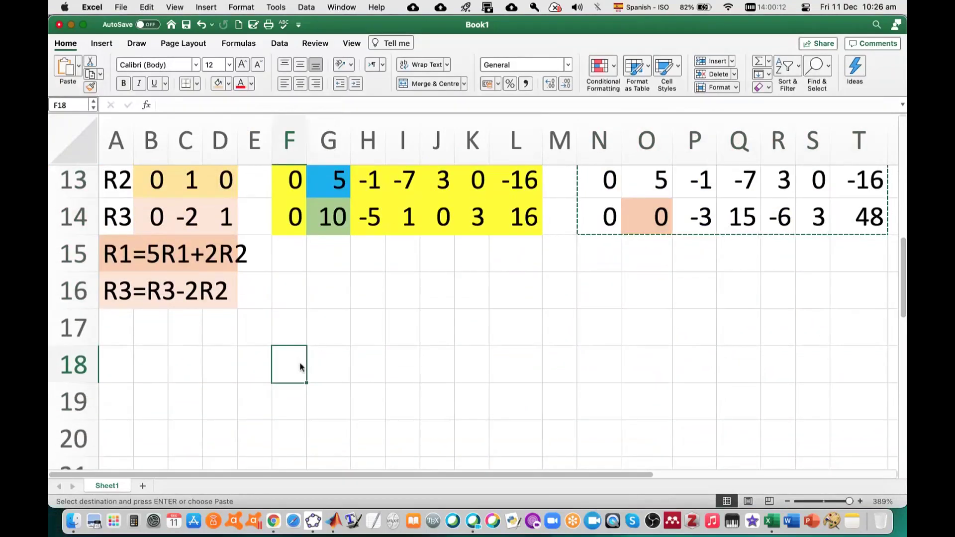
key(cmd+v)
click(553, 451)
click(584, 369)
Step: Adjust the widths of columns F, H, I and J to fit the numbers of the pasted matrix
scroll(596, 393, down, 3)
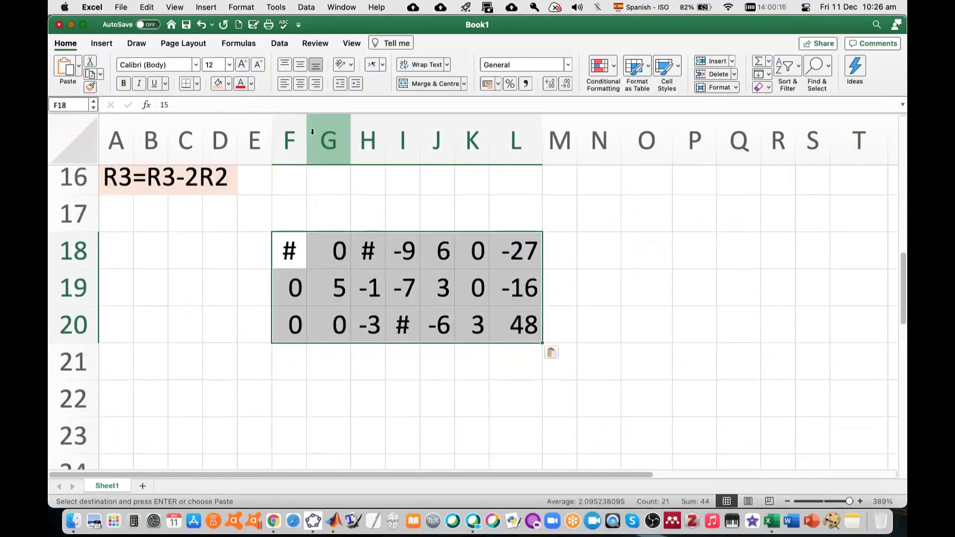
drag(307, 132, 443, 134)
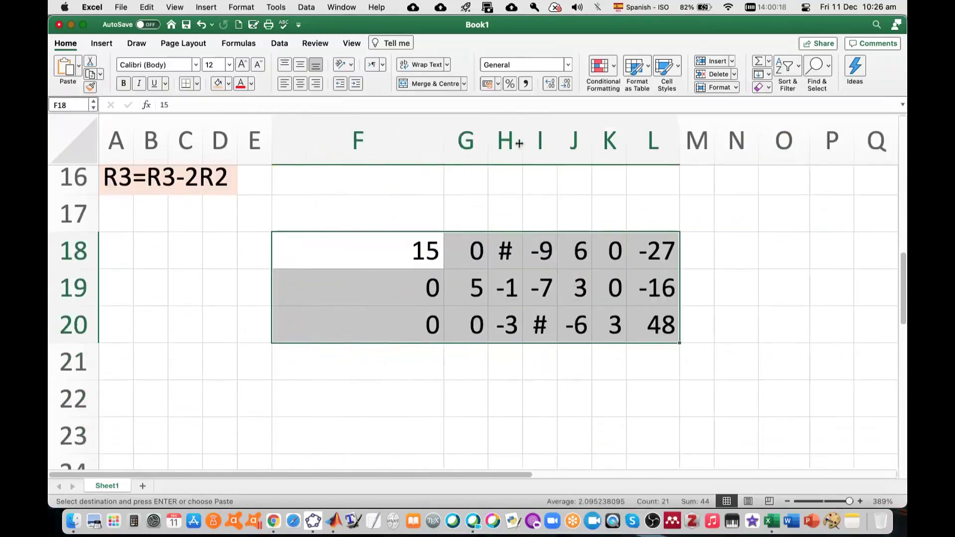
drag(522, 142, 532, 142)
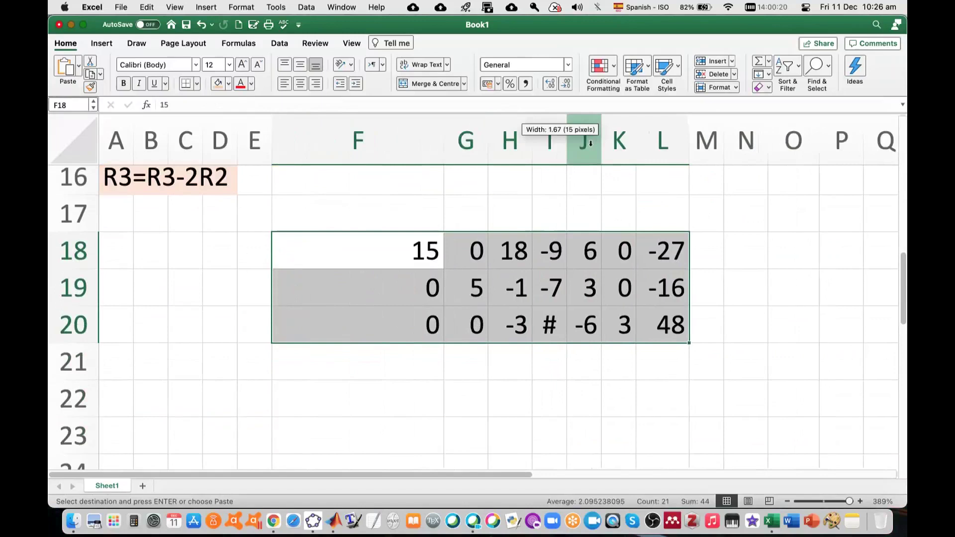
drag(590, 143, 606, 144)
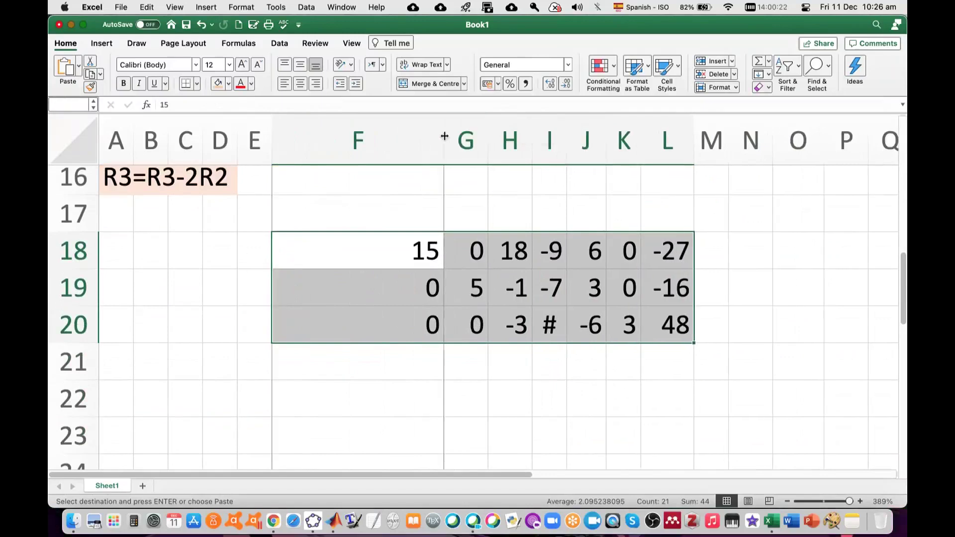
double_click(444, 136)
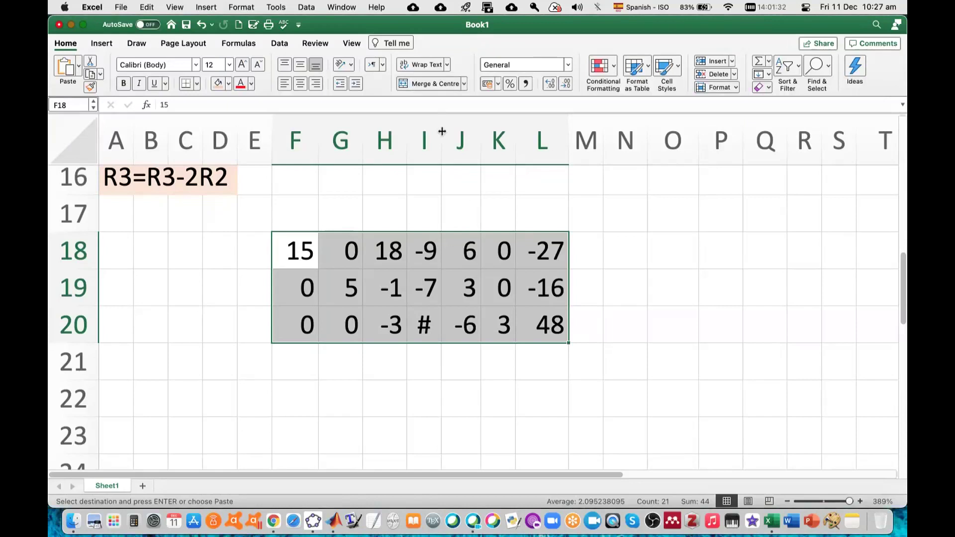
drag(441, 132, 448, 131)
click(412, 278)
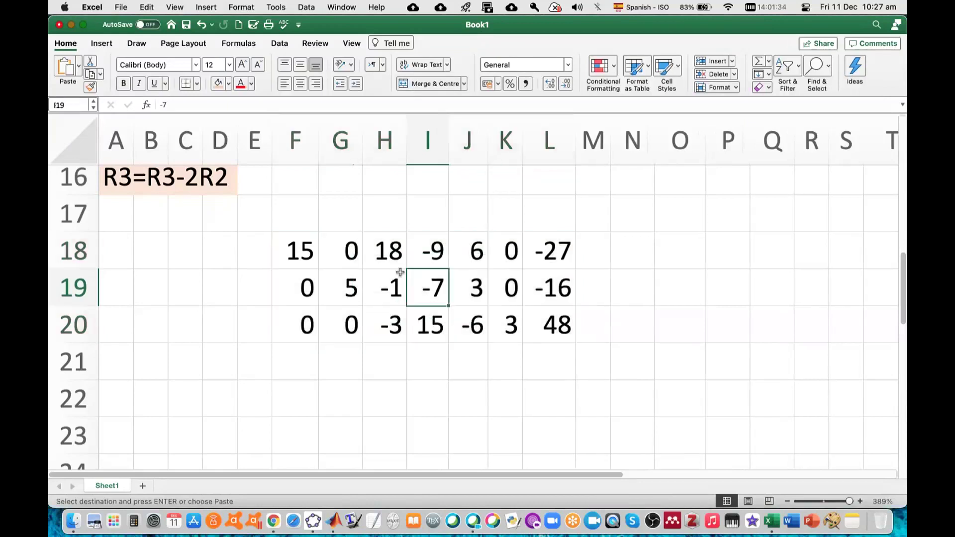
Step: Fill the third pivot, H20, with light blue and the two cells above it, H18:H19, with light green
click(391, 326)
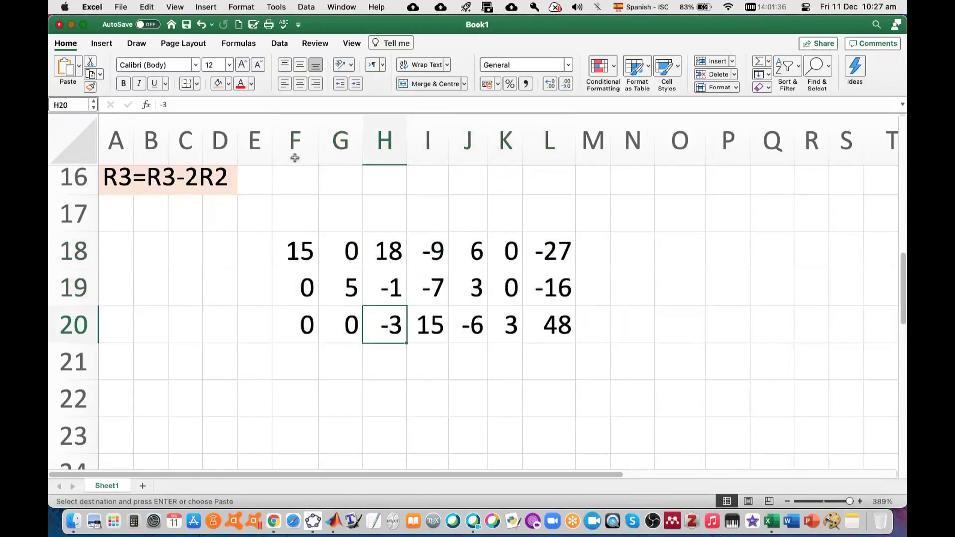
click(229, 84)
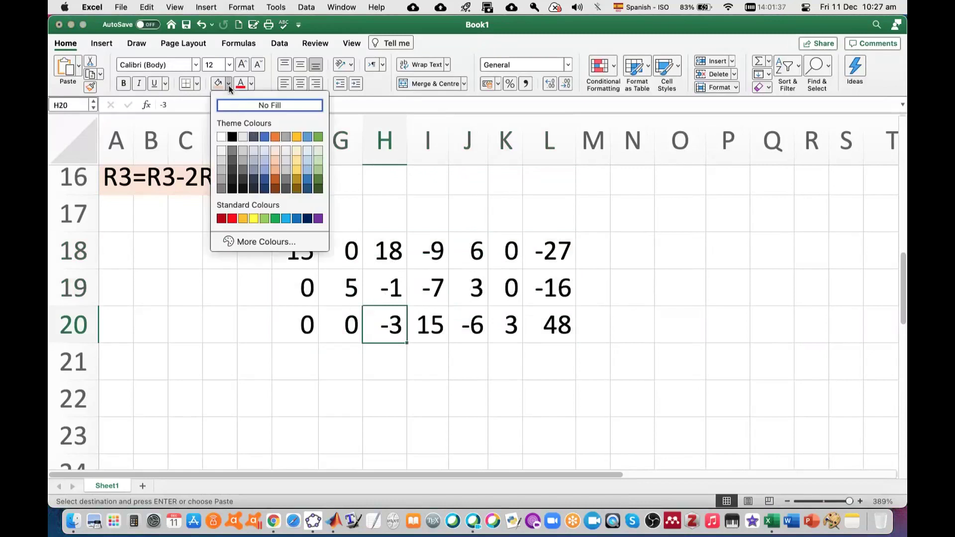
click(286, 218)
click(389, 253)
drag(389, 253, 388, 288)
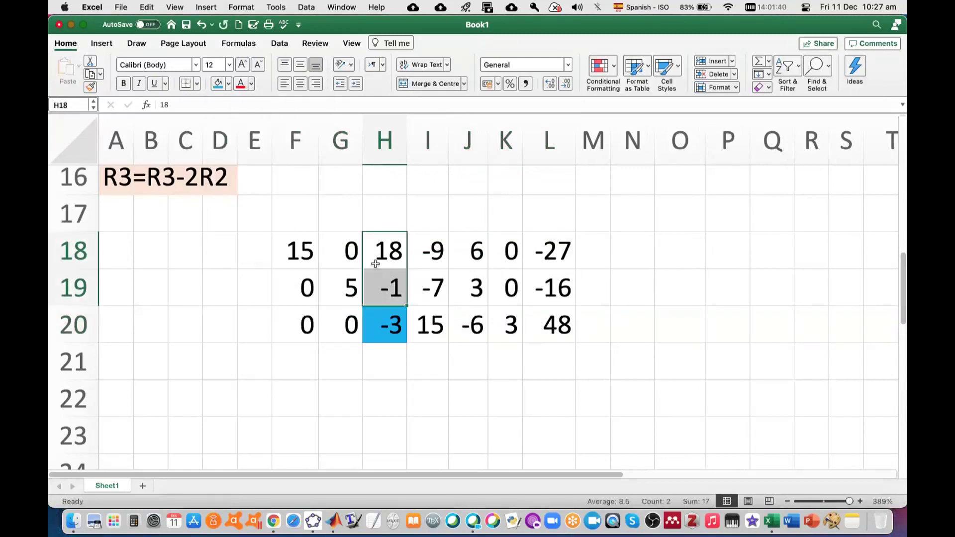
click(229, 85)
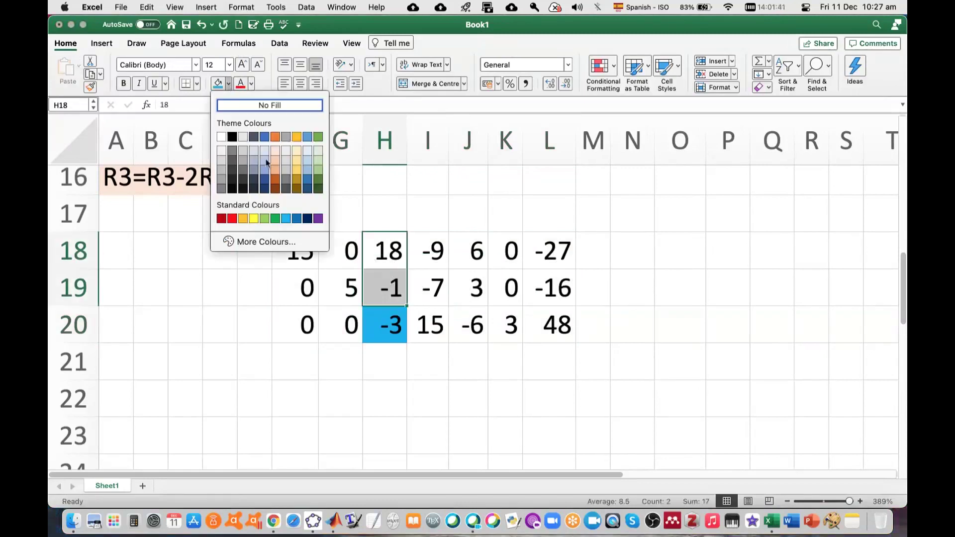
click(317, 159)
click(505, 262)
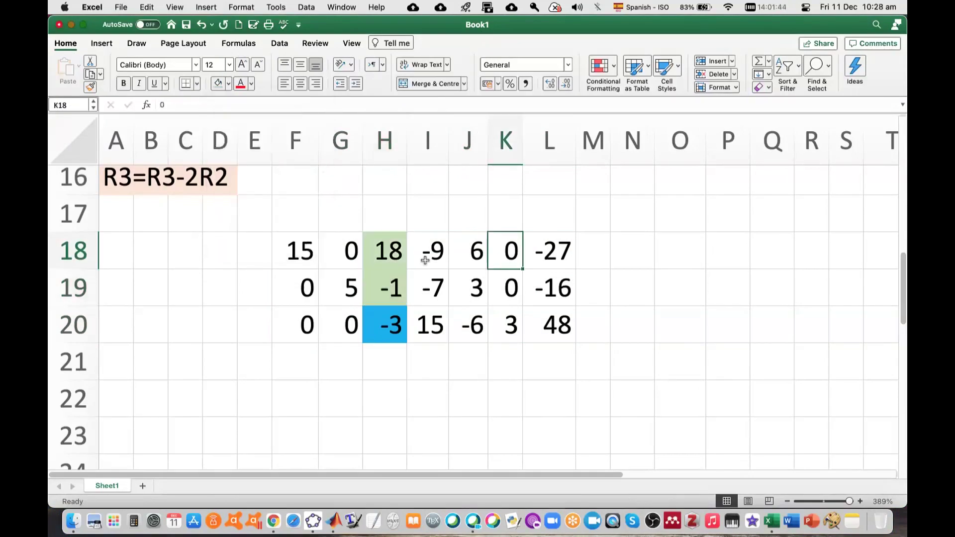
Step: Label F17:H17 with x, y and z, and insert an empty row above these headings
click(290, 218)
text(x)
key(Tab)
text(y)
key(Tab)
text(z)
key(Down)
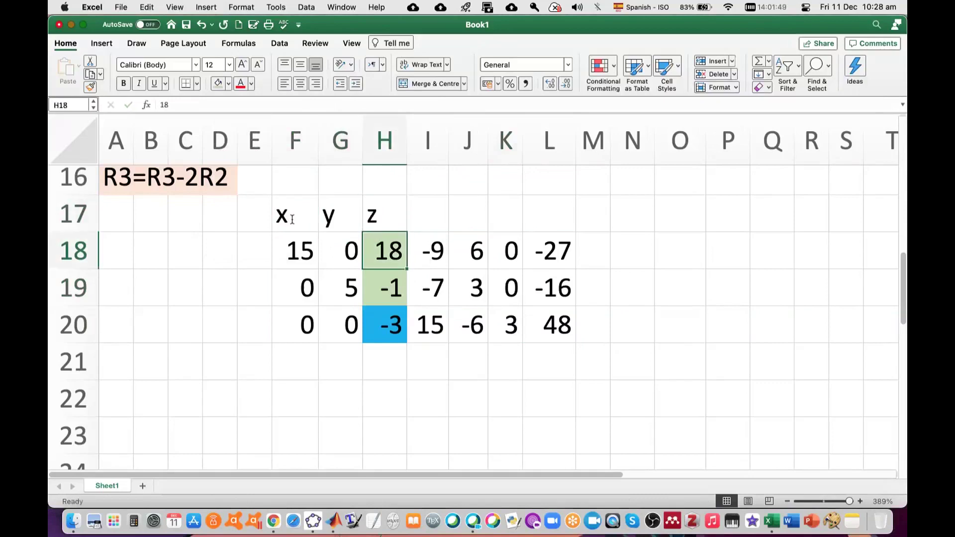
right_click(76, 217)
click(103, 284)
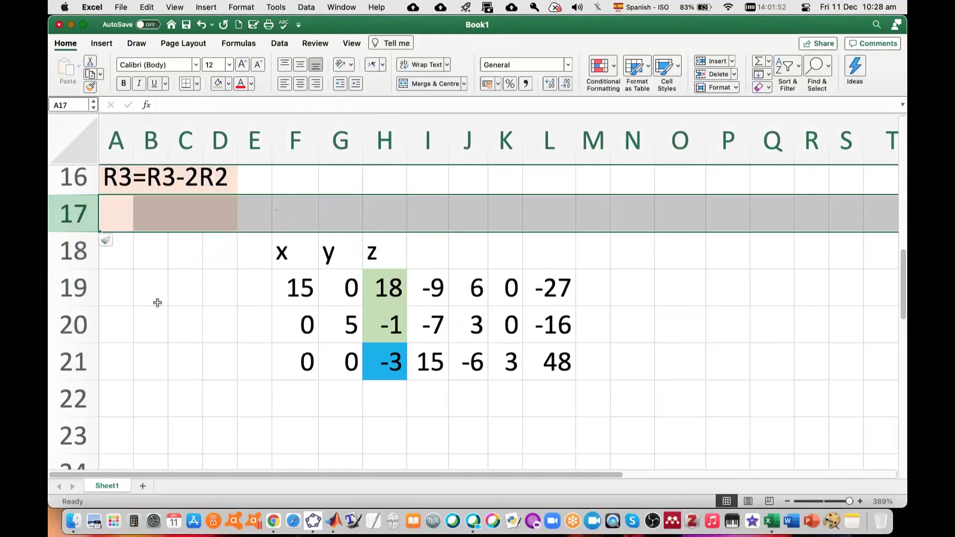
Step: Enter a 3x3 identity matrix in B19:D21 beside the new augmented matrix
click(119, 294)
click(143, 286)
text(1)
key(Tab)
text(0)
key(Tab)
text(0)
key(Return)
text(0)
key(Tab)
text(1)
key(Tab)
text(0)
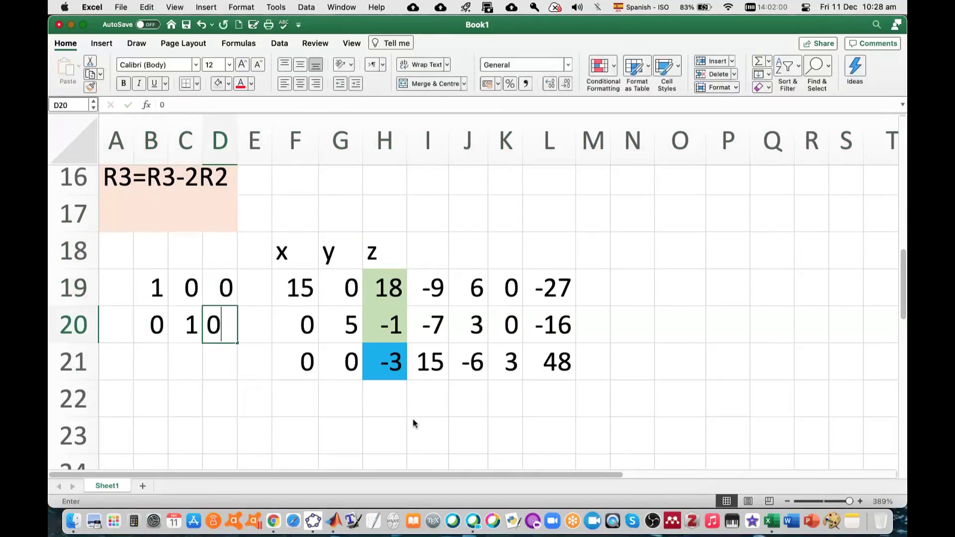
key(Return)
text(0)
key(Tab)
text(0)
key(Tab)
text(1)
Step: Label the identity matrix's rows R1, R2 and R3 in A19:A21
click(118, 287)
text(R1)
key(Return)
text(R2)
key(Return)
text(R3)
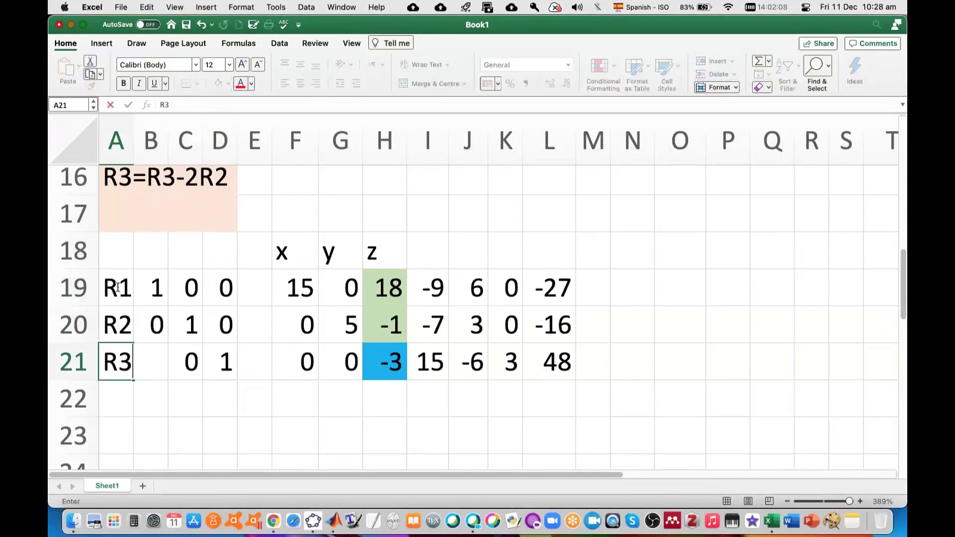
Step: Label the identity matrix's columns R1, R2 and R3 in B18:D18
click(152, 253)
text(R1)
key(Tab)
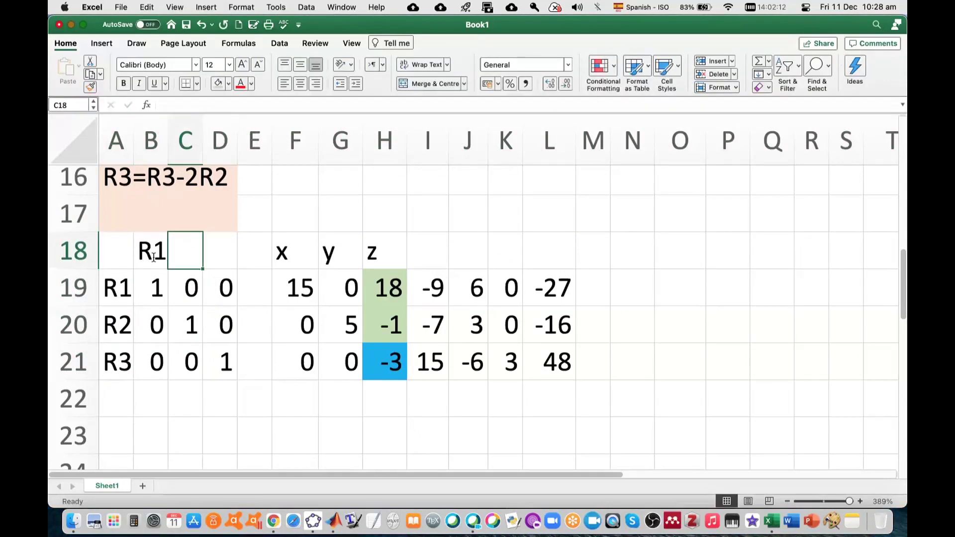
text(R2)
key(Tab)
text(R)
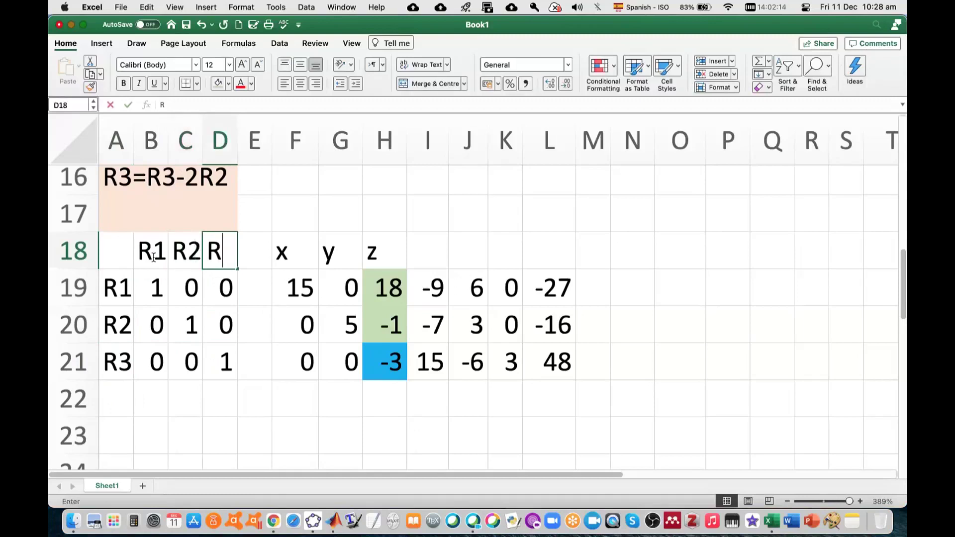
text(3)
scroll(196, 396, down, 1)
click(197, 397)
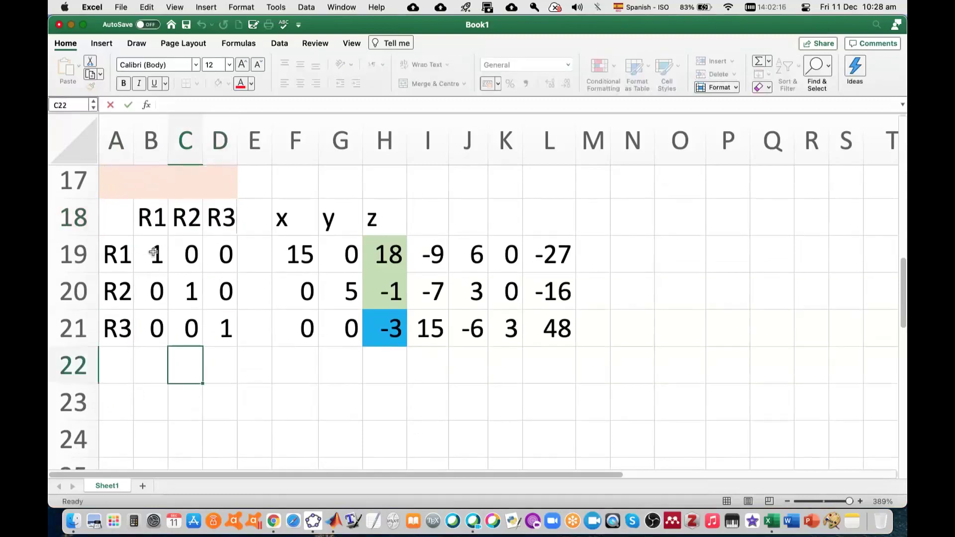
Step: Fill the identity matrix B19:D21 with the palest orange
drag(152, 252, 226, 329)
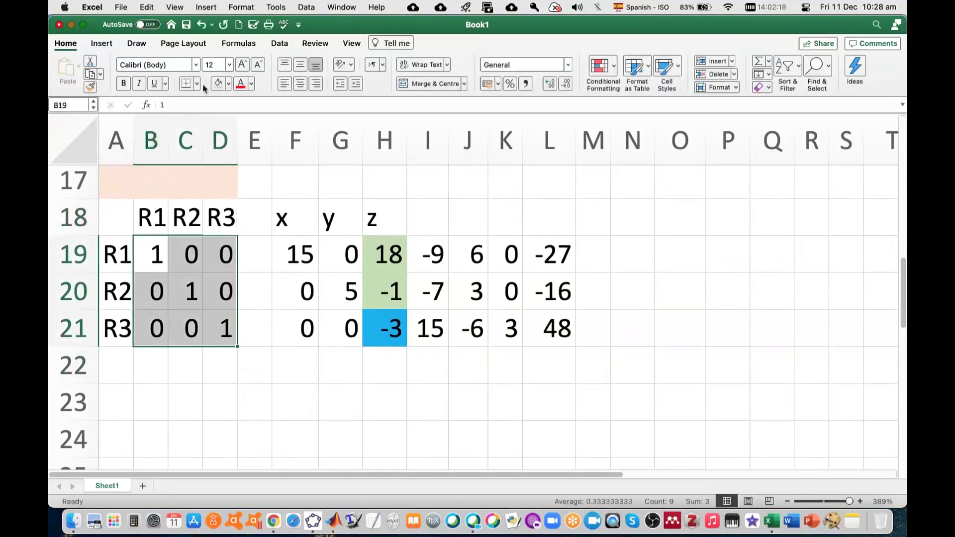
click(228, 84)
click(275, 150)
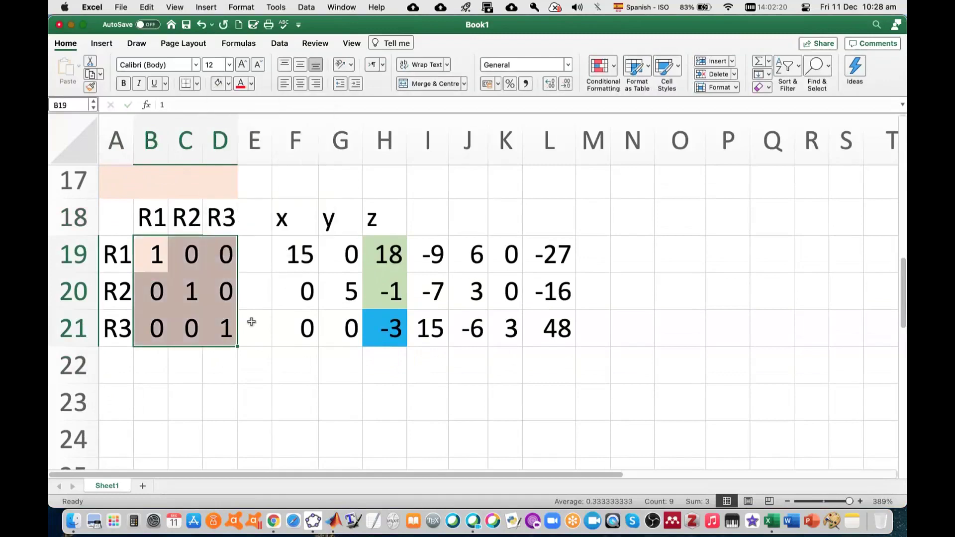
click(249, 334)
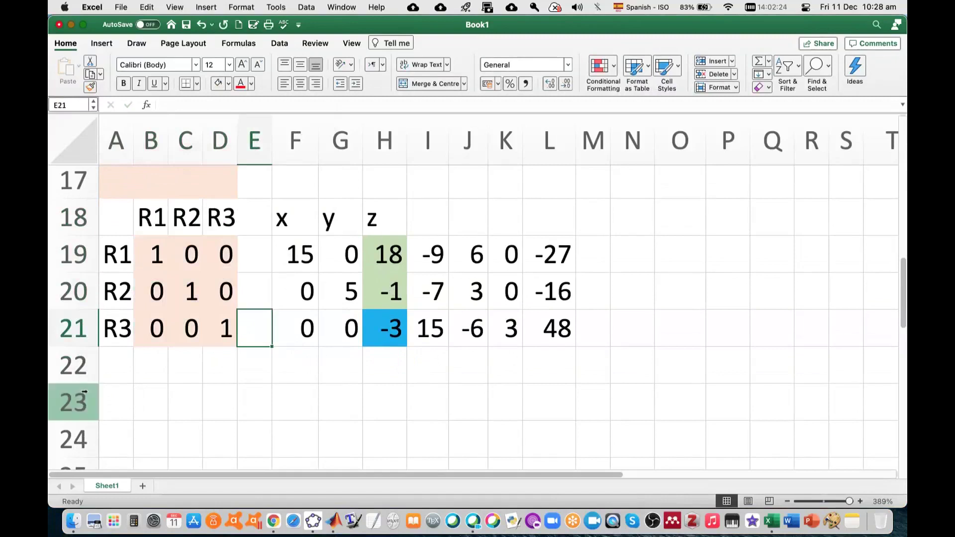
Step: Enter the row operation R1=R1+6R3 as text in A22 below the identity matrix
double_click(118, 363)
text(R1=)
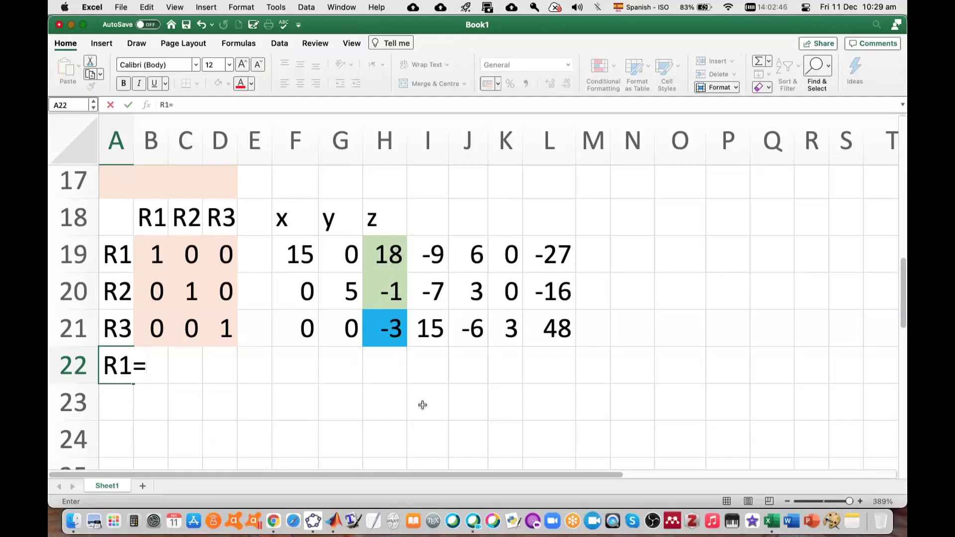
text(R1+6R3)
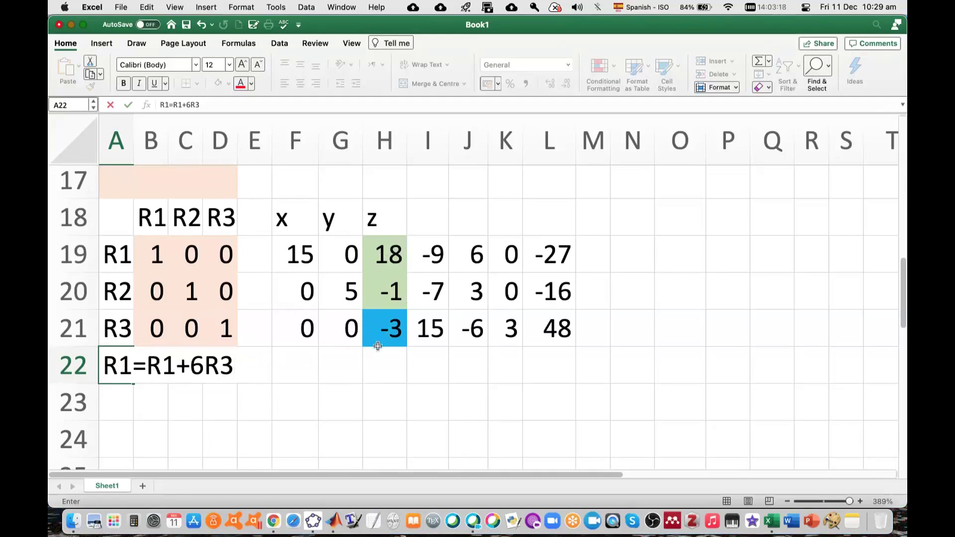
click(192, 366)
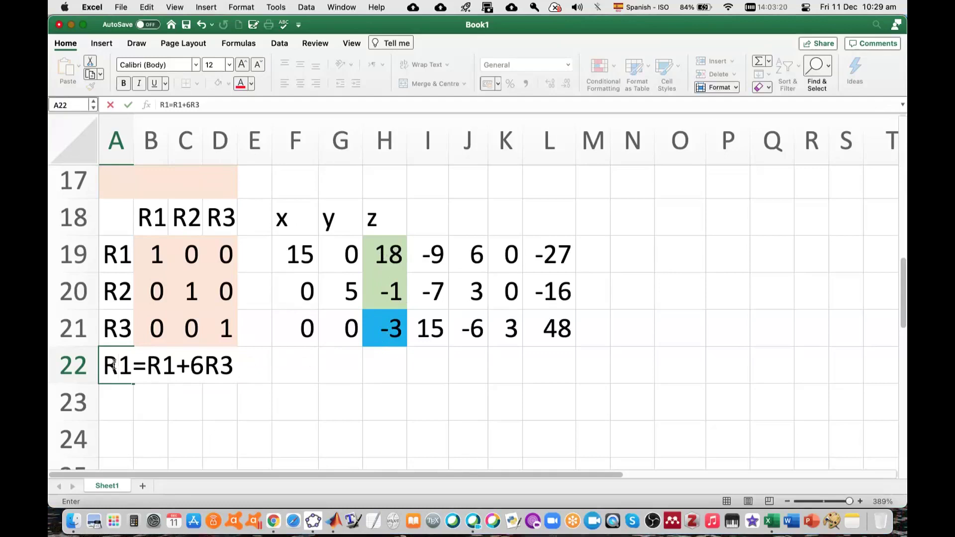
click(274, 360)
Step: Fill the R1 operation note A22:D22 and the matrix row B19:D19 with the palest gold
click(111, 364)
drag(112, 364, 224, 366)
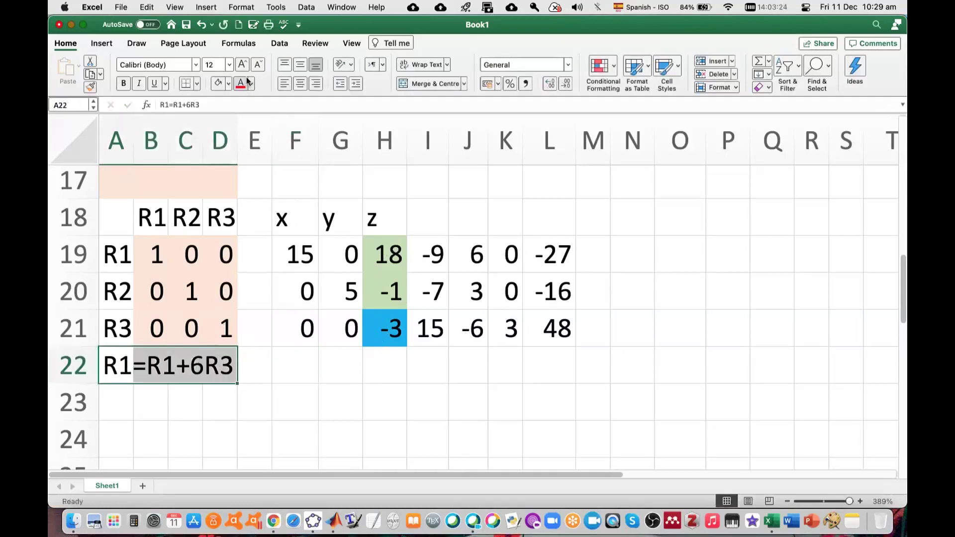
click(229, 83)
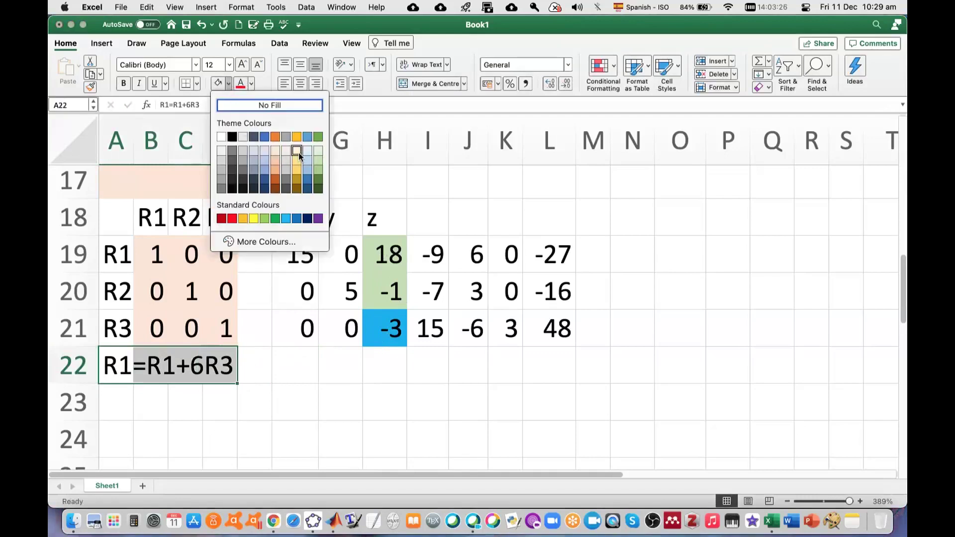
click(300, 158)
drag(158, 254, 226, 254)
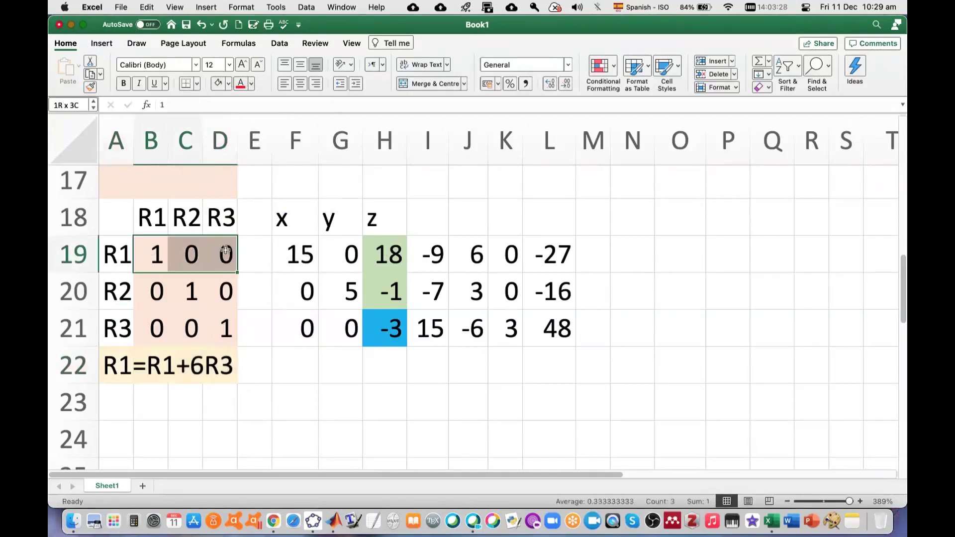
click(220, 86)
Step: Enter the row operation R2=3R2-R3 as text in A23
click(112, 389)
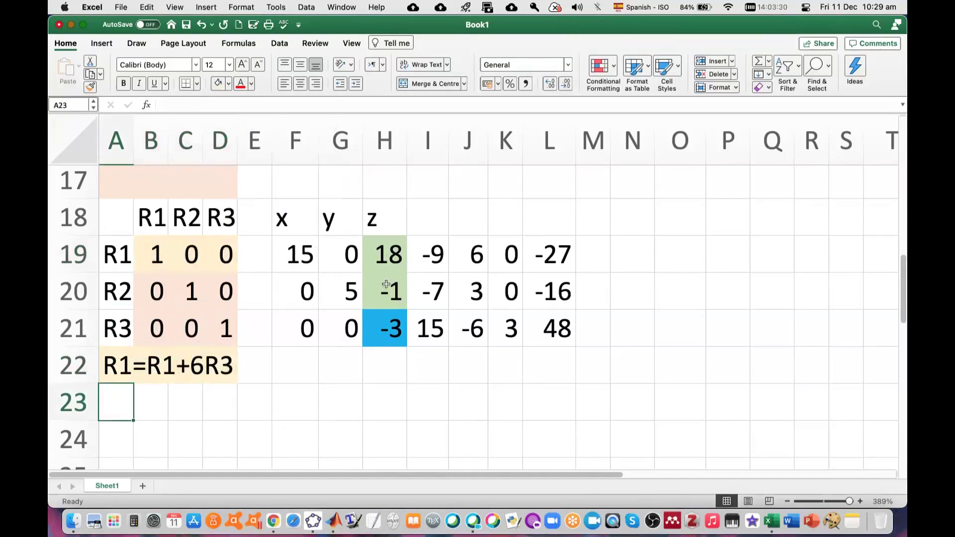
text(R2=)
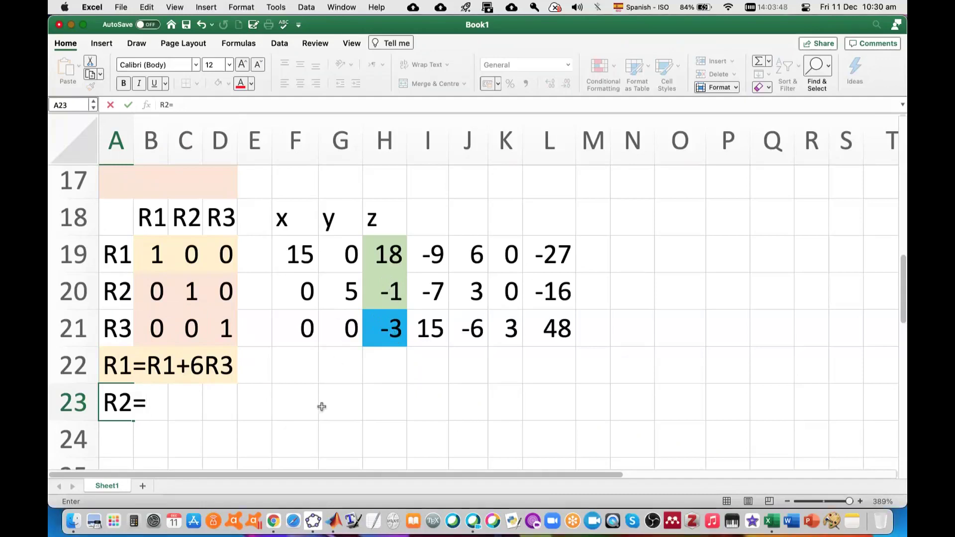
text(3)
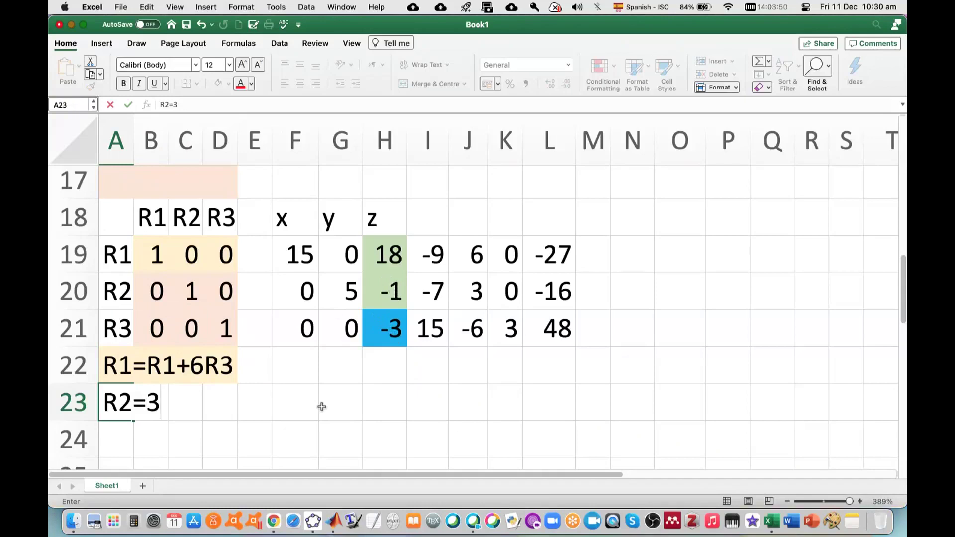
text(R2)
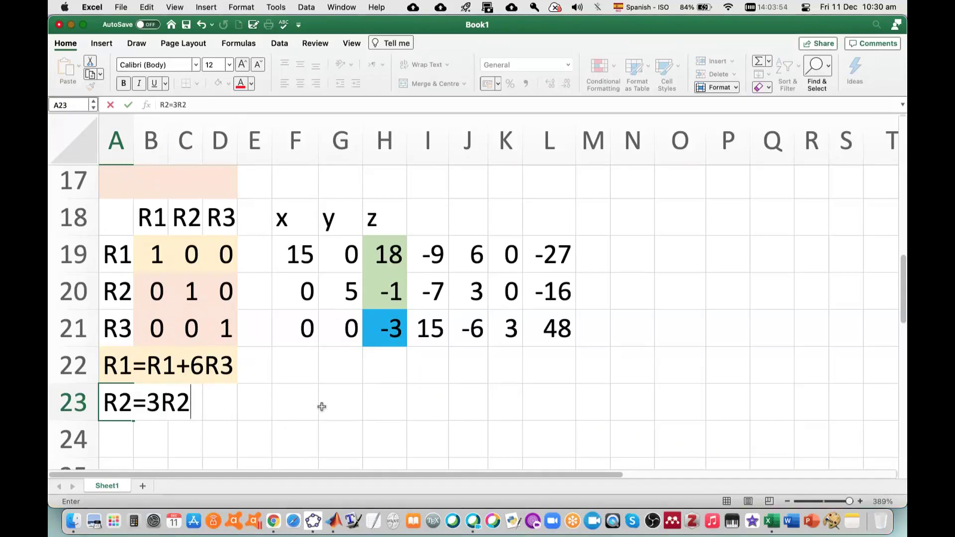
text(-)
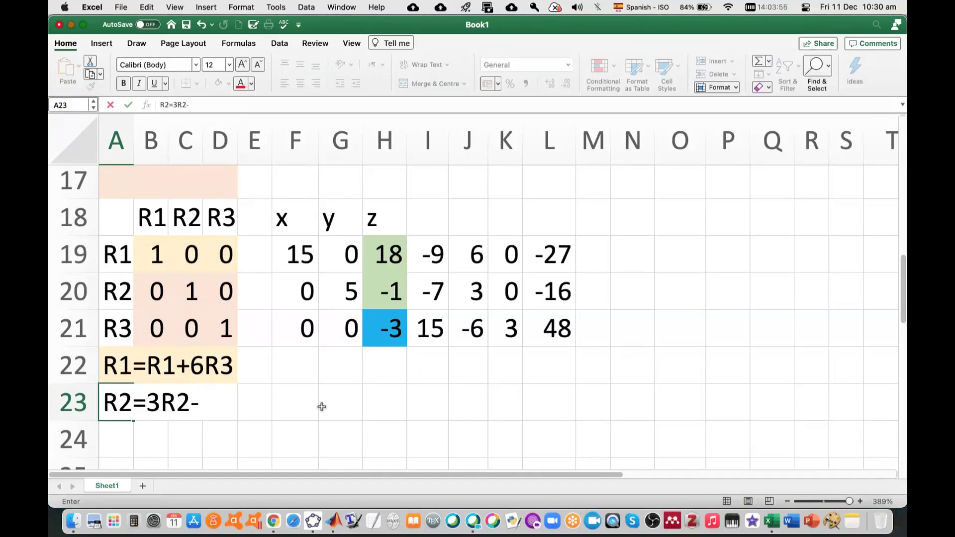
text(R3)
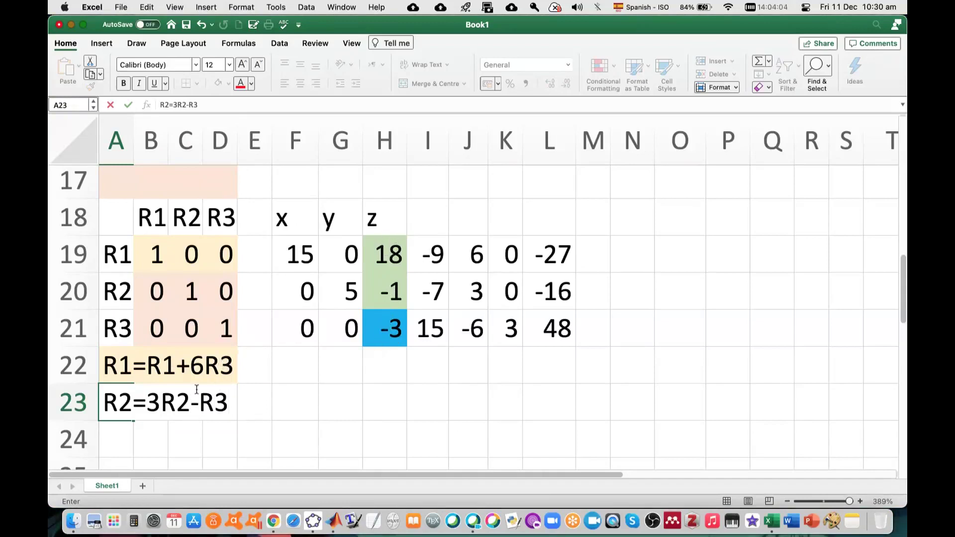
click(288, 402)
Step: Fill the R2 operation note A23:D23 and the matrix row B20:D20 with the second-lightest orange
drag(130, 401, 222, 401)
click(229, 84)
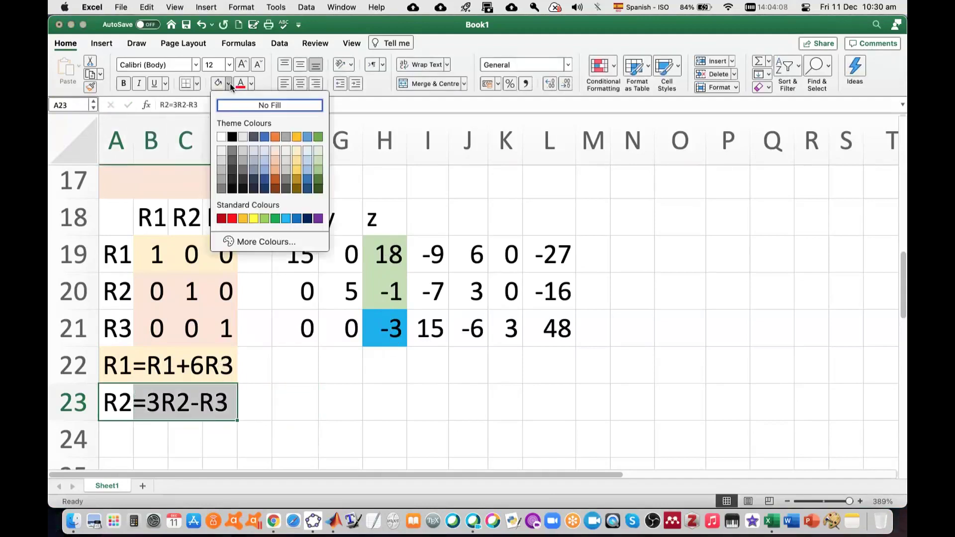
click(276, 163)
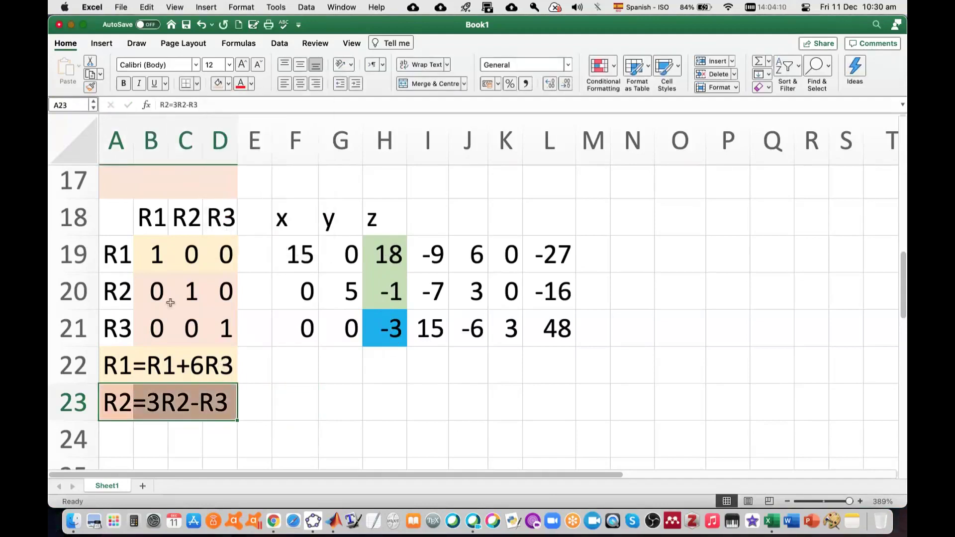
drag(147, 328, 219, 324)
drag(156, 293, 222, 292)
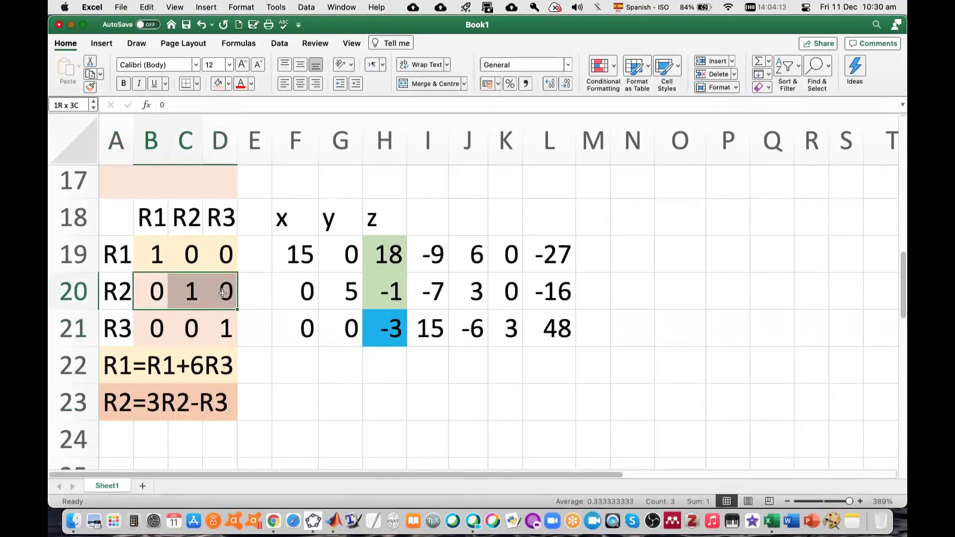
click(222, 88)
click(263, 367)
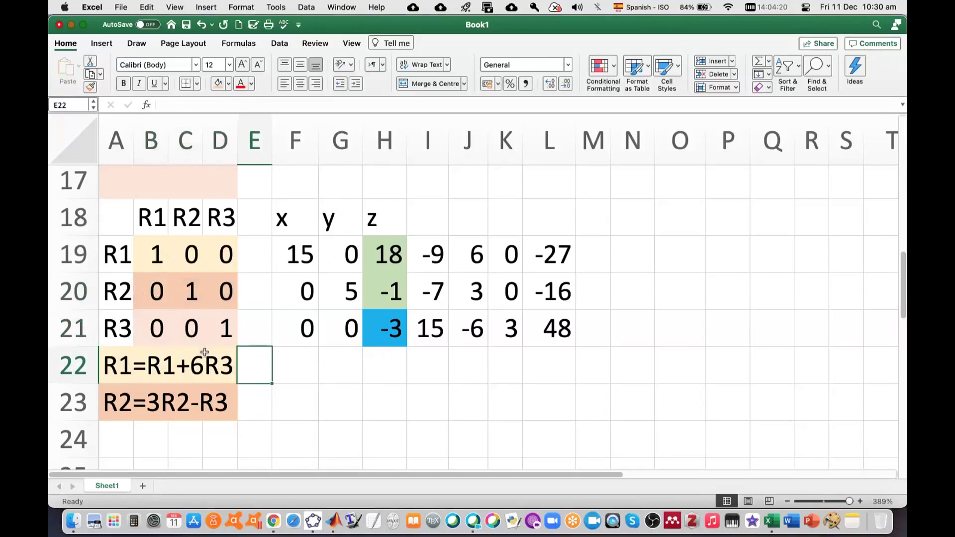
Step: Put the operation coefficients into the identity matrix: 6 in D19, 3 in C20 and -1 in D20
click(221, 252)
text(6)
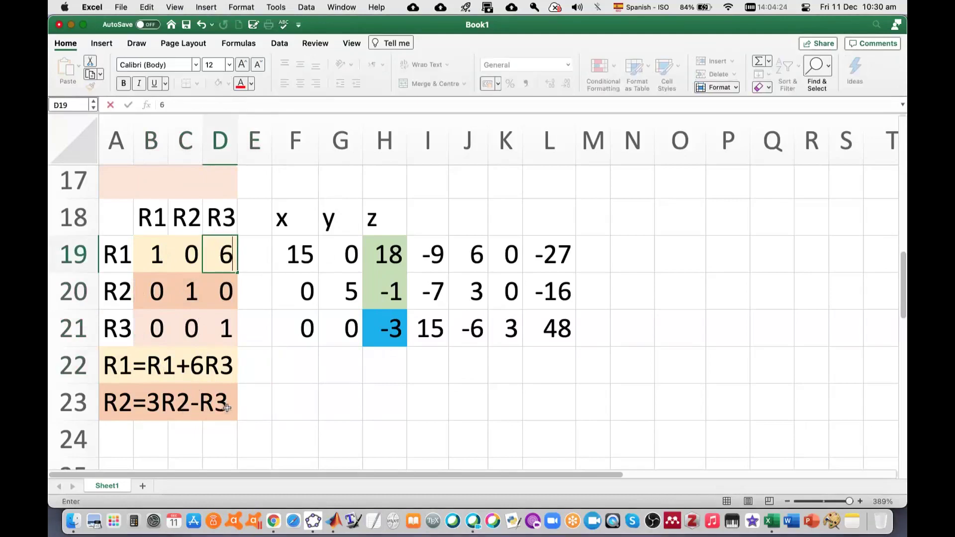
click(165, 308)
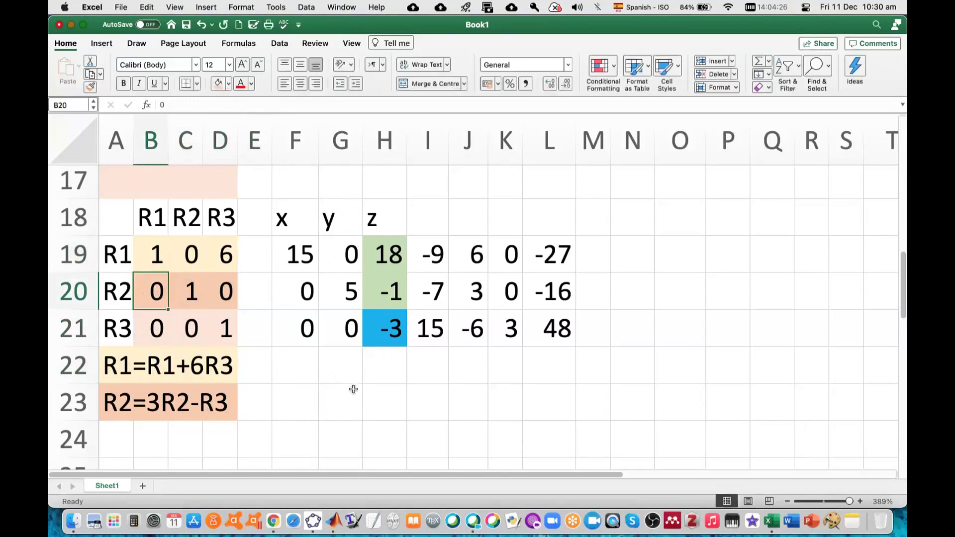
key(Right)
text(3)
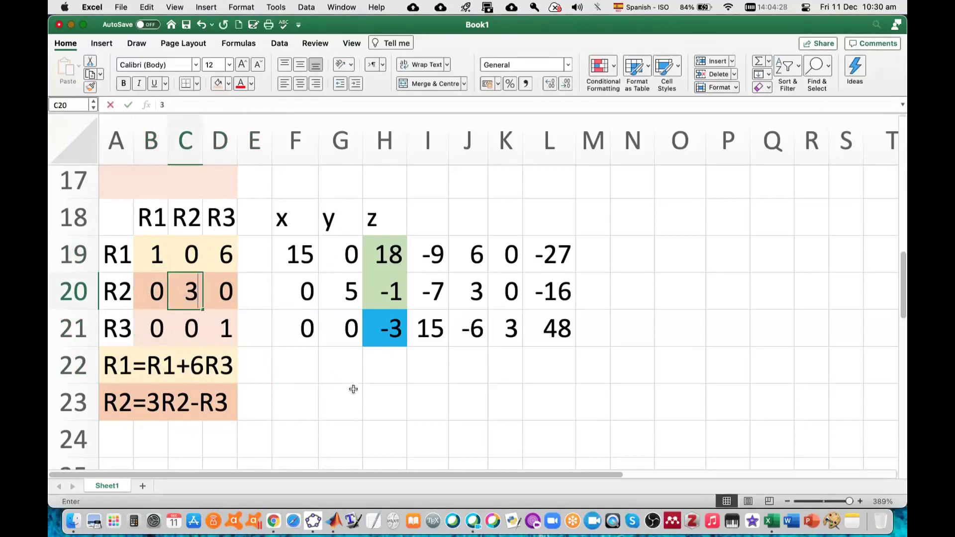
key(Right)
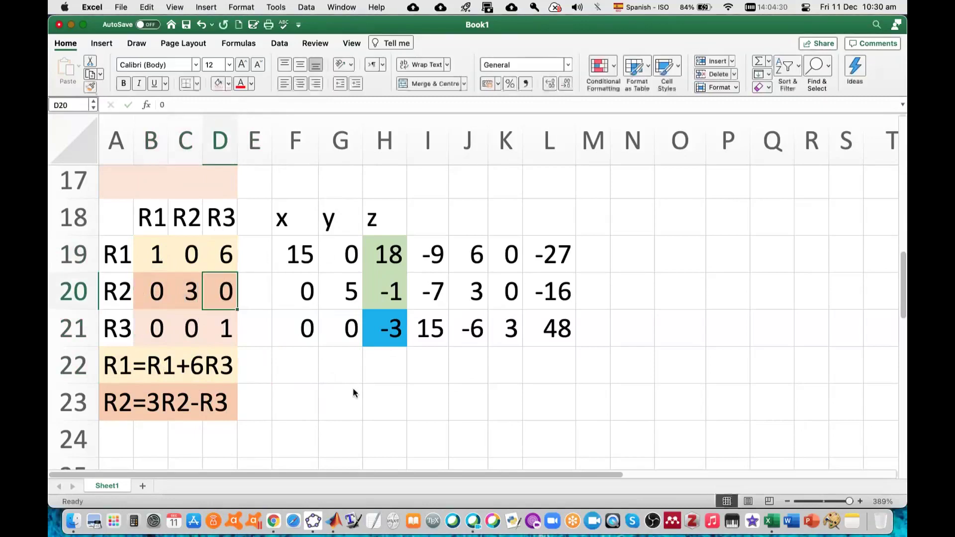
text(-1)
key(Right)
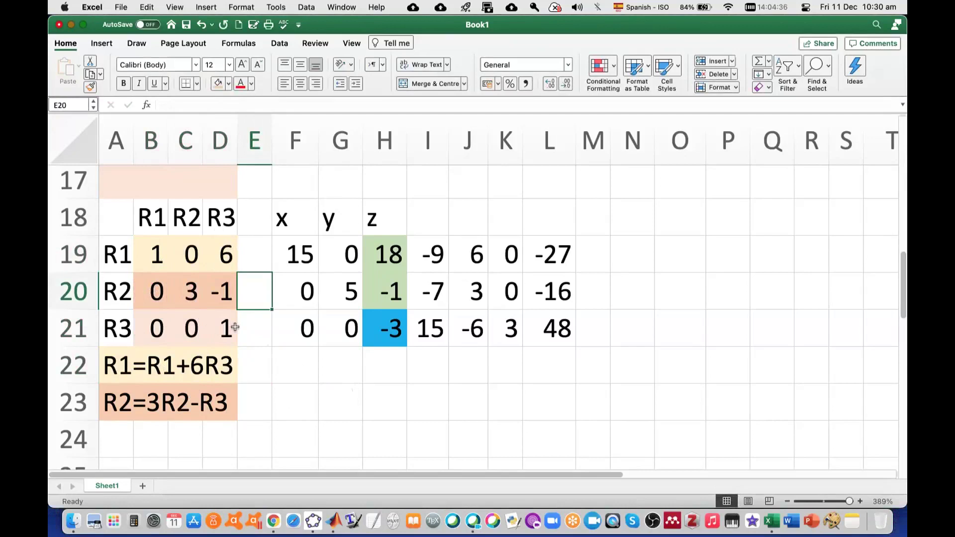
Step: Multiply the row-operation matrix by the augmented matrix in N19 with =MMULT(B19:D21,F19:L21)
click(639, 256)
text(=)
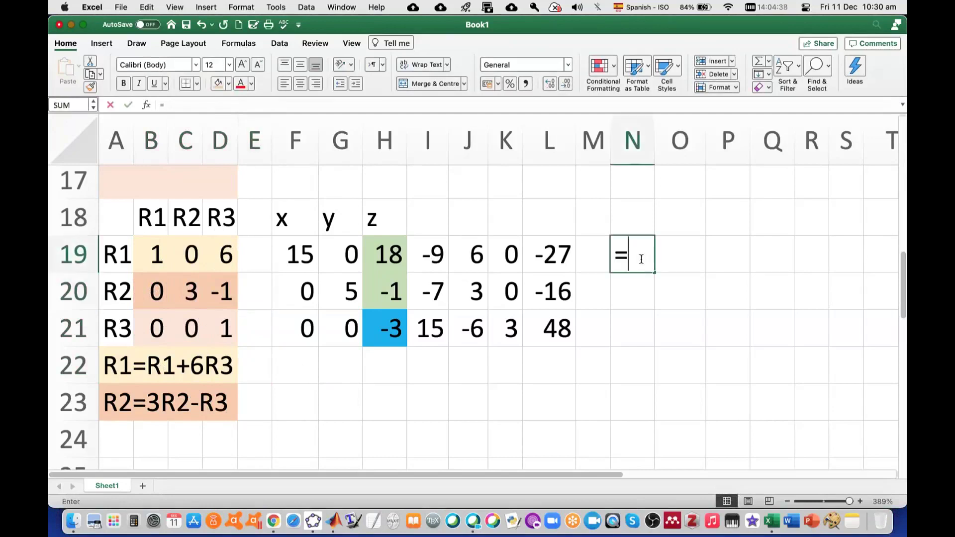
text(mmult)
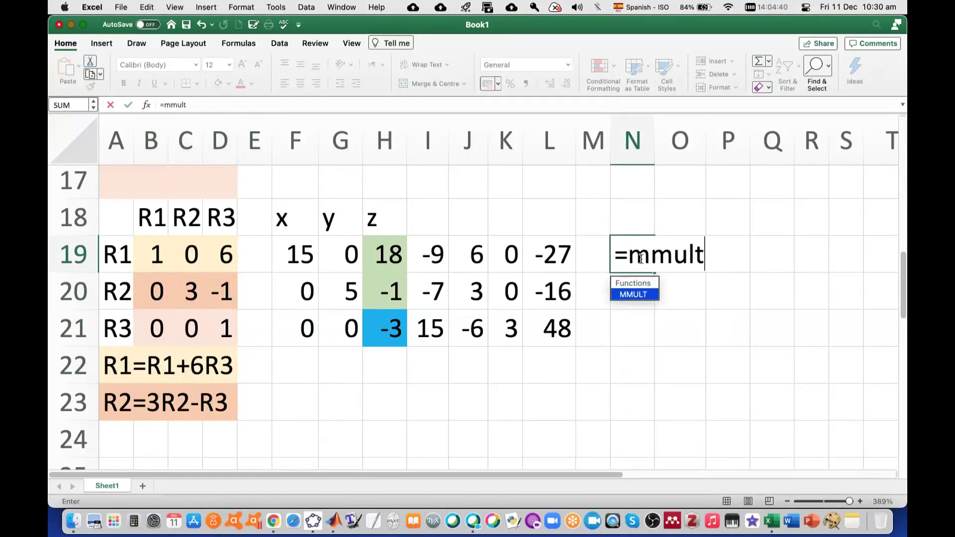
text(()
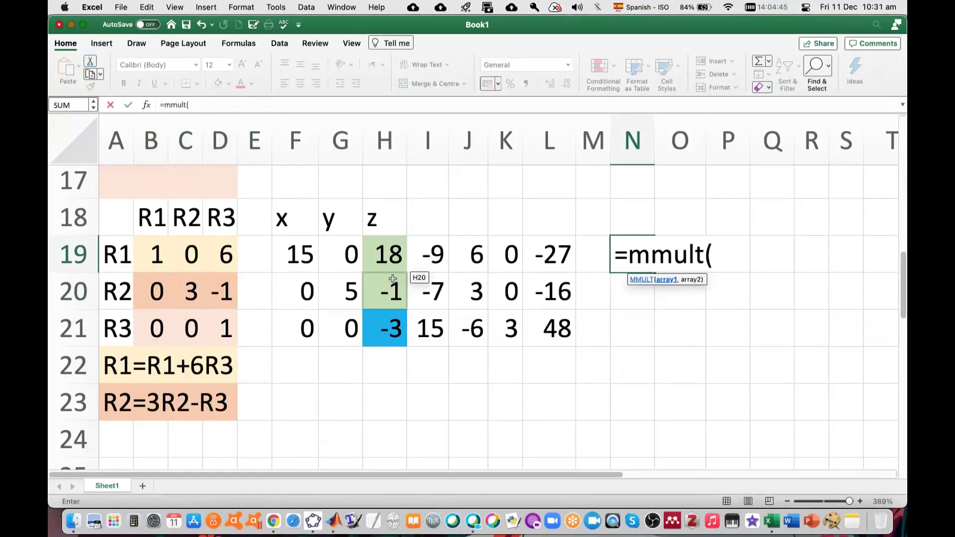
drag(152, 253, 226, 327)
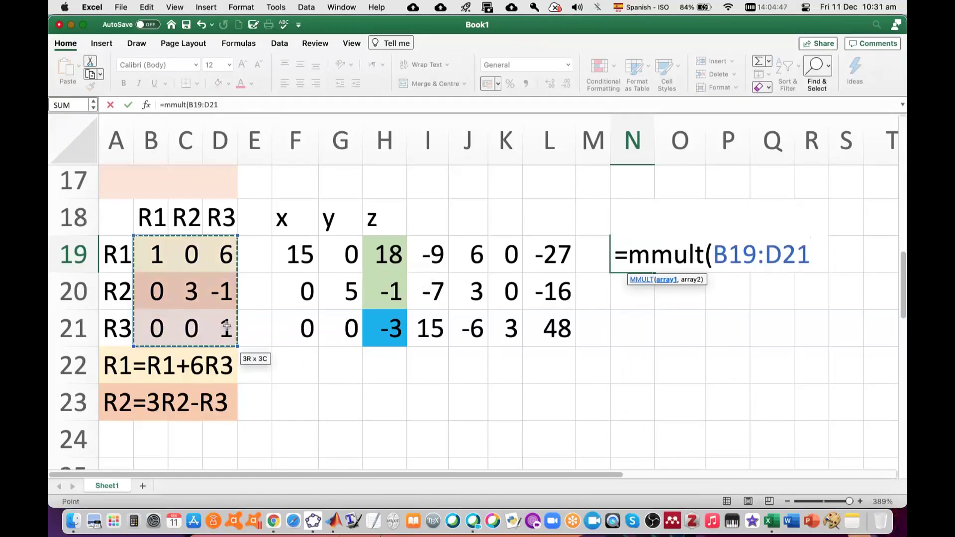
text(,)
click(296, 254)
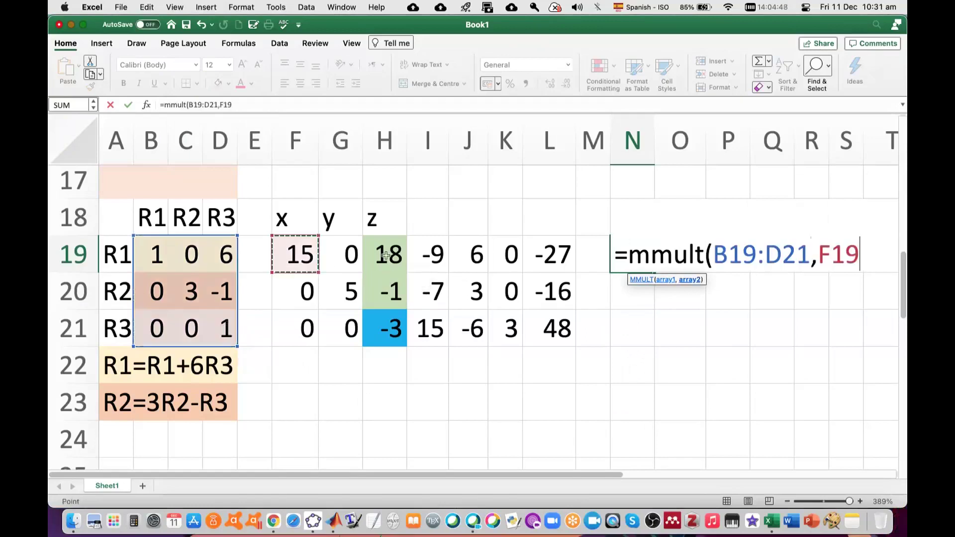
drag(386, 255, 542, 333)
key(Return)
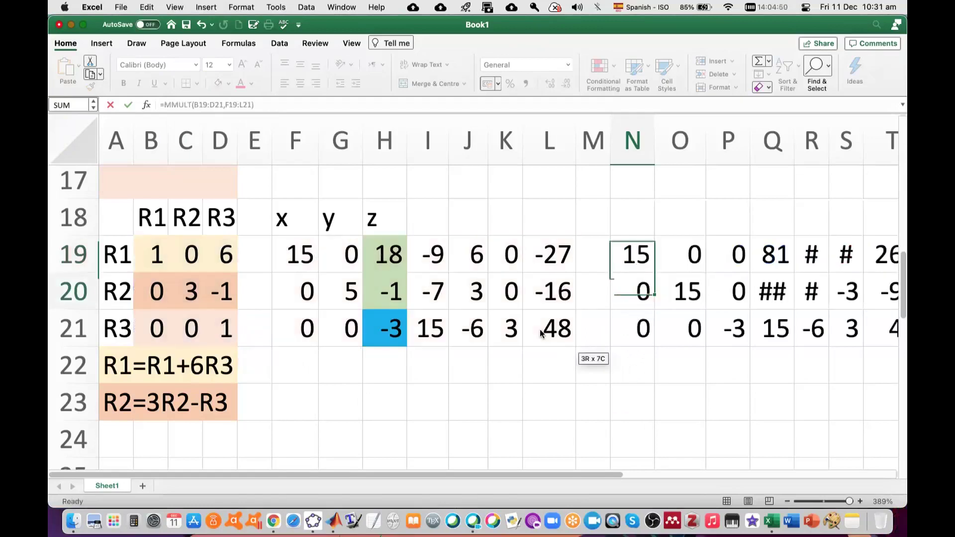
Step: Widen columns Q, R and S so that all values of the product matrix fit
scroll(541, 333, right, 5)
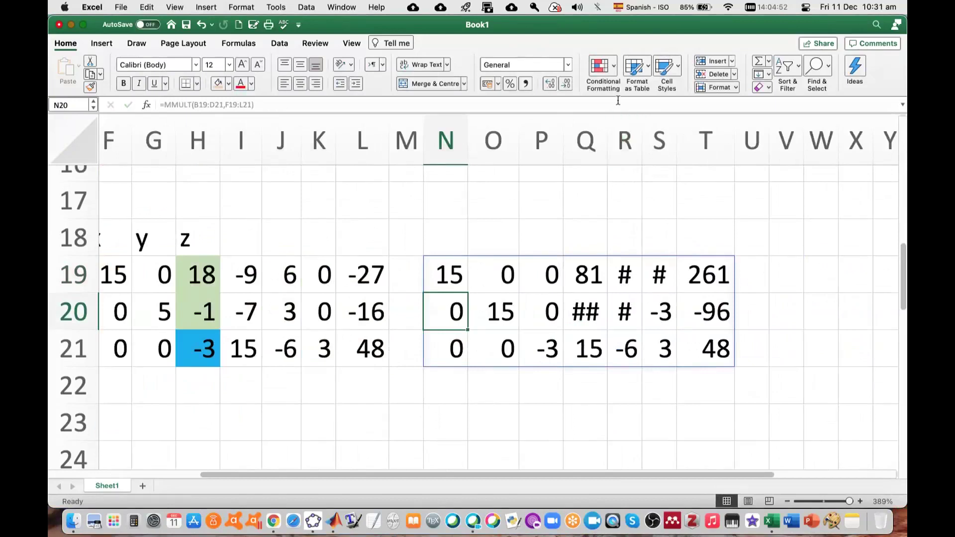
drag(605, 144, 670, 144)
drag(704, 138, 725, 137)
scroll(827, 345, left, 2)
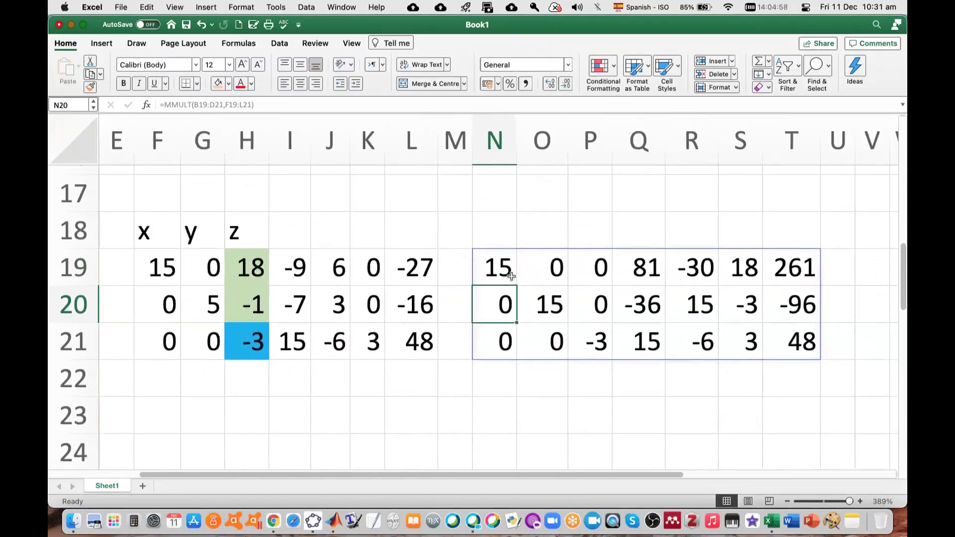
Step: Check the diagonal entries of the product matrix and enter the note "Det diferente de cero" in N23
click(506, 271)
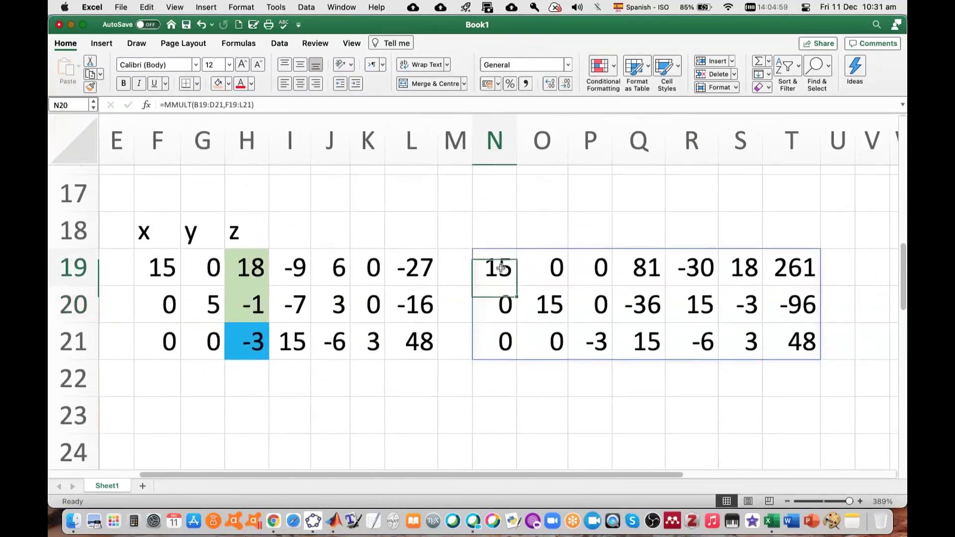
click(544, 308)
click(598, 348)
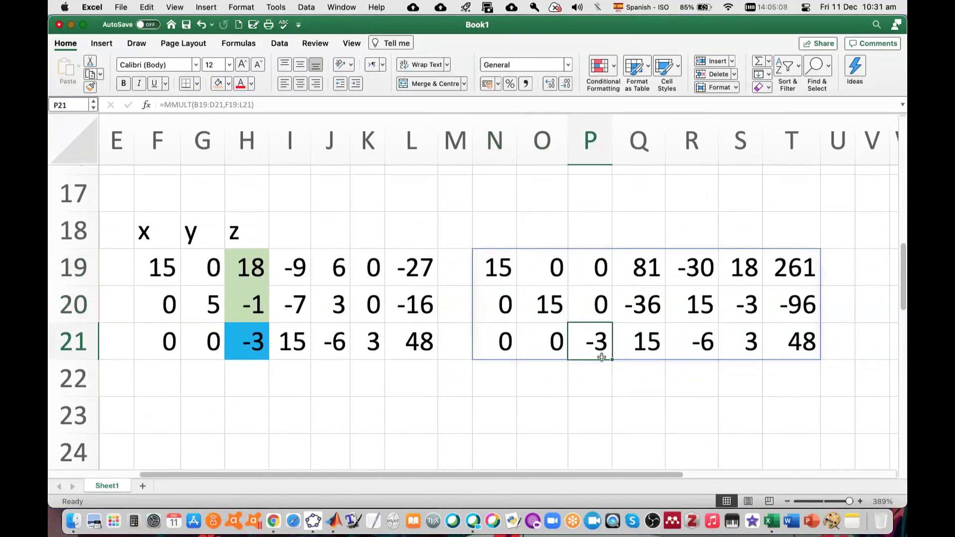
click(509, 415)
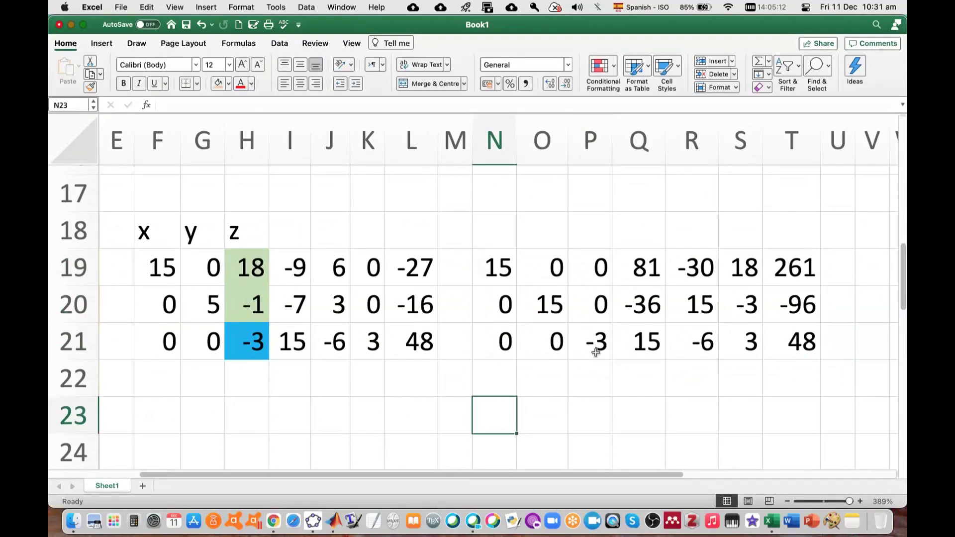
text(Det)
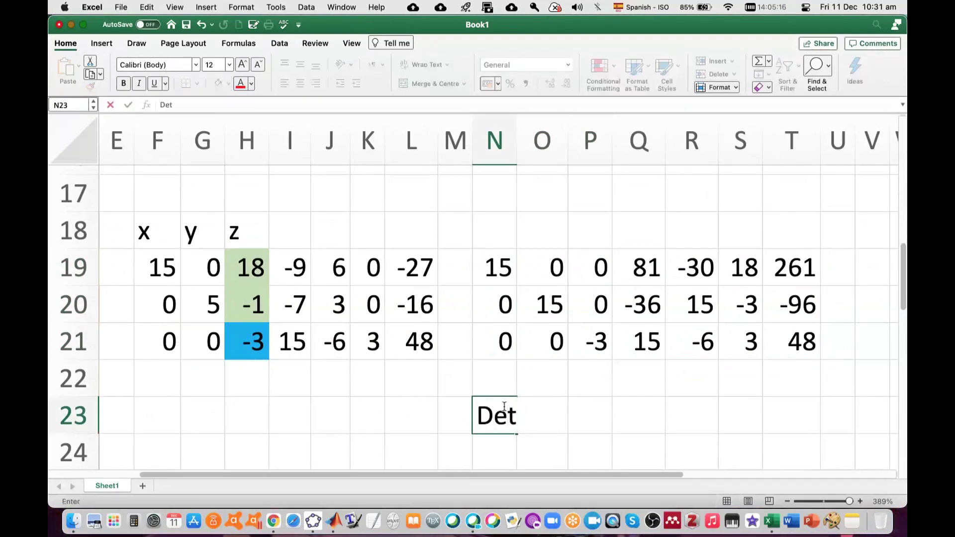
text( d)
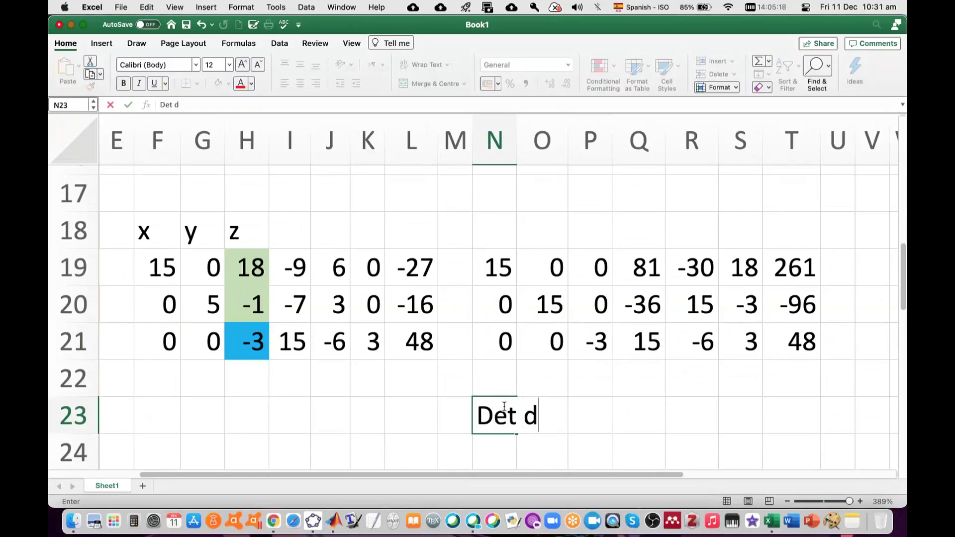
text(iferente de cero)
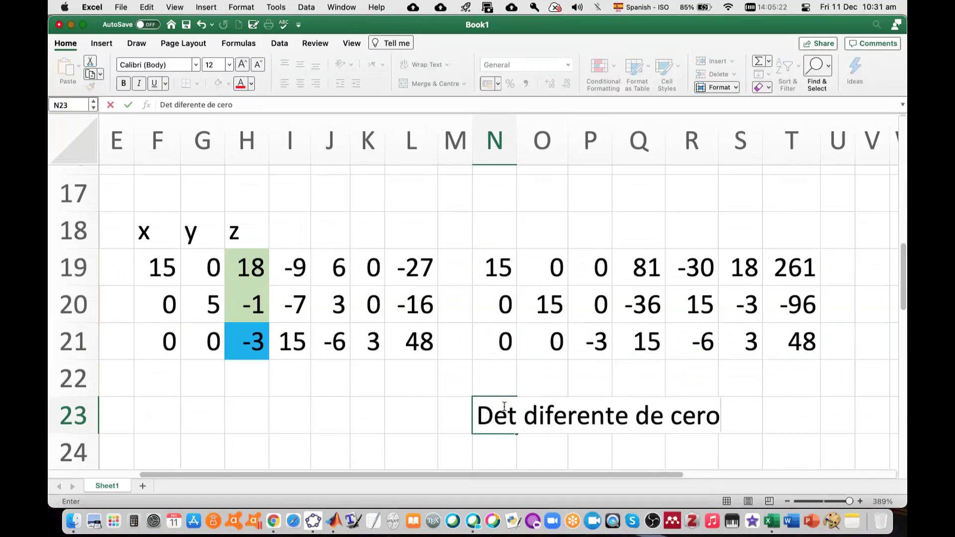
Step: Enter the note "Existe solución única" in N24, below the determinant note
key(Return)
text(Existe so)
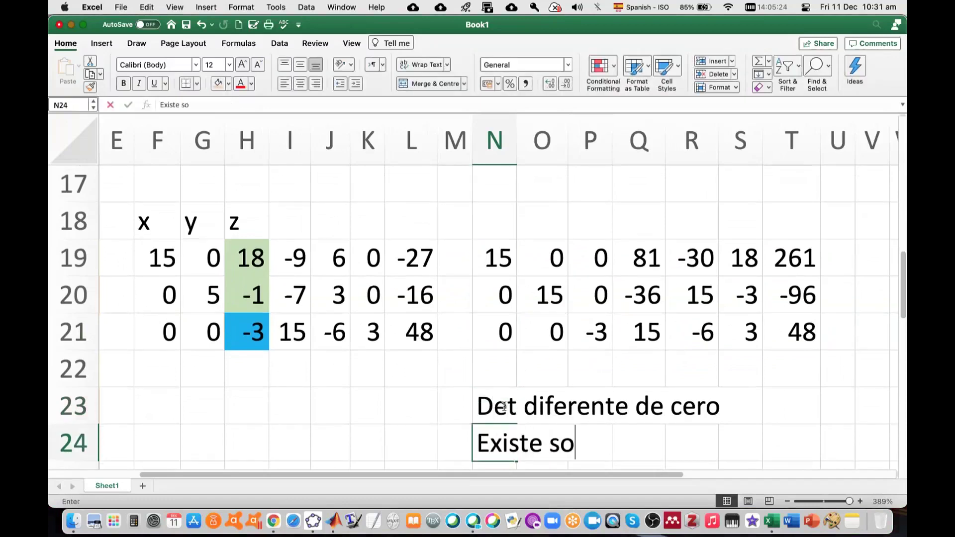
text(lución única)
key(Return)
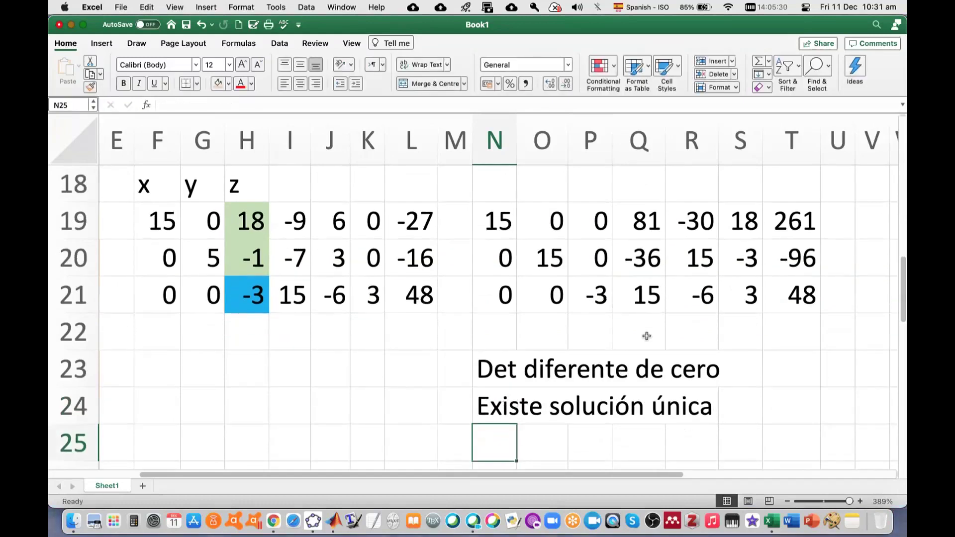
Step: Enter the note "La matriz M tiene rango pleno" in N25
text(La matri)
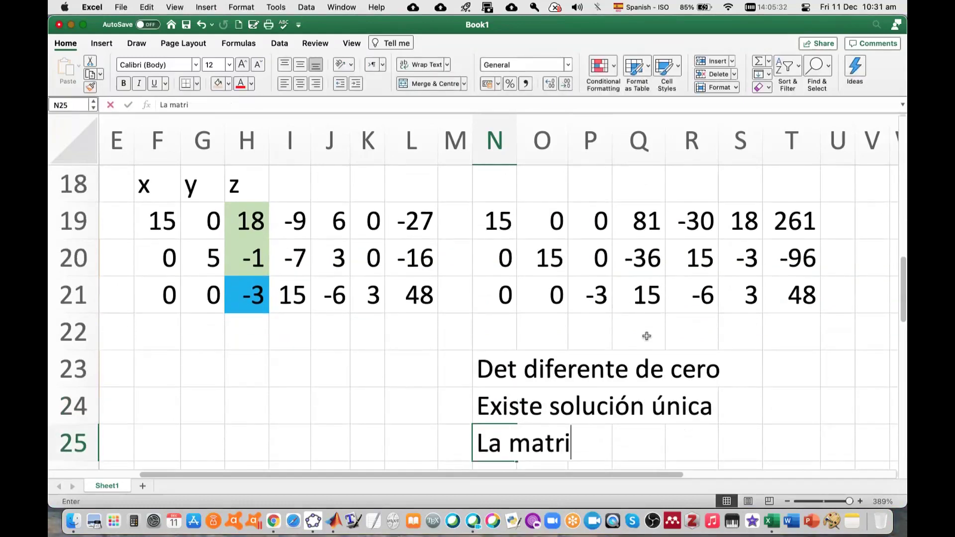
text(z M tiene rango)
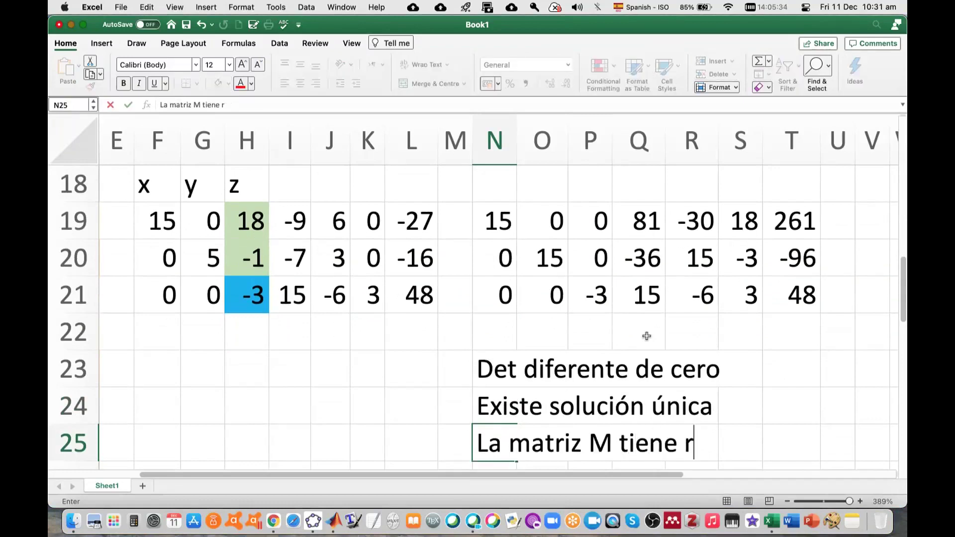
key(BackSpace)
text(o pleno)
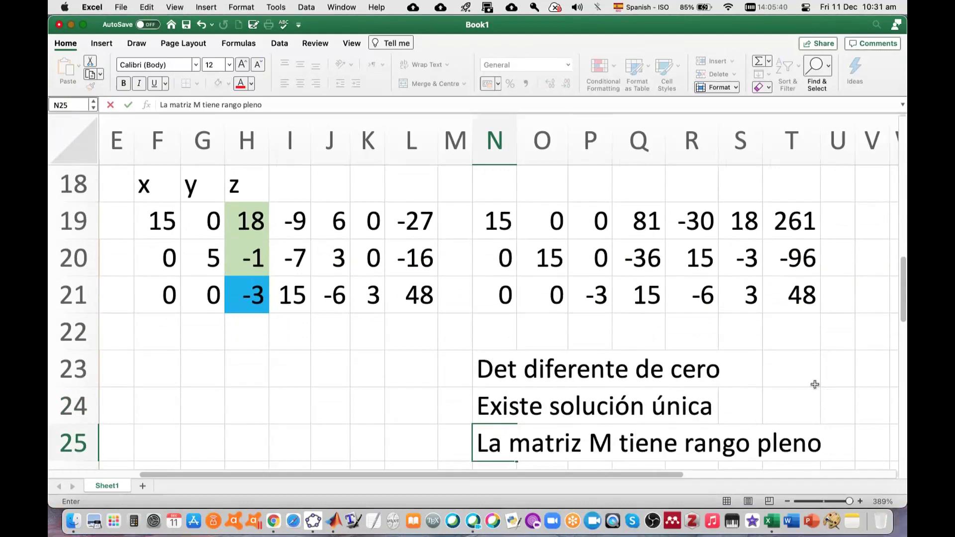
scroll(816, 385, down, 2)
scroll(814, 384, right, 1)
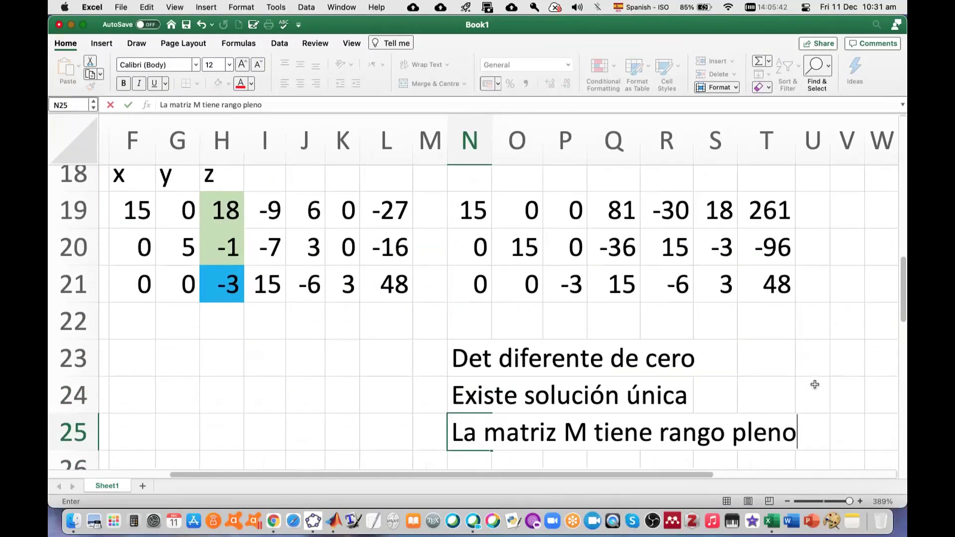
scroll(814, 384, down, 1)
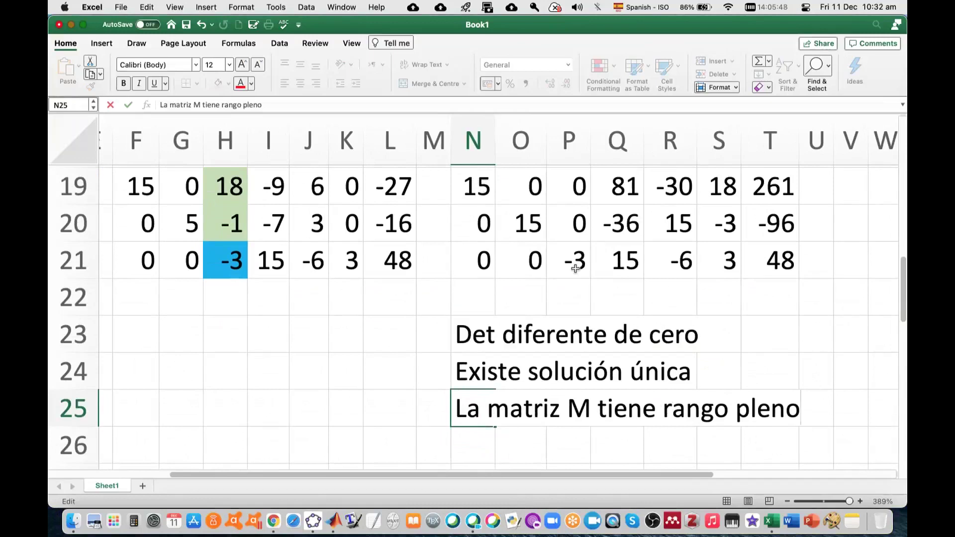
Step: Add the rank statement "rango(M)=3" in N26, below the full-rank note
click(491, 451)
text(rango(M)=3)
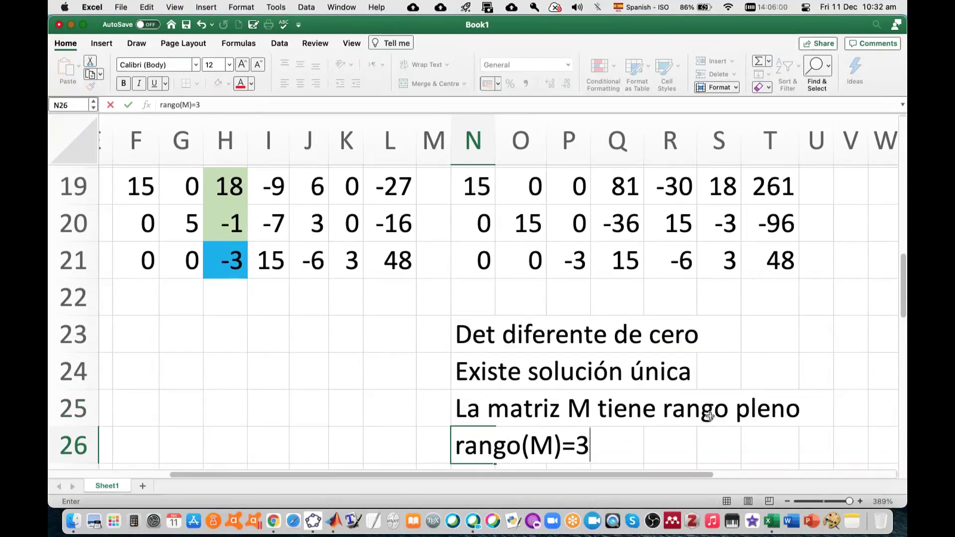
scroll(709, 417, down, 1)
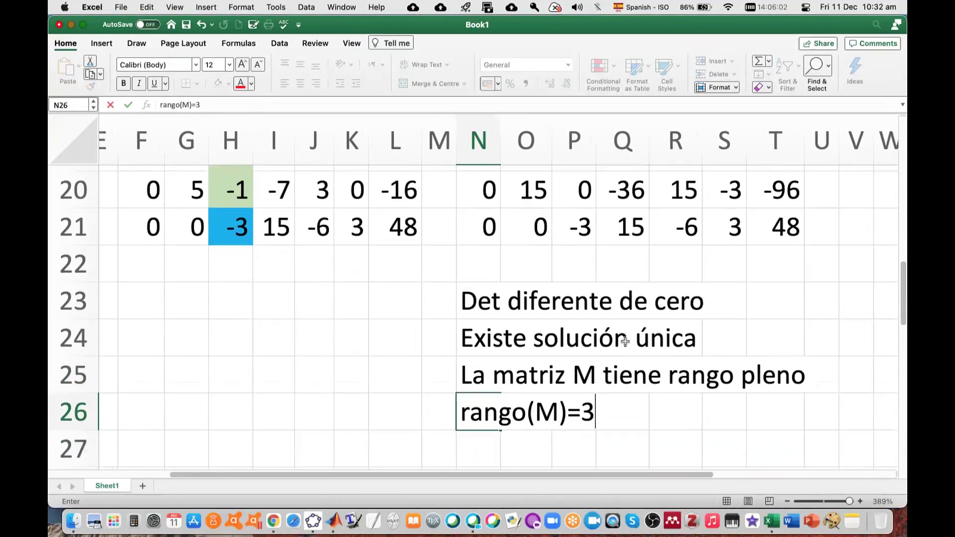
Step: Append ", que es un punto donde se intersectan los 3 planos, es un punto, con dimensión" to the note in N24
click(689, 341)
key(Left)
key(Left)
key(Left)
key(Left)
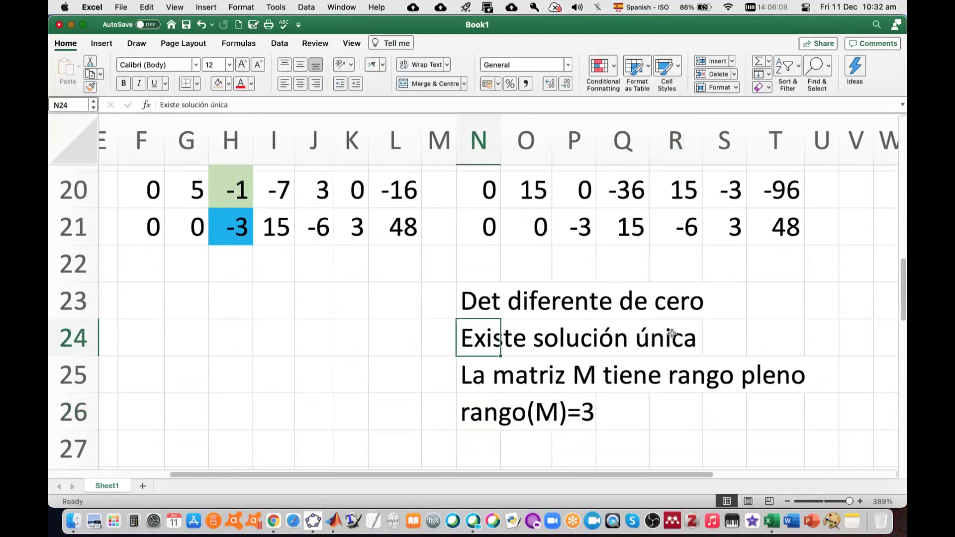
click(344, 103)
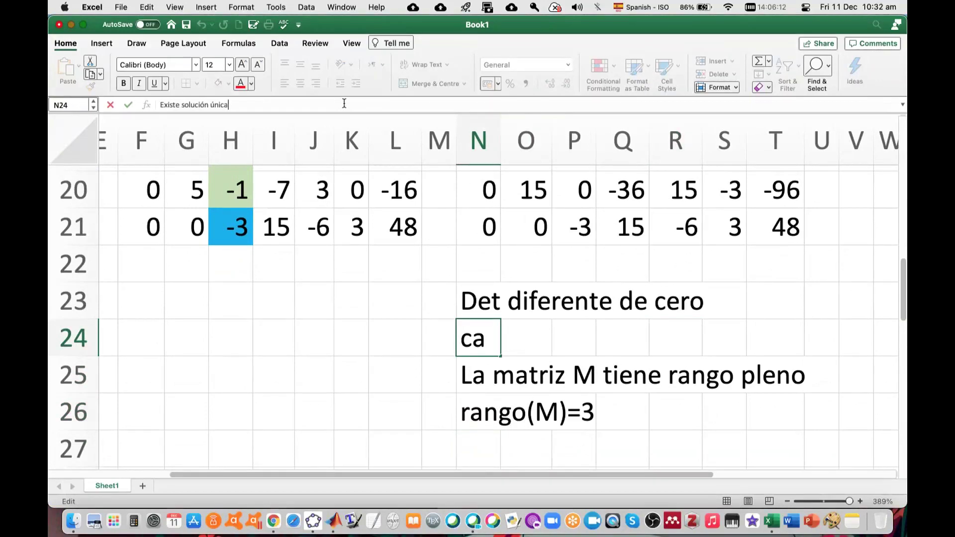
text(, que es un p)
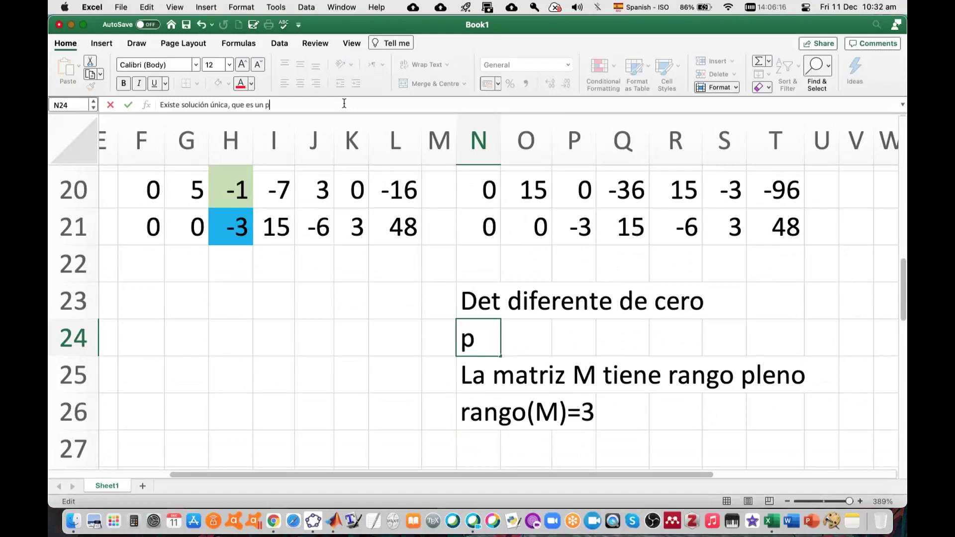
text(unto donde se e)
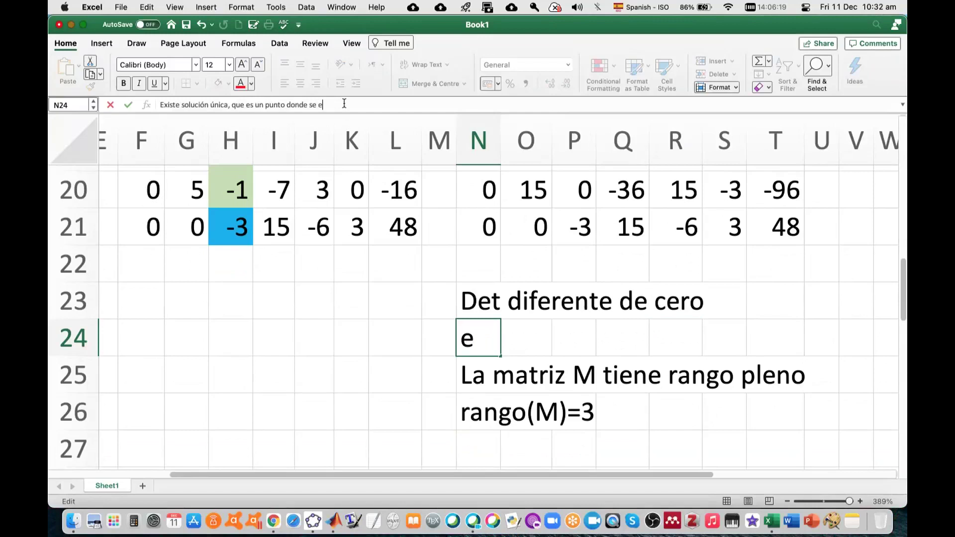
key(BackSpace)
text(inter)
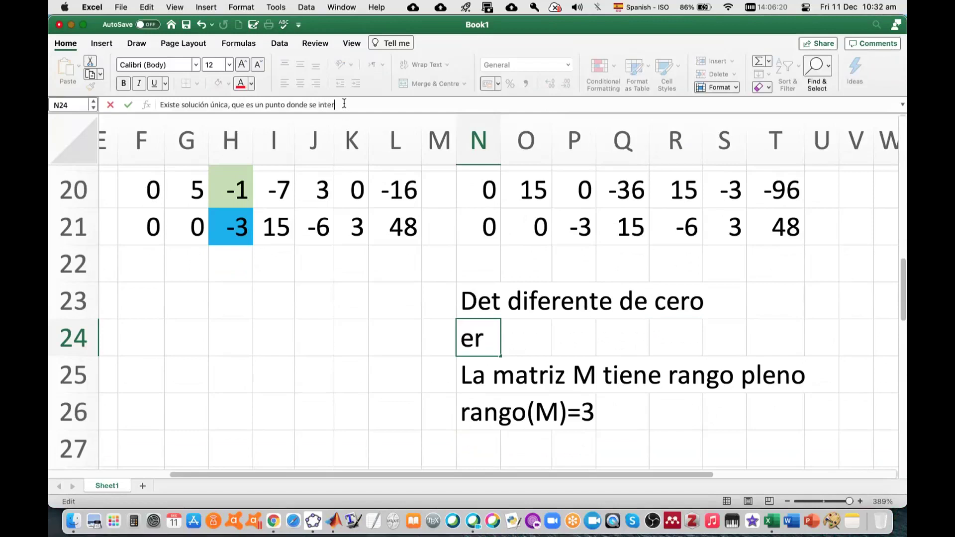
text(sectan los 3 planos, es un p)
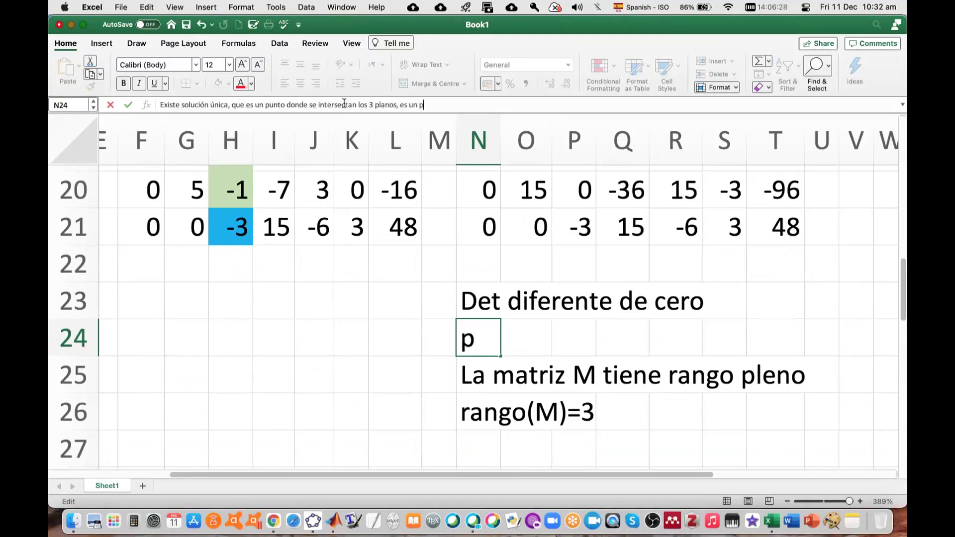
text(unto, con di)
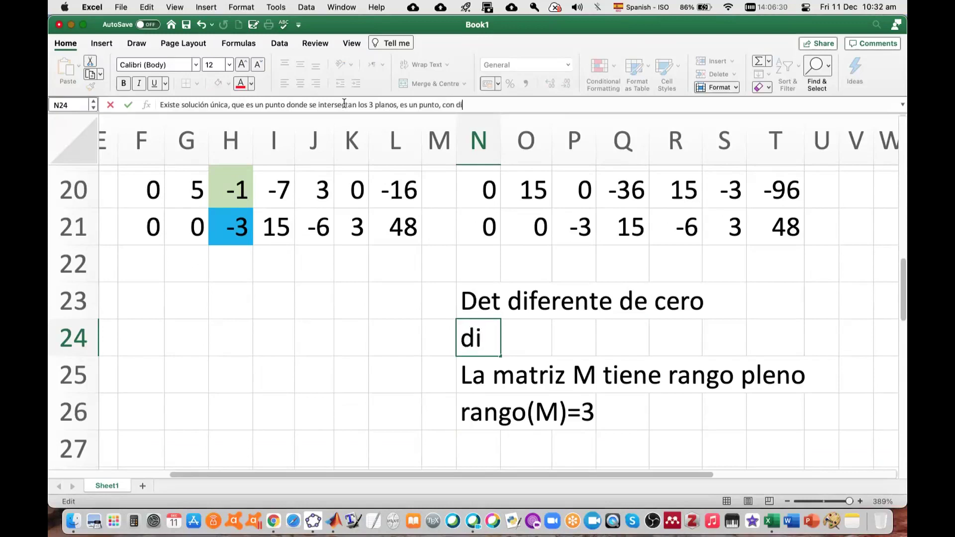
text(mensión)
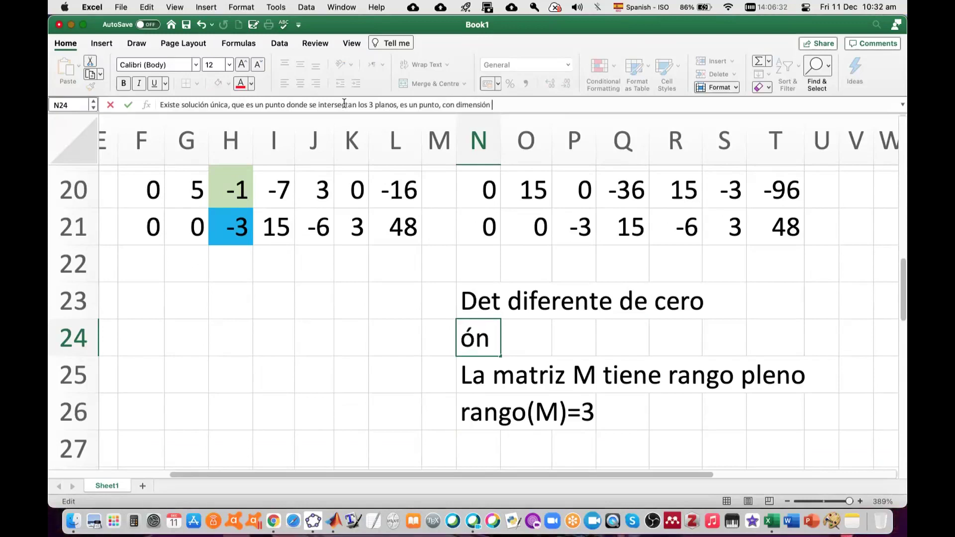
key(Return)
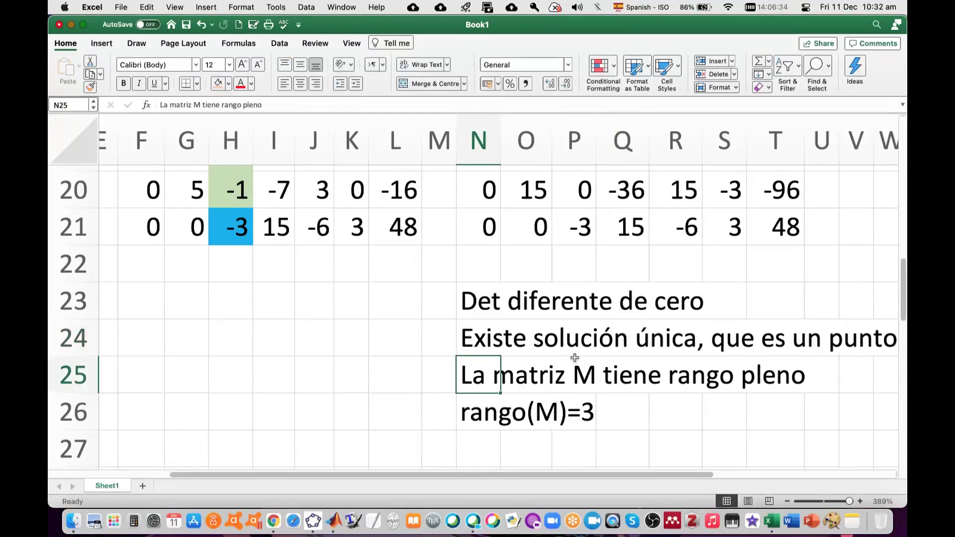
Step: Read through the conclusions in N23:N26 about the determinant, the unique solution and the rank of M
scroll(574, 357, right, 6)
scroll(574, 357, down, 1)
scroll(574, 357, left, 3)
scroll(574, 357, left, 3)
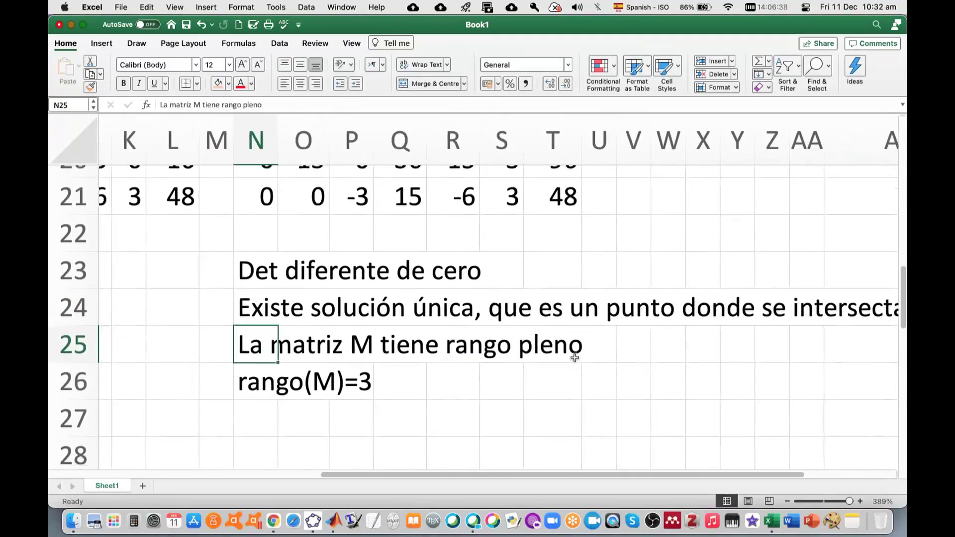
scroll(574, 358, left, 1)
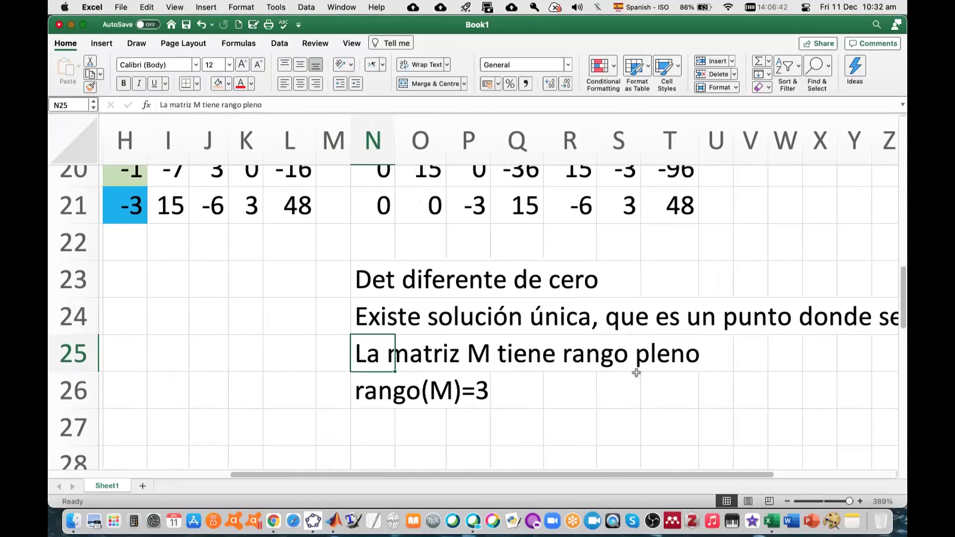
scroll(636, 373, left, 2)
scroll(636, 372, up, 1)
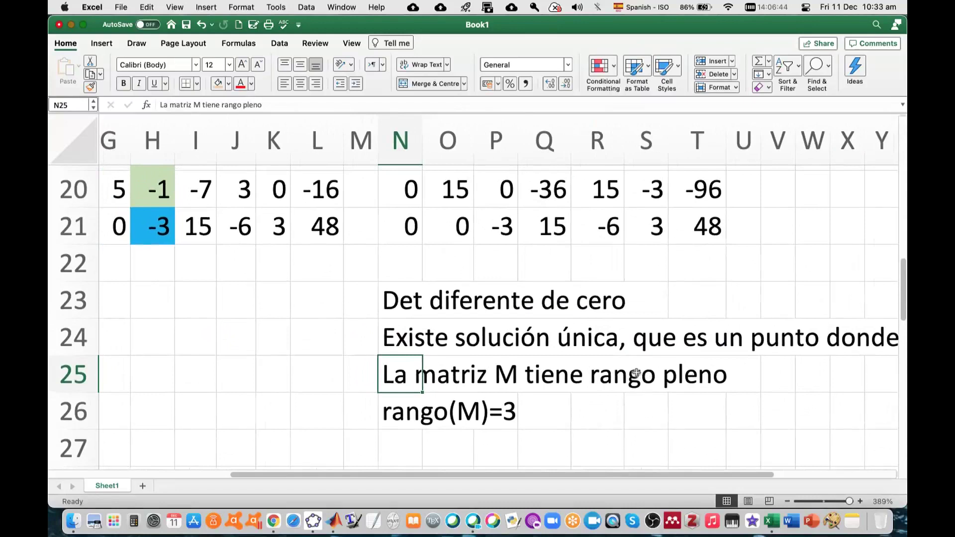
click(426, 415)
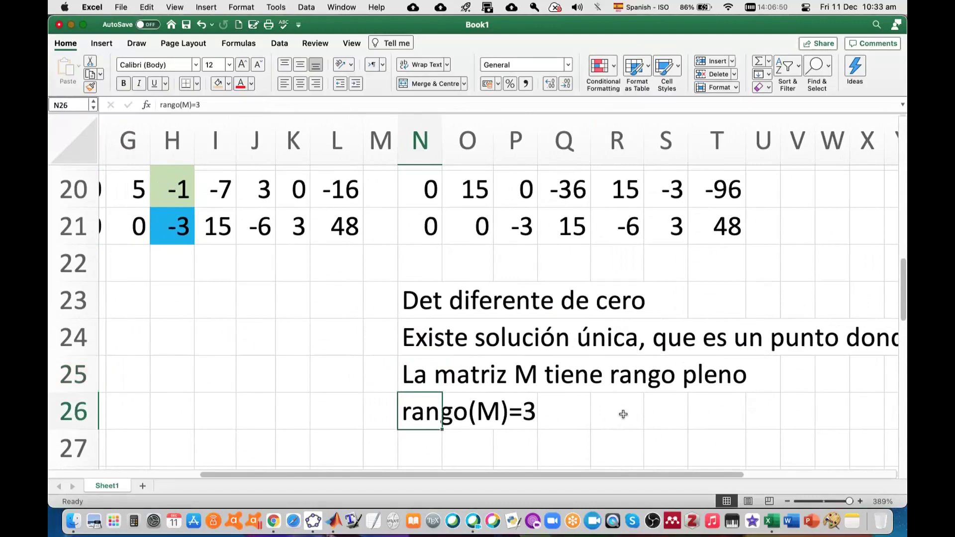
scroll(623, 414, left, 5)
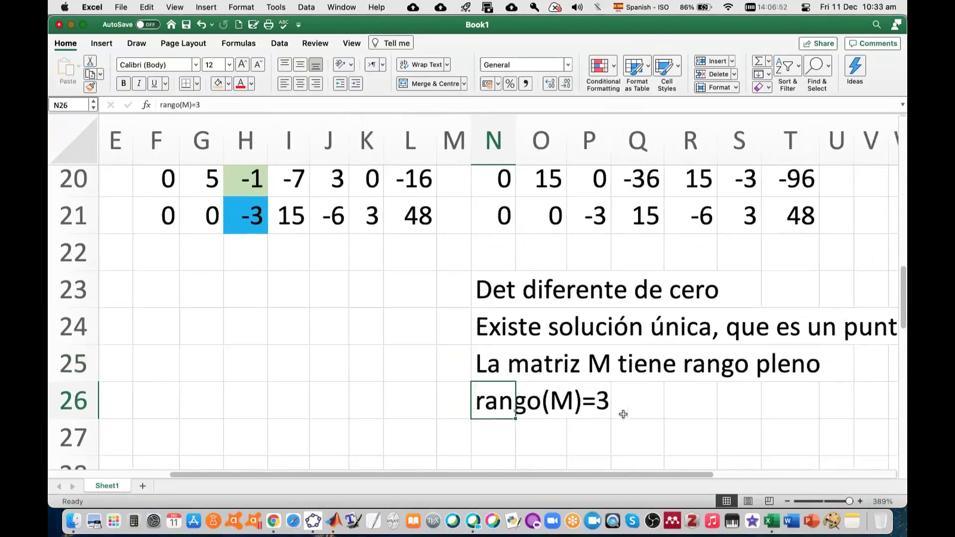
scroll(623, 414, down, 1)
scroll(623, 414, left, 2)
scroll(623, 414, up, 1)
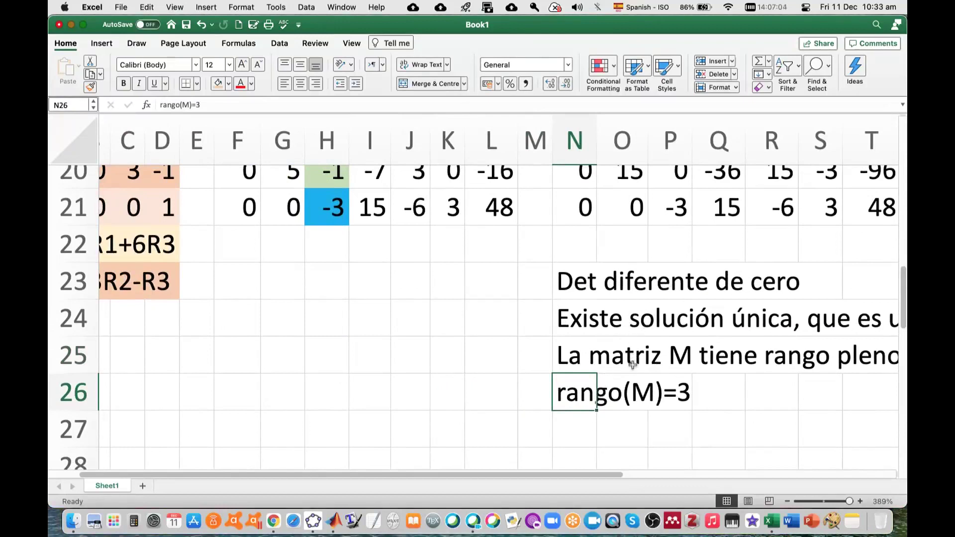
Step: Review the row-operation matrix, the augmented matrix and their product together with the operation notes in A22:D23
scroll(632, 365, up, 3)
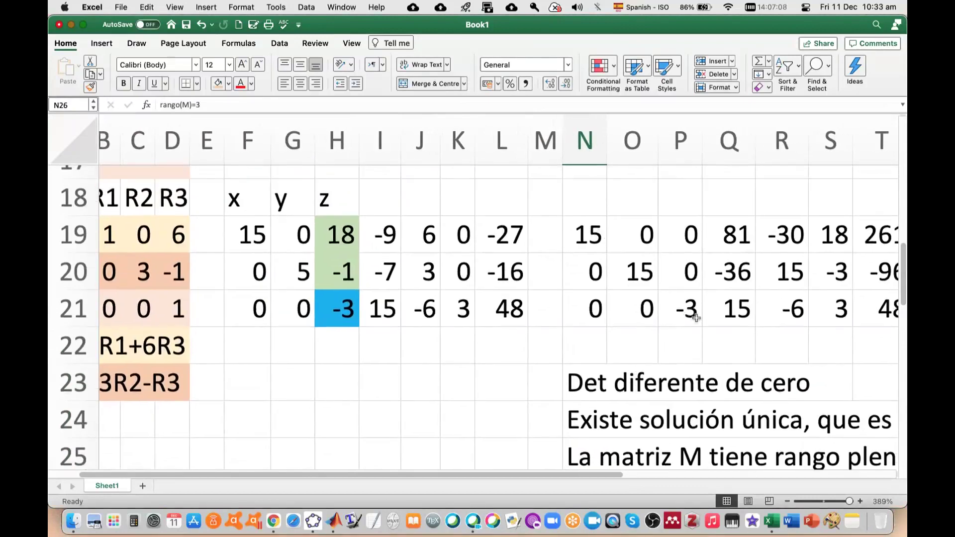
scroll(506, 378, left, 2)
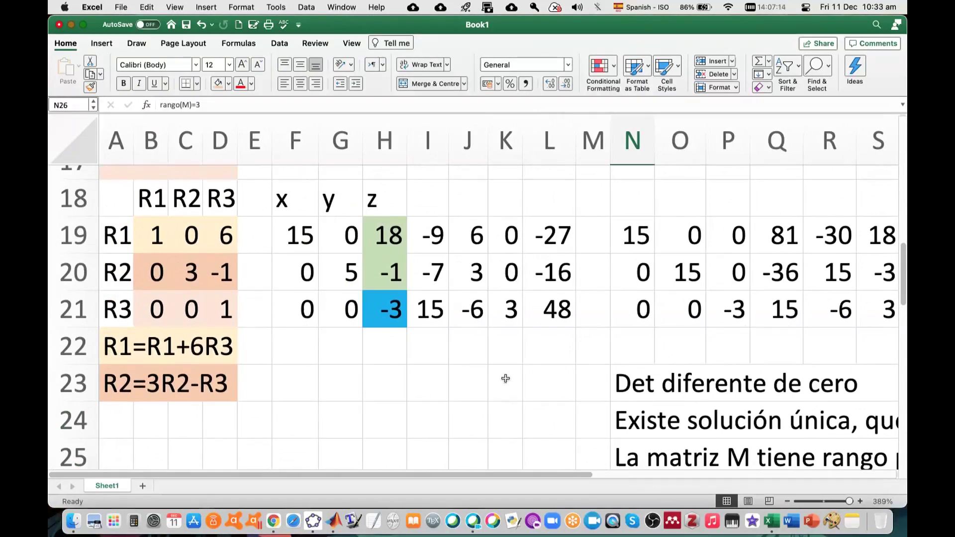
scroll(505, 379, down, 1)
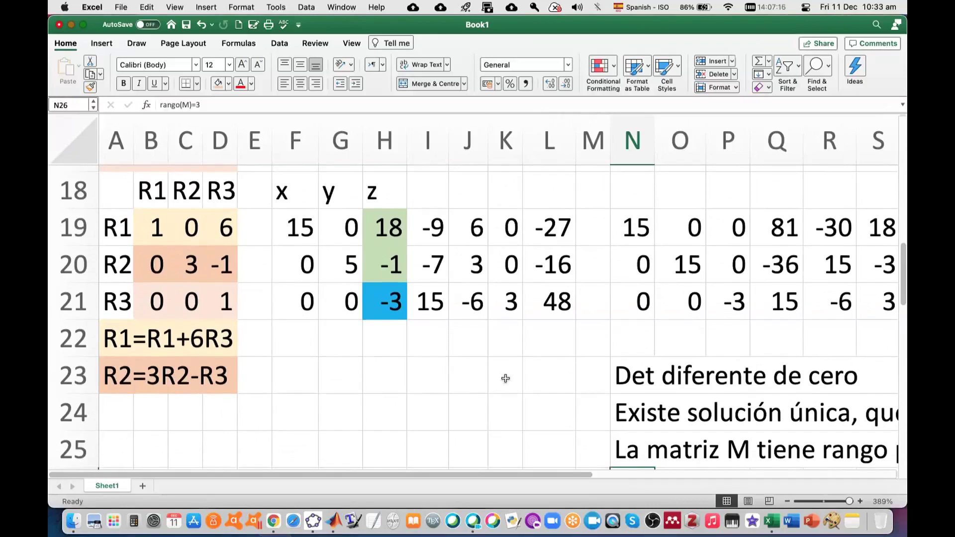
scroll(505, 378, down, 1)
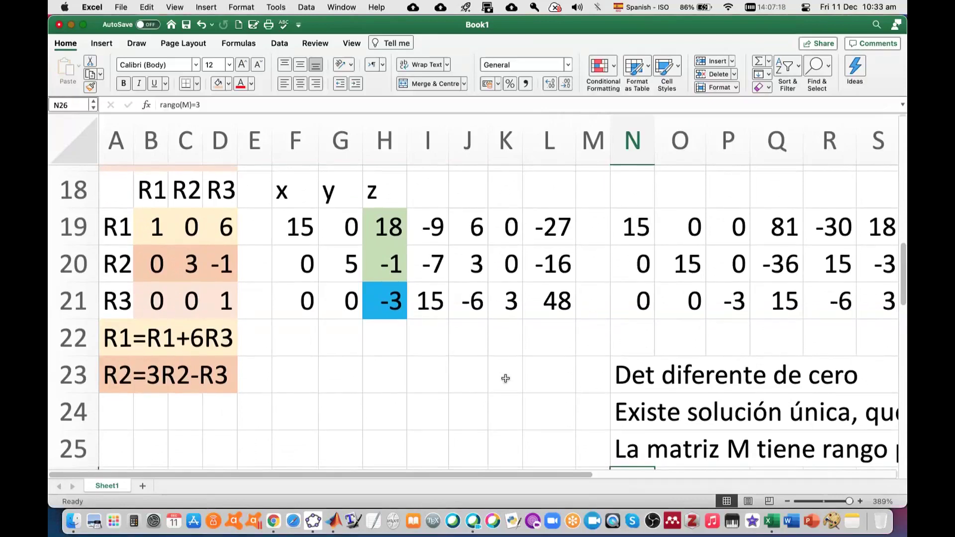
scroll(506, 379, down, 3)
scroll(506, 378, right, 1)
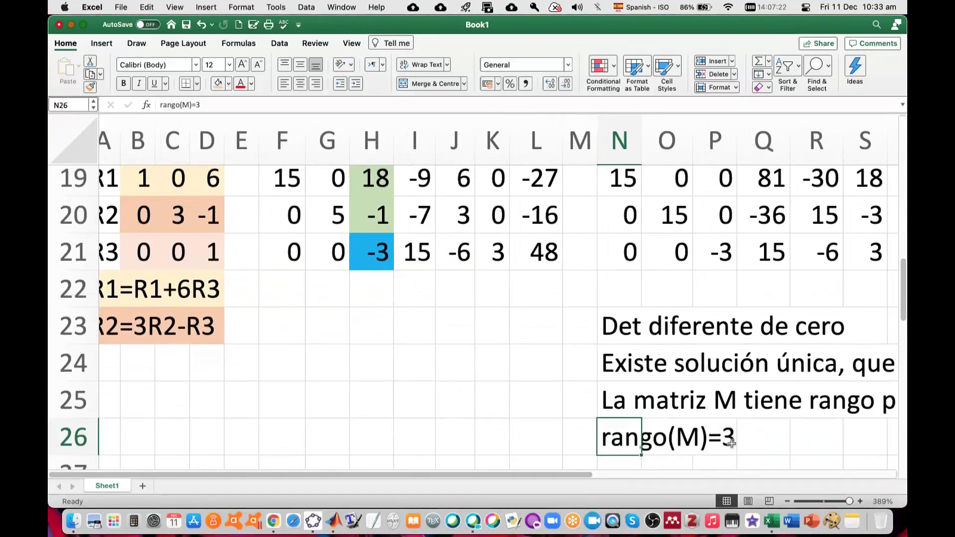
scroll(467, 390, up, 3)
scroll(468, 391, left, 1)
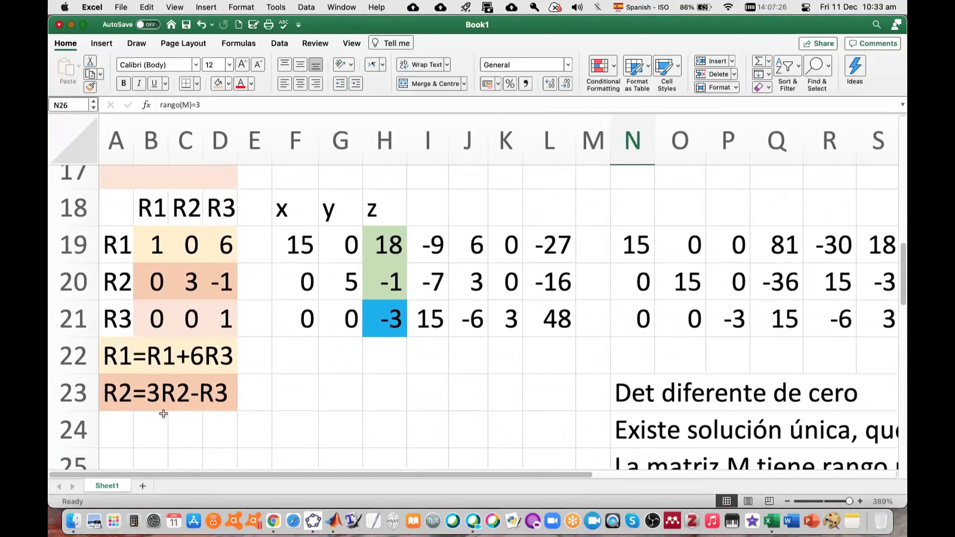
click(114, 358)
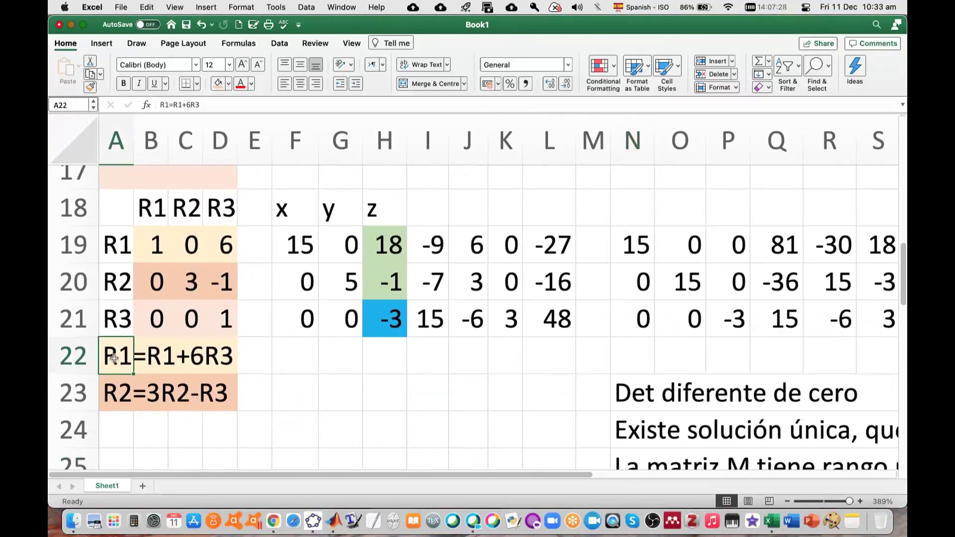
drag(114, 358, 221, 357)
drag(117, 393, 219, 390)
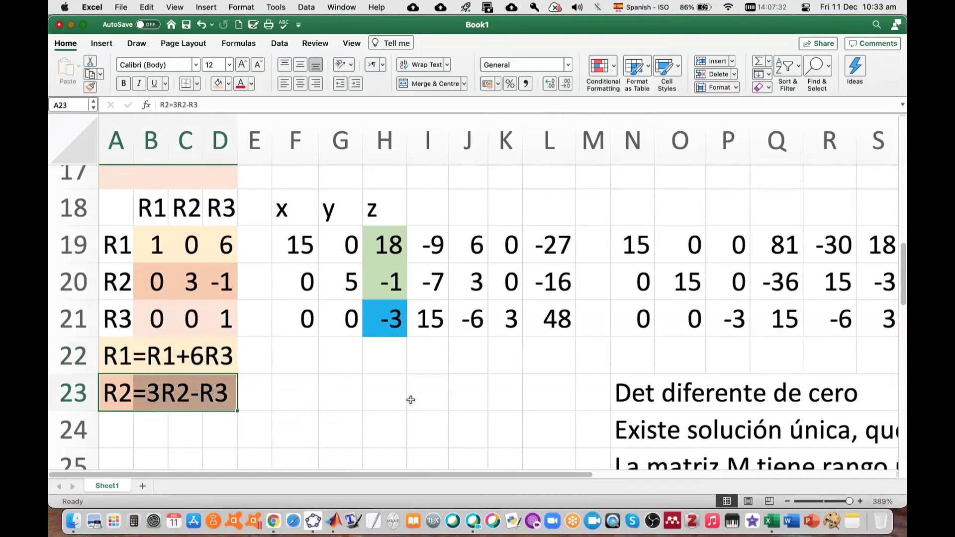
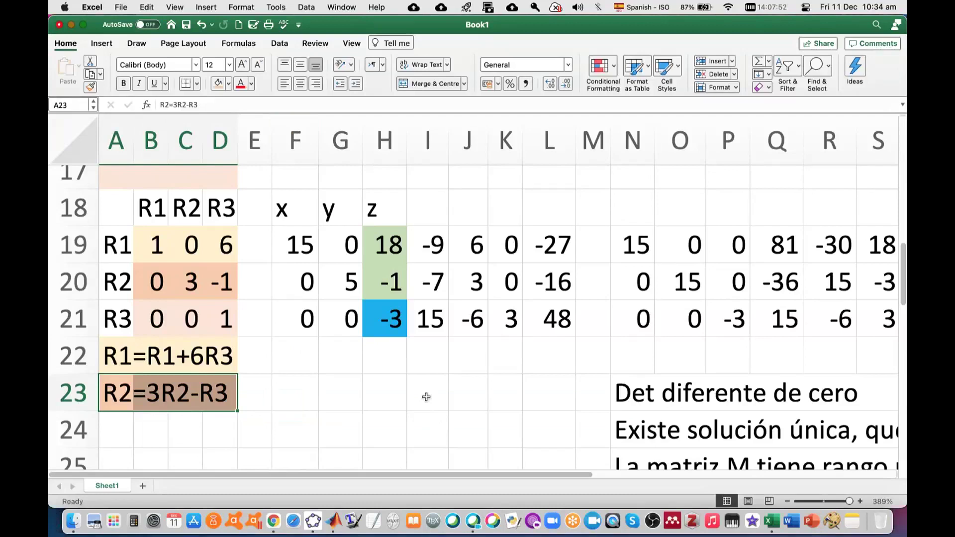
scroll(426, 396, down, 1)
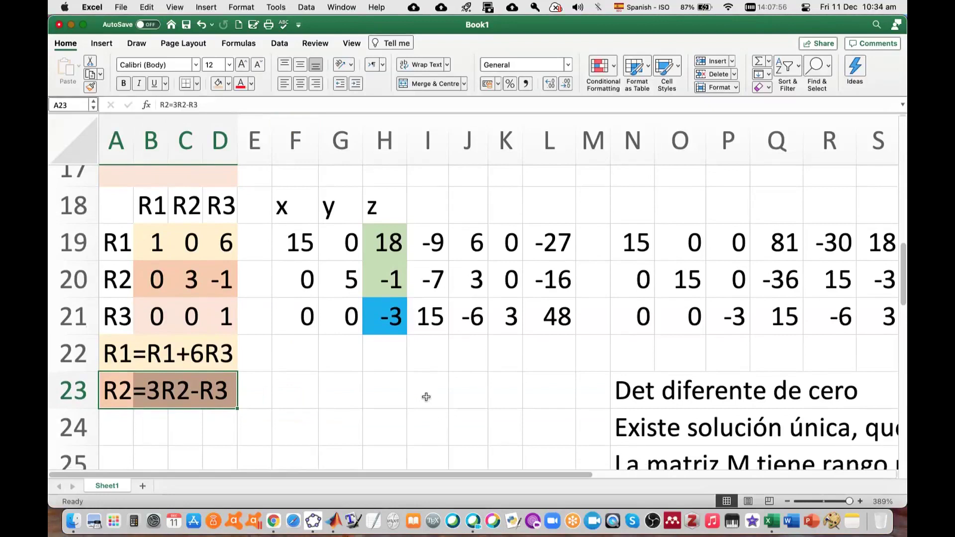
scroll(426, 396, down, 1)
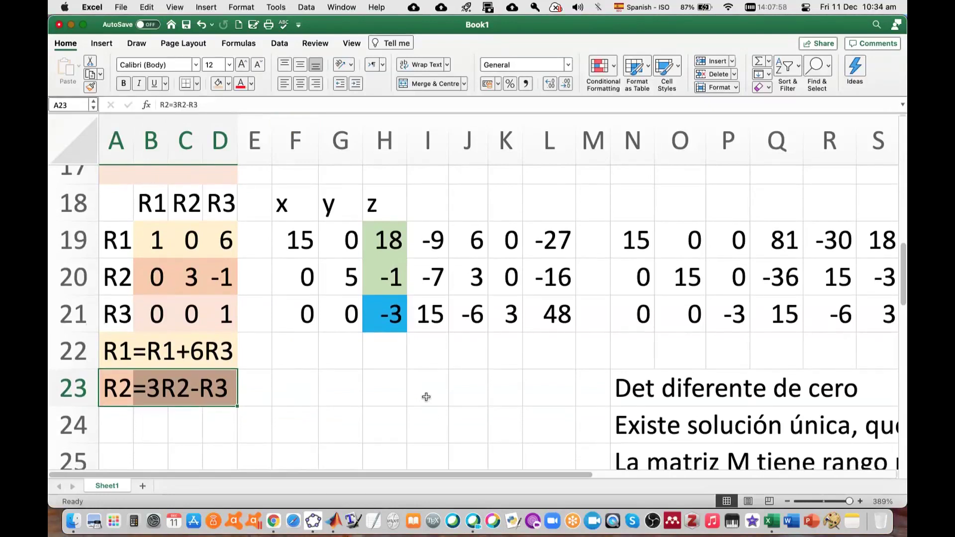
Step: Review the system, the three row-operation stages with their products, and the conclusions in N23:N26
scroll(443, 362, up, 1)
scroll(443, 362, up, 15)
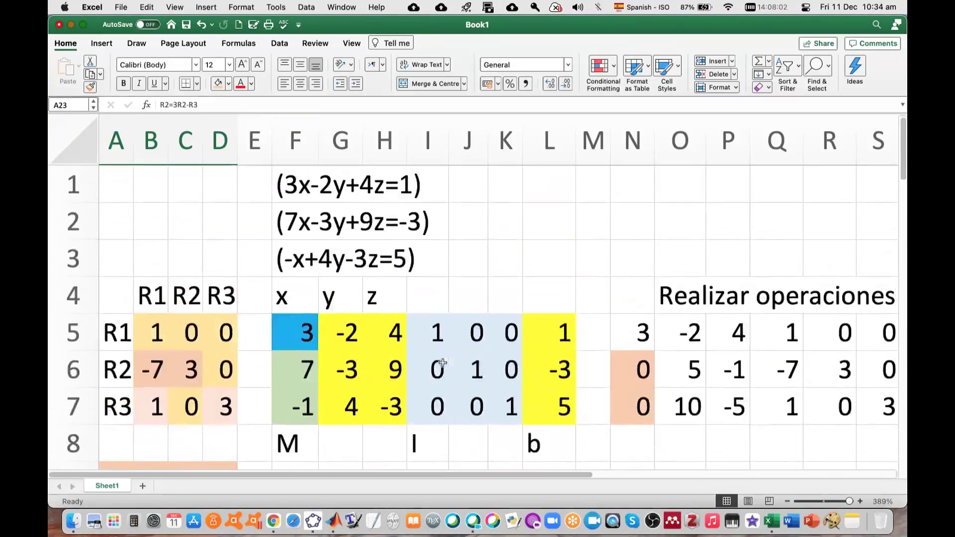
scroll(443, 362, down, 3)
scroll(443, 363, up, 3)
scroll(442, 362, down, 9)
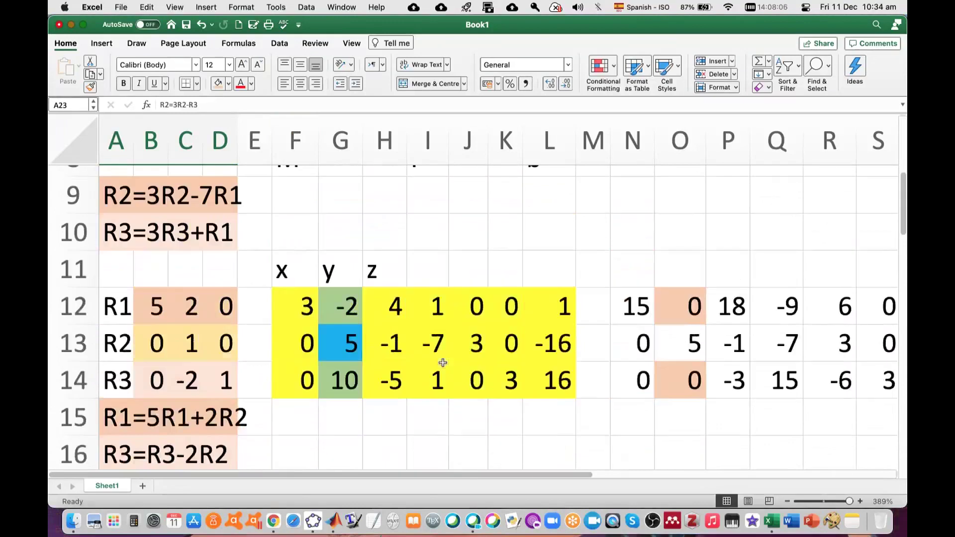
scroll(442, 362, down, 6)
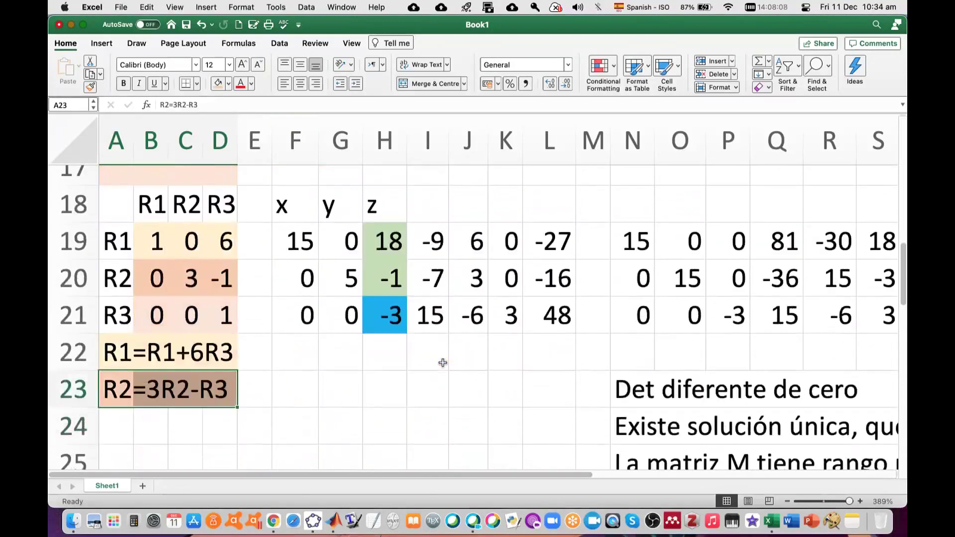
scroll(442, 362, up, 1)
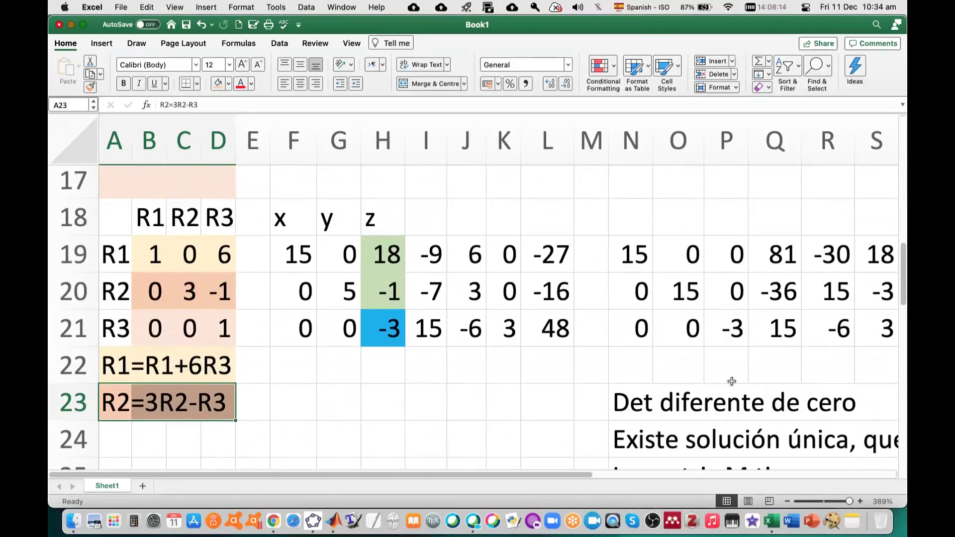
scroll(731, 382, down, 3)
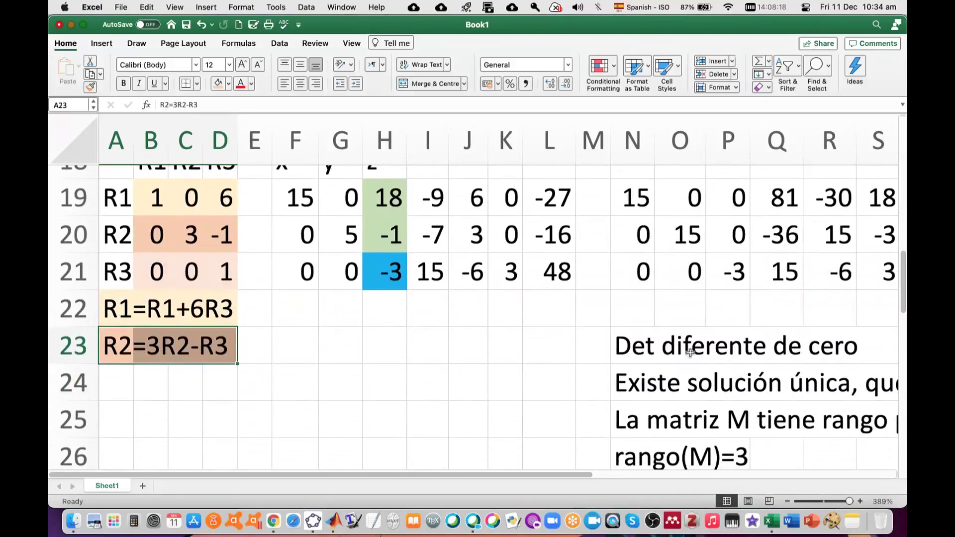
scroll(729, 402, right, 5)
scroll(729, 403, down, 1)
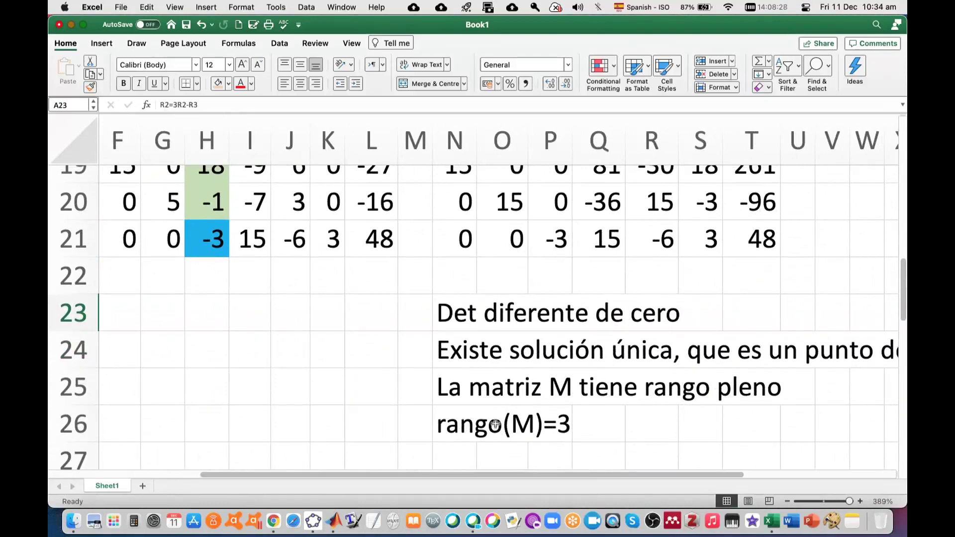
scroll(516, 287, left, 5)
scroll(516, 288, up, 3)
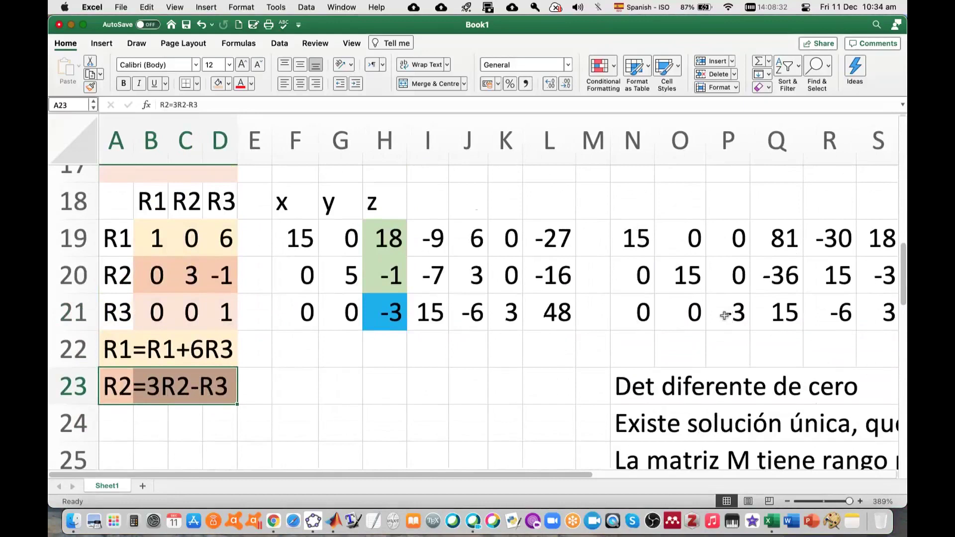
Step: Try to copy the product matrix N19:T21 to F27 with its formulas
drag(629, 226, 832, 327)
key(super+c)
scroll(833, 327, left, 4)
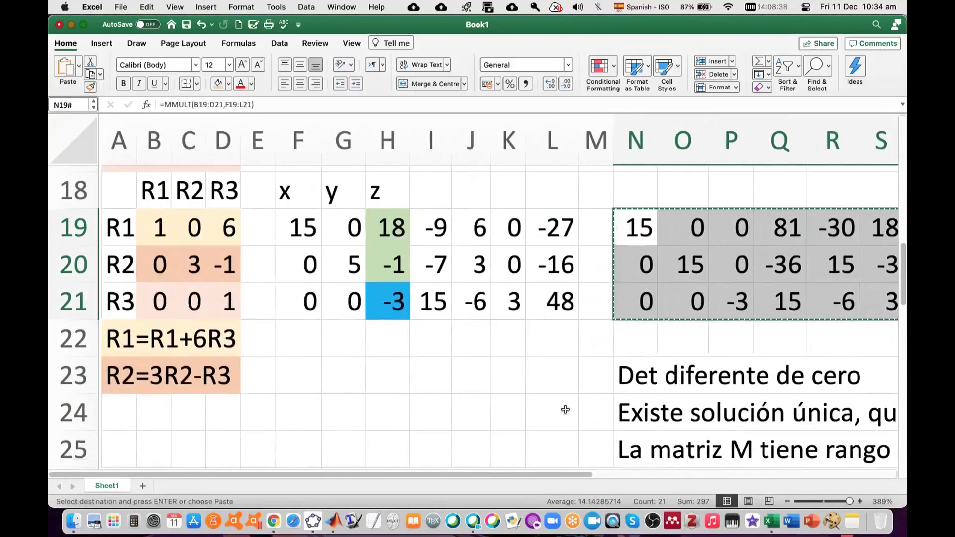
scroll(556, 410, down, 3)
scroll(556, 410, down, 1)
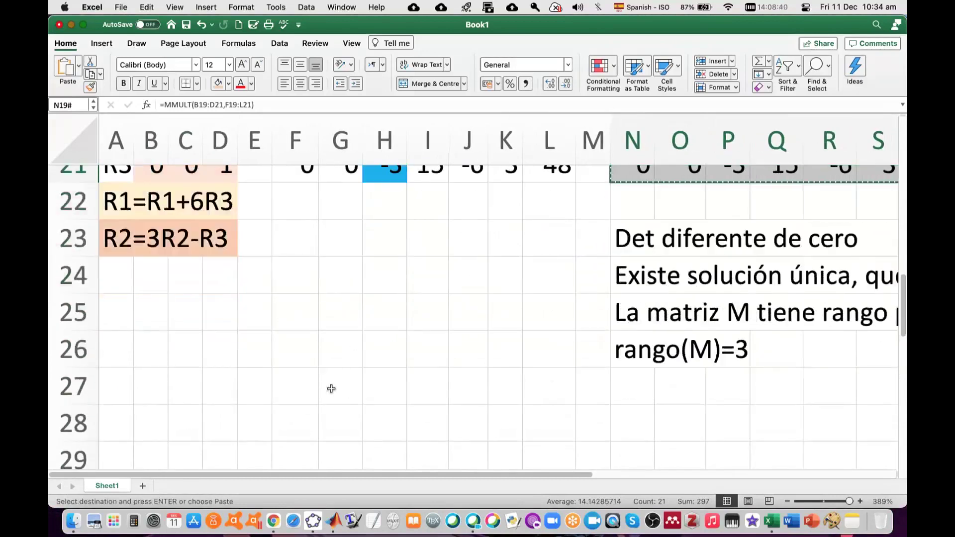
click(304, 392)
key(super+v)
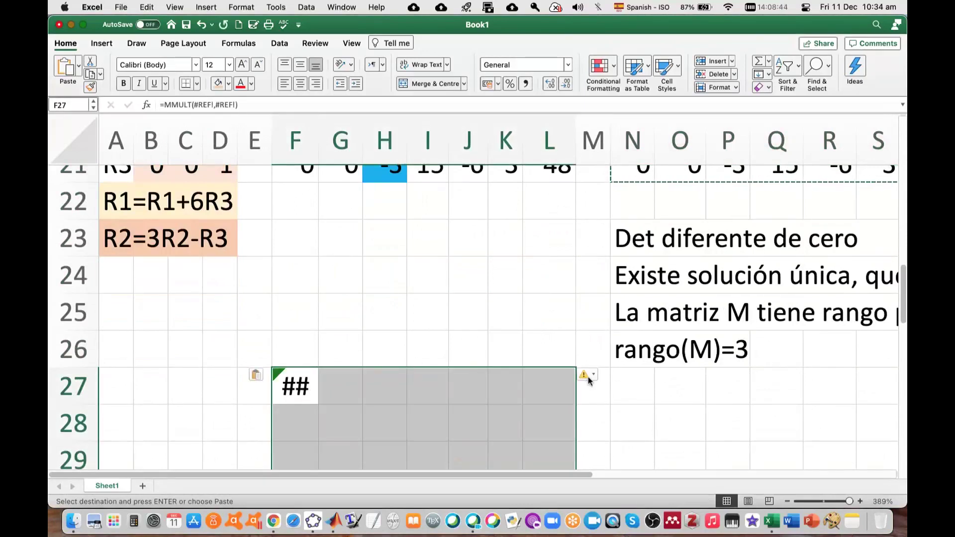
click(587, 377)
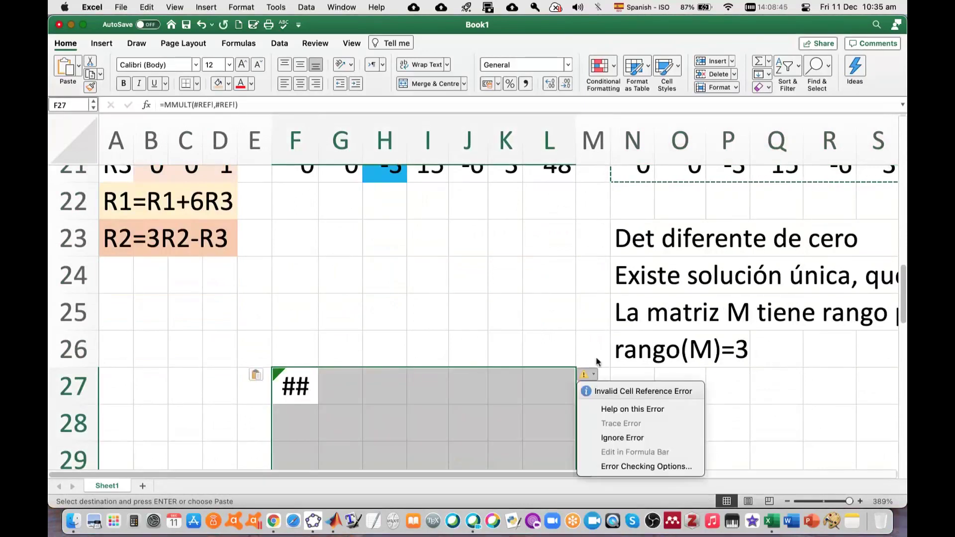
click(736, 402)
key(Escape)
key(super+z)
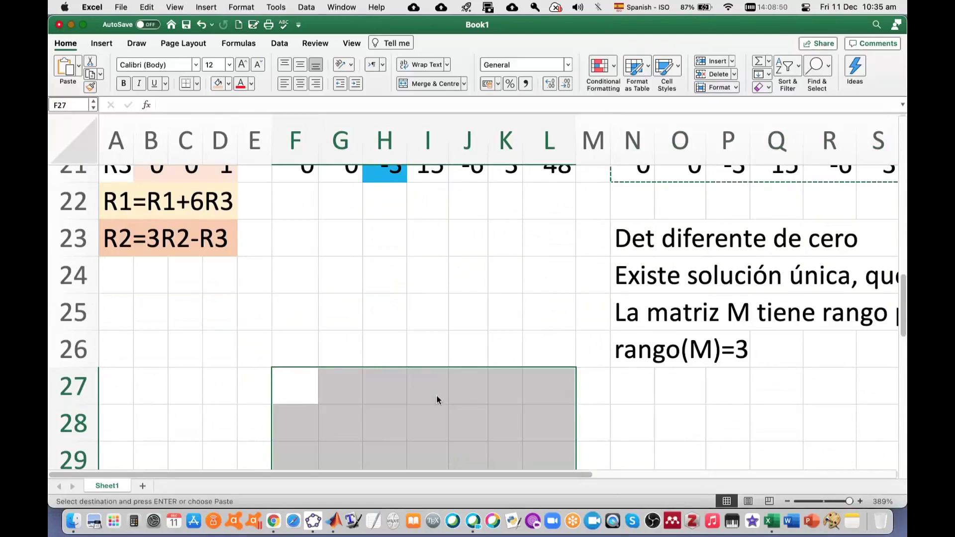
Step: Copy the product matrix N19:T21 to F27 as values only and widen columns I, J and K to fit the numbers
scroll(740, 345, up, 5)
scroll(739, 345, right, 4)
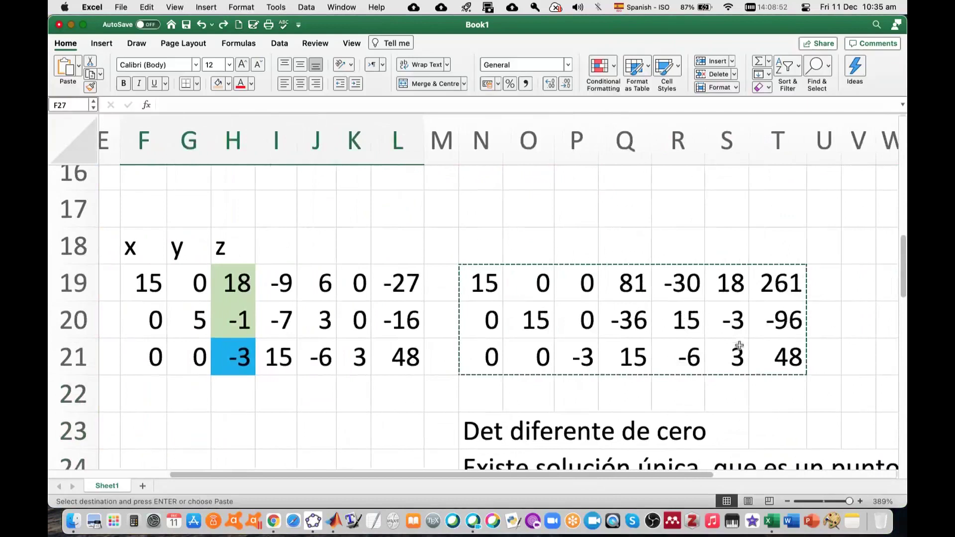
drag(472, 282, 769, 358)
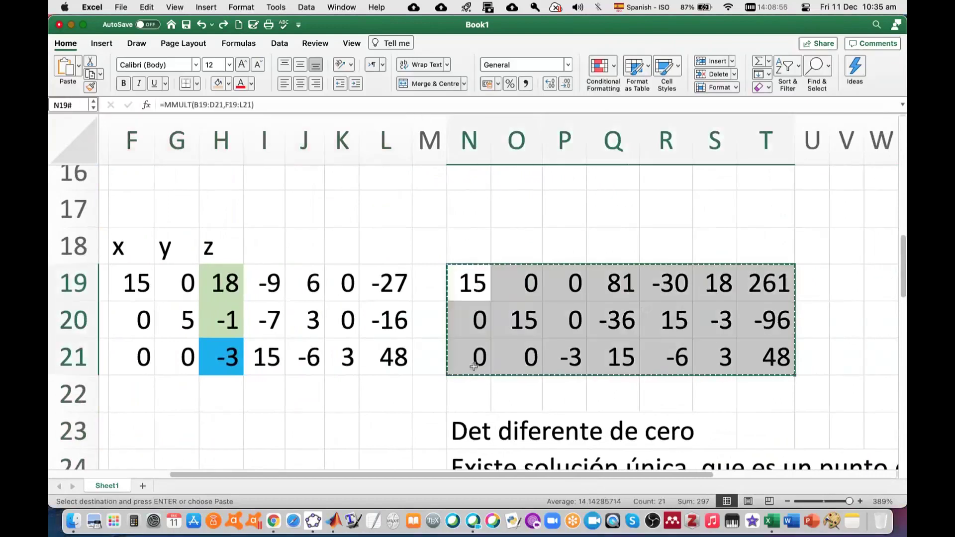
scroll(473, 366, down, 6)
scroll(473, 367, left, 5)
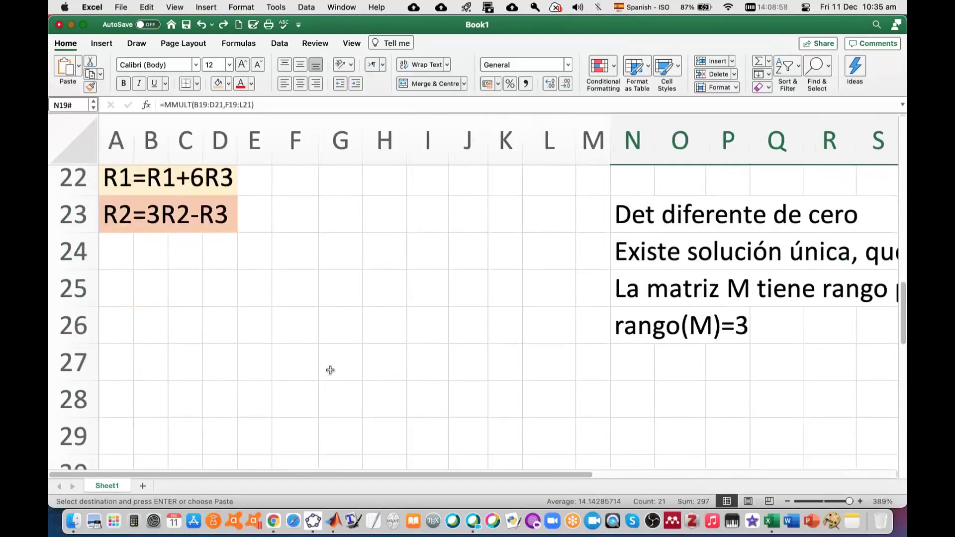
scroll(345, 368, up, 1)
scroll(345, 370, down, 2)
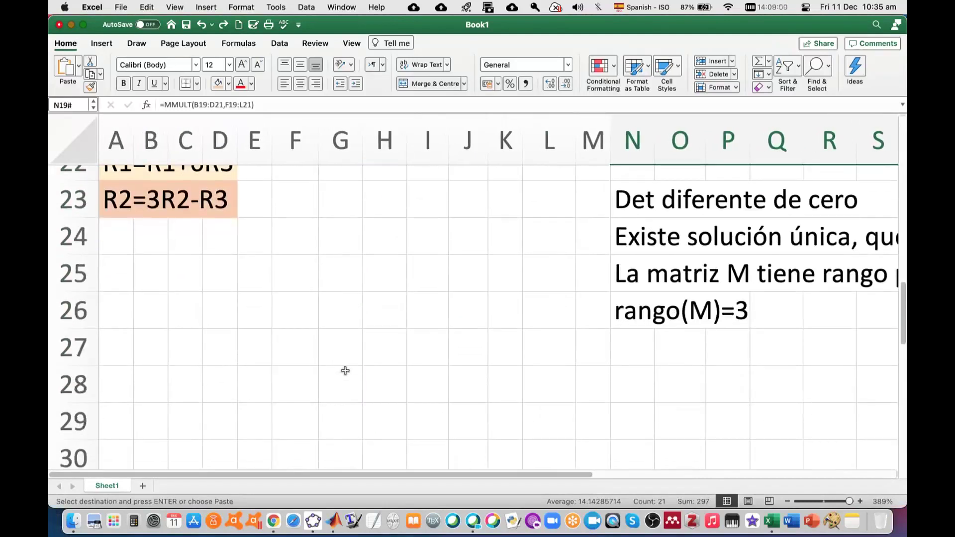
click(299, 354)
key(super+v)
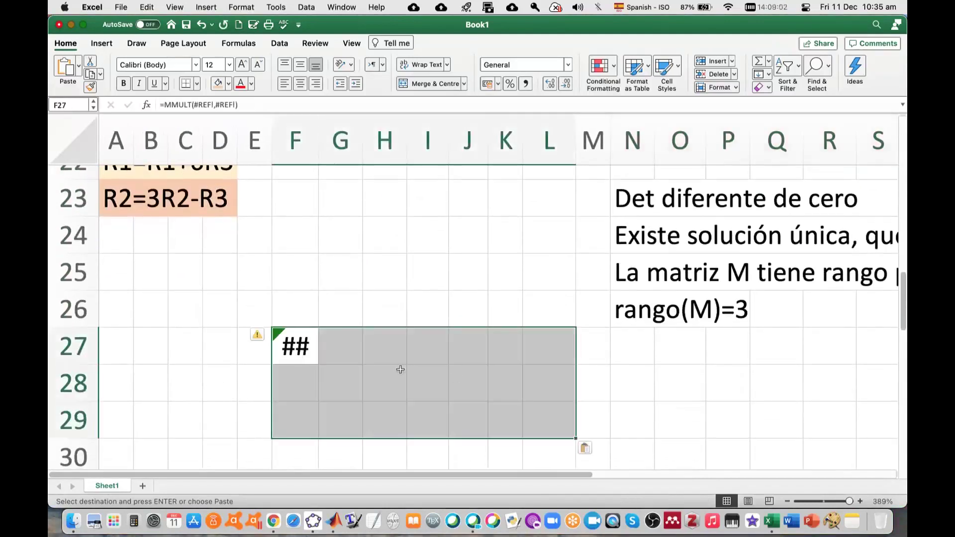
click(589, 448)
click(620, 371)
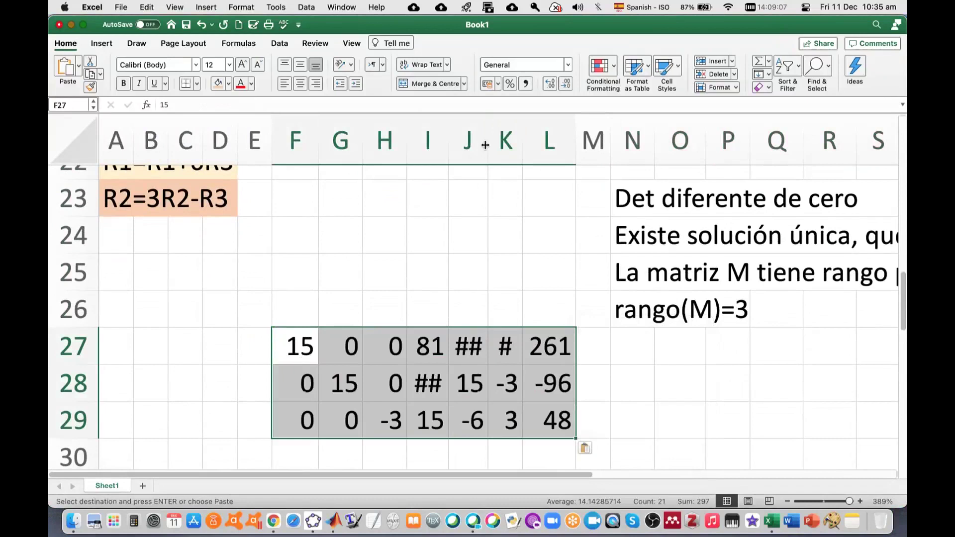
double_click(485, 144)
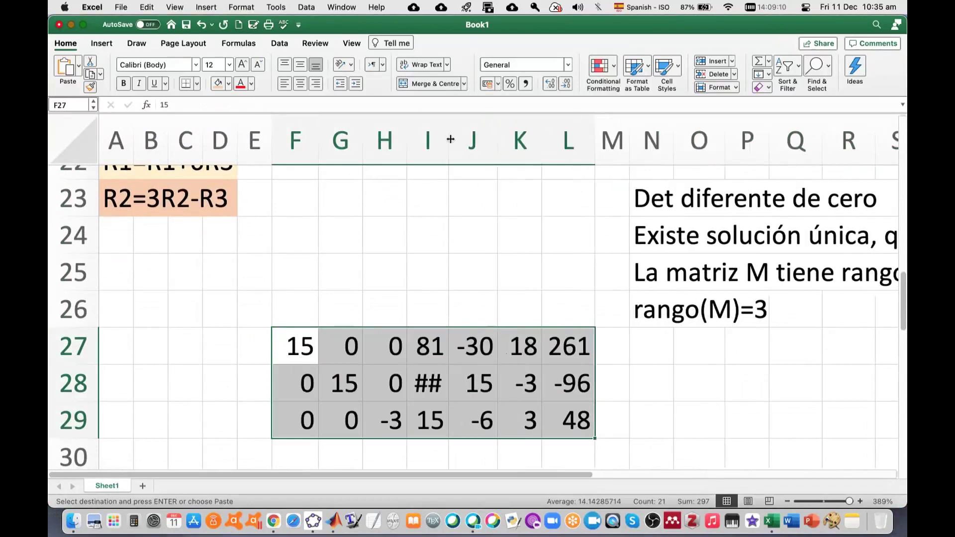
double_click(450, 140)
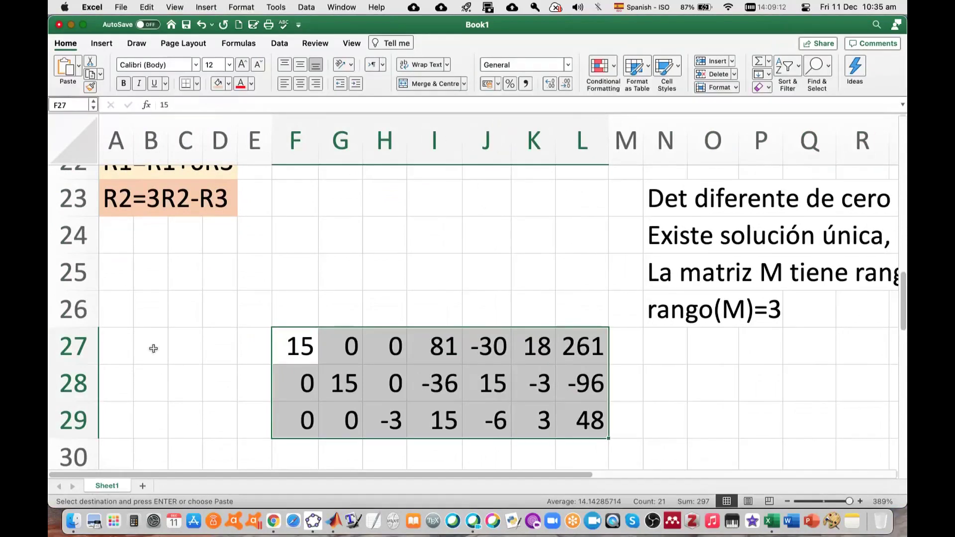
Step: Enter =1/15 in B27 and widen column B enough to show two decimals
click(153, 349)
text(=1/15)
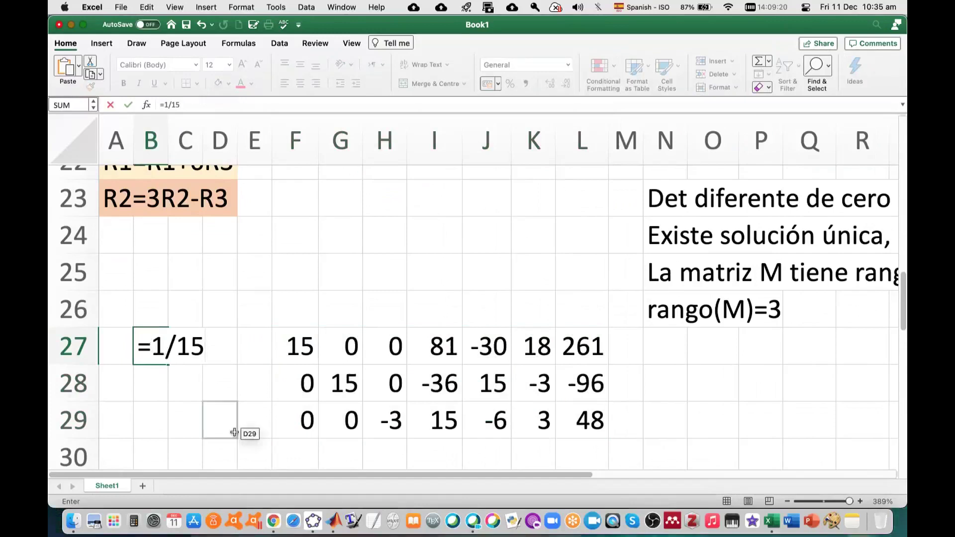
key(Return)
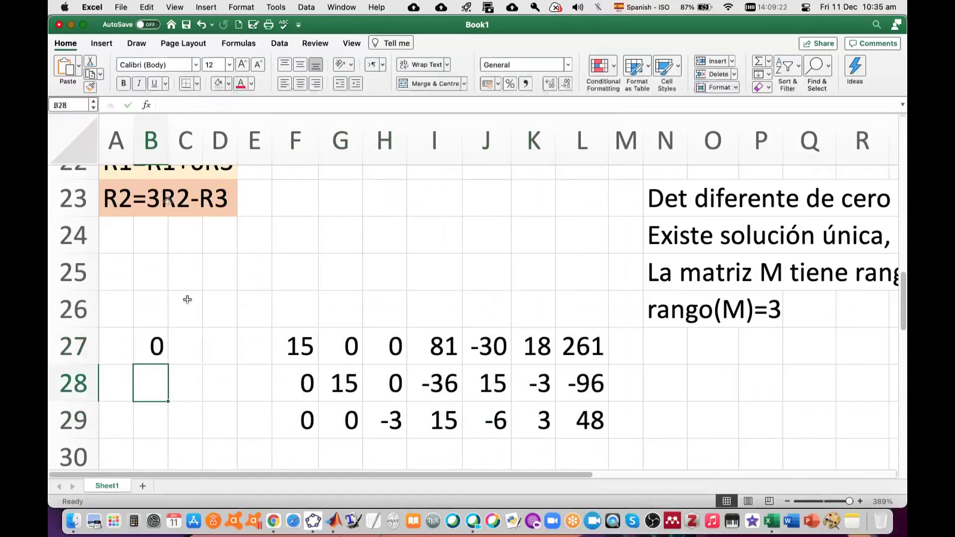
drag(166, 146, 301, 140)
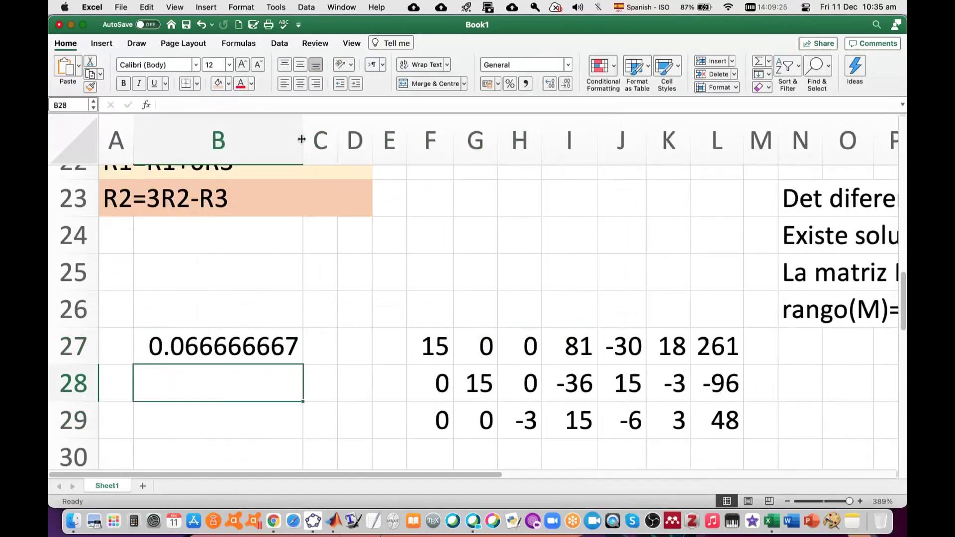
drag(301, 140, 203, 140)
Step: Enter =1/15 in C28 and widen column C enough to show two decimals
click(228, 382)
text(=1/1)
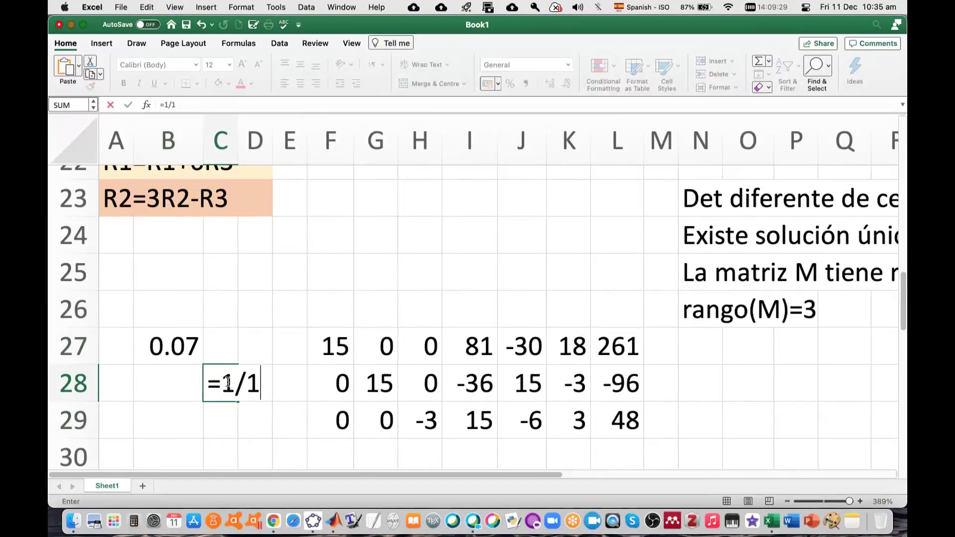
key(Return)
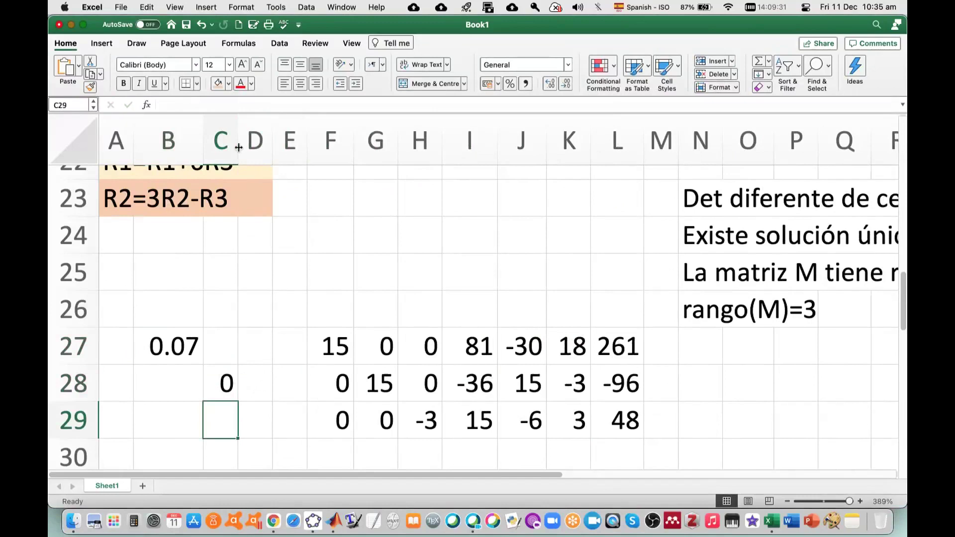
drag(238, 147, 273, 148)
Step: Enter =1/(-3) in D29 and widen column D enough to show one decimal
click(288, 429)
text(=1/(-3))
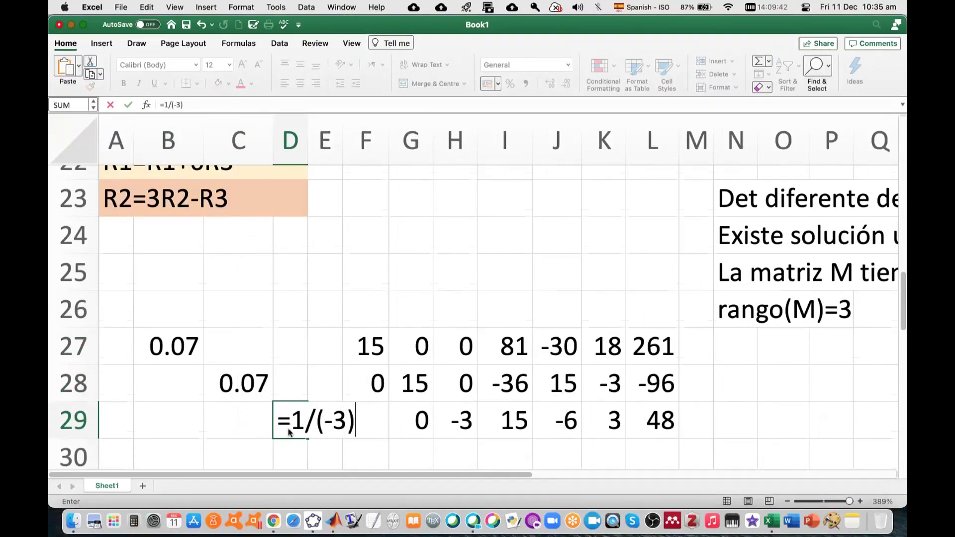
key(Return)
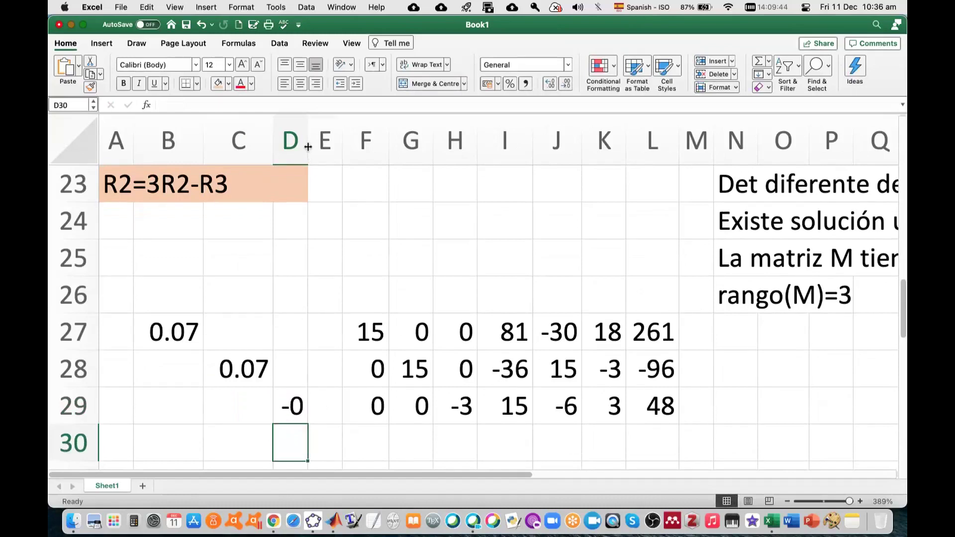
drag(307, 146, 338, 146)
Step: Fill the off-diagonal cells of the scaling matrix B27:D29 with 0
click(235, 337)
text(0)
key(Tab)
text(0)
click(157, 363)
text(0)
click(305, 362)
text(0)
click(175, 404)
text(0)
click(228, 399)
text(0)
Step: Label the scaling matrix's rows in A27:A29 and its columns in B26:D26 as R1, R2 and R3
text(R1)
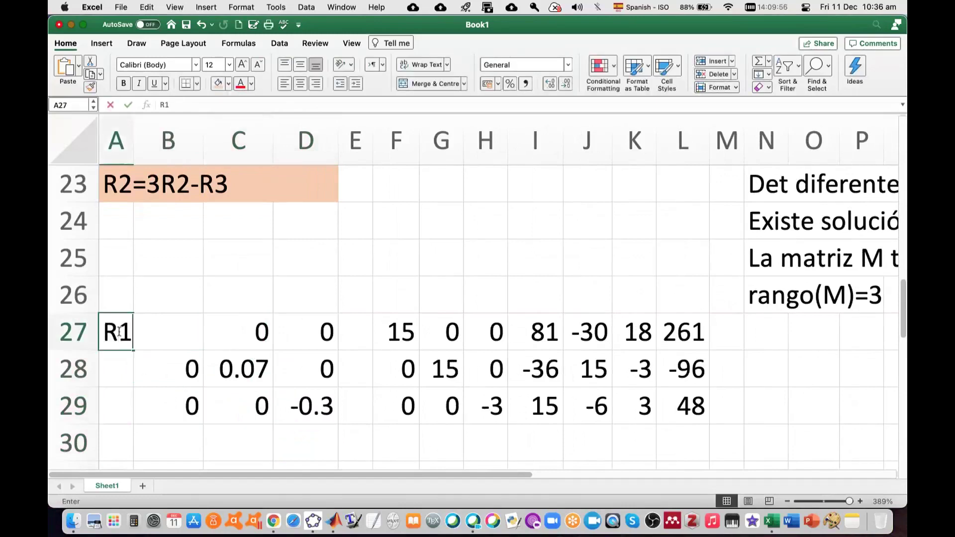
click(175, 289)
text(R1)
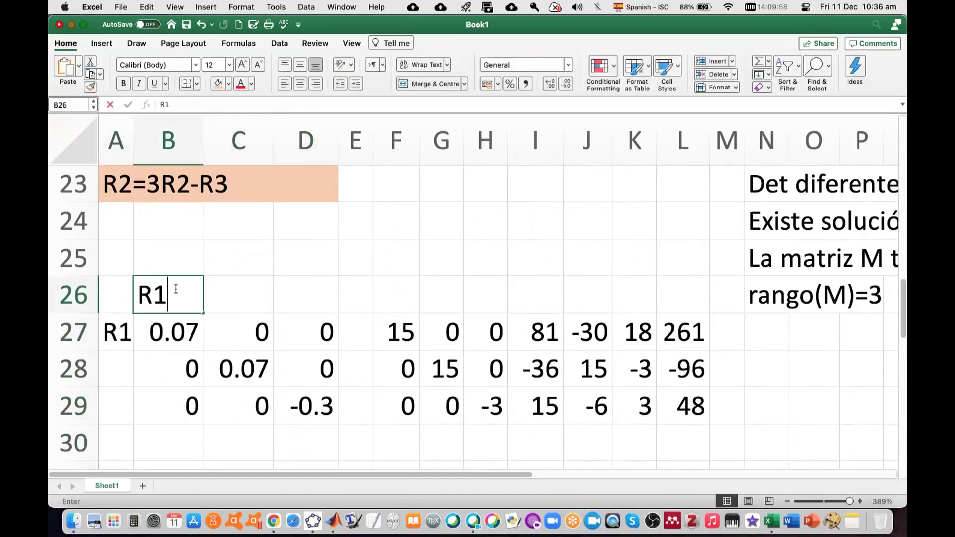
click(114, 362)
text(R2)
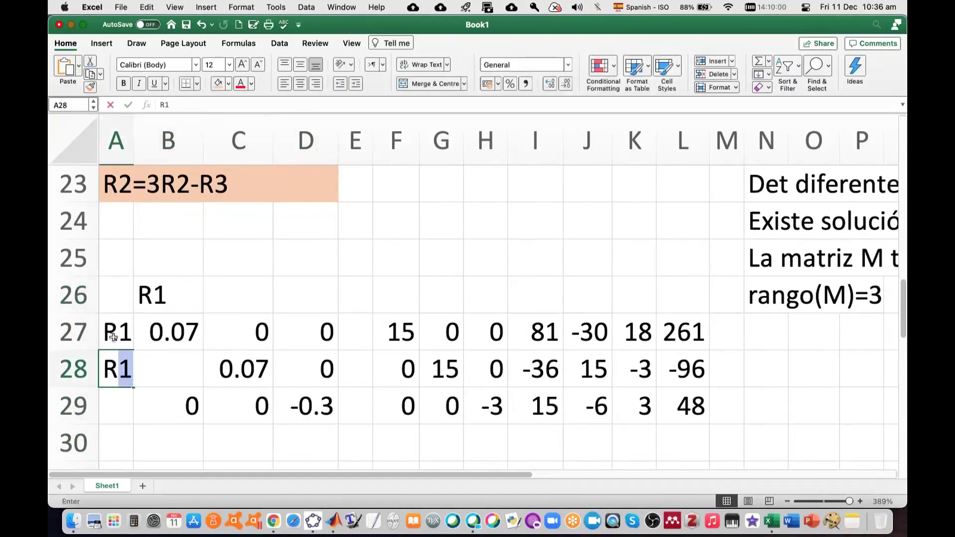
click(246, 303)
text(R2)
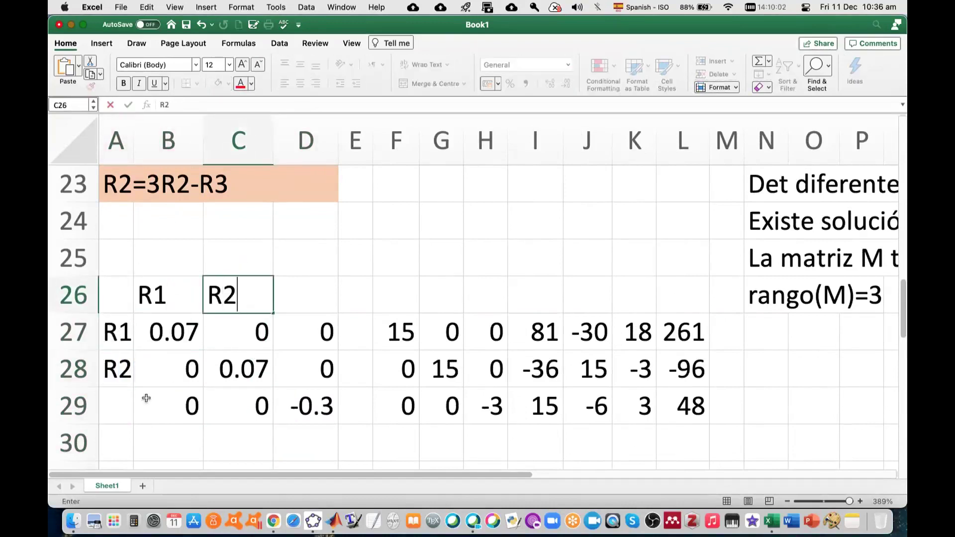
click(118, 408)
text(R3)
click(299, 287)
text(R3)
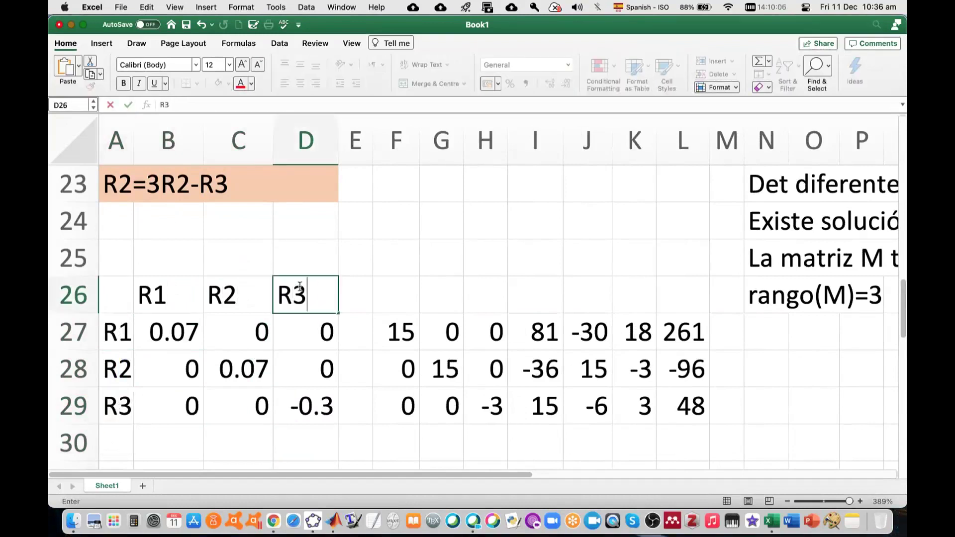
click(396, 305)
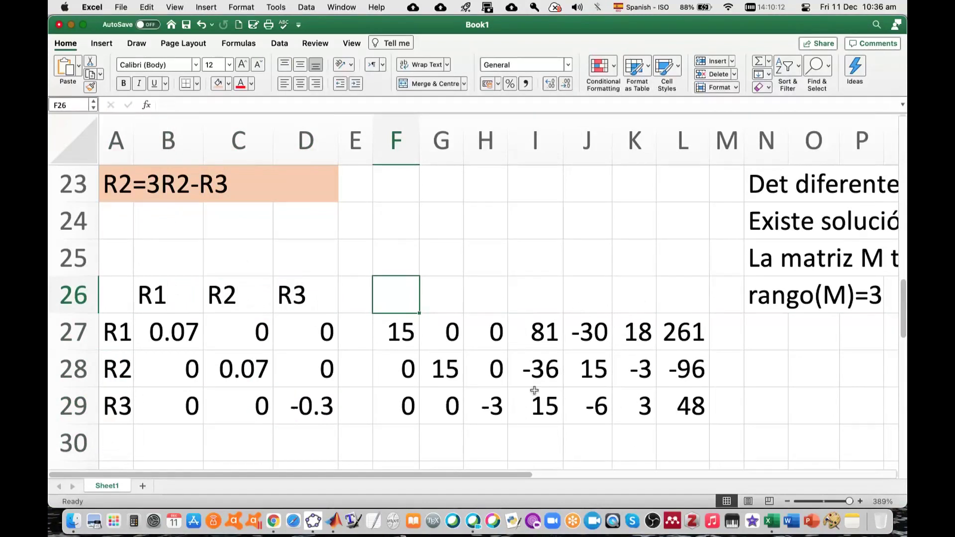
Step: Enter =MMULT(B27:D29,F27:L29) in F31 to multiply the scaling matrix by the diagonalised augmented matrix
scroll(569, 376, down, 2)
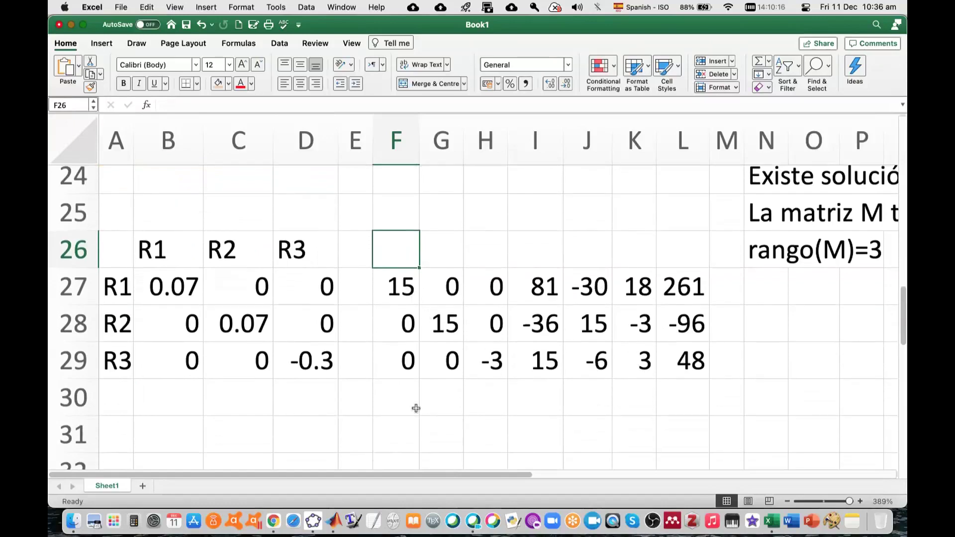
click(406, 428)
text(=mmult)
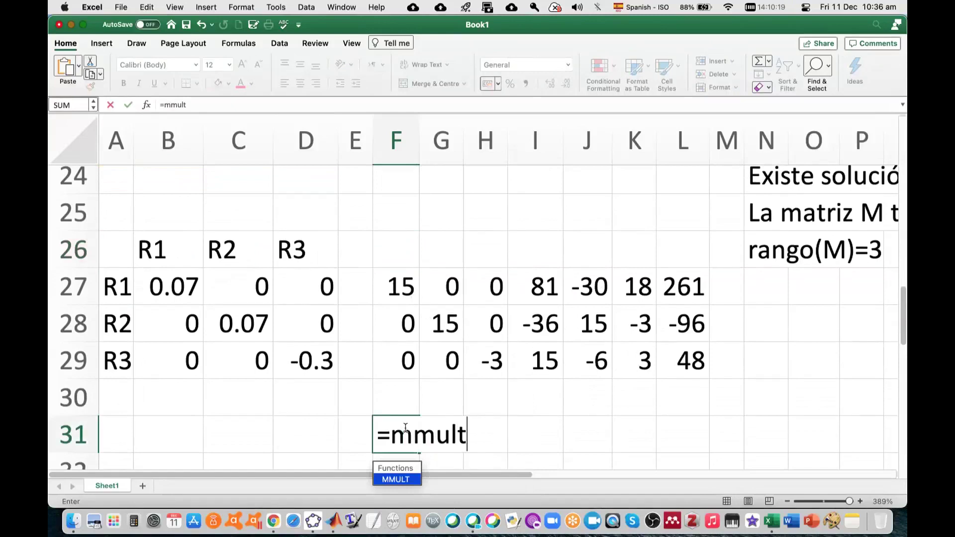
text(()
drag(170, 287, 284, 355)
text(,)
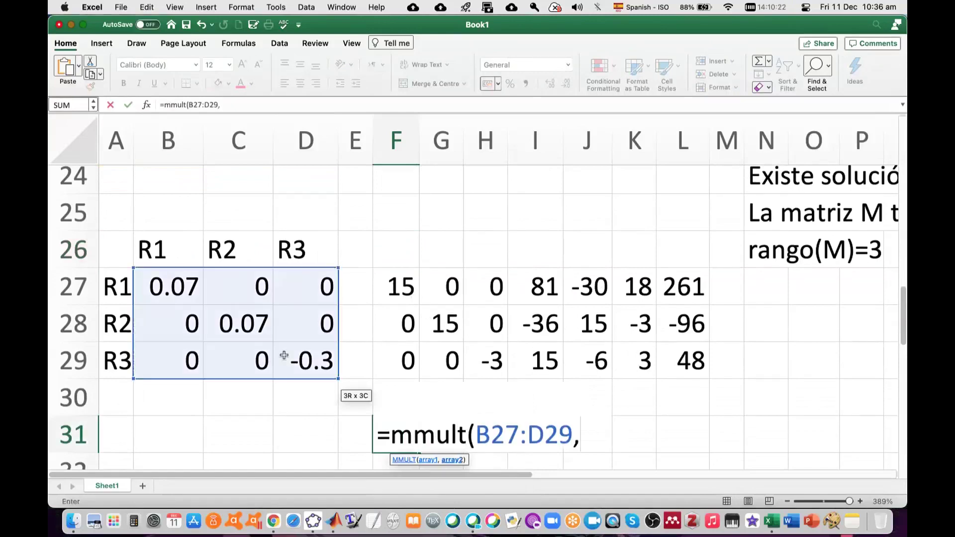
click(398, 287)
drag(440, 281, 678, 350)
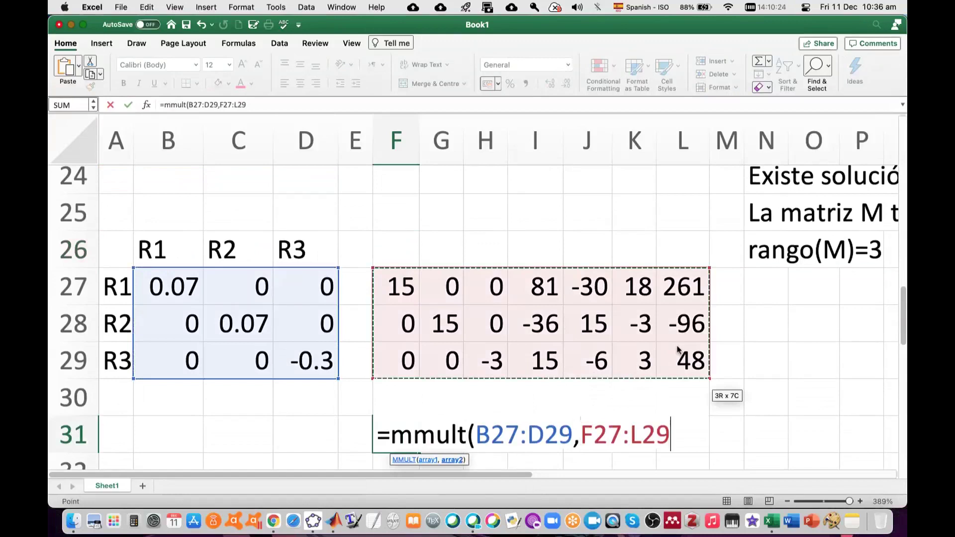
key(Return)
Step: Highlight the diagonal cells F27, G28 and H29 of the diagonalised matrix with the light orange fill
scroll(703, 294, up, 1)
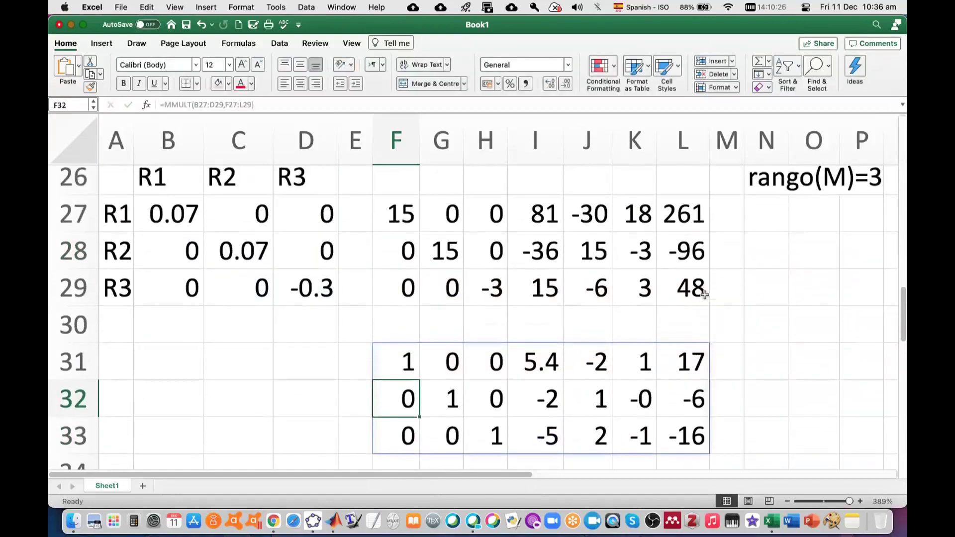
click(403, 214)
click(229, 84)
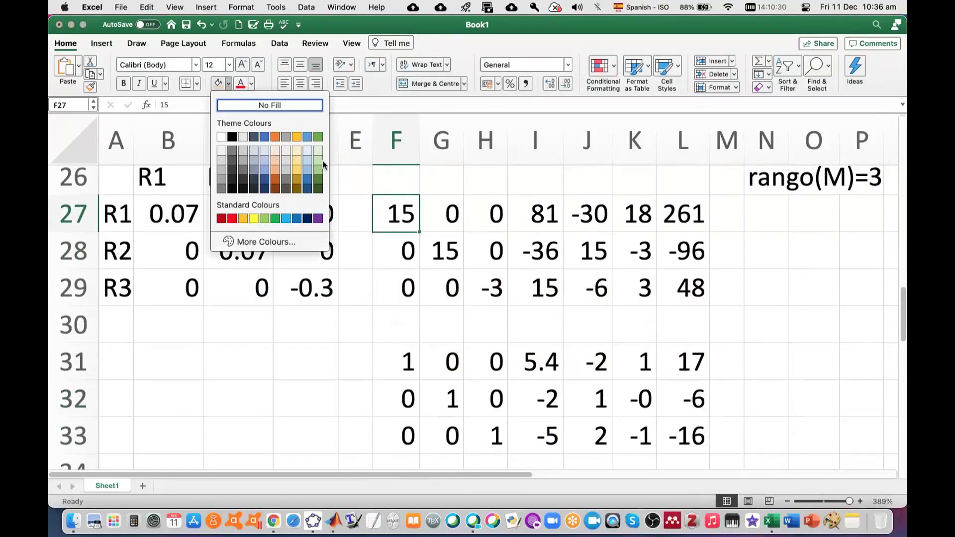
click(446, 250)
super+click(445, 252)
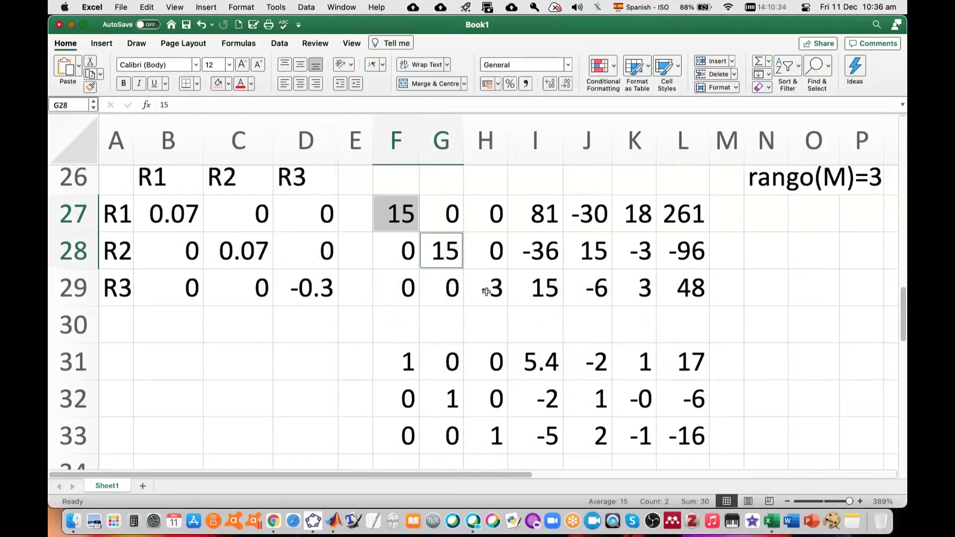
super+click(486, 291)
click(218, 83)
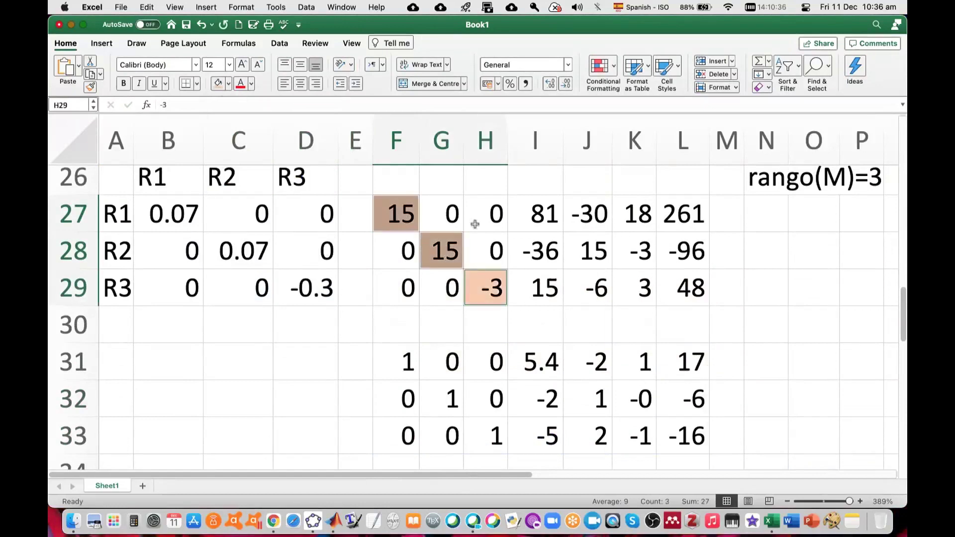
click(514, 248)
Step: Shade the solution column L31:L33 of the product matrix with a light blue fill
scroll(643, 312, down, 2)
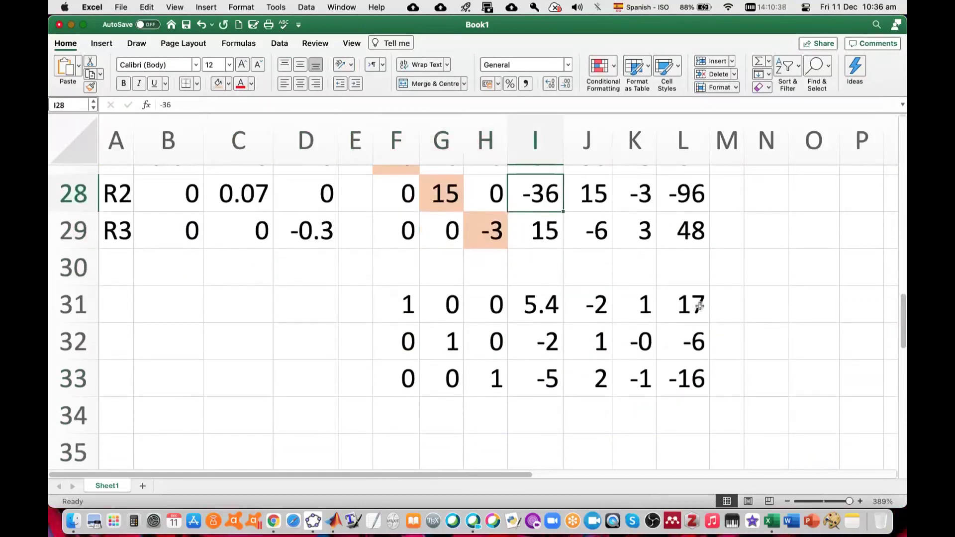
drag(694, 297, 693, 378)
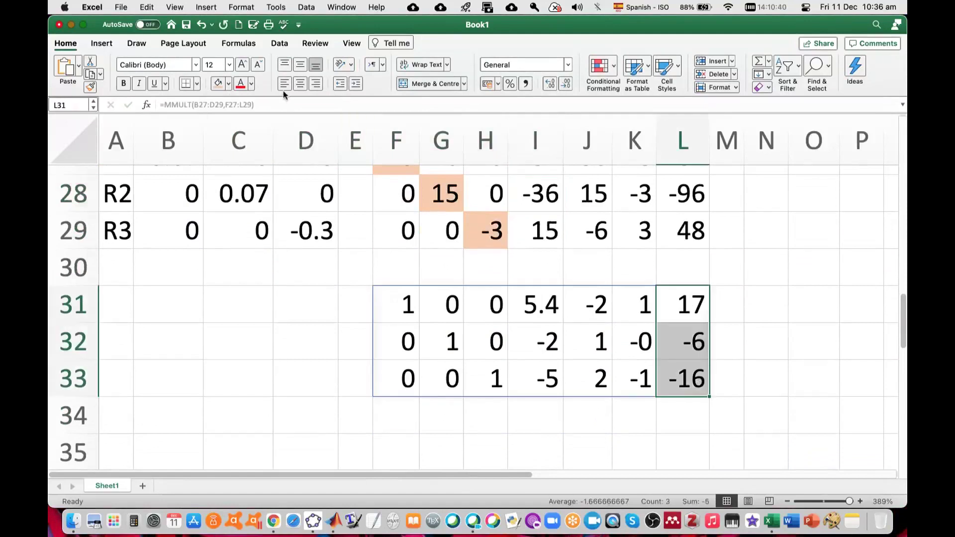
click(228, 83)
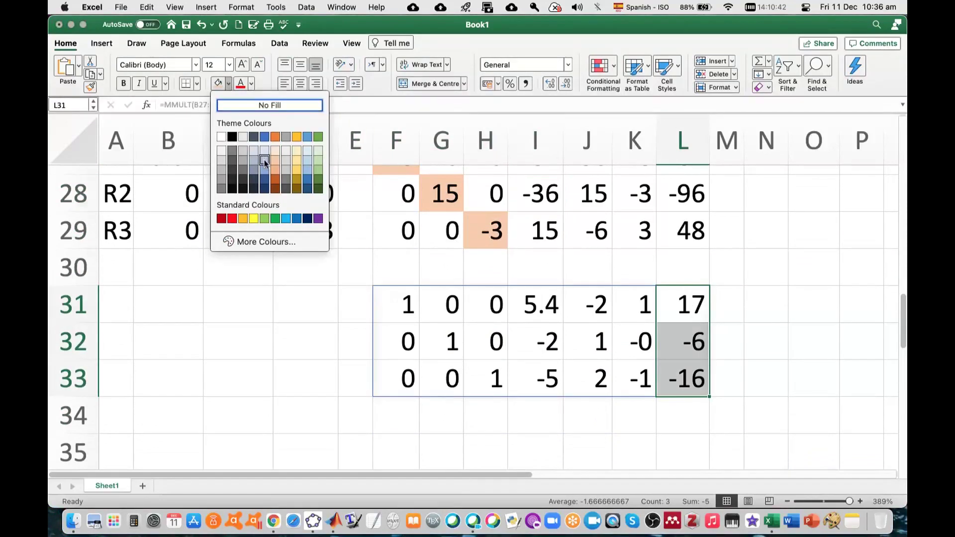
click(264, 161)
Step: Apply a separate fill colour to the 3x3 block I31:K33 of the product matrix
drag(537, 308, 629, 381)
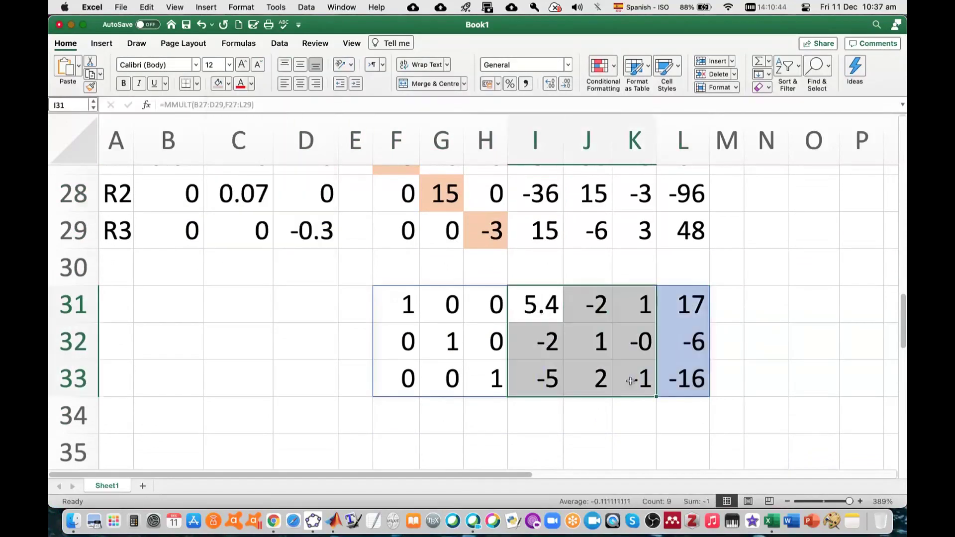
click(228, 83)
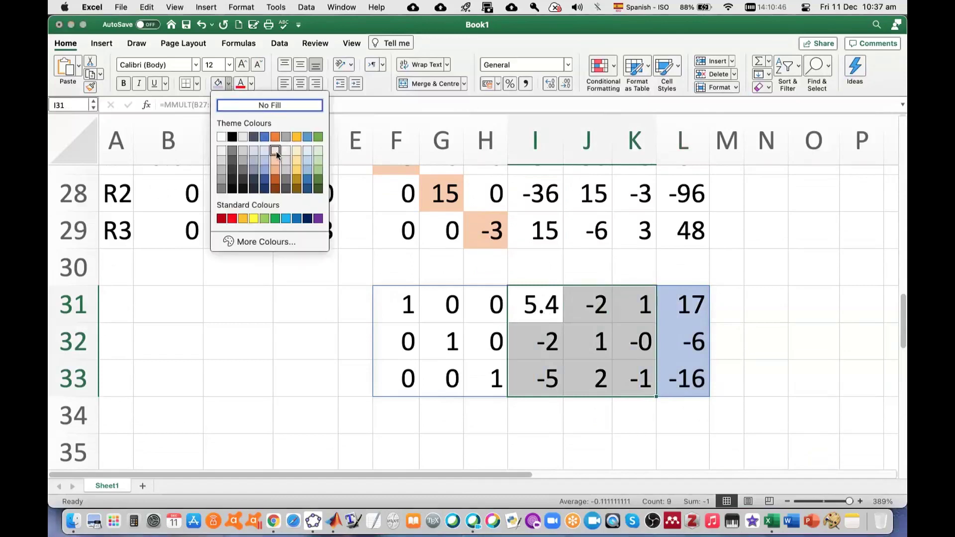
Step: Fill the inverse matrix I31:K33 with the lightest orange theme colour and widen columns I to K to show decimals
click(275, 154)
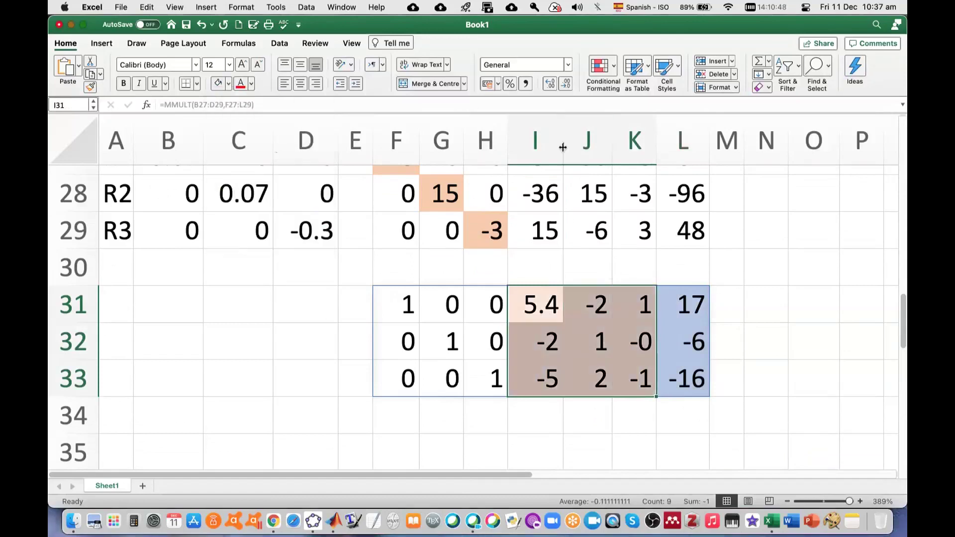
drag(562, 147, 767, 141)
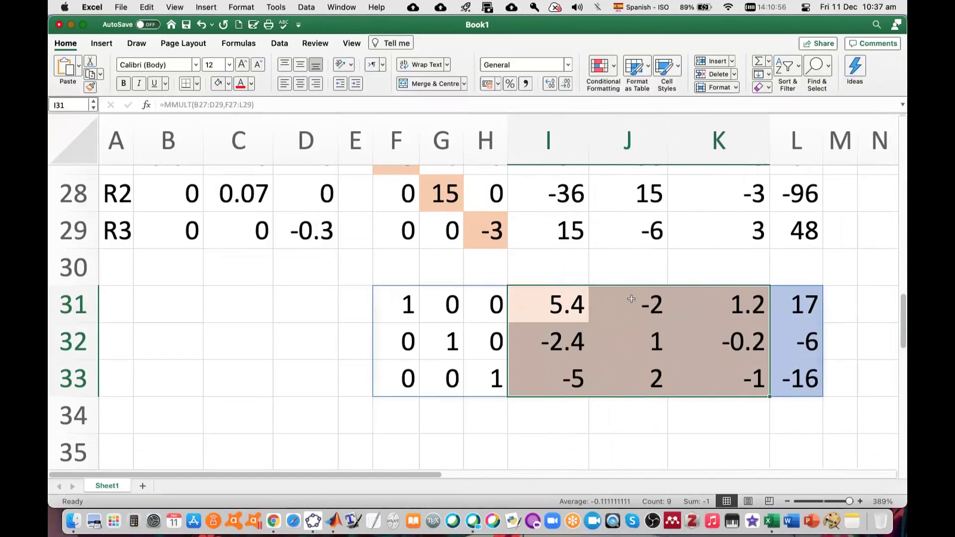
Step: Enter the label M*M^{-1} in cell B35, below the inverse matrix results
scroll(661, 341, down, 1)
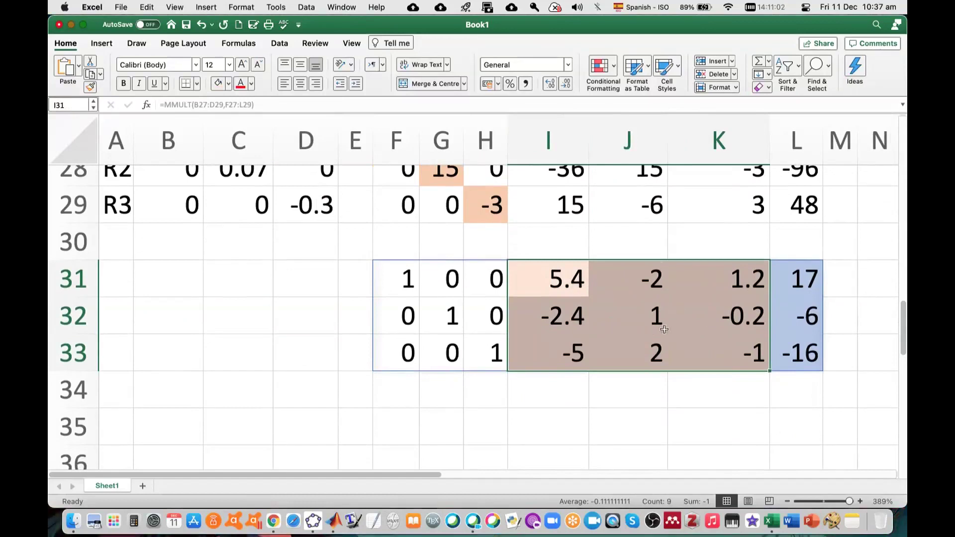
scroll(663, 329, down, 4)
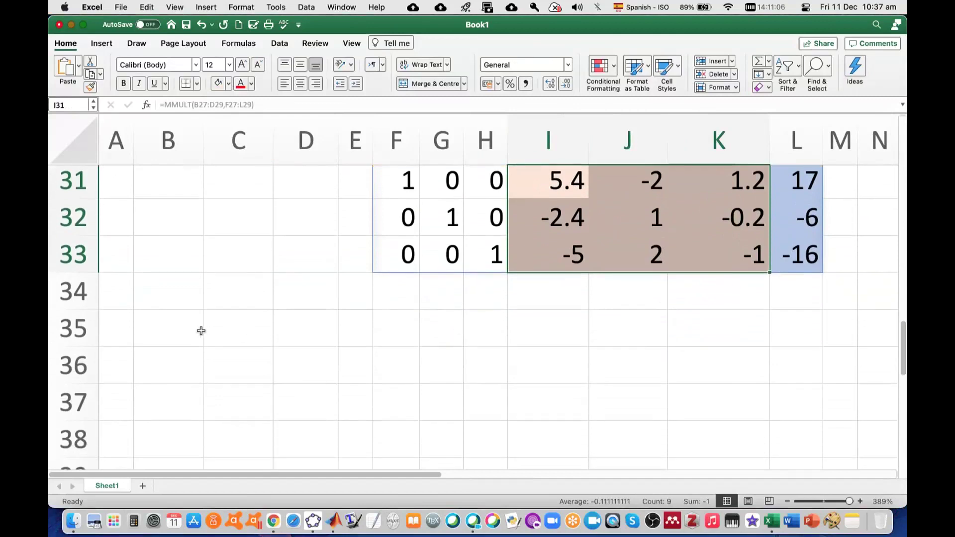
click(179, 336)
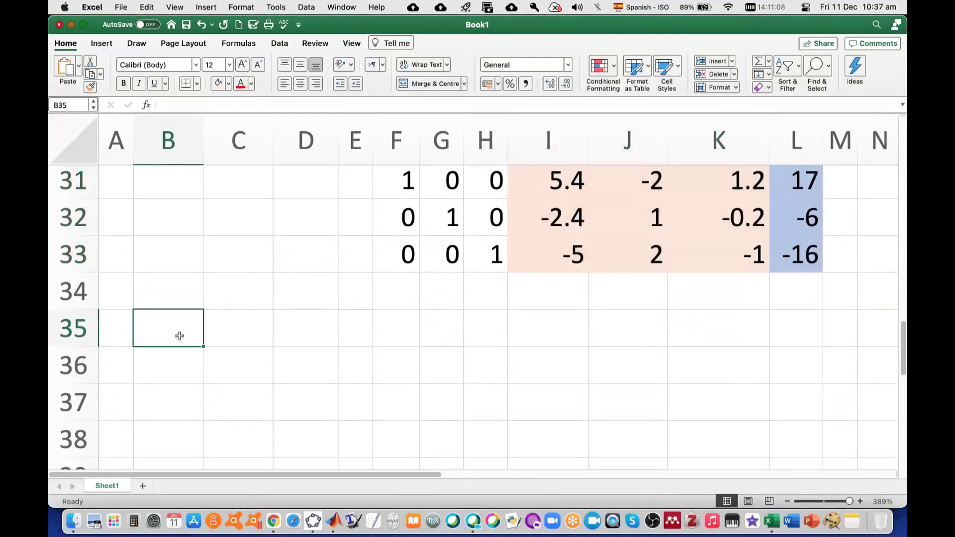
text(M*)
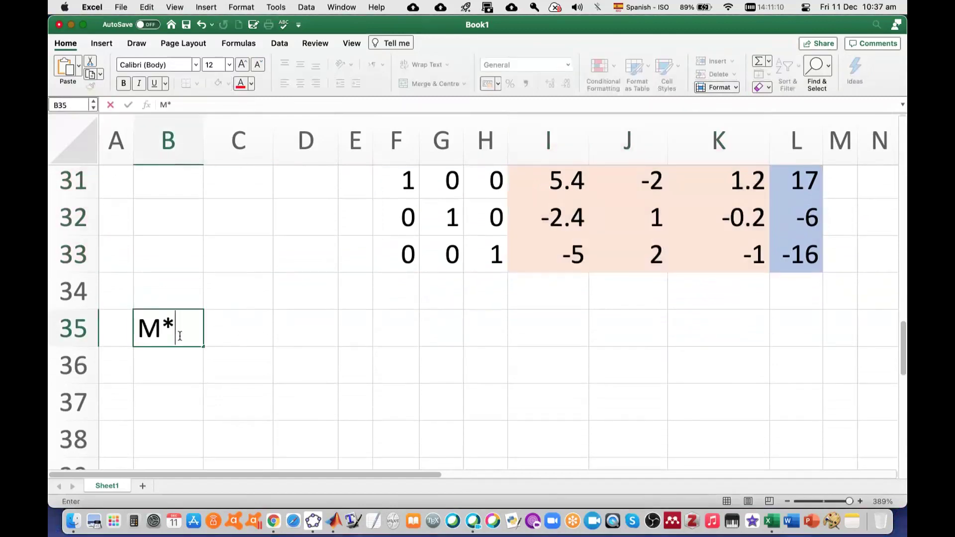
text(M^{)
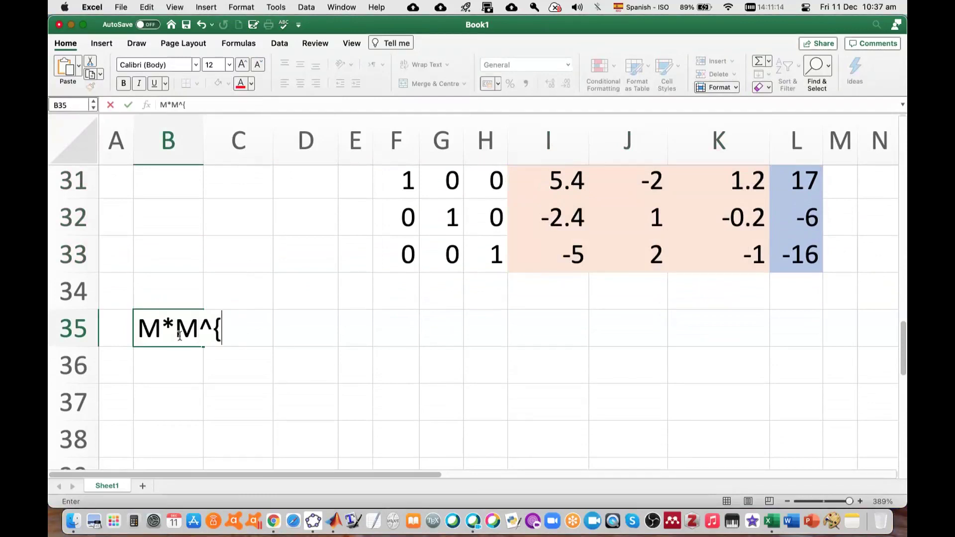
text(-1})
key(Return)
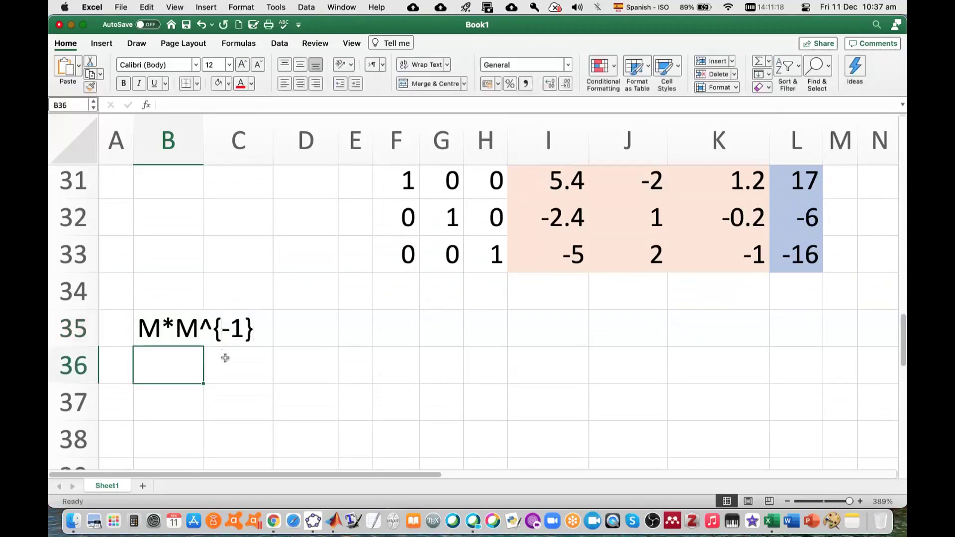
Step: Copy the coefficient matrix M from F5:H7 and paste it at B36, under the M*M^{-1} label
scroll(216, 364, up, 10)
scroll(216, 364, up, 2)
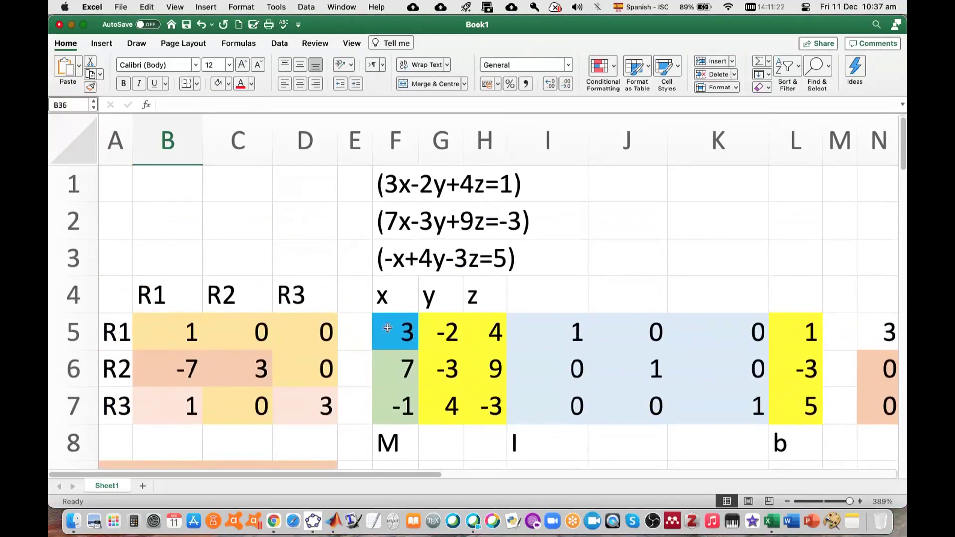
drag(387, 328, 488, 411)
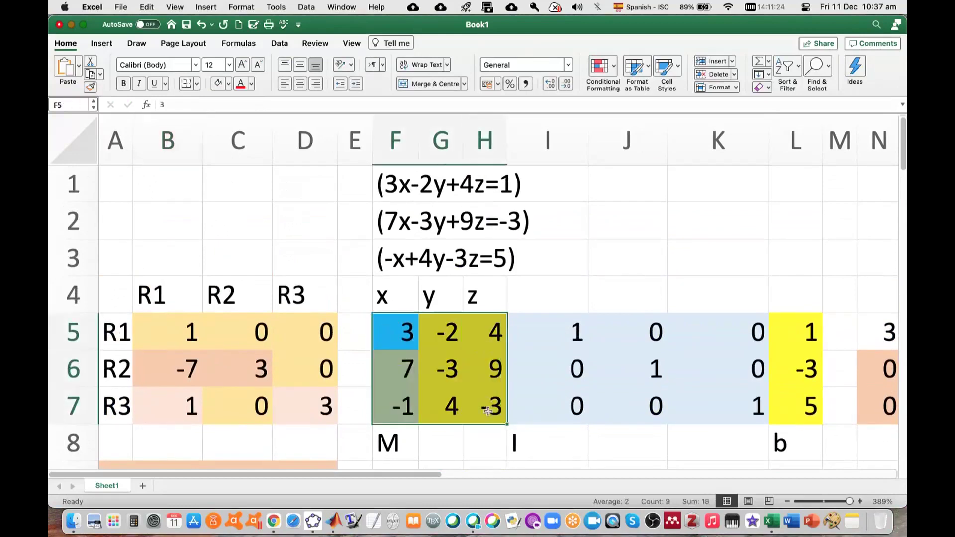
key(cmd+c)
scroll(425, 416, down, 9)
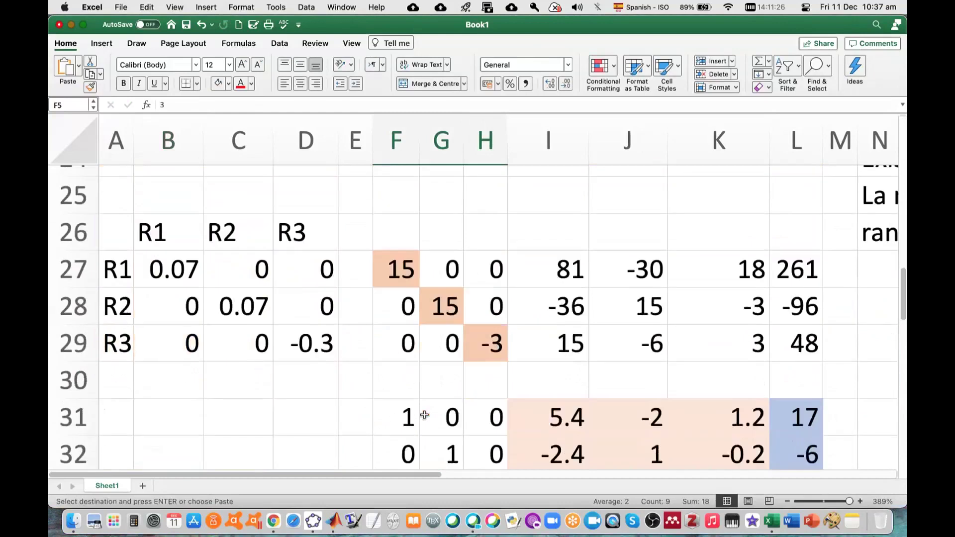
scroll(425, 414, down, 3)
click(179, 347)
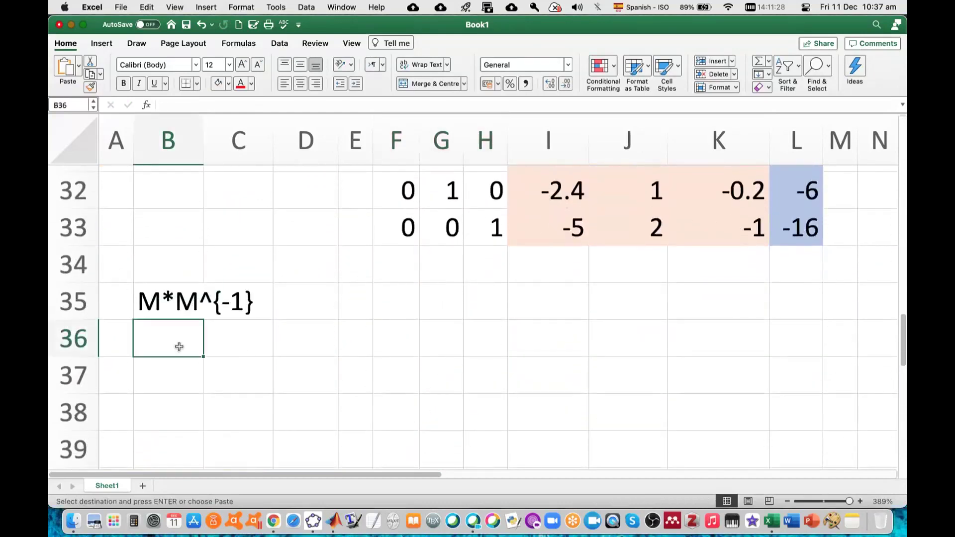
key(cmd+v)
Step: Copy the inverse matrix I31:K33 and paste it at E36 as values only
scroll(613, 264, up, 1)
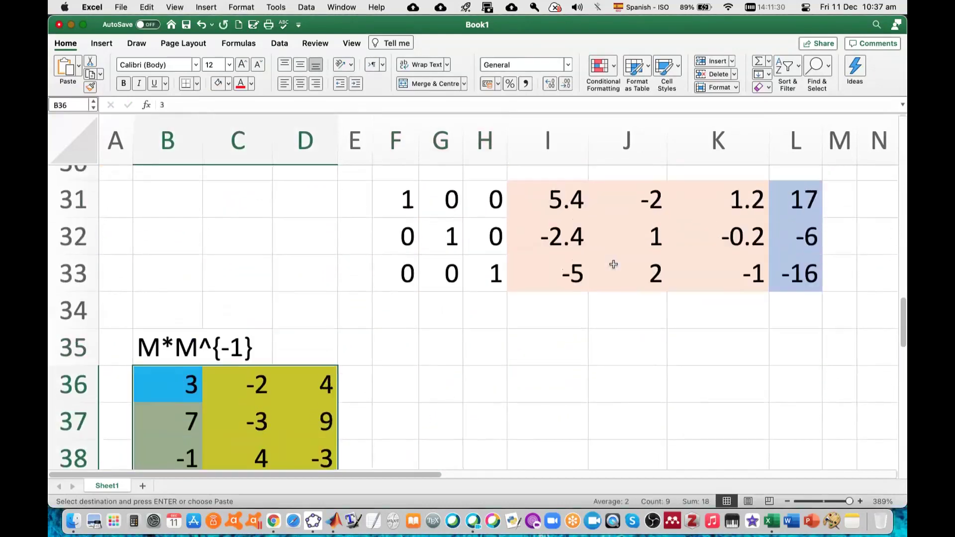
drag(557, 204, 723, 275)
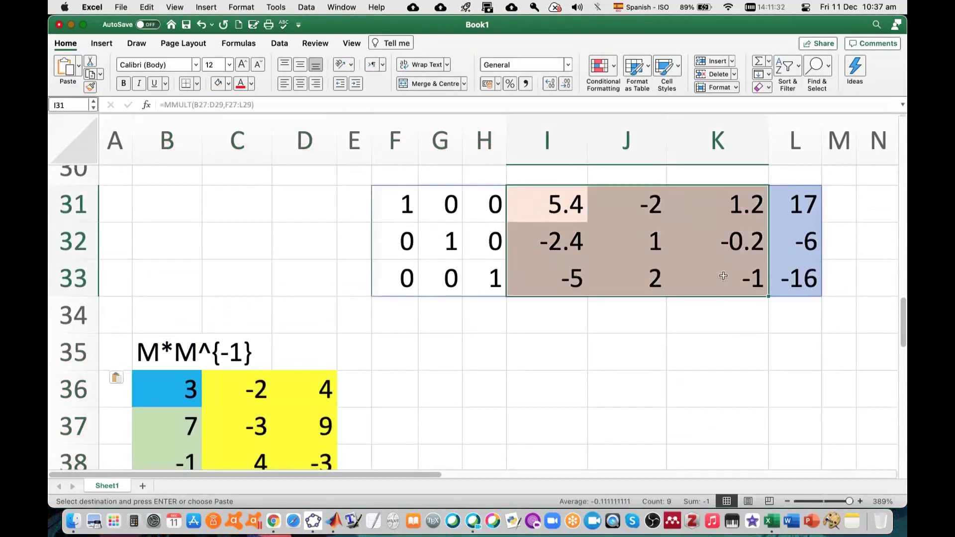
scroll(645, 367, down, 5)
click(355, 236)
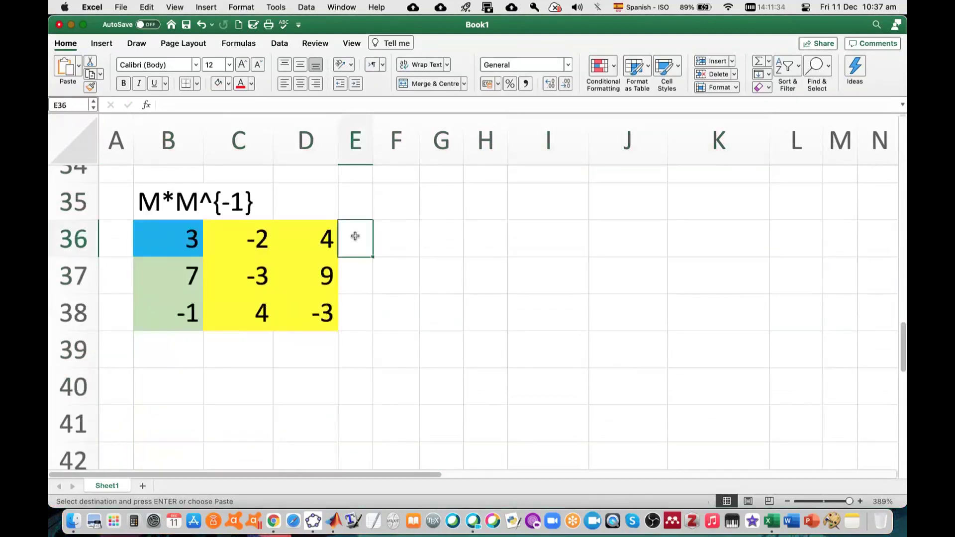
key(cmd+v)
click(475, 341)
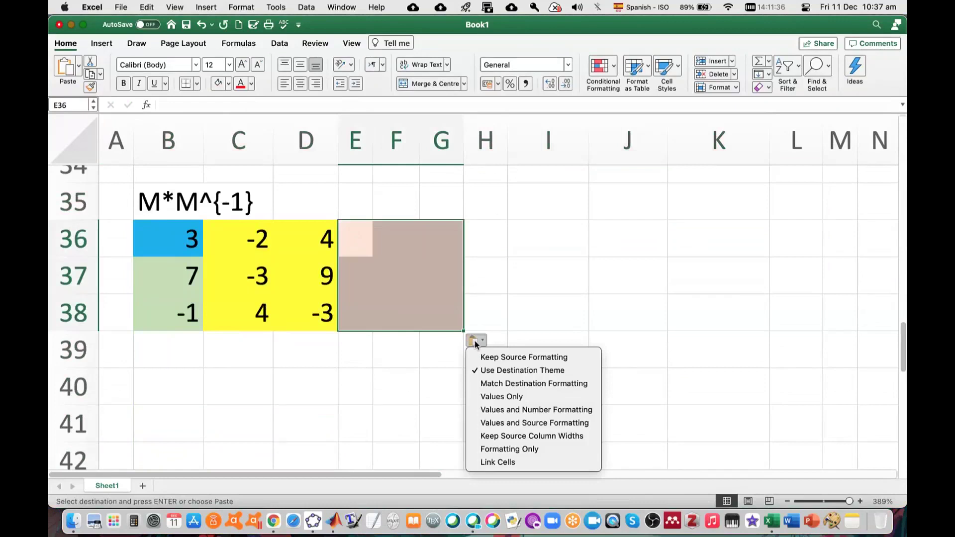
click(514, 397)
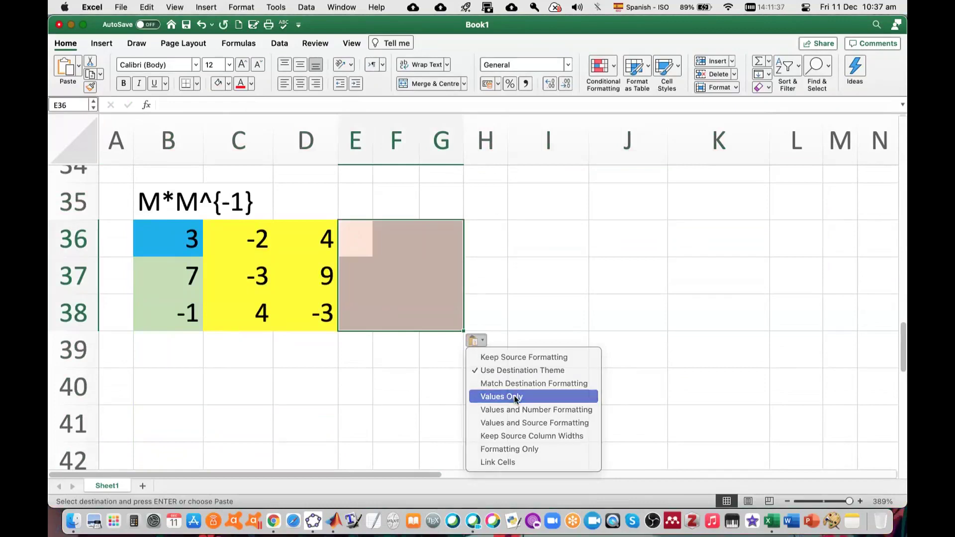
Step: Multiply the two matrices in I36 with =MMULT(B36:D38,E36:G38) and widen column K
click(536, 247)
text(=mmult)
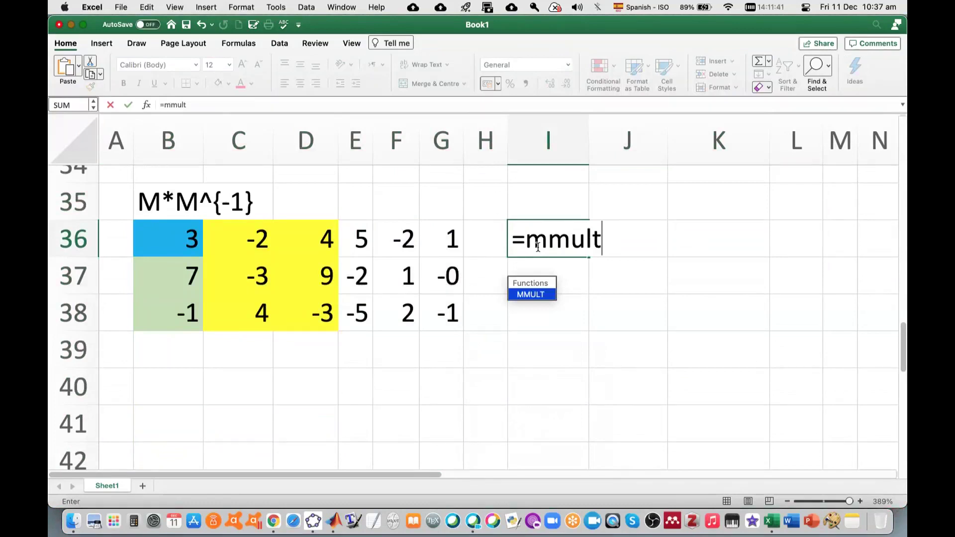
text(()
drag(184, 240, 304, 311)
text(.)
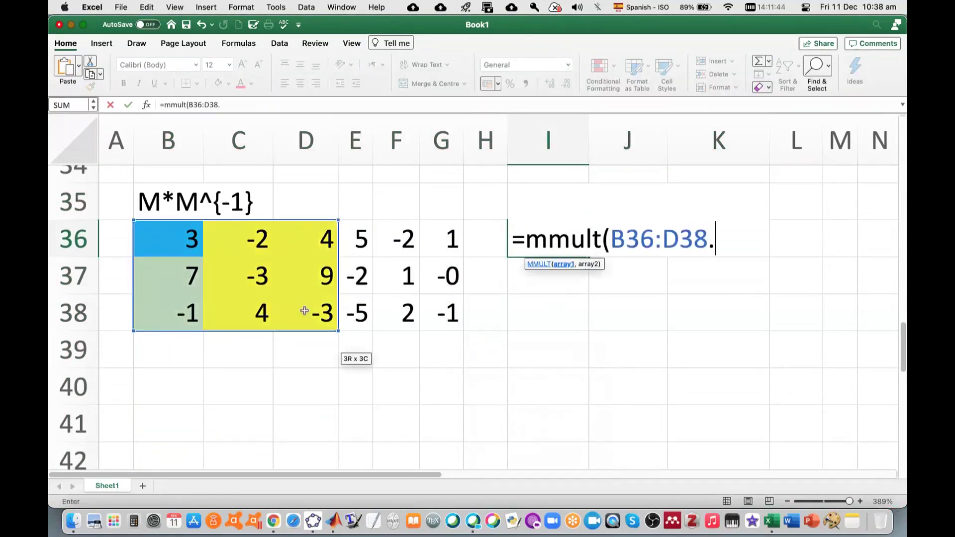
key(BackSpace)
text(,)
drag(356, 239, 448, 318)
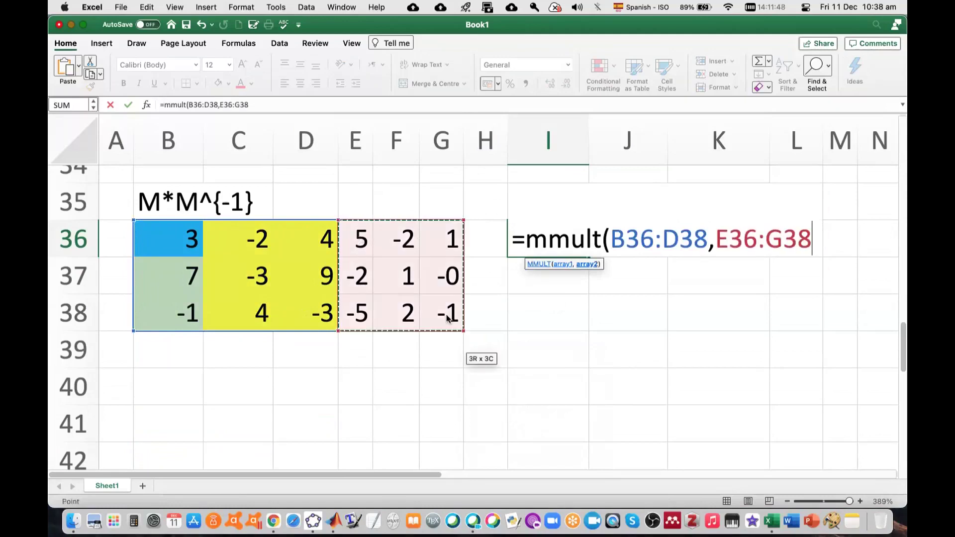
key(Return)
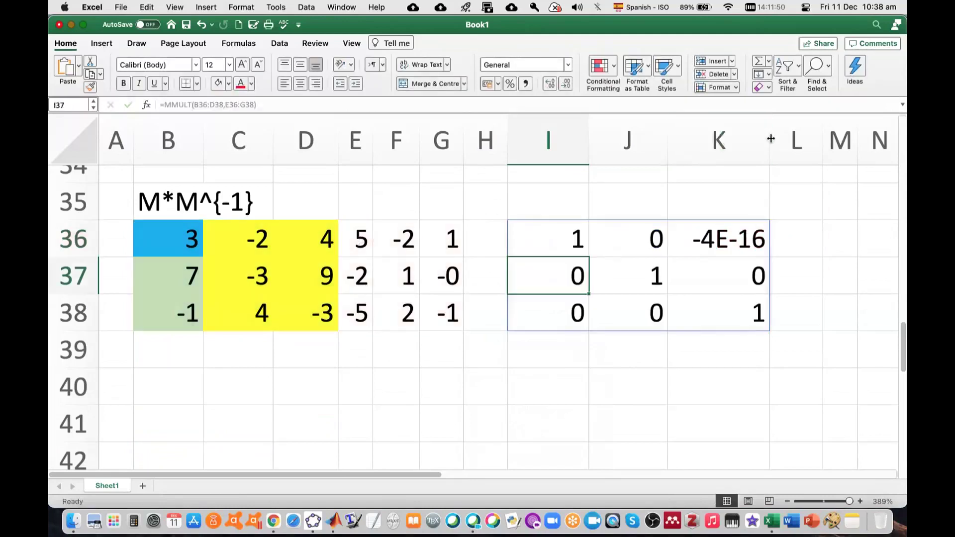
drag(770, 139, 795, 139)
Step: Try to overwrite K36 of the product matrix with 0 and ignore the error on I36
click(757, 240)
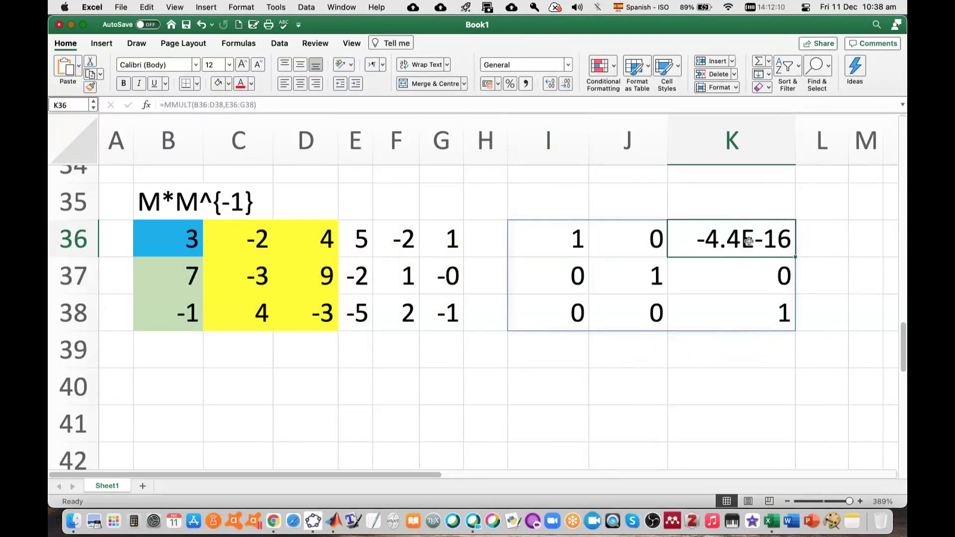
text(0)
key(Return)
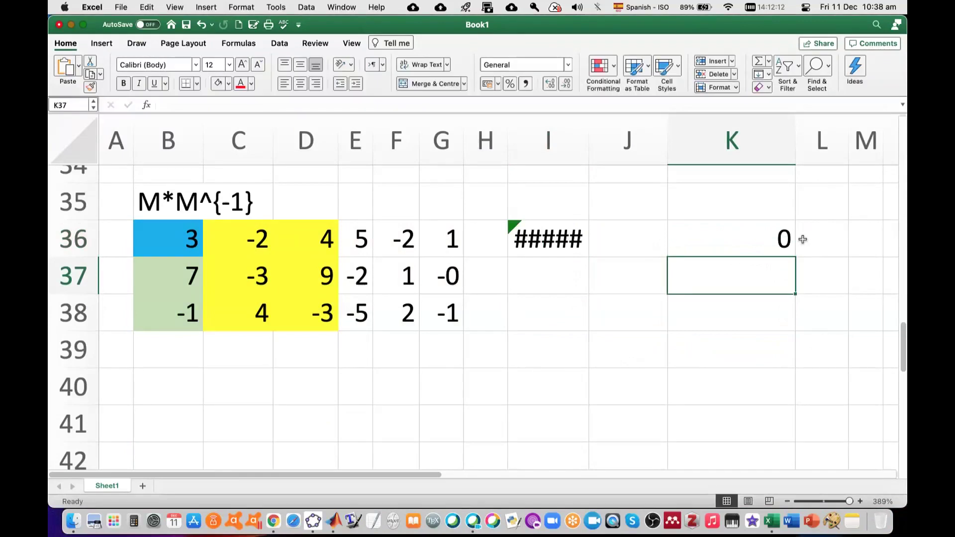
click(524, 232)
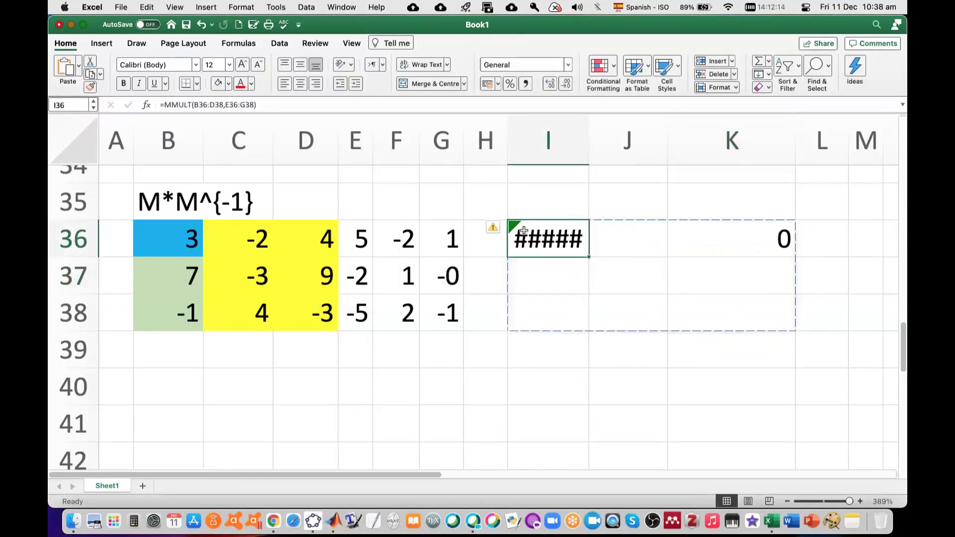
click(492, 232)
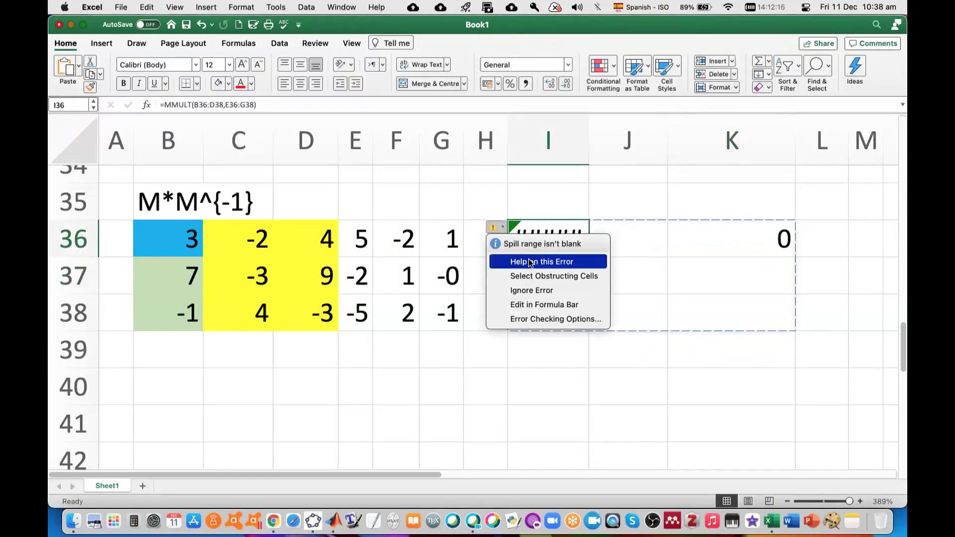
click(539, 292)
click(718, 253)
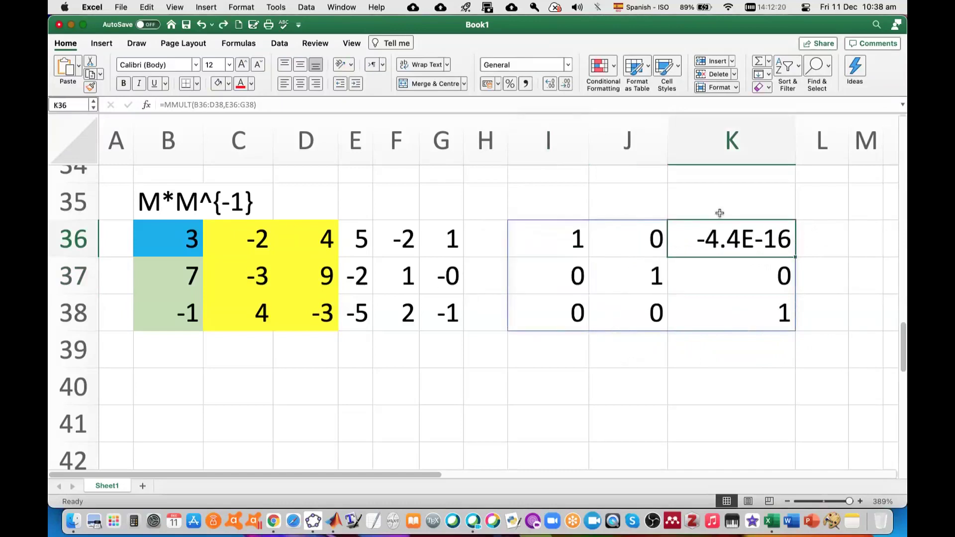
click(818, 231)
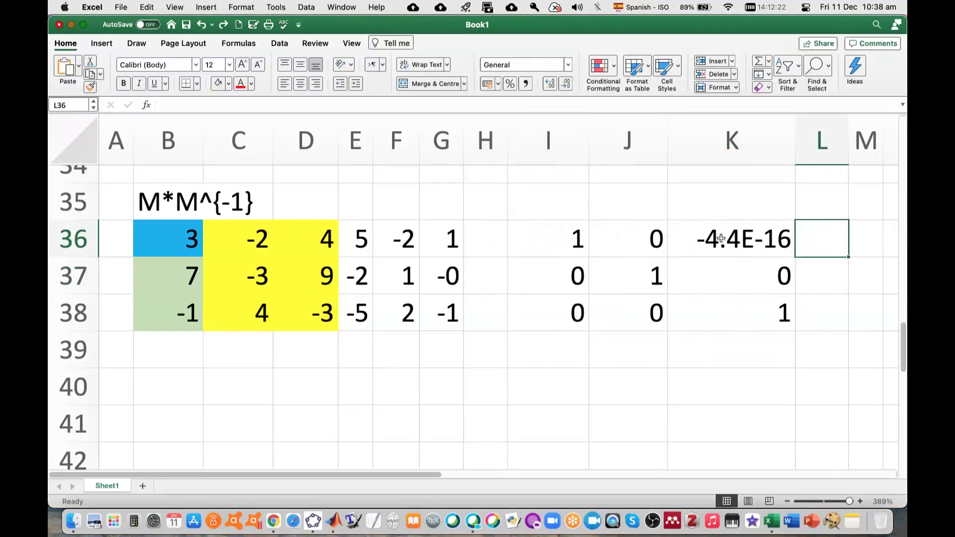
Step: Fill E36:G38 with the same light orange and widen columns E to G to show the decimals
drag(356, 239, 438, 298)
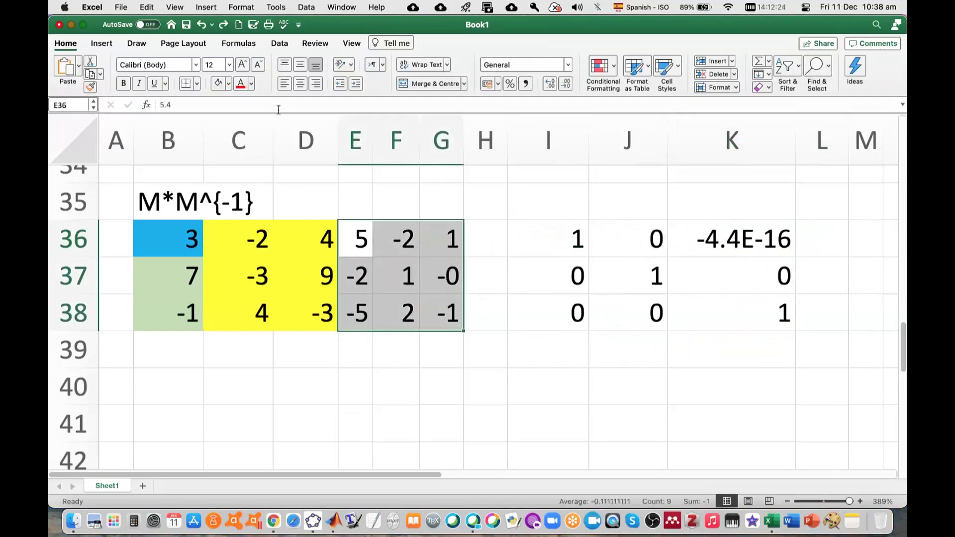
click(217, 83)
scroll(446, 290, down, 1)
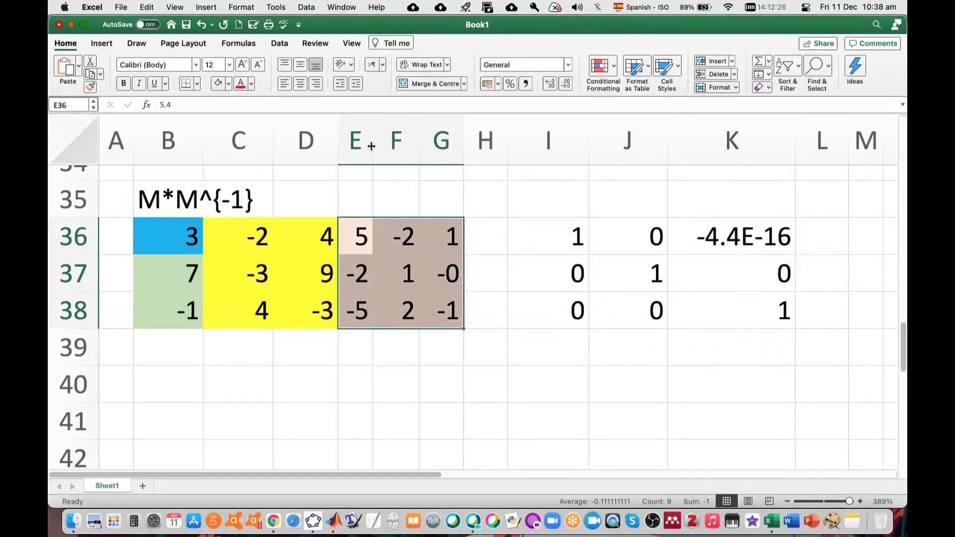
drag(371, 146, 547, 146)
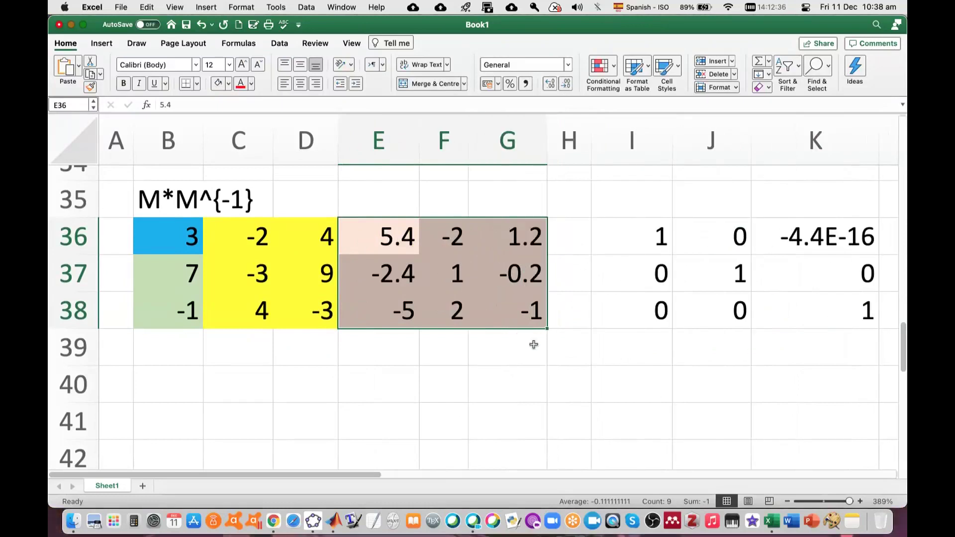
Step: Copy the constants vector b from L5:L7
scroll(533, 345, up, 10)
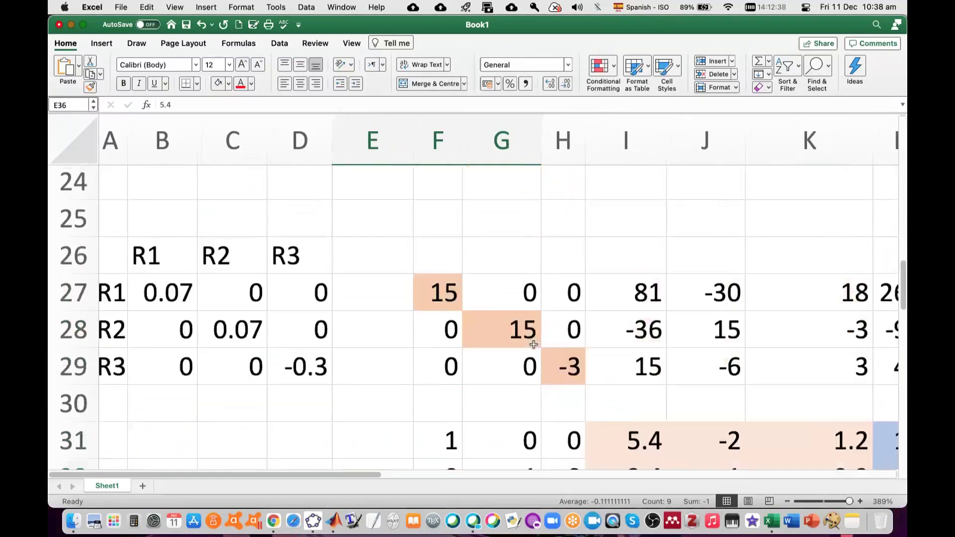
scroll(533, 345, up, 12)
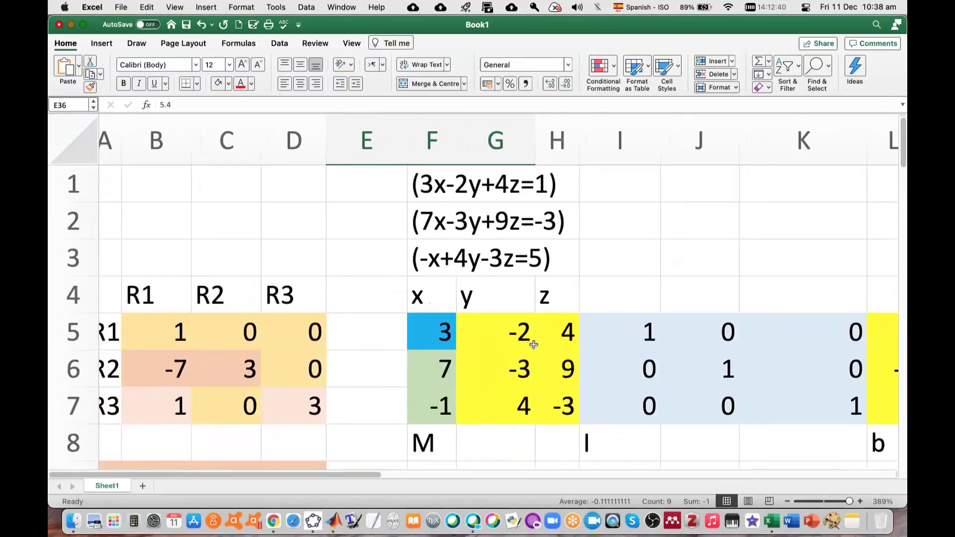
scroll(534, 344, right, 10)
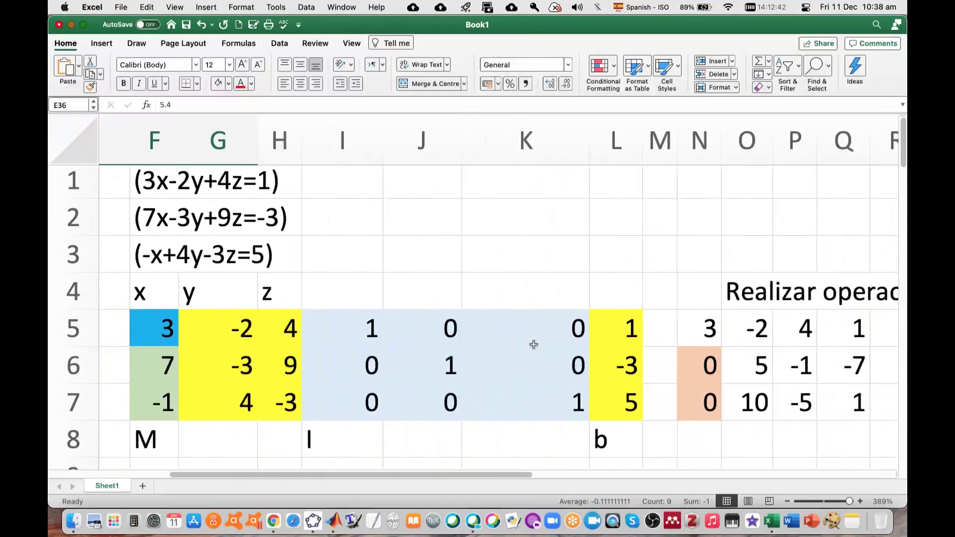
scroll(534, 345, right, 2)
drag(602, 324, 606, 400)
key(super+c)
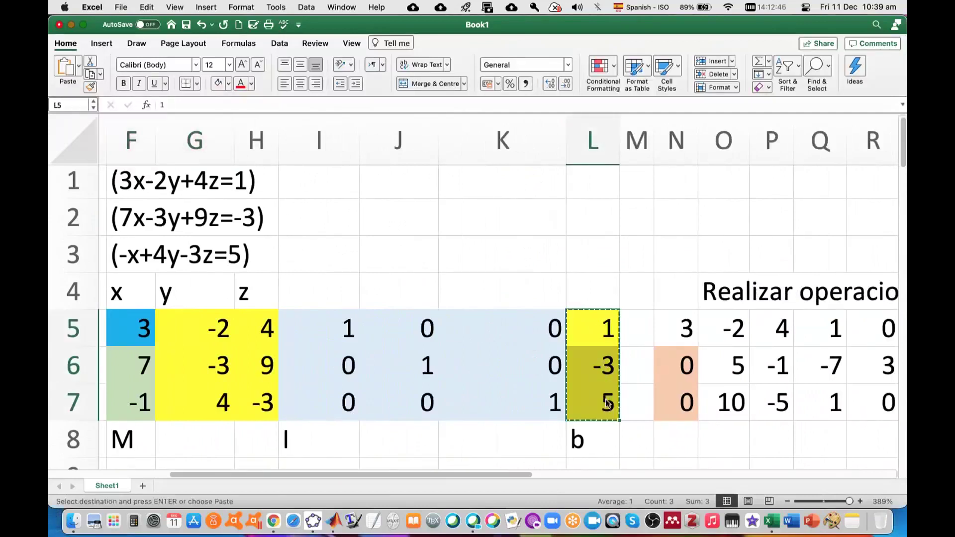
click(383, 384)
Step: Enter the heading "Solución M^{-1}b" in B40, below the inverse check
scroll(382, 384, down, 15)
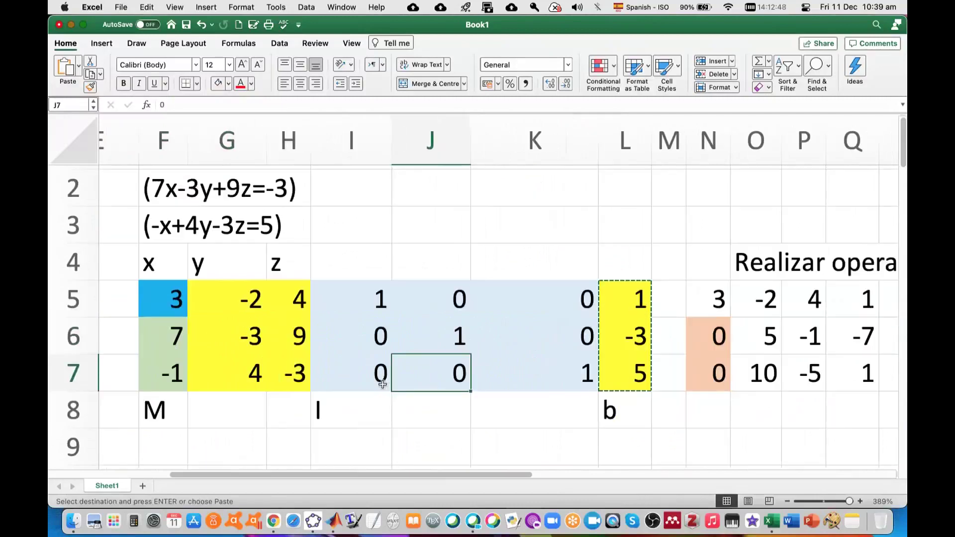
scroll(383, 385, left, 5)
scroll(382, 385, up, 3)
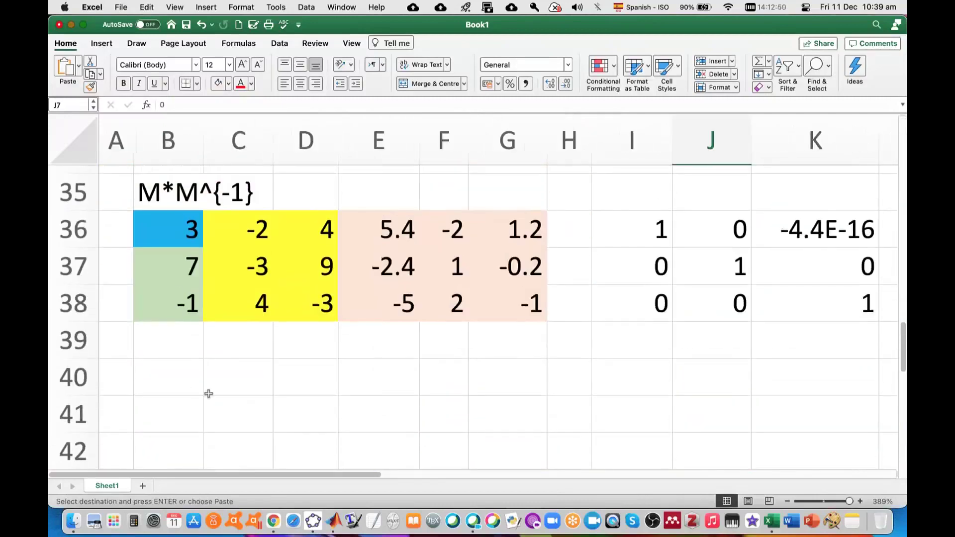
click(194, 385)
text(Soluci)
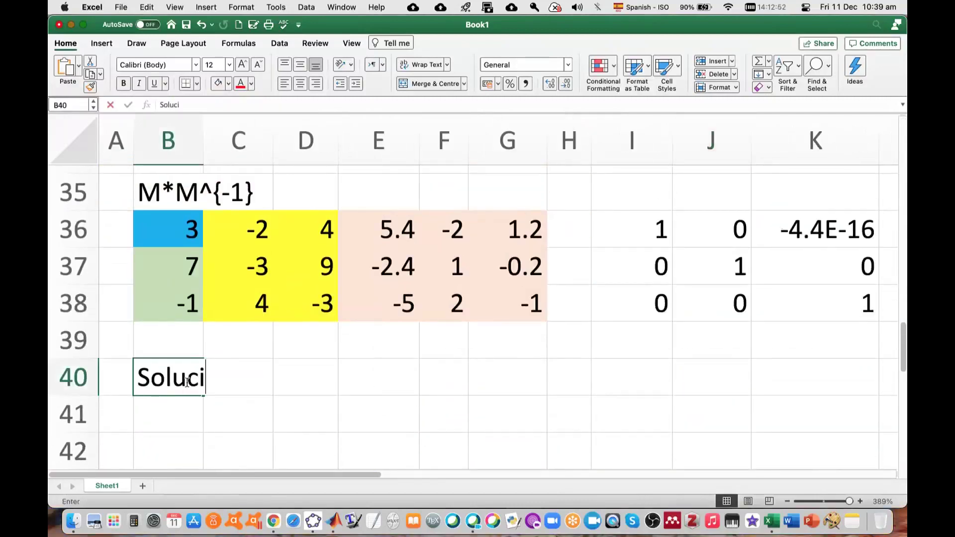
text(ón M)
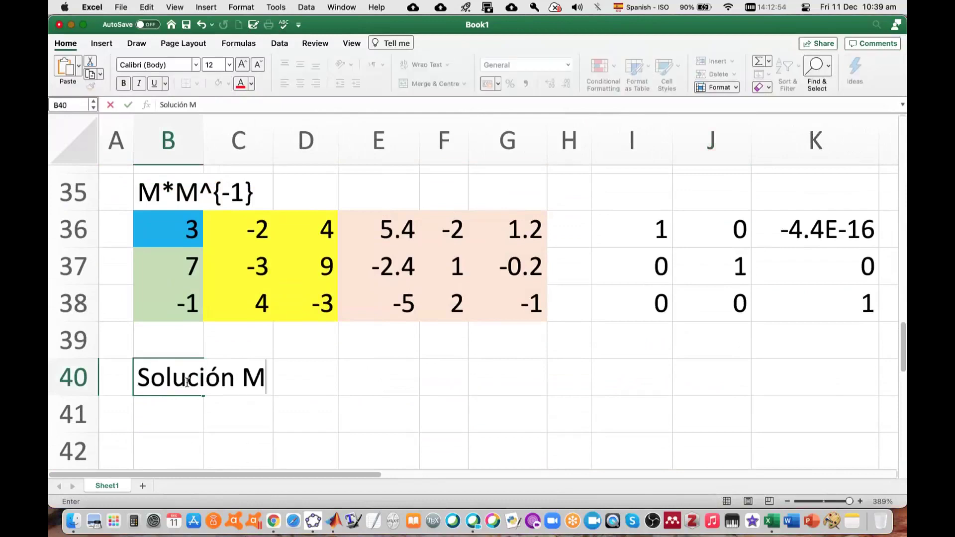
text(^{)
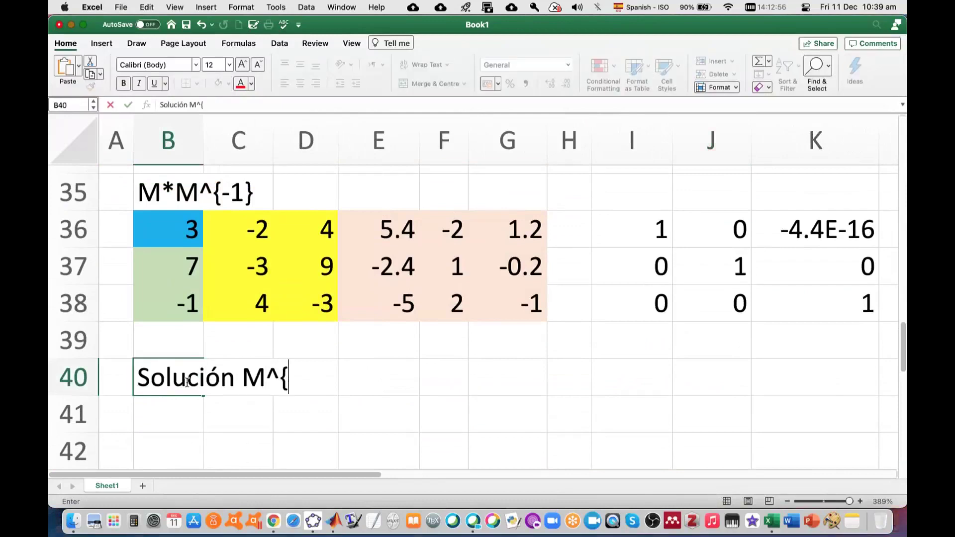
text(-1Ç)
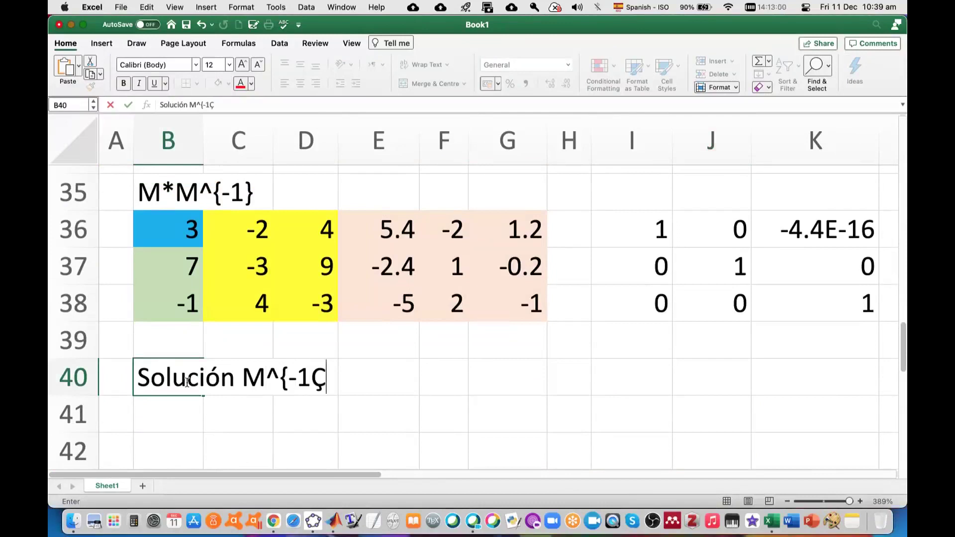
key(BackSpace)
text(}b)
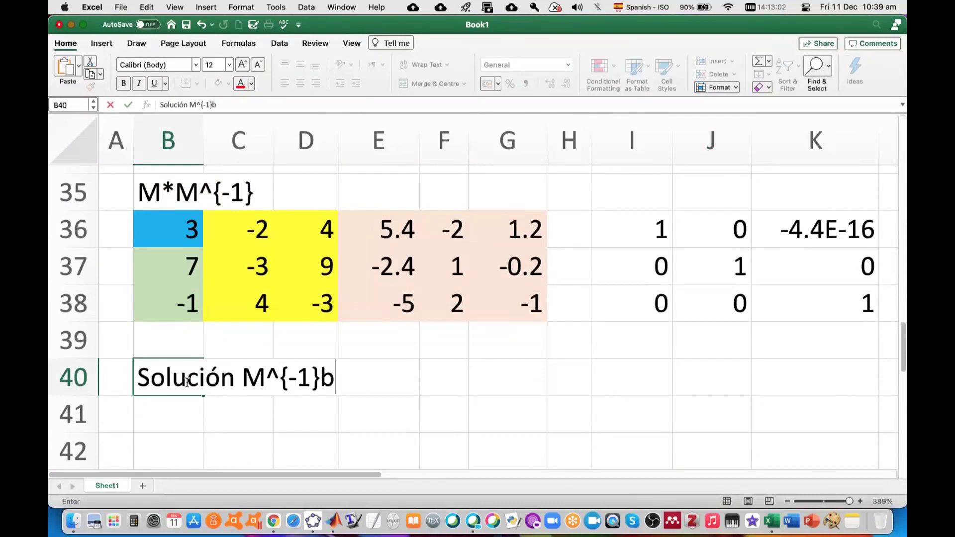
click(467, 367)
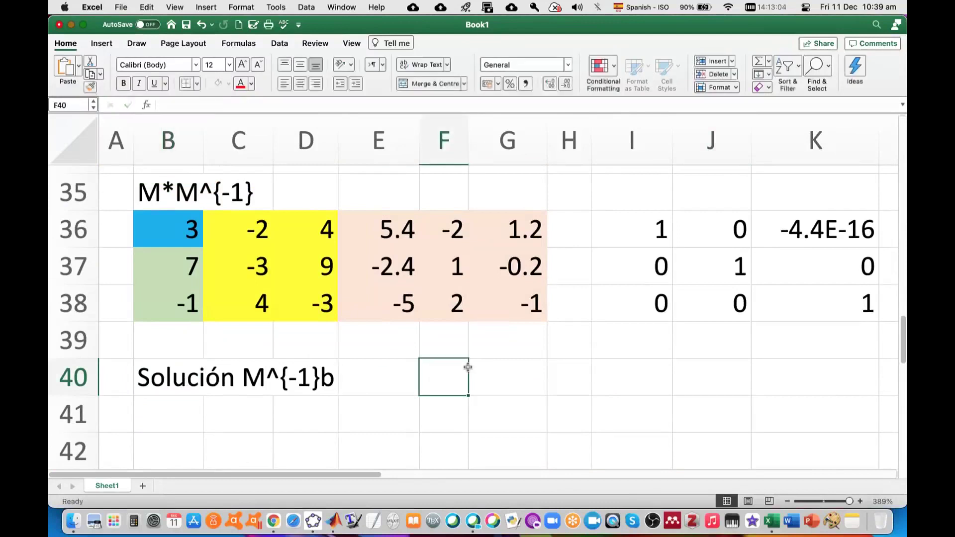
Step: Place the yellow constants vector 1, -3, 5 in E41:E43 under the solution heading
scroll(447, 368, down, 2)
click(327, 342)
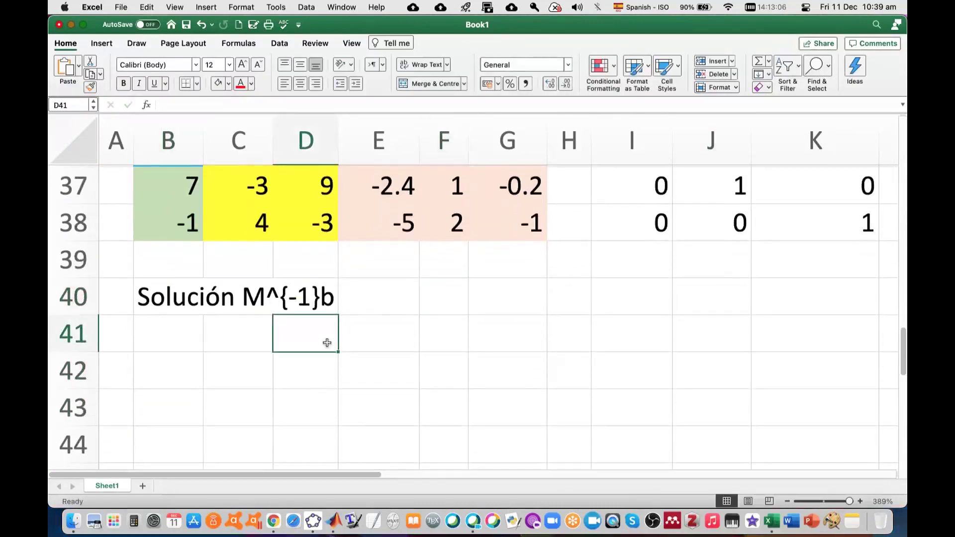
click(385, 329)
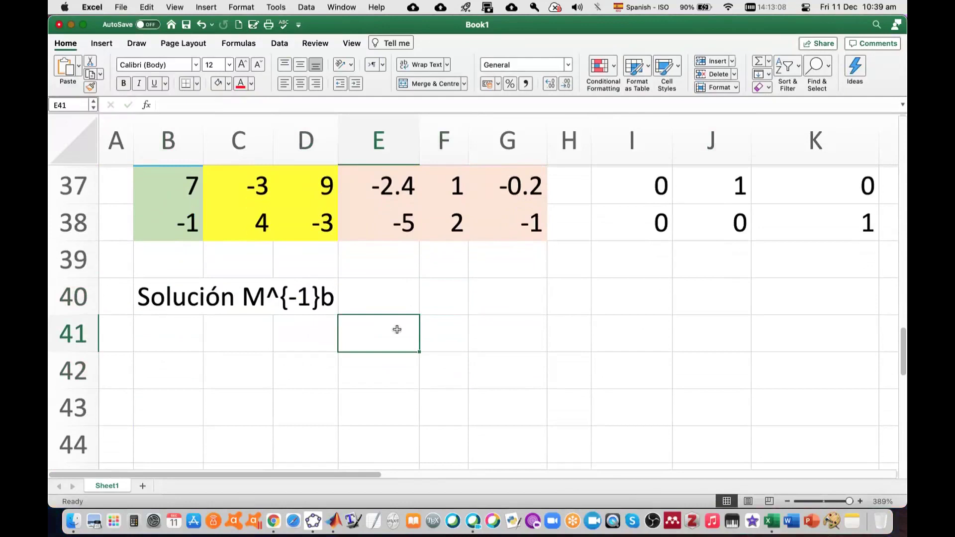
text(1 -3 5)
click(502, 340)
Step: Copy the inverse matrix E36:G38 and paste it at B41, beside the constants vector
scroll(447, 267, up, 2)
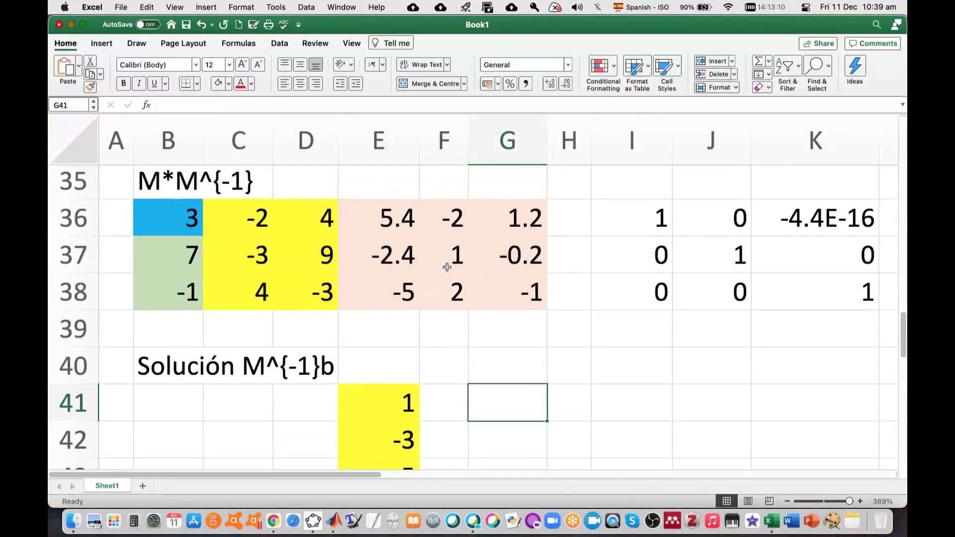
drag(386, 217, 512, 292)
key(super+c)
scroll(537, 358, down, 2)
click(179, 362)
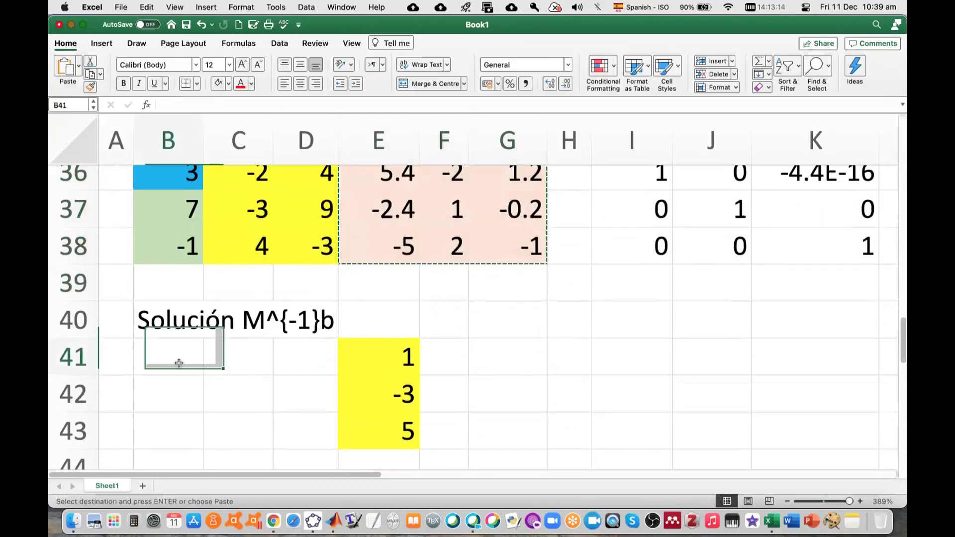
key(super+v)
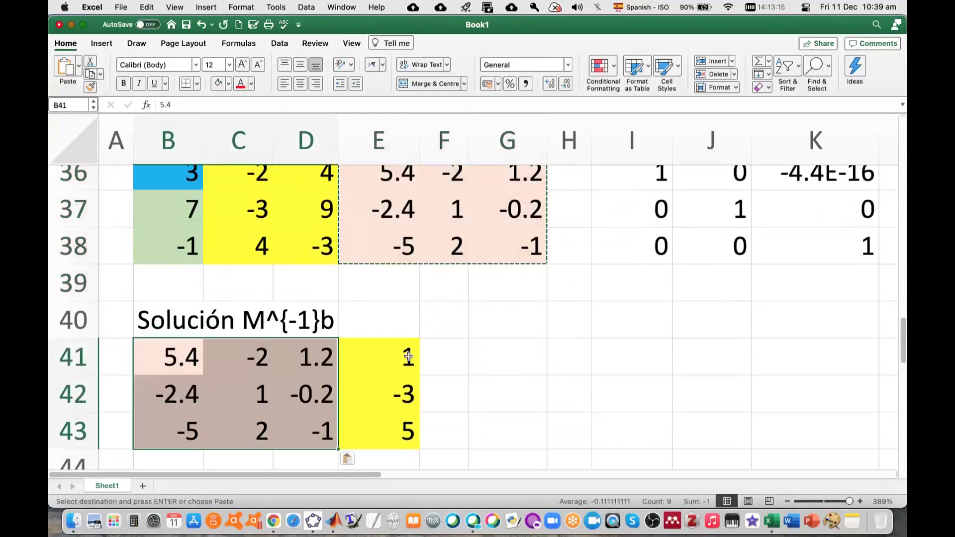
Step: Multiply the inverse matrix by the constants vector in G41 with =MMULT(B41:D43,E41:E43)
click(490, 359)
text(=mmu)
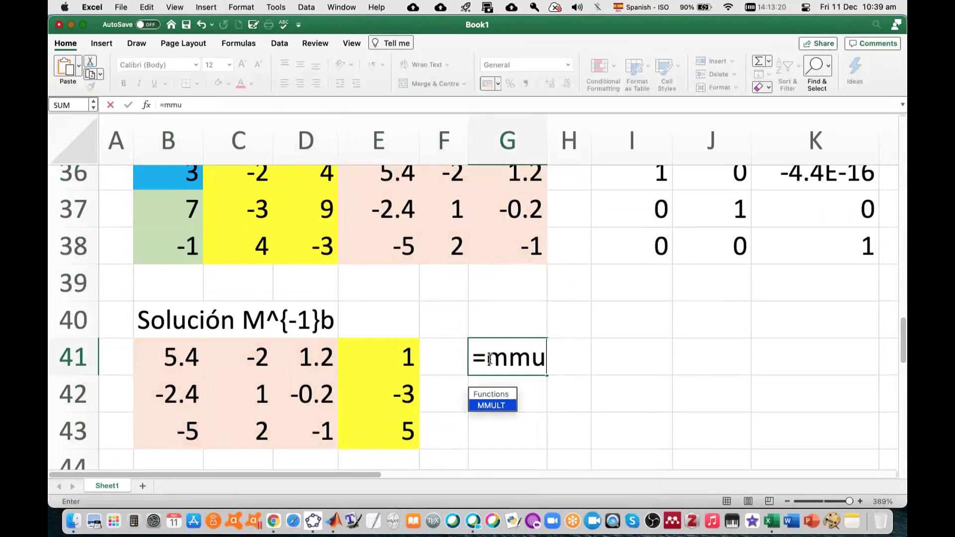
text(lt)
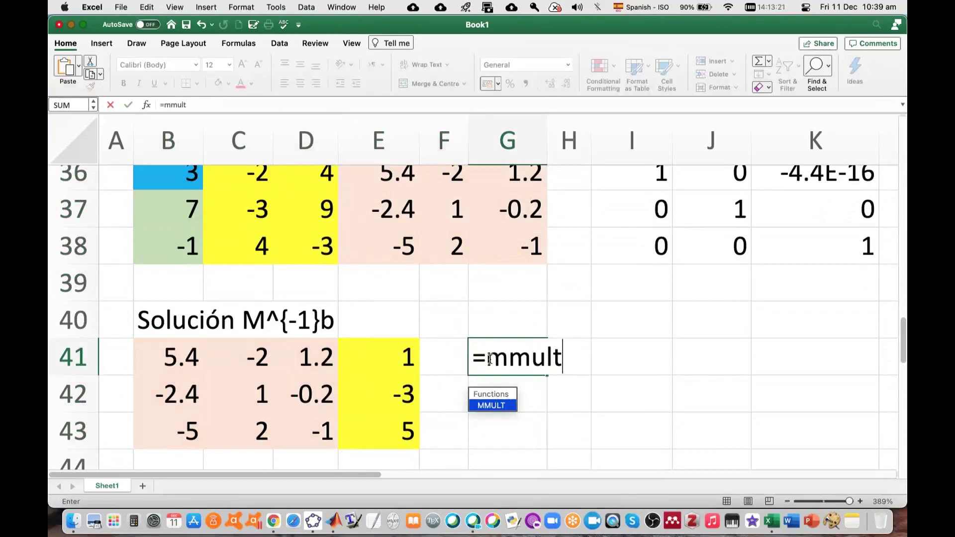
text(()
drag(169, 357, 296, 426)
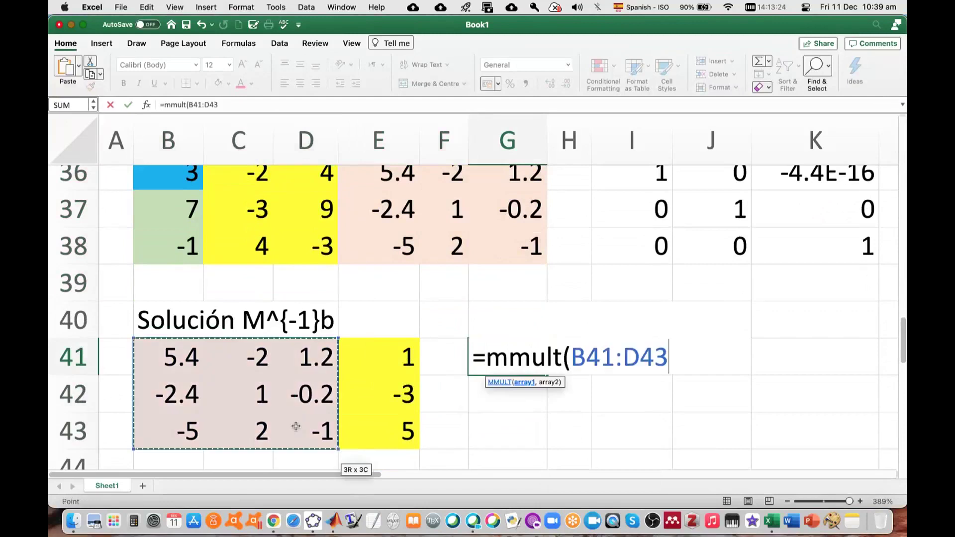
text(,)
drag(382, 357, 389, 441)
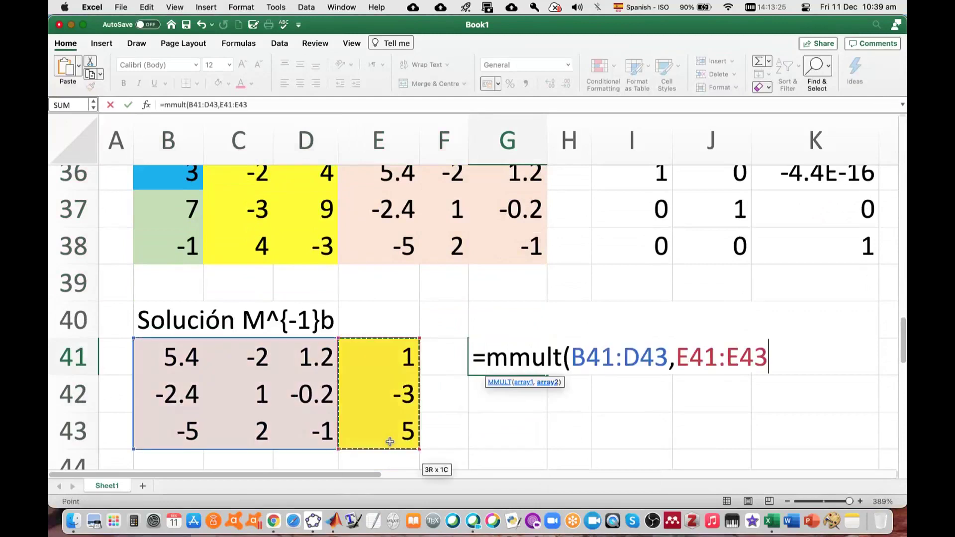
key(Return)
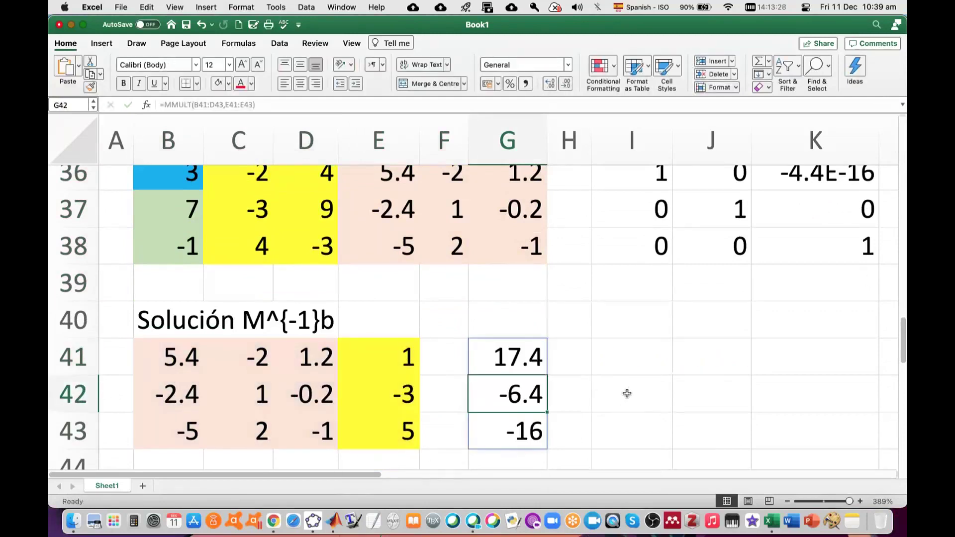
Step: Label the solution values x, y and z in H41:H43
click(579, 352)
text(x)
key(Return)
text(y)
key(Return)
text(z)
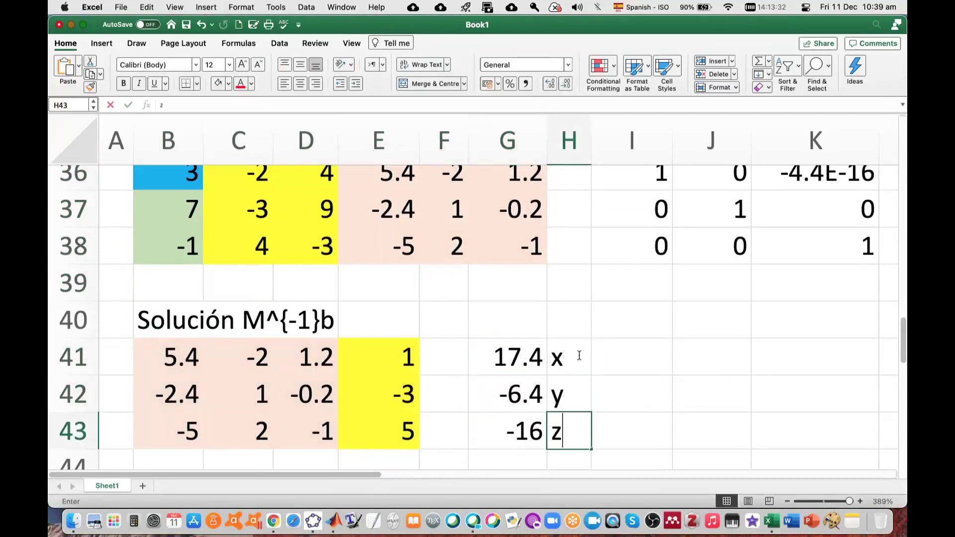
key(Return)
Step: Widen column L to show the decimals of the row-operation solution in L31:L33
scroll(724, 354, up, 7)
scroll(724, 354, right, 4)
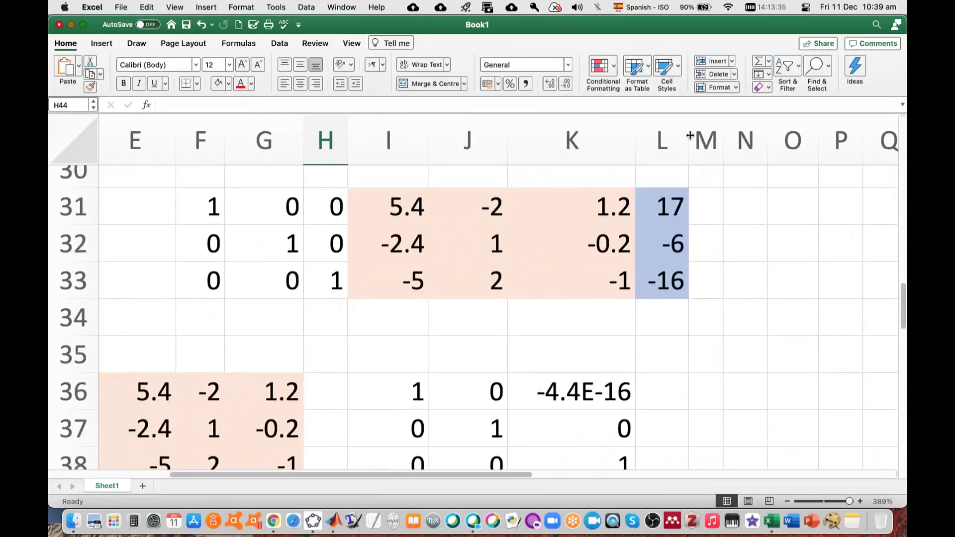
drag(689, 135, 721, 139)
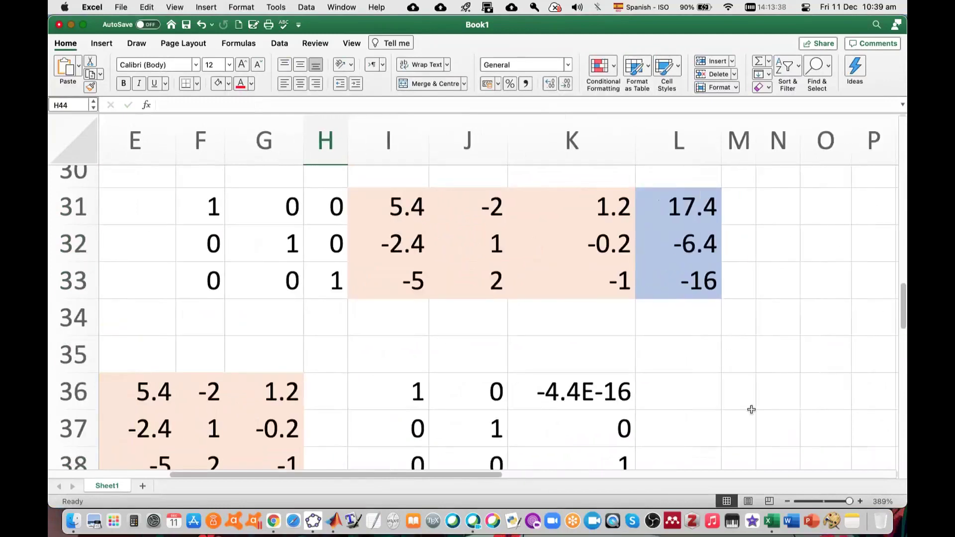
Step: Compare the solution in G41:G43 with the row-operation result in L31:L33
scroll(751, 409, down, 5)
scroll(750, 409, left, 2)
scroll(751, 409, up, 7)
scroll(751, 410, right, 3)
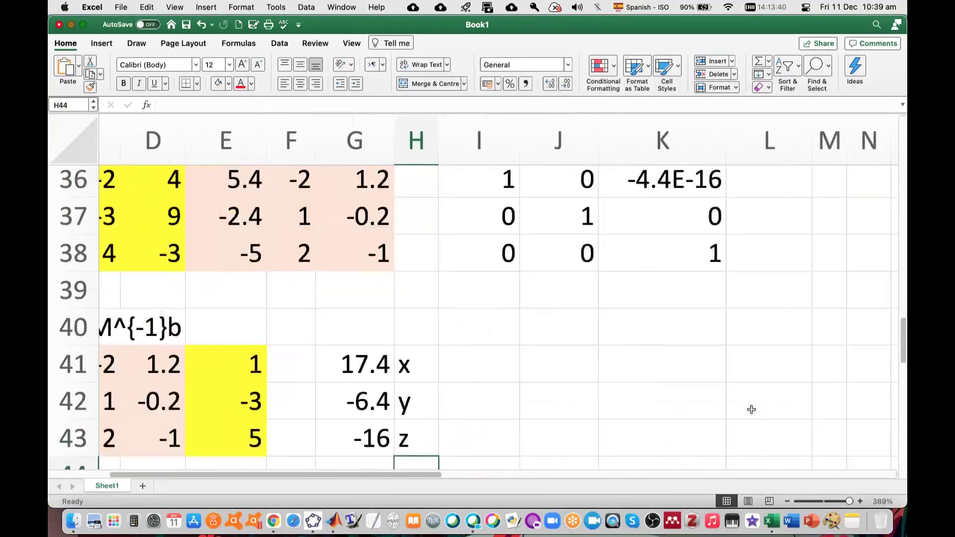
scroll(750, 409, left, 3)
scroll(751, 410, down, 7)
scroll(751, 409, left, 2)
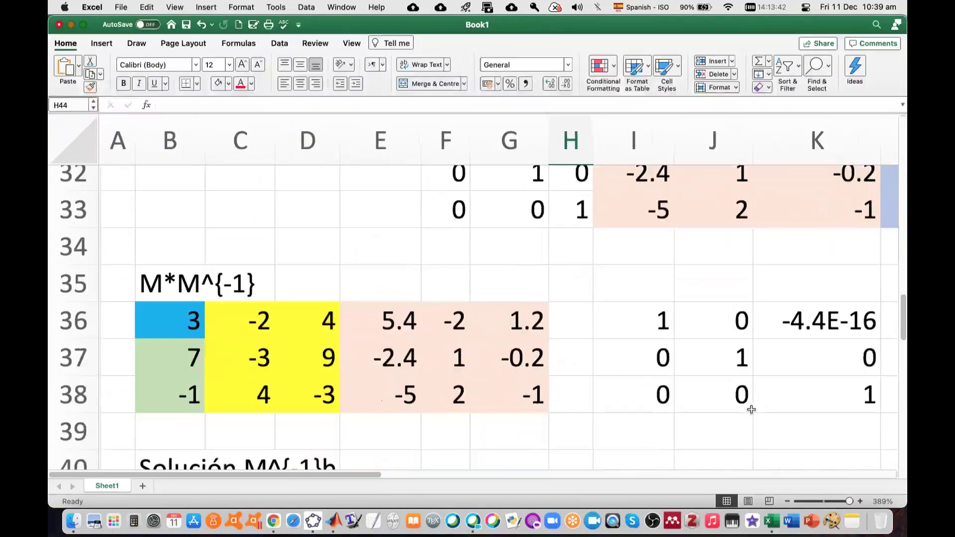
scroll(751, 410, up, 2)
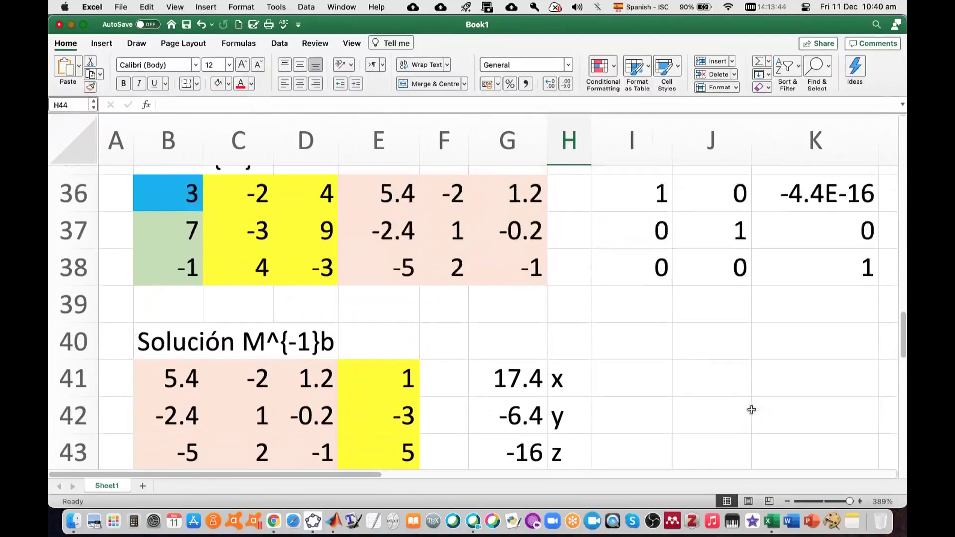
scroll(751, 409, right, 1)
scroll(751, 409, left, 1)
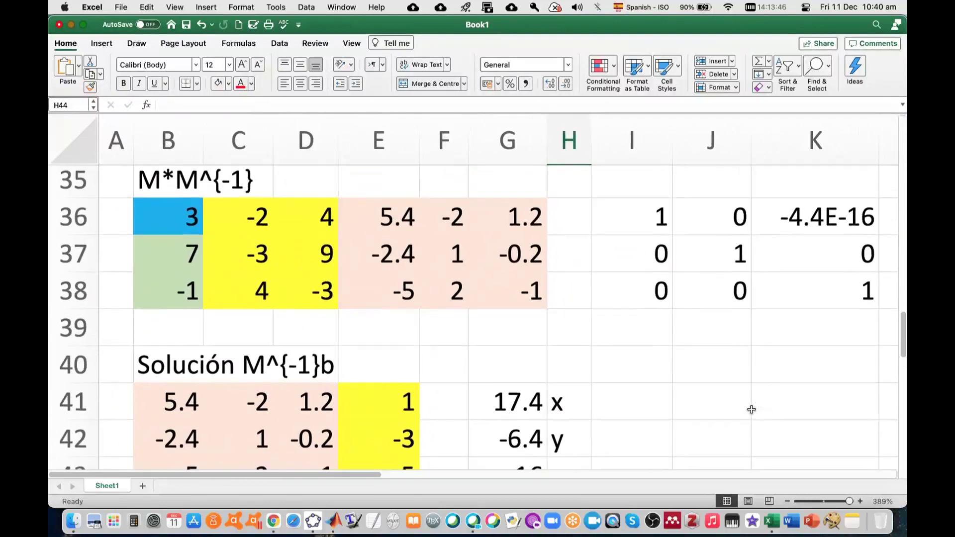
Step: Copy the original augmented matrix with M, I and b from F5:L7
scroll(750, 409, up, 17)
scroll(751, 409, up, 17)
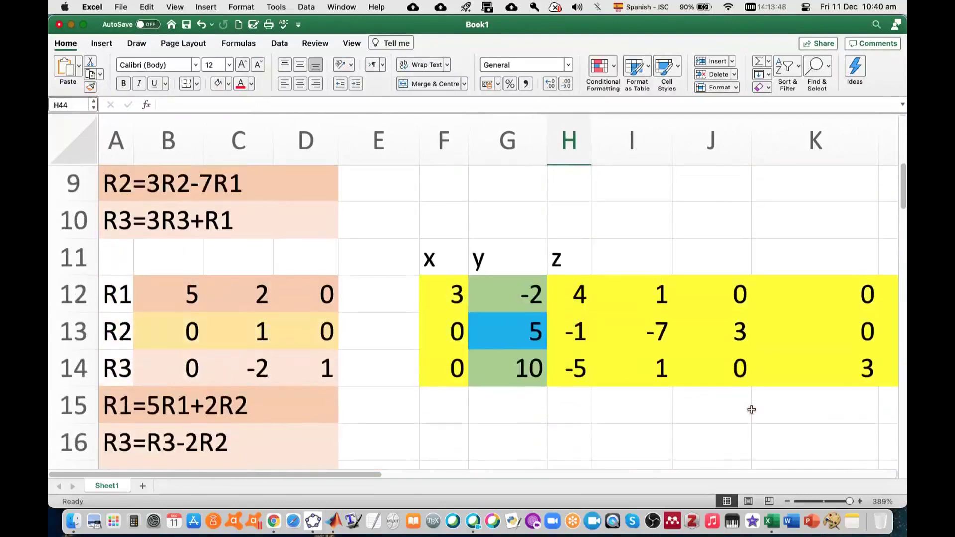
scroll(751, 409, down, 1)
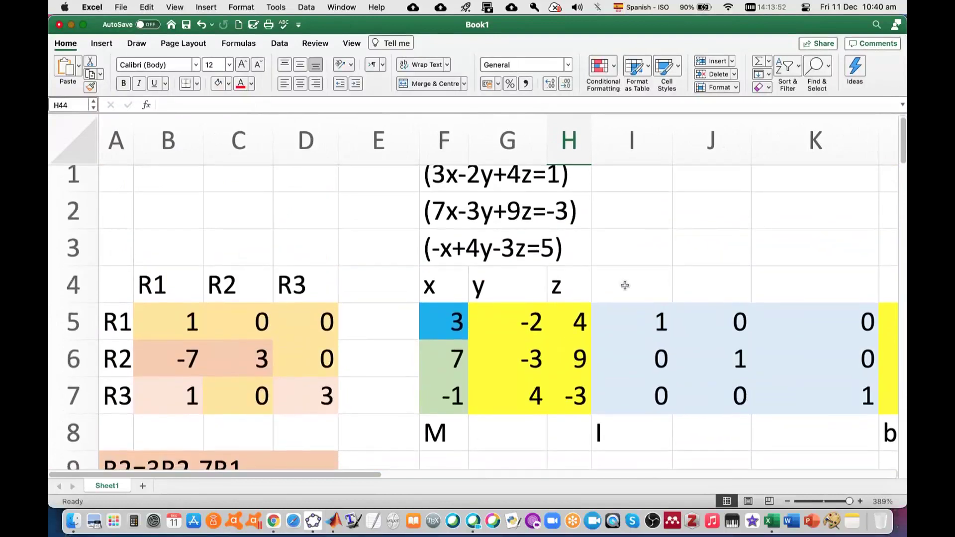
scroll(653, 332, down, 1)
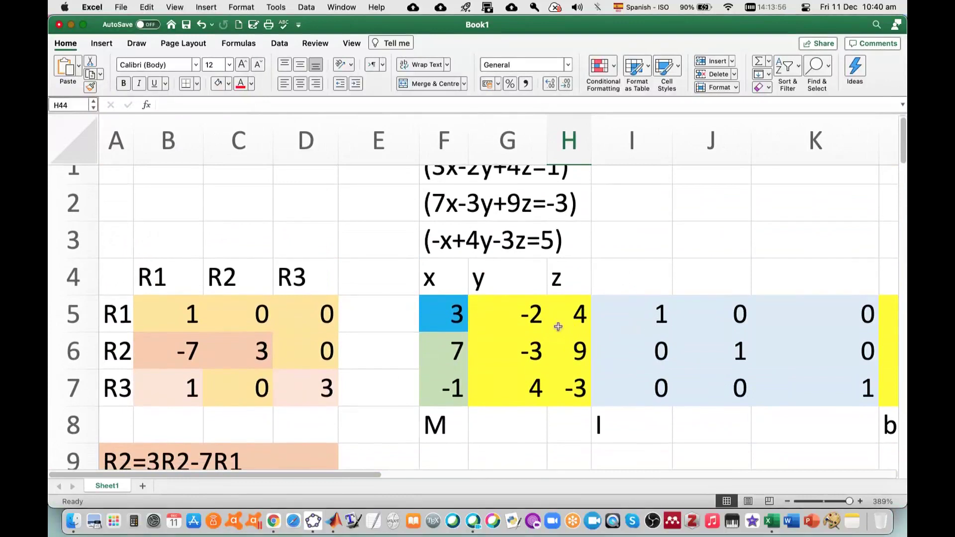
scroll(558, 326, right, 5)
drag(253, 319, 727, 388)
key(super+c)
Step: Add the heading "Comprobación por Cramer" in B45 and paste the copied augmented matrix below it in B46:H48
scroll(727, 387, left, 4)
scroll(727, 387, down, 15)
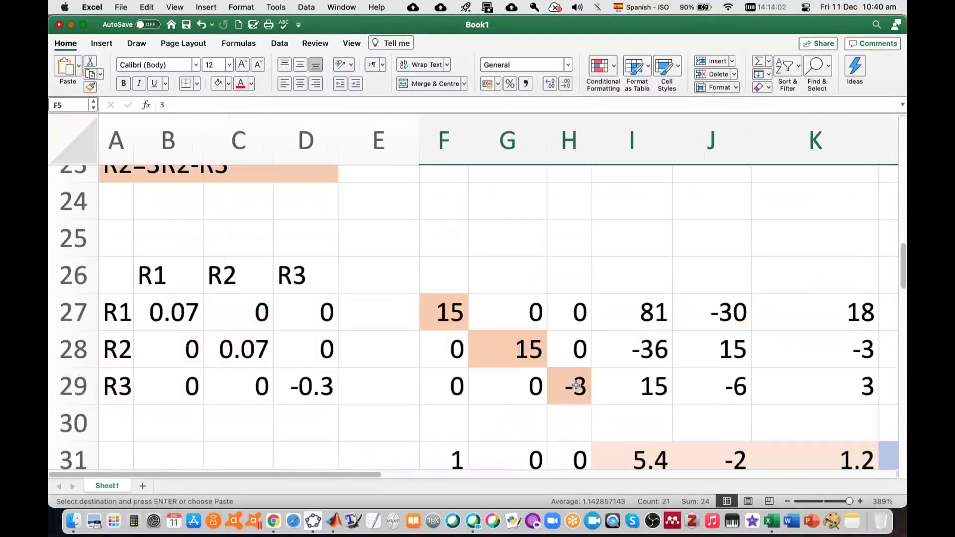
scroll(576, 383, down, 10)
scroll(575, 387, up, 4)
click(200, 304)
text(Compr)
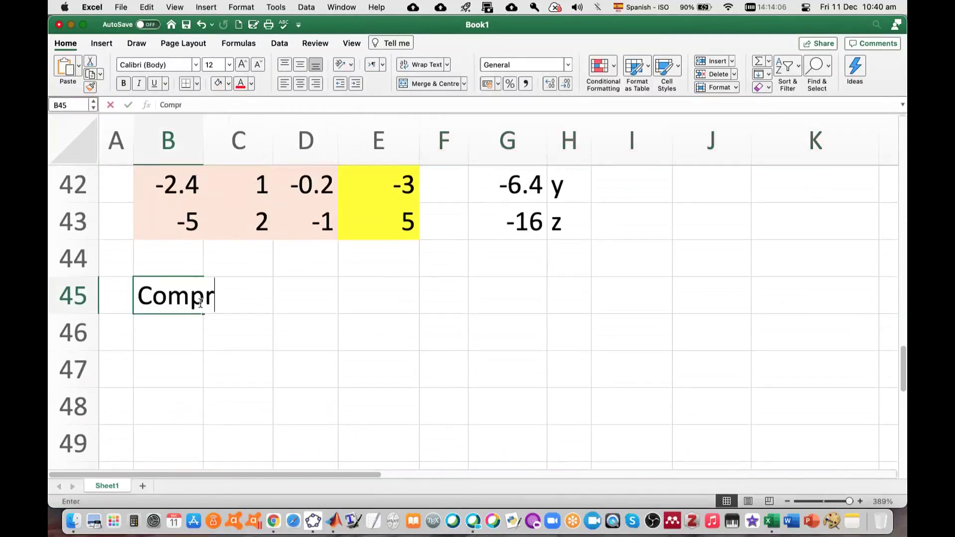
text(obación por )
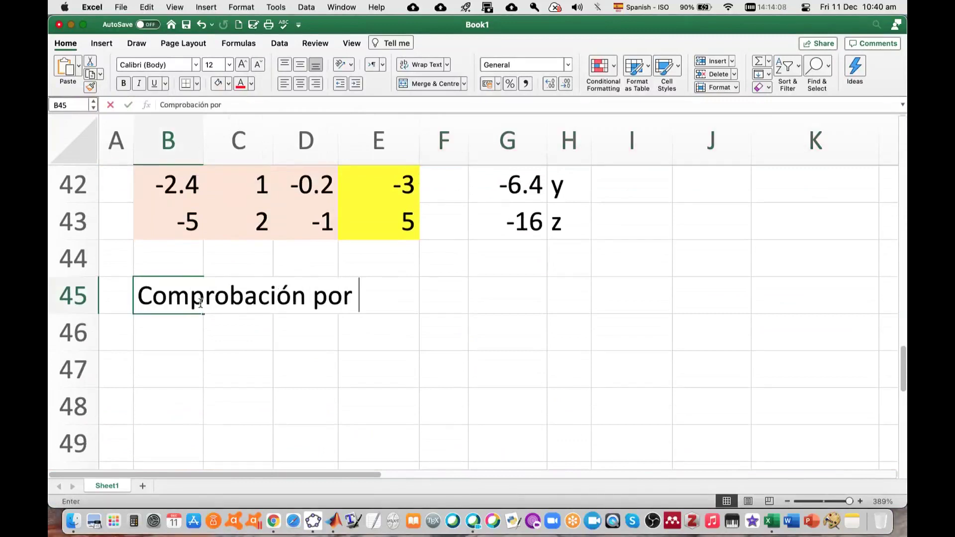
text(Cramer)
key(Return)
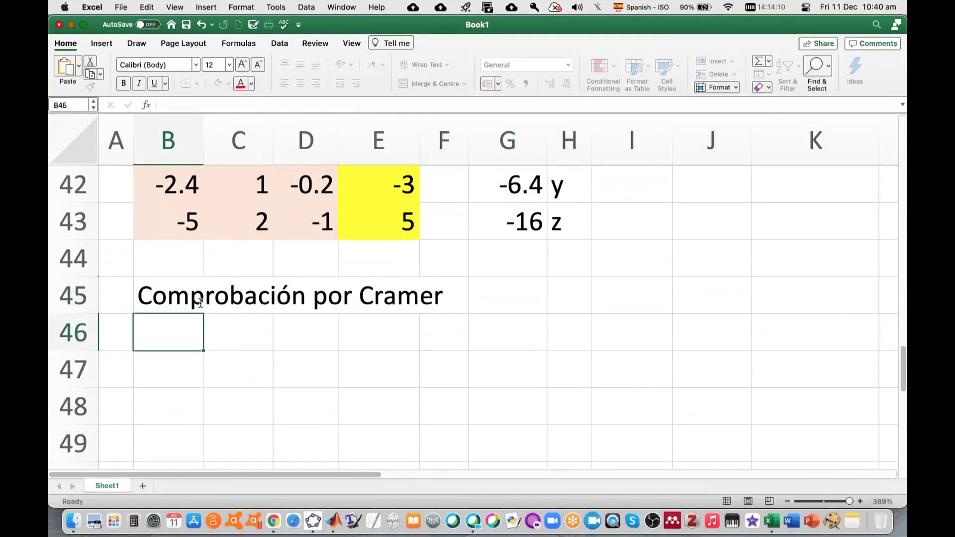
key(super+v)
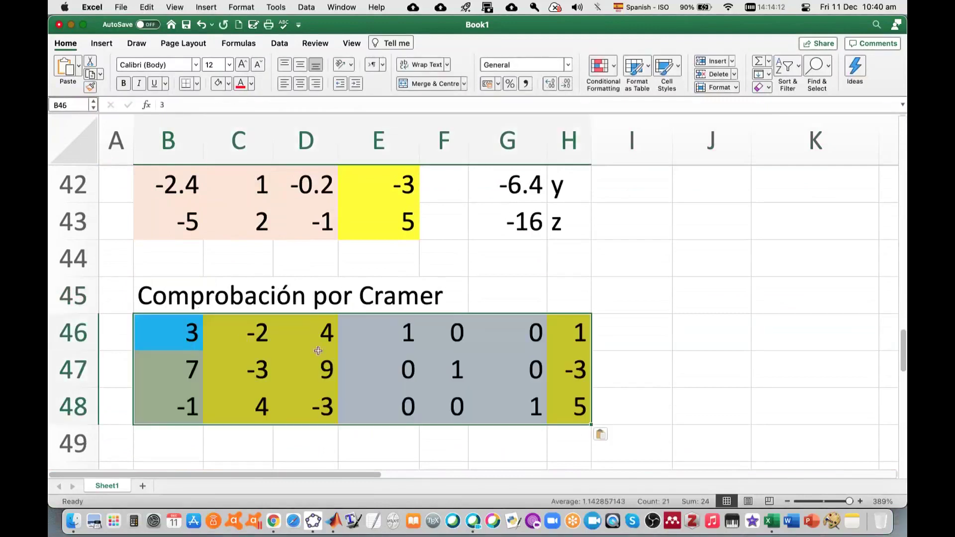
click(239, 324)
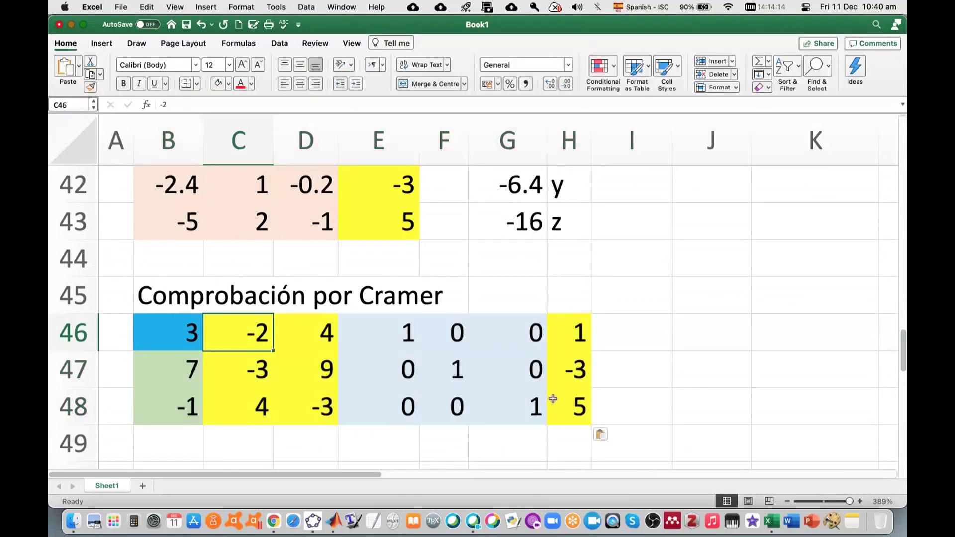
key(Right)
Step: Clear the identity block in E46:G48 and move the b column from H46:H48 to E46:E48
drag(381, 330, 514, 402)
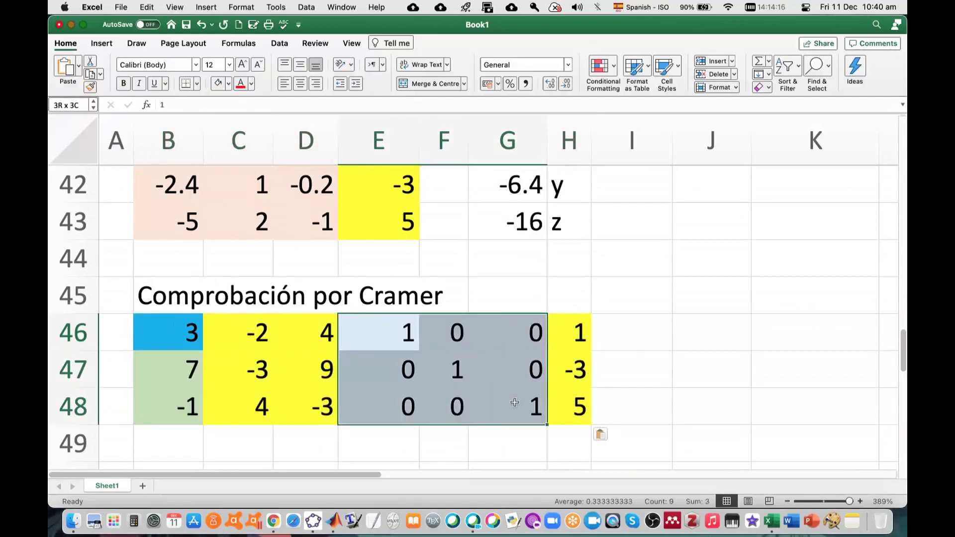
right_click(515, 406)
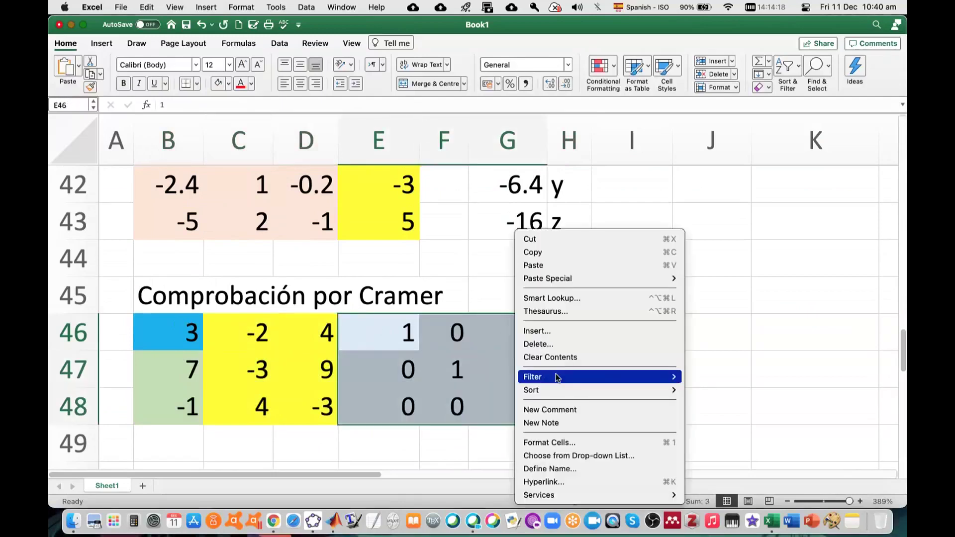
click(557, 357)
drag(577, 348, 575, 418)
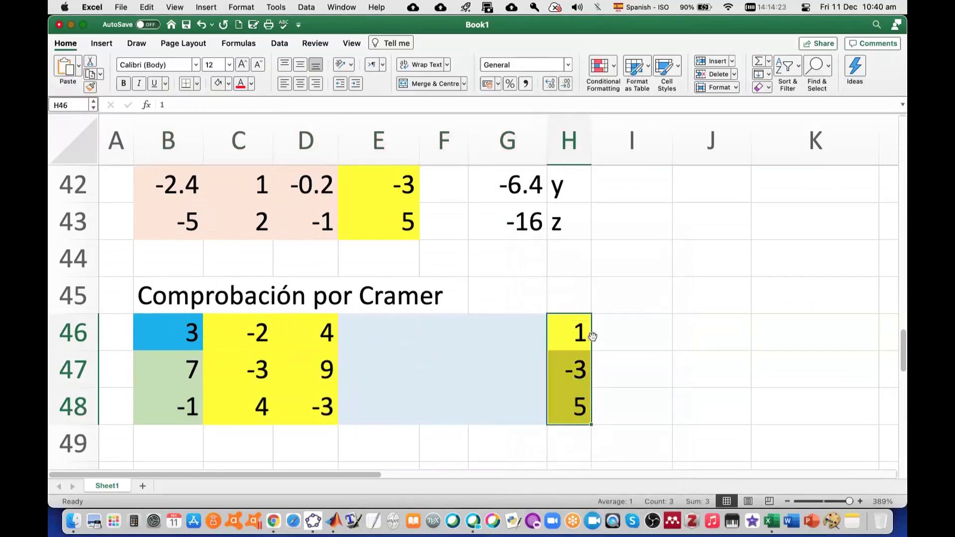
drag(592, 336, 420, 339)
key(Right)
key(Right)
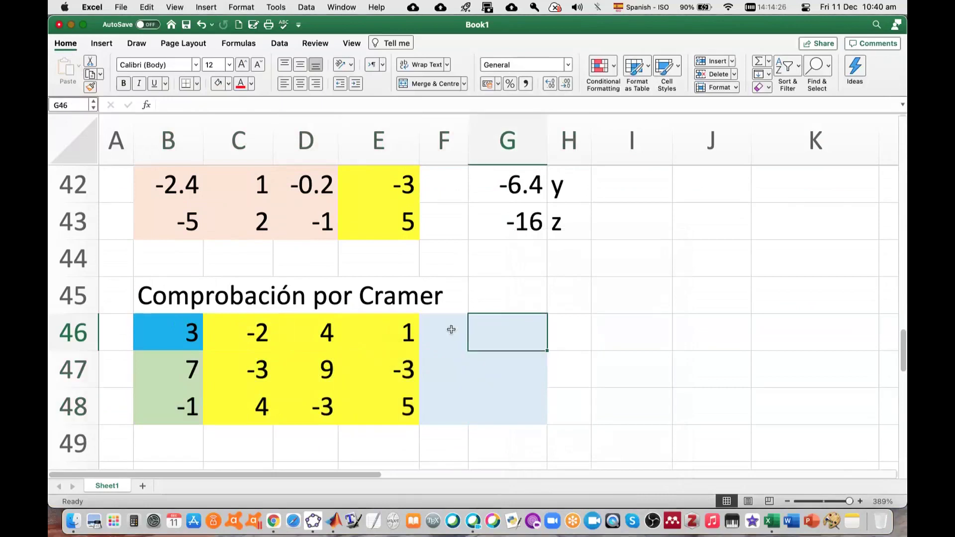
Step: Remove the fill colour from the pasted block B46:G48
drag(174, 335, 513, 405)
click(229, 86)
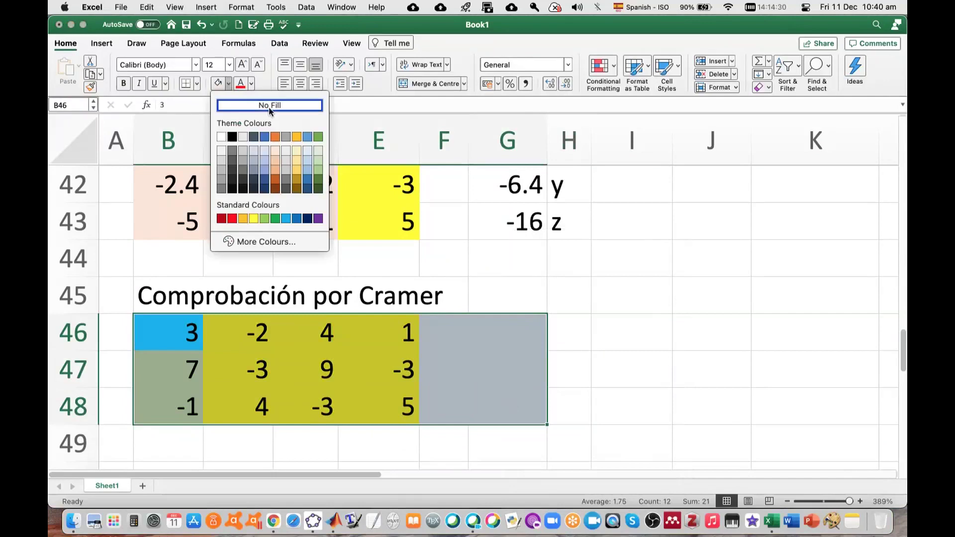
click(267, 103)
Step: Shade the coefficient matrix B46:D48 light blue and the b column E46:E48 light green
drag(186, 332, 323, 406)
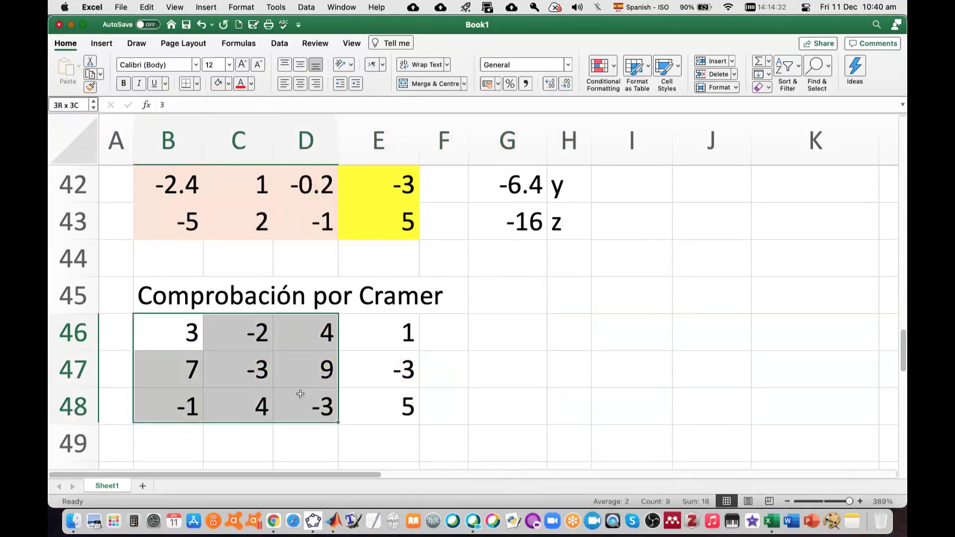
click(227, 84)
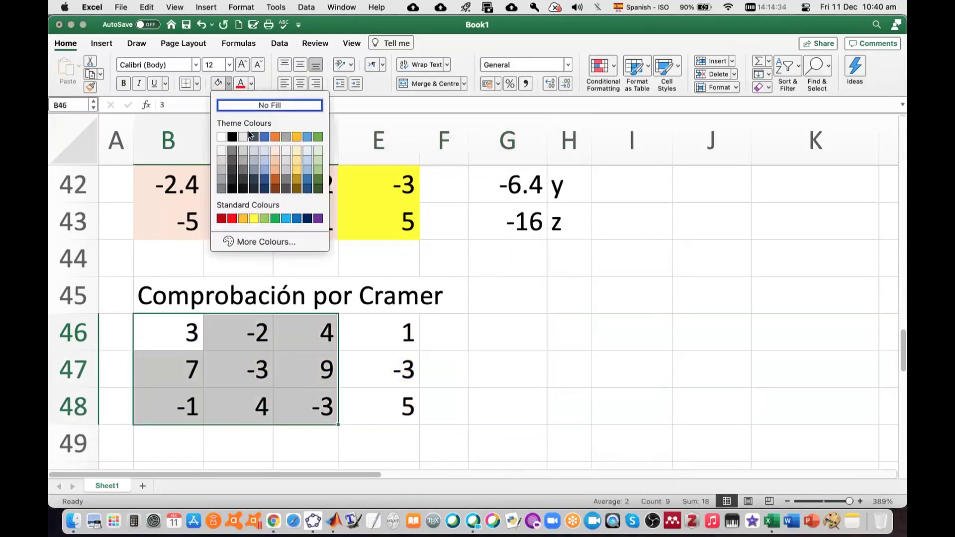
click(264, 160)
drag(403, 332, 400, 405)
click(228, 83)
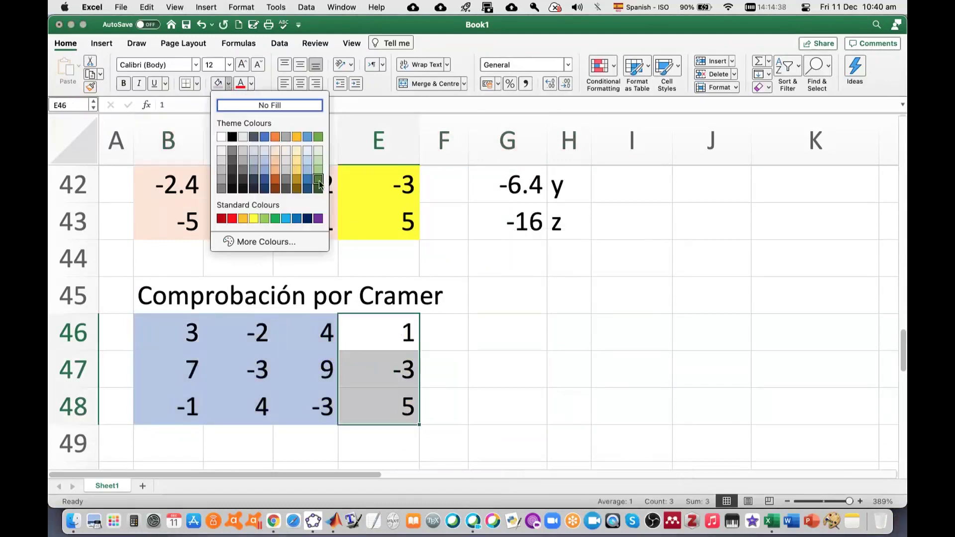
click(320, 168)
click(479, 315)
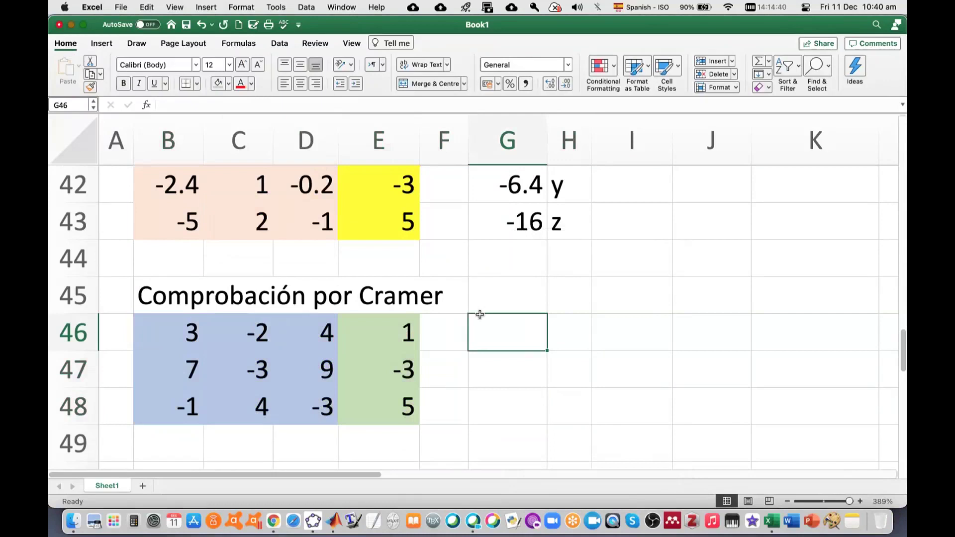
Step: Enter the label "Delta" in B50 and copy the coefficient matrix B46:D48 below it to B51:D53
scroll(505, 386, down, 2)
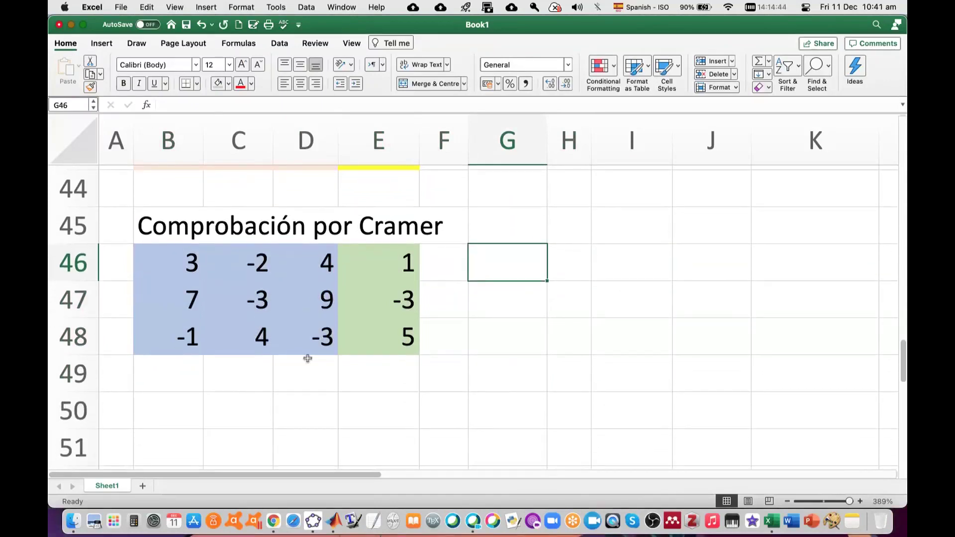
scroll(307, 358, down, 1)
click(174, 392)
text(Delta)
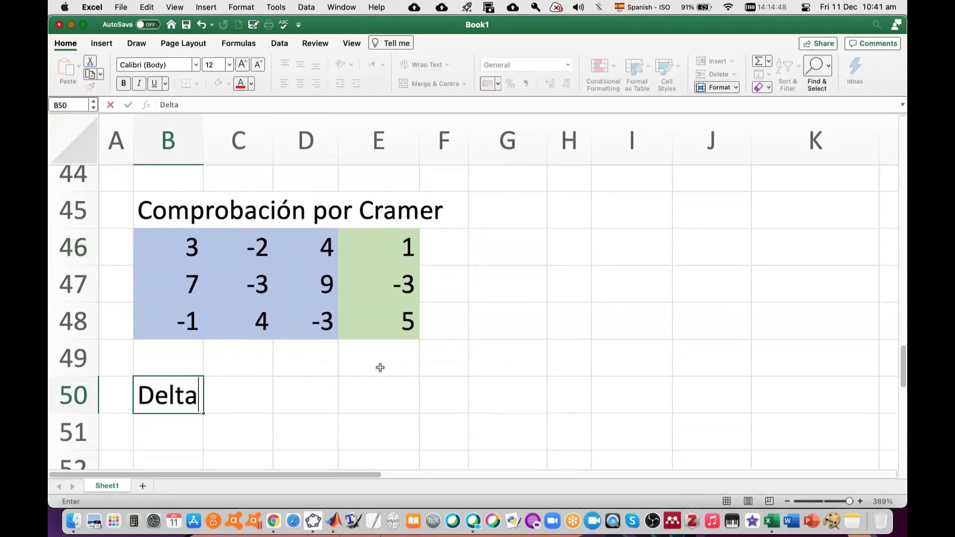
scroll(380, 367, down, 1)
drag(173, 205, 300, 274)
key(super+c)
click(178, 391)
key(super+v)
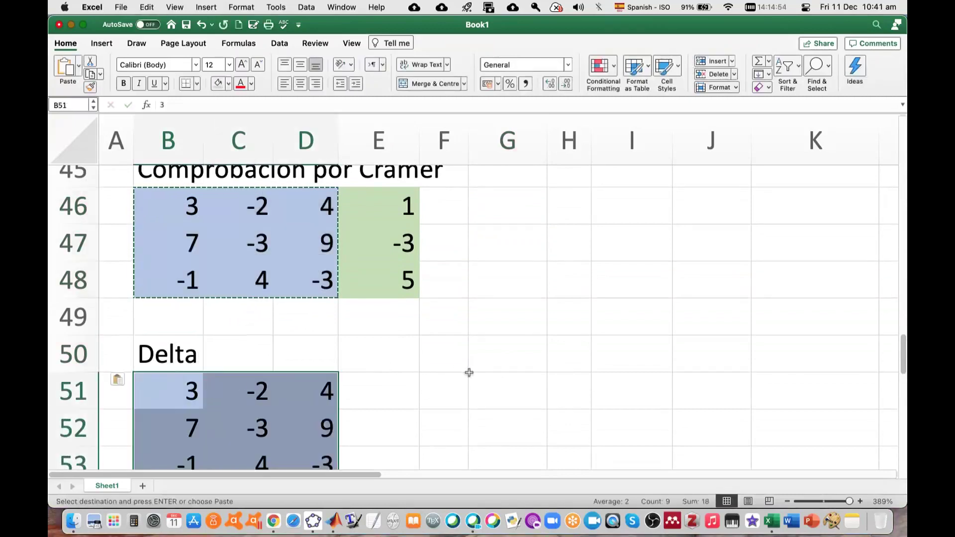
scroll(469, 373, down, 2)
click(459, 374)
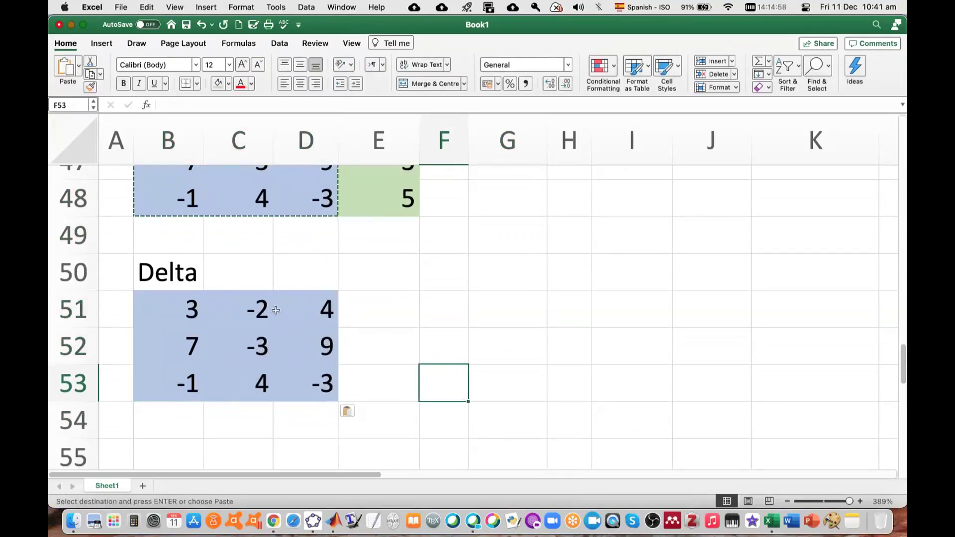
Step: Highlight the first row of the Delta matrix, B51:D51, in yellow
click(205, 330)
drag(158, 304, 323, 308)
click(228, 84)
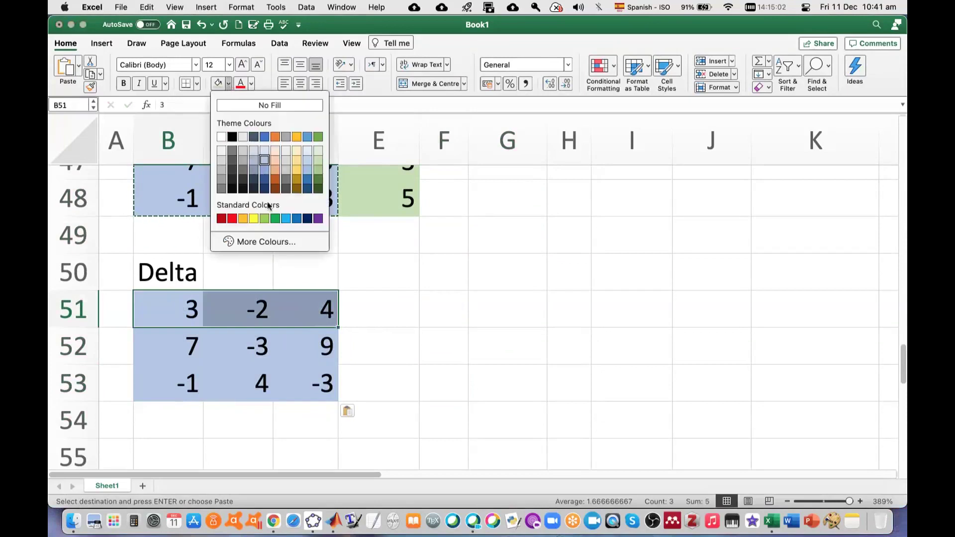
click(254, 218)
click(414, 304)
click(445, 309)
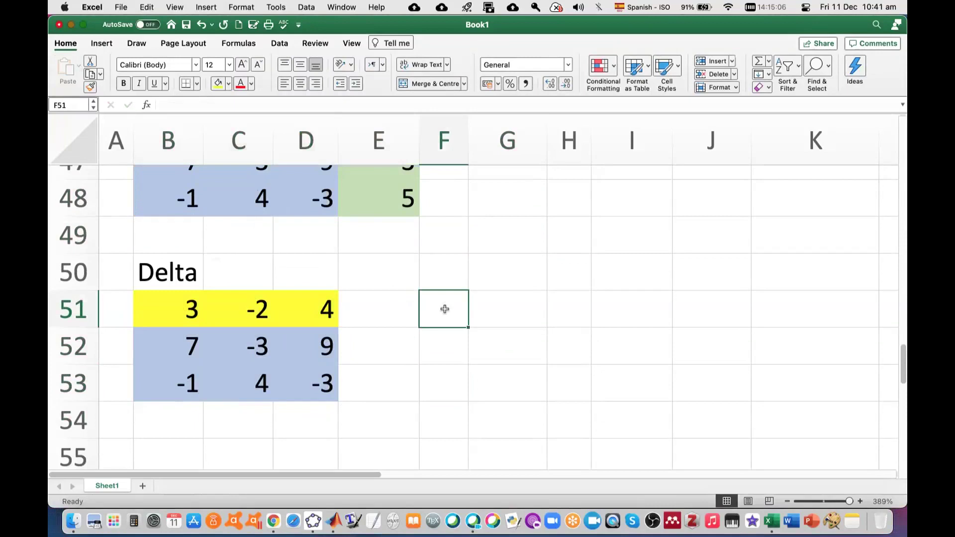
Step: Insert an empty row between the Delta label and the yellow matrix row
click(174, 309)
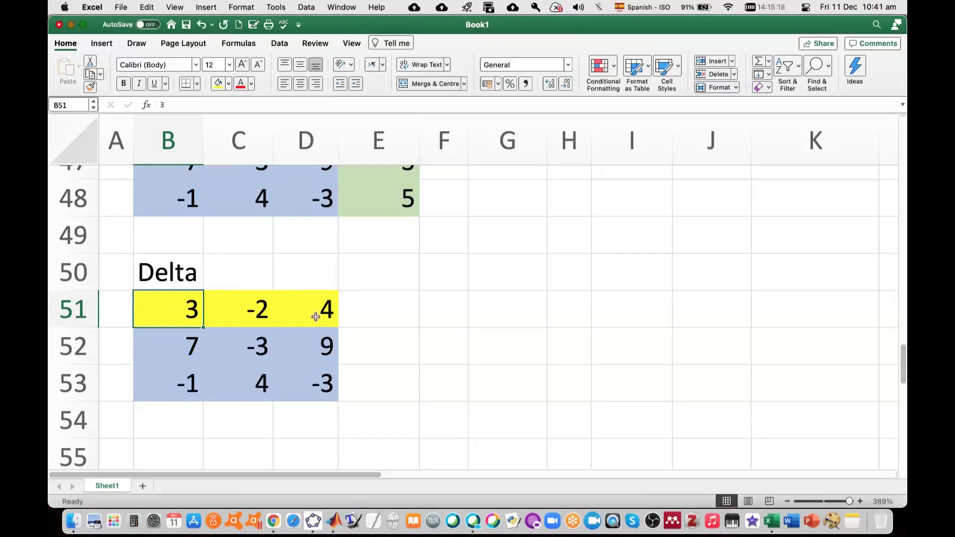
right_click(78, 314)
key(Escape)
Step: Enter the cofactor signs (+), (-) and (+) in B51:D51 above the Delta matrix columns
click(179, 311)
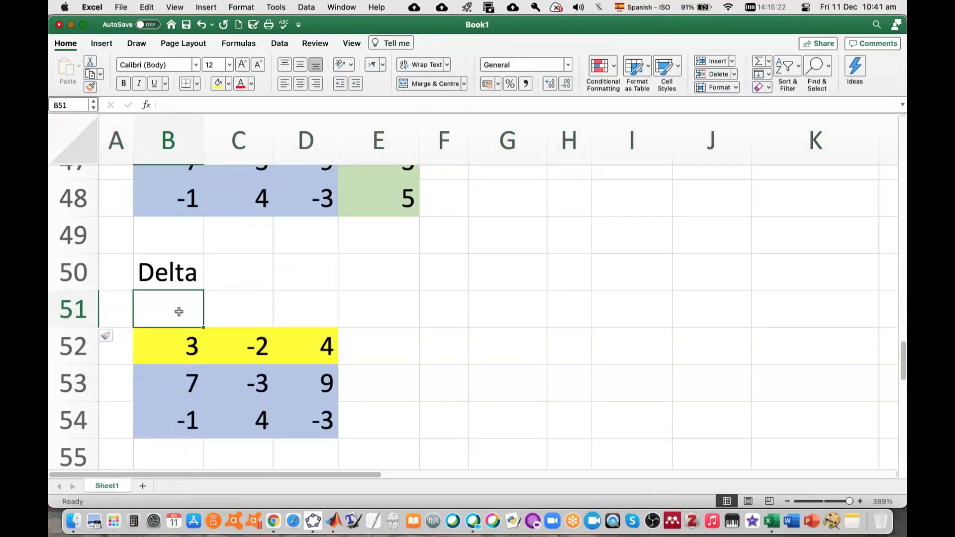
text((+))
key(Tab)
text((-))
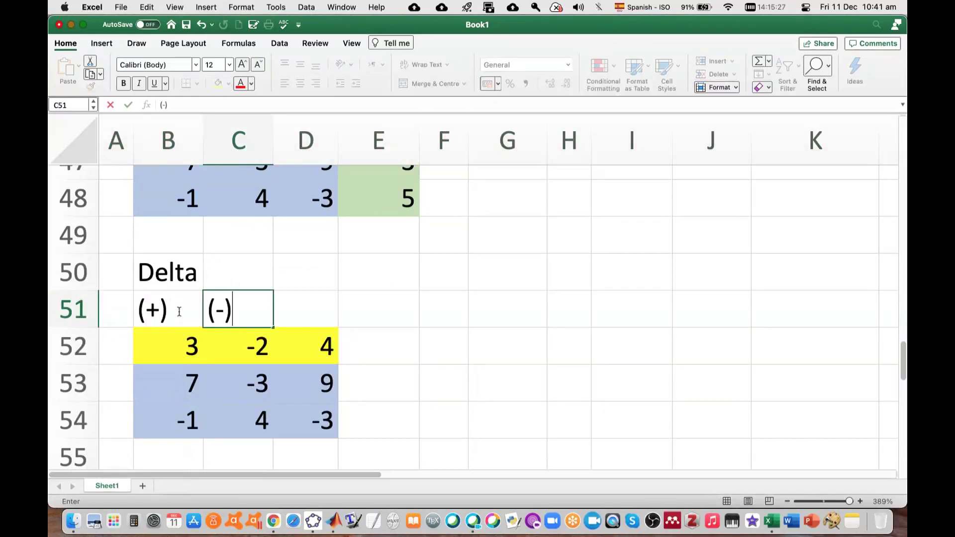
key(Return)
click(176, 311)
click(233, 315)
click(315, 313)
text((+))
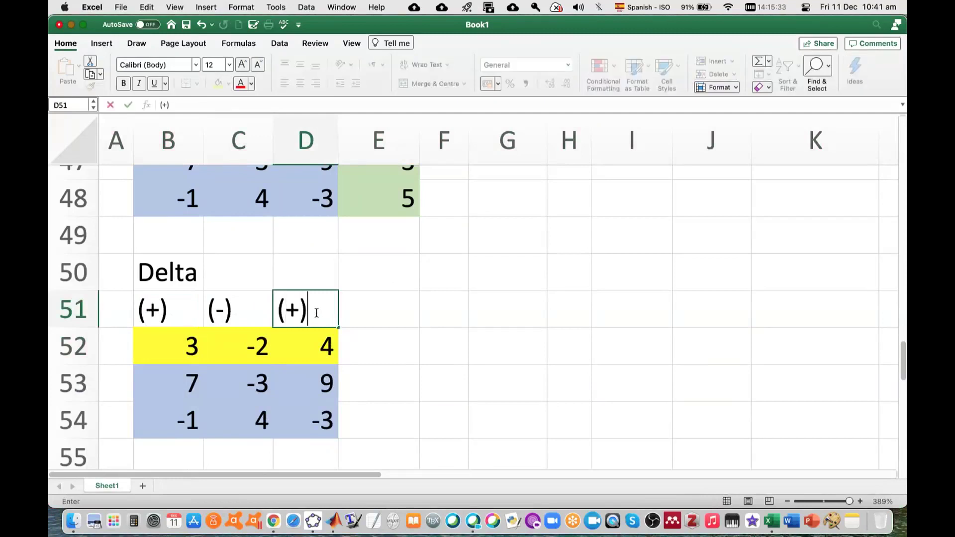
key(Return)
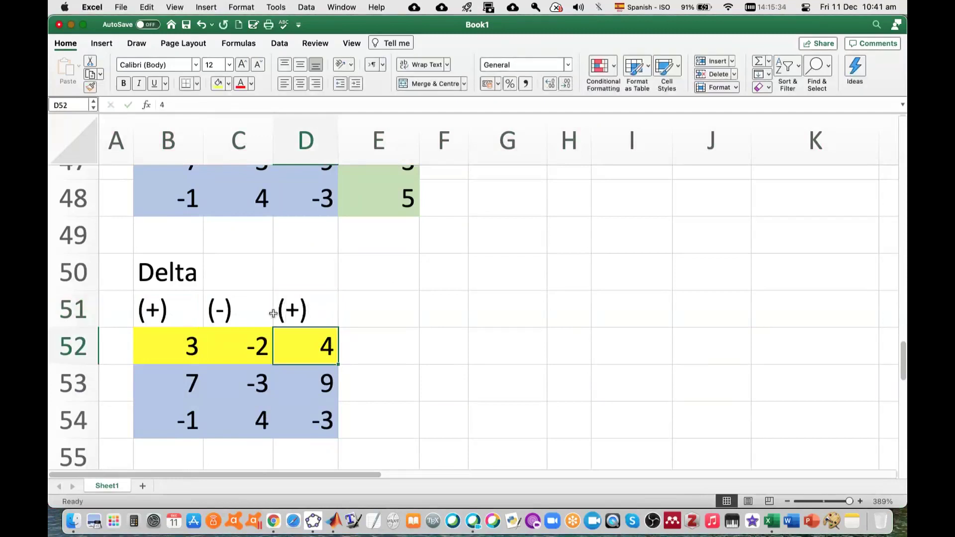
Step: Enter the first cofactor multiplier 3 in F51 and copy its 2x2 minor from C53:D54 to G52:H53
click(444, 313)
text(3)
click(475, 357)
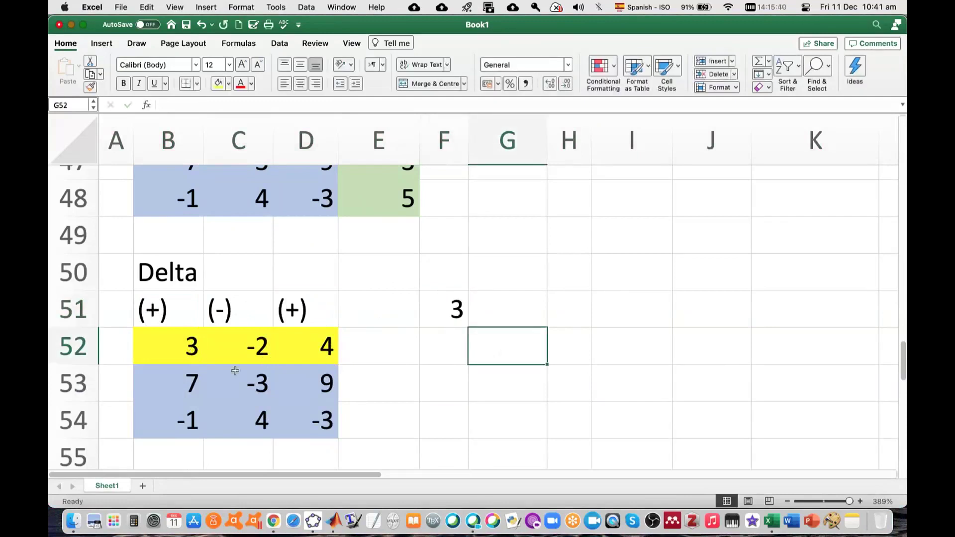
drag(188, 342, 182, 384)
drag(180, 347, 314, 343)
drag(245, 378, 301, 408)
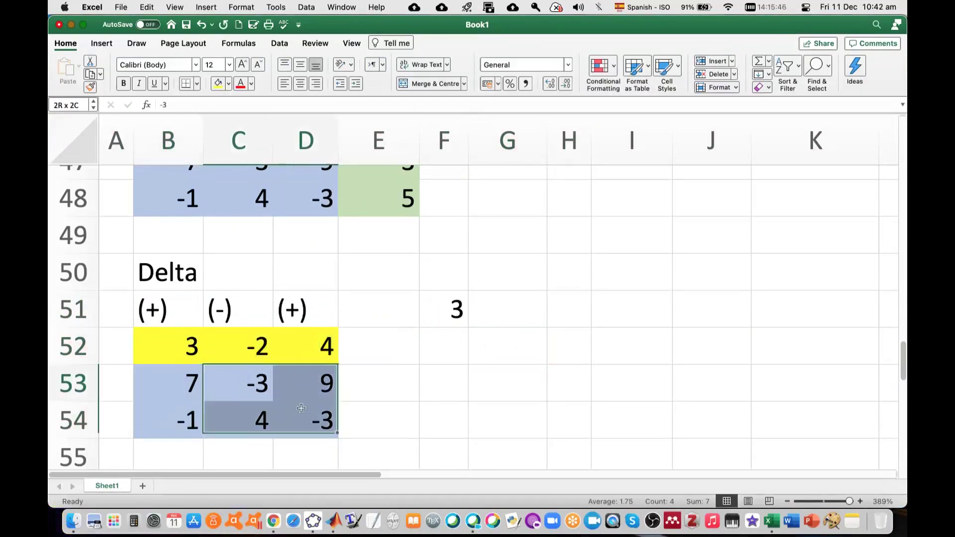
key(cmd+c)
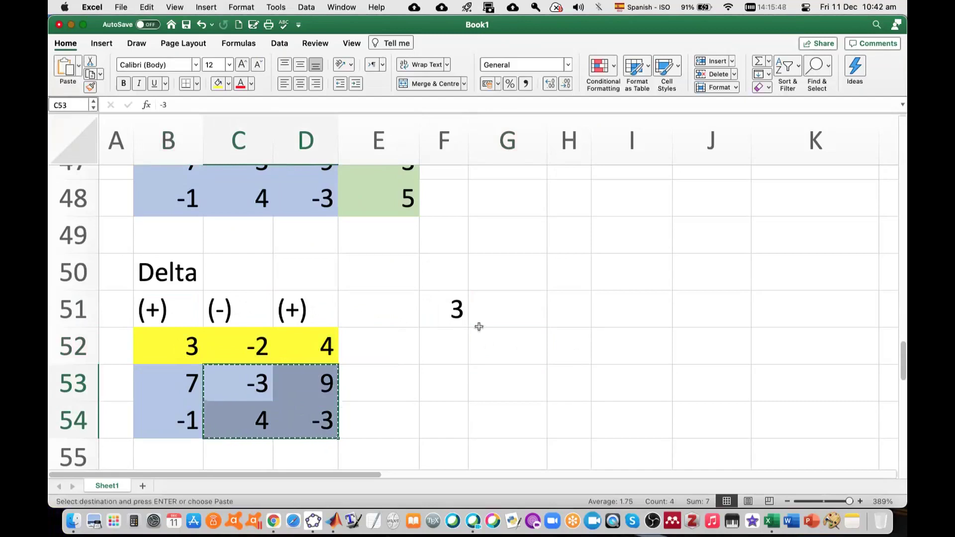
click(505, 314)
click(502, 341)
key(super+v)
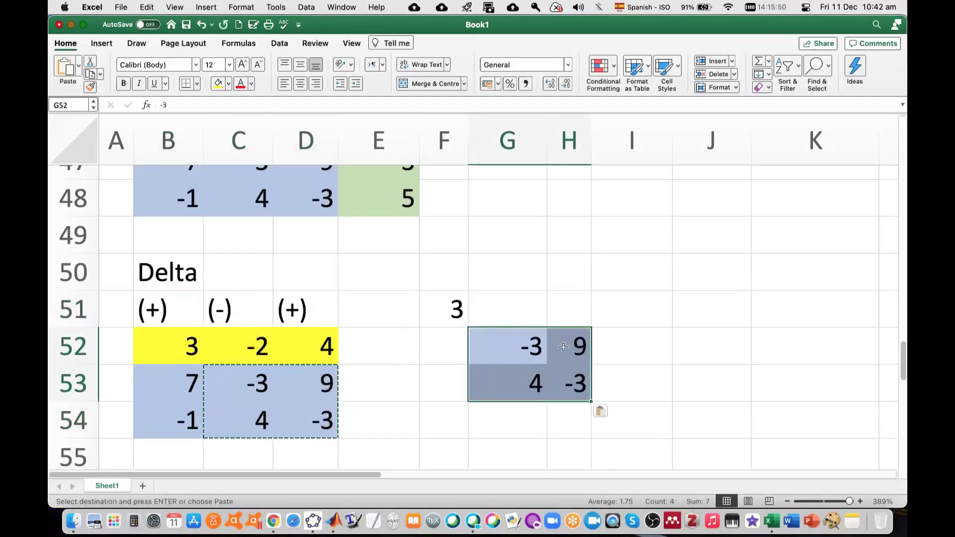
click(563, 347)
click(456, 316)
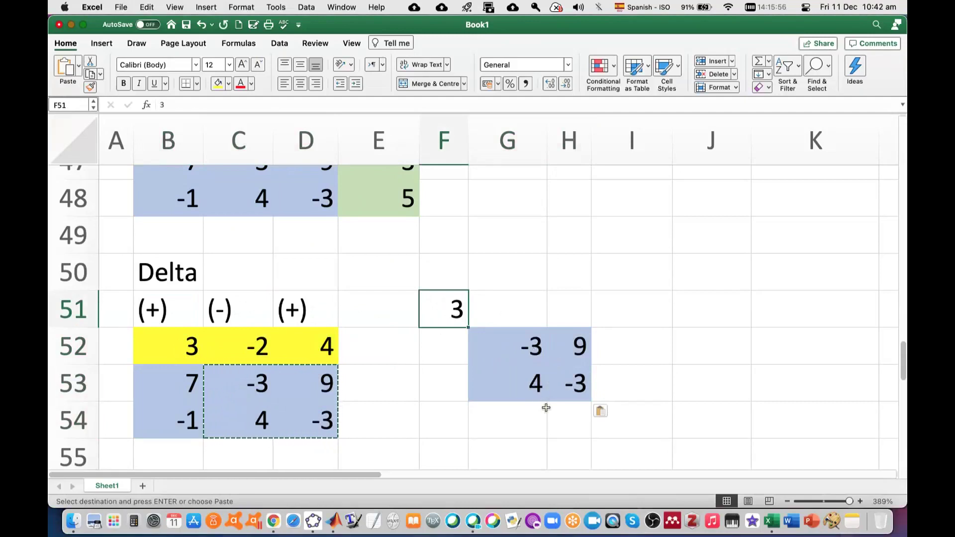
Step: Enter the second cofactor multiplier 2 in I51
click(629, 315)
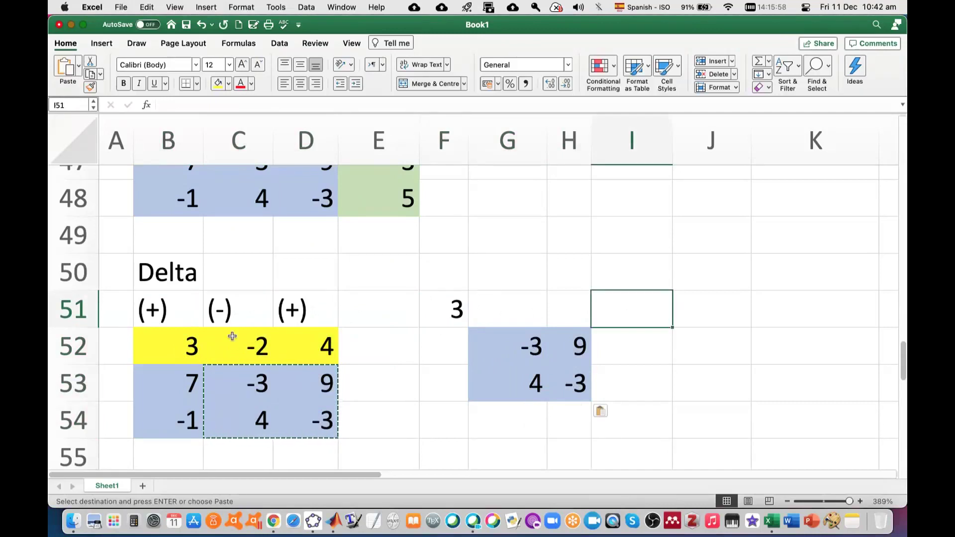
text(2)
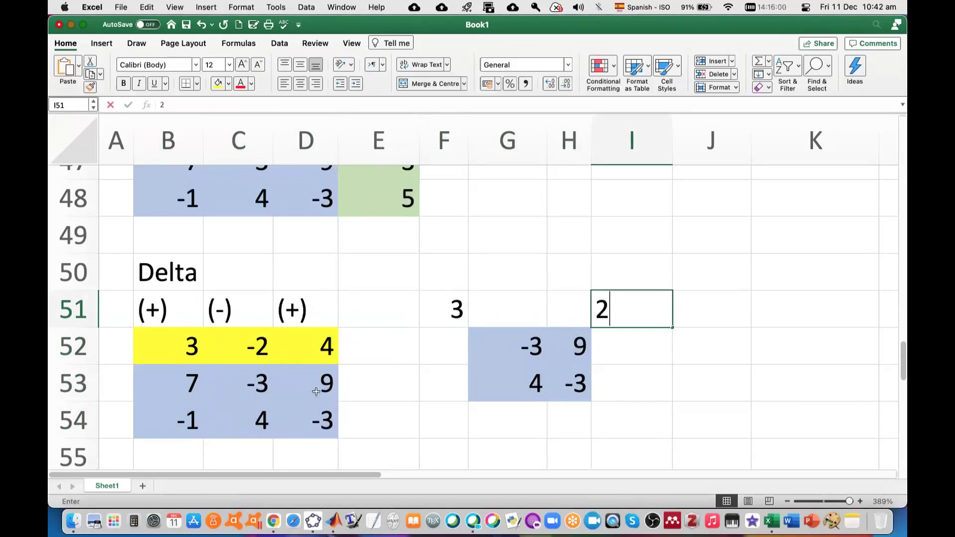
click(647, 341)
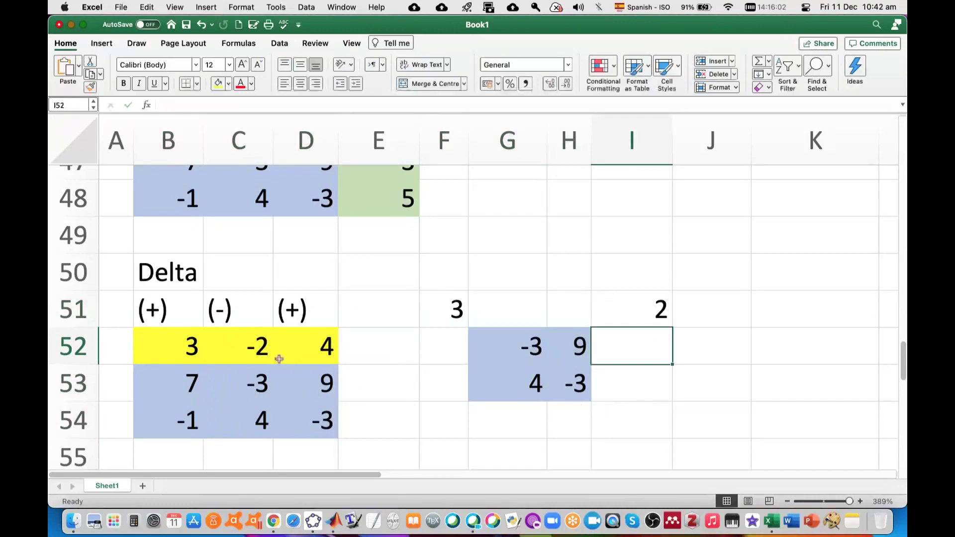
Step: Copy B53:B54 from the Delta matrix to J52:J53 as the first column of the second minor
drag(251, 347, 251, 428)
drag(139, 343, 313, 347)
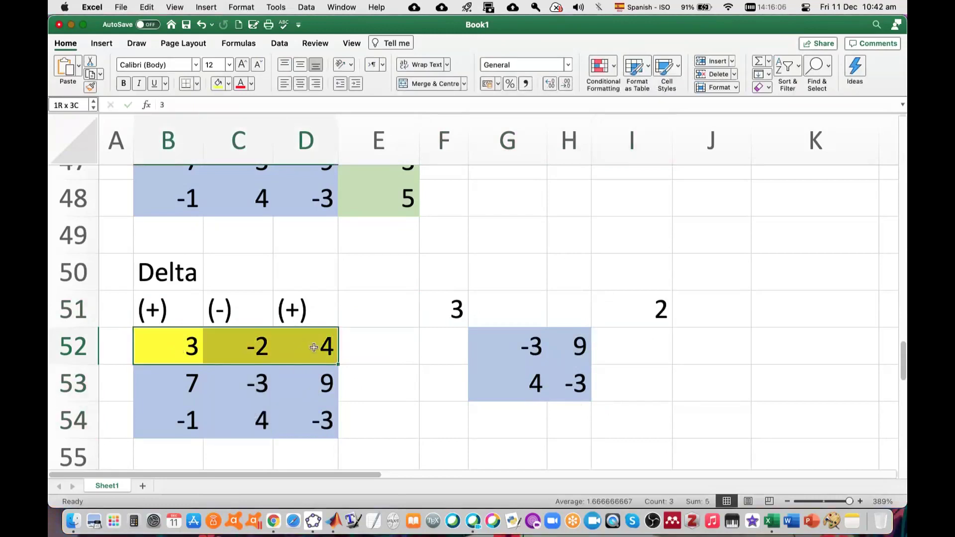
drag(178, 383, 183, 417)
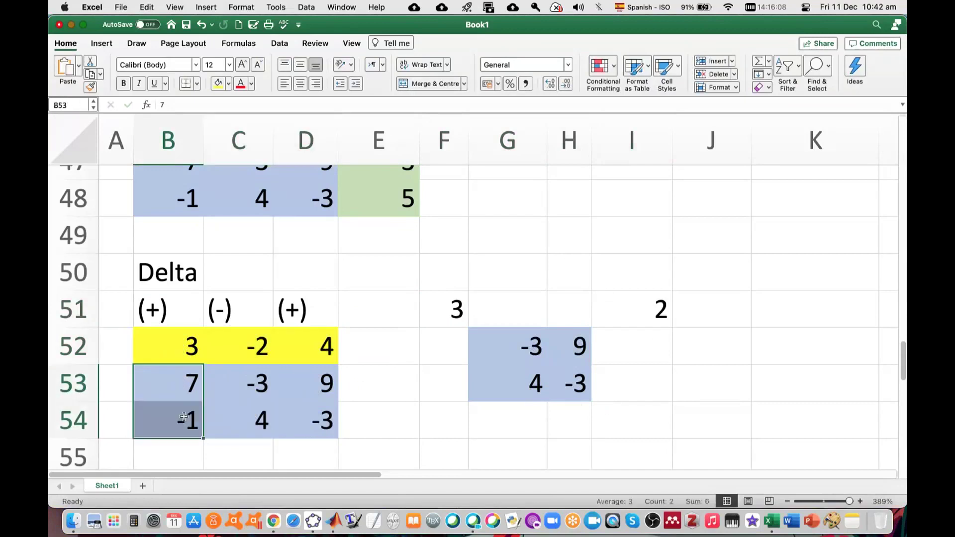
drag(314, 373, 283, 416)
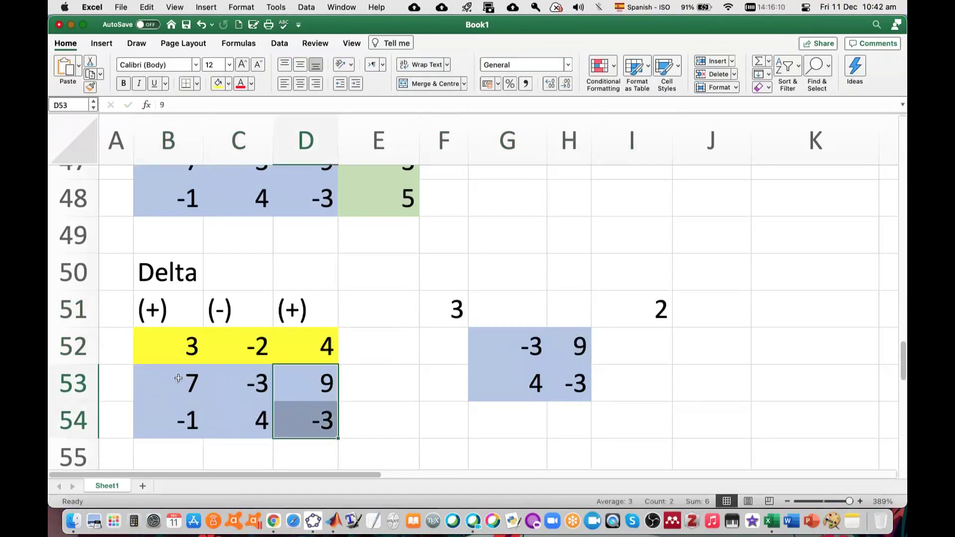
drag(178, 378, 180, 416)
key(super+c)
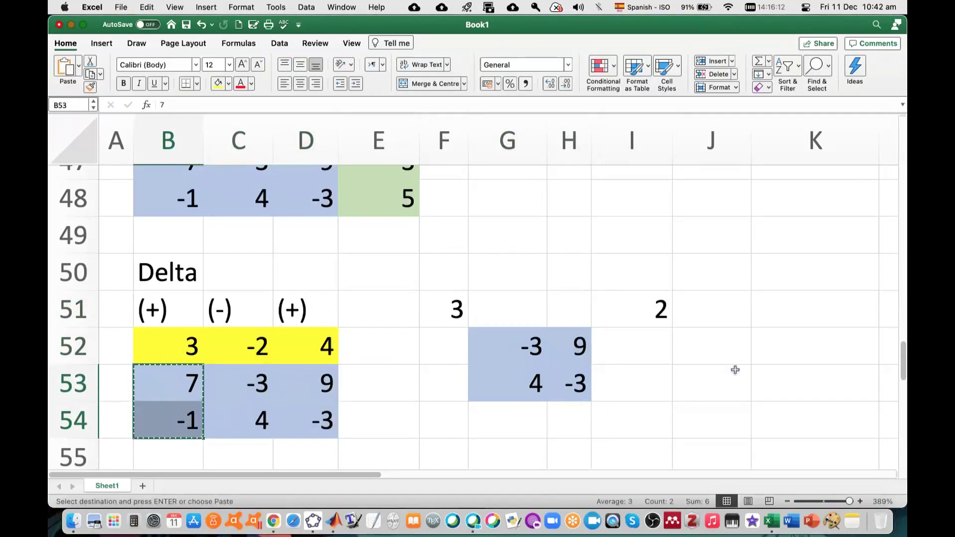
click(711, 348)
key(super+v)
Step: Copy D53:D54 from the Delta matrix to K52:K53 as the second column of the second minor
click(304, 398)
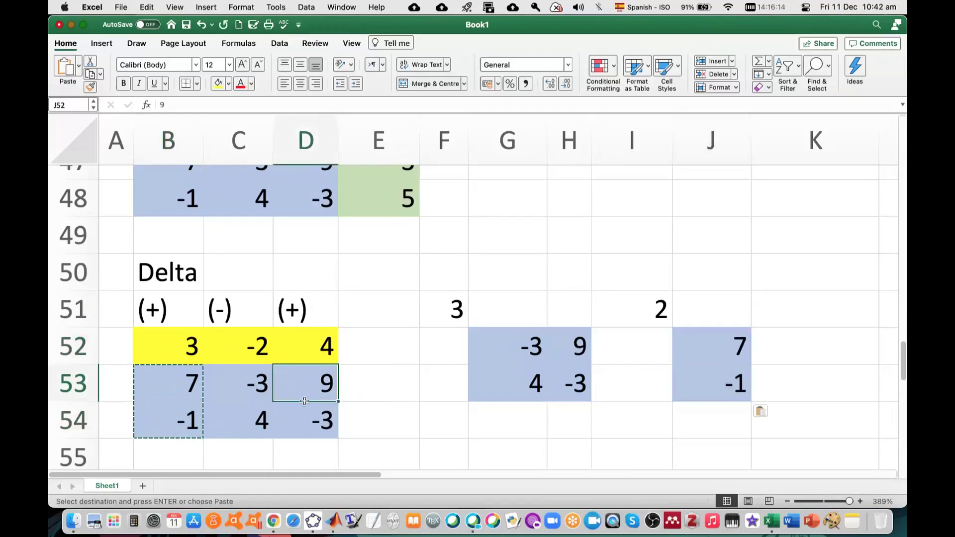
drag(304, 401, 306, 421)
key(super+c)
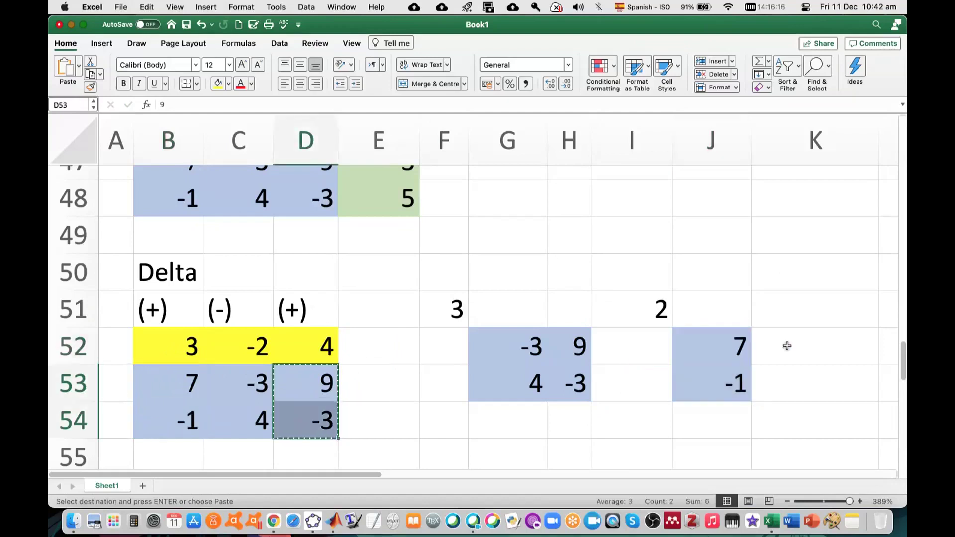
click(787, 345)
key(super+v)
Step: Enter the third cofactor multiplier 4 in L51
scroll(815, 373, right, 3)
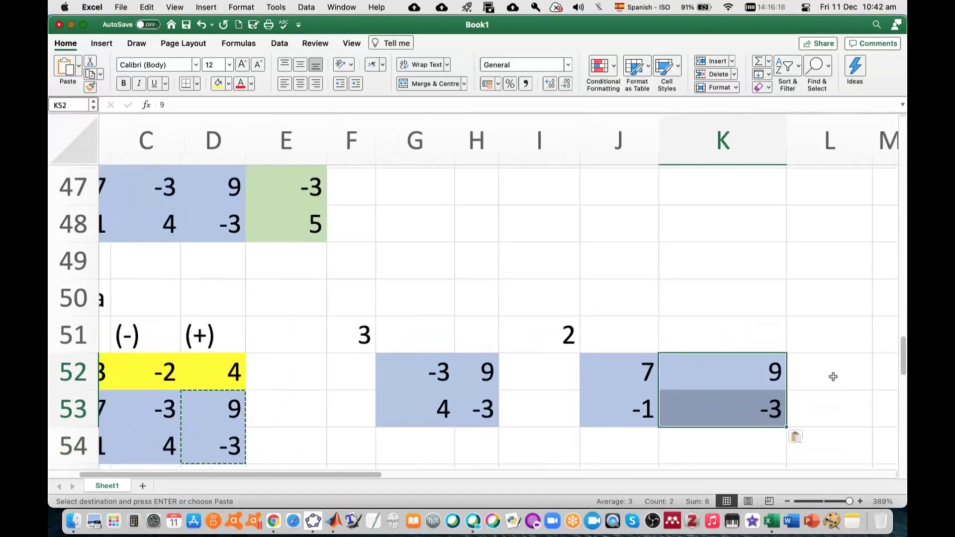
scroll(831, 373, left, 3)
scroll(831, 374, down, 1)
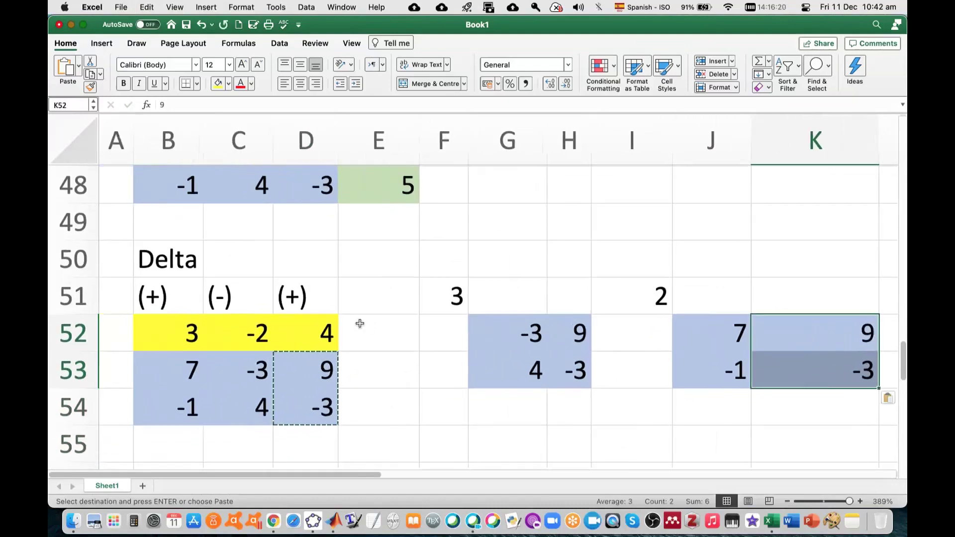
click(318, 334)
scroll(641, 393, right, 4)
click(658, 301)
text(4)
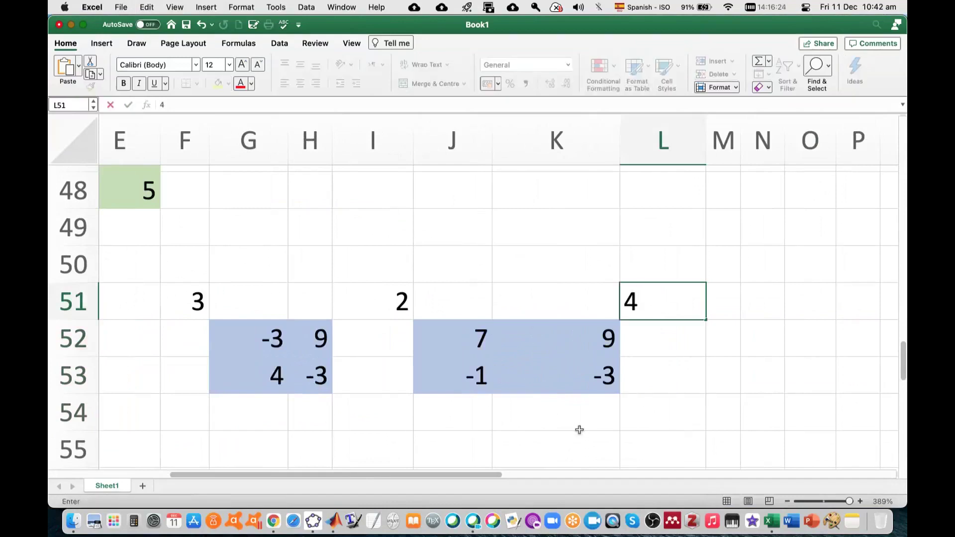
click(401, 432)
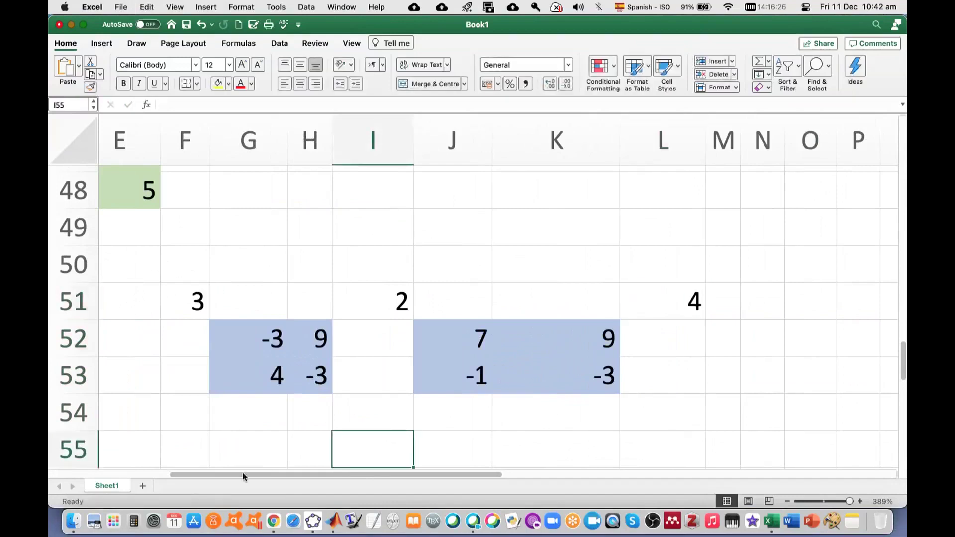
Step: Copy the third 2x2 minor from B53:C54 to M52:N53
scroll(234, 476, left, 5)
drag(183, 371, 318, 449)
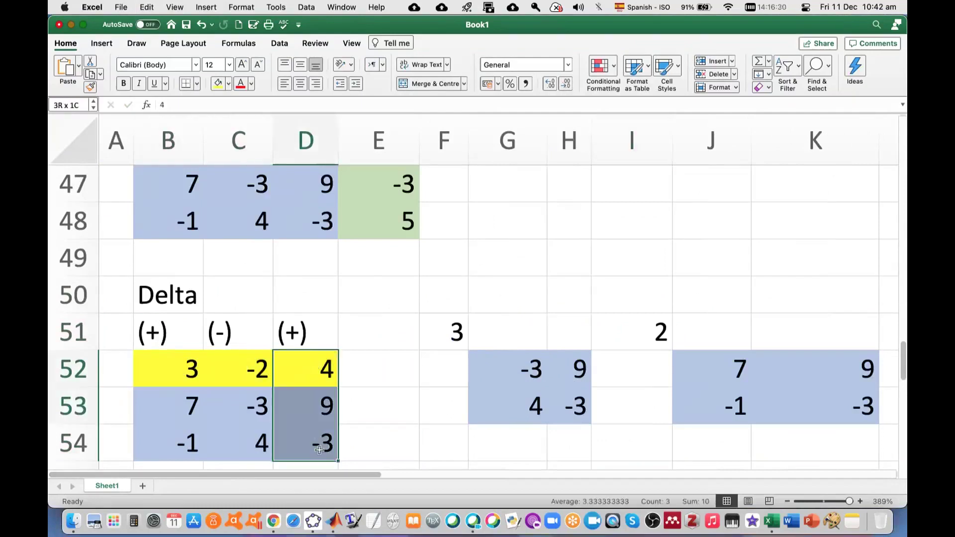
drag(168, 367, 313, 357)
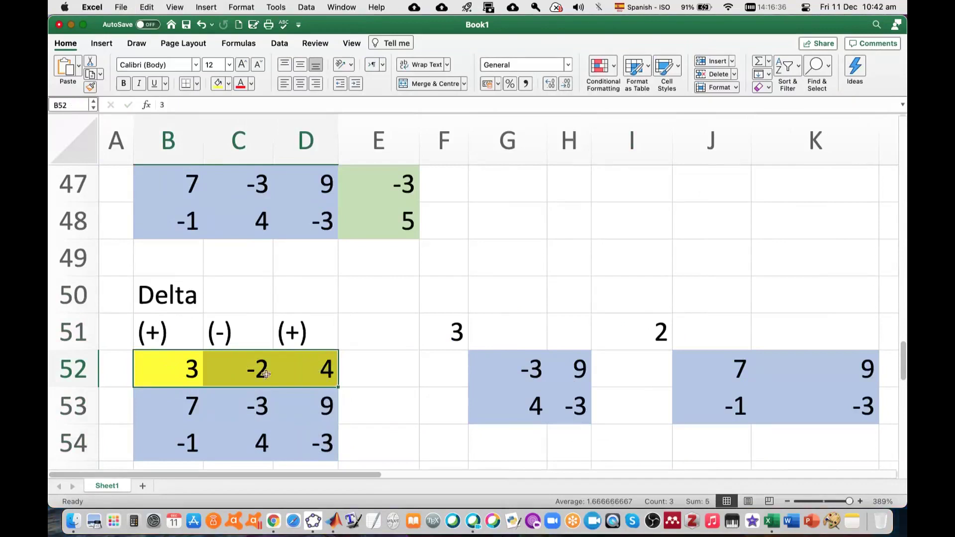
drag(323, 368, 326, 441)
drag(164, 398, 239, 430)
key(super+c)
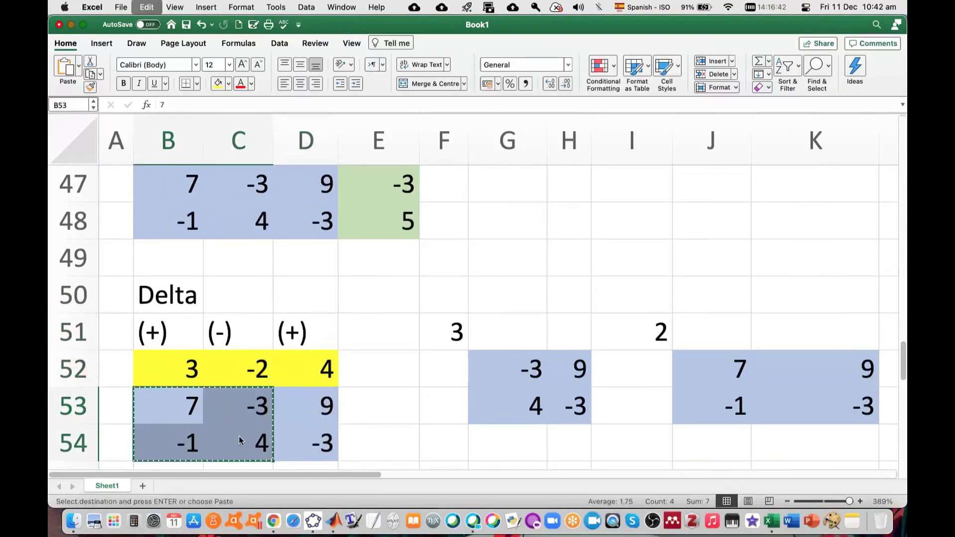
scroll(508, 419, right, 5)
click(735, 364)
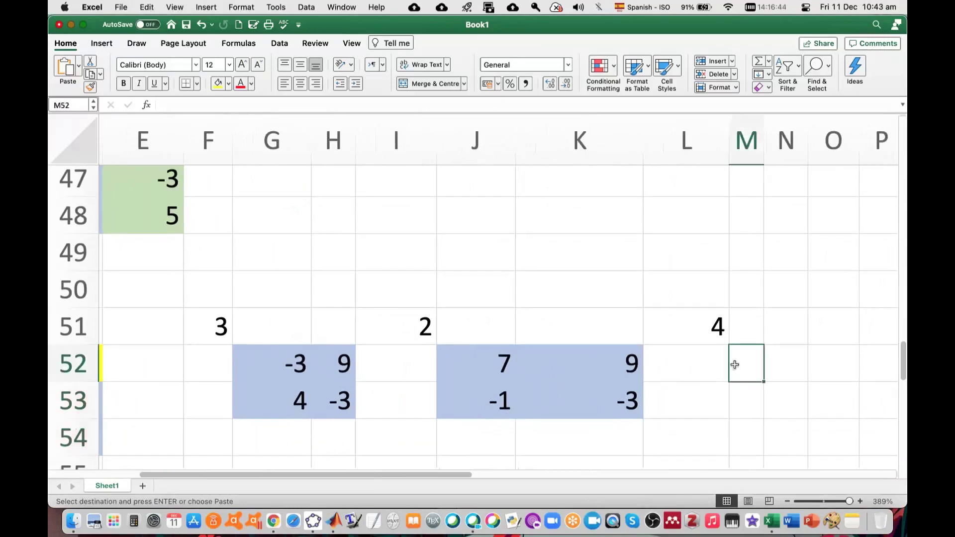
key(super+v)
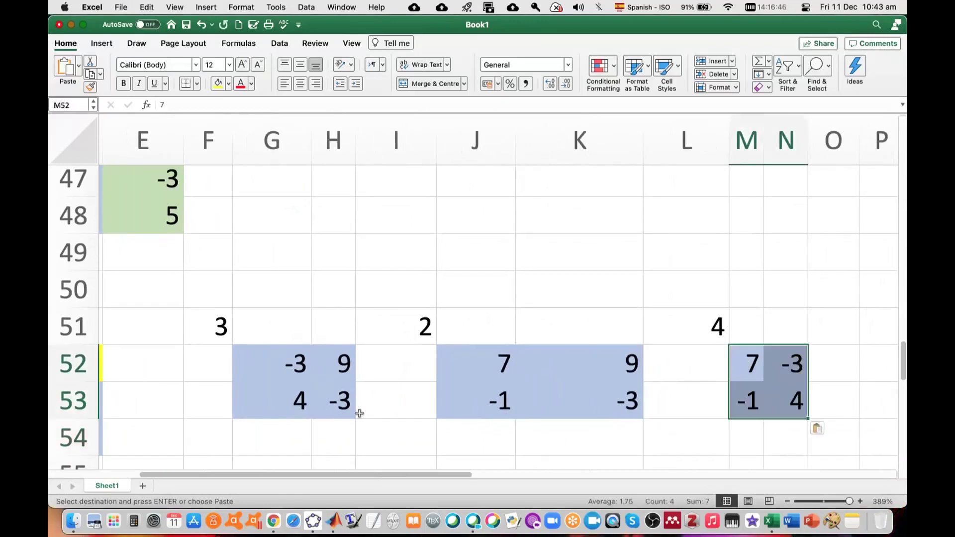
Step: Start a formula in G54, below the first 2x2 minor
click(281, 444)
text(=)
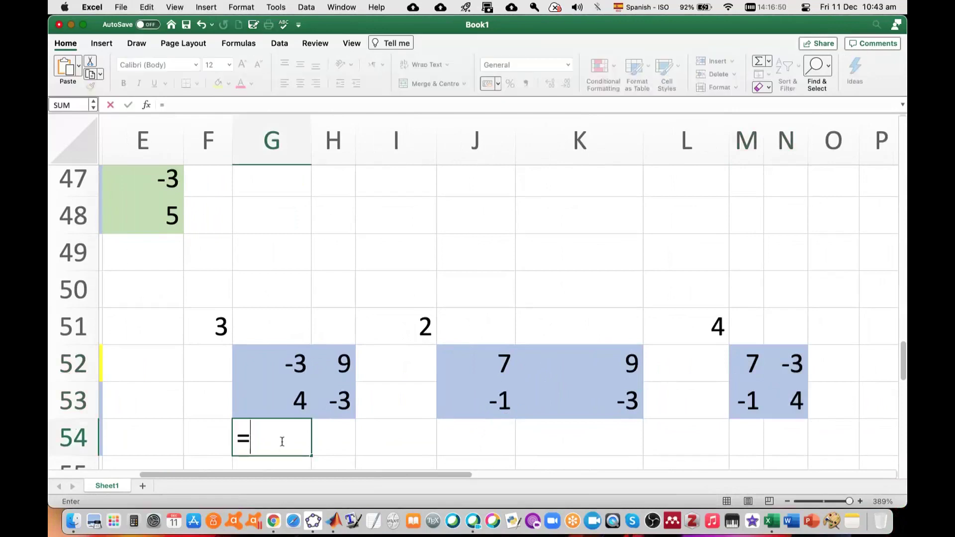
click(288, 363)
text(*)
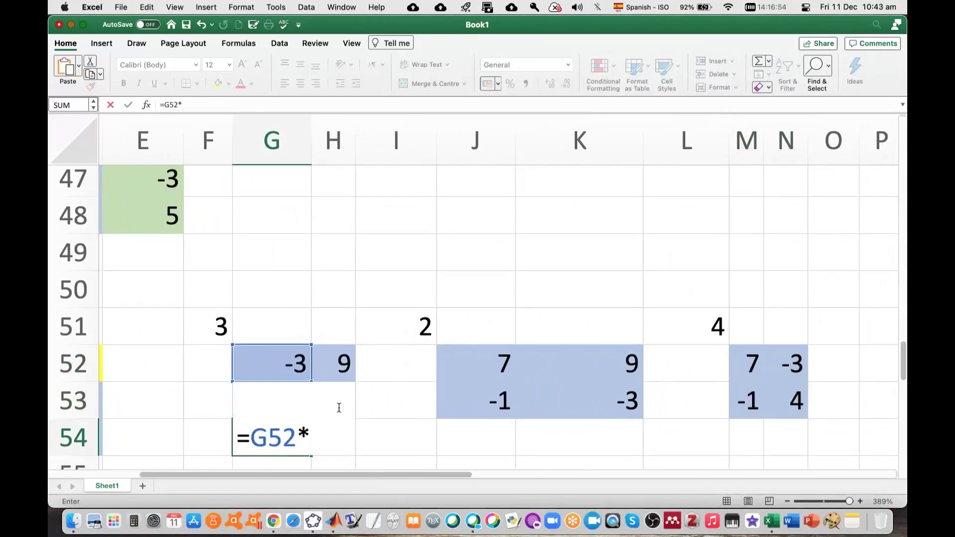
scroll(393, 367, down, 3)
scroll(392, 367, left, 1)
scroll(393, 367, down, 1)
scroll(393, 367, left, 1)
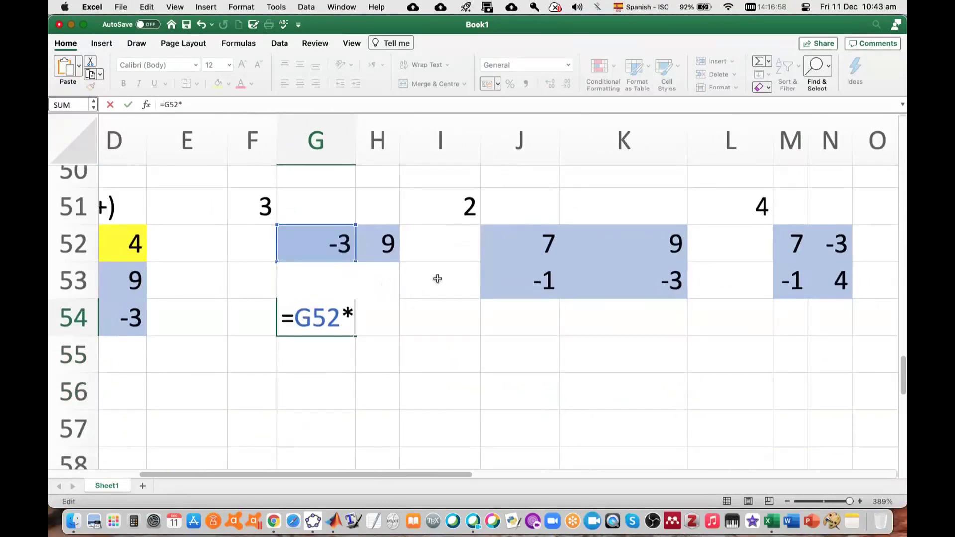
key(BackSpace)
key(BackSpace)
key(BackSpace)
key(BackSpace)
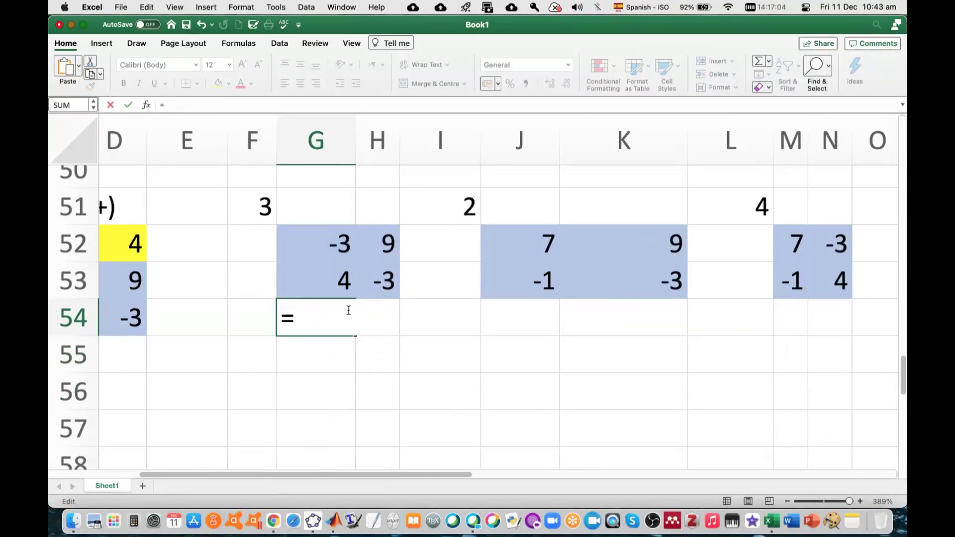
Step: Complete the G54 formula as =G52*H53-H52*G53 to calculate the first minor's determinant
click(338, 251)
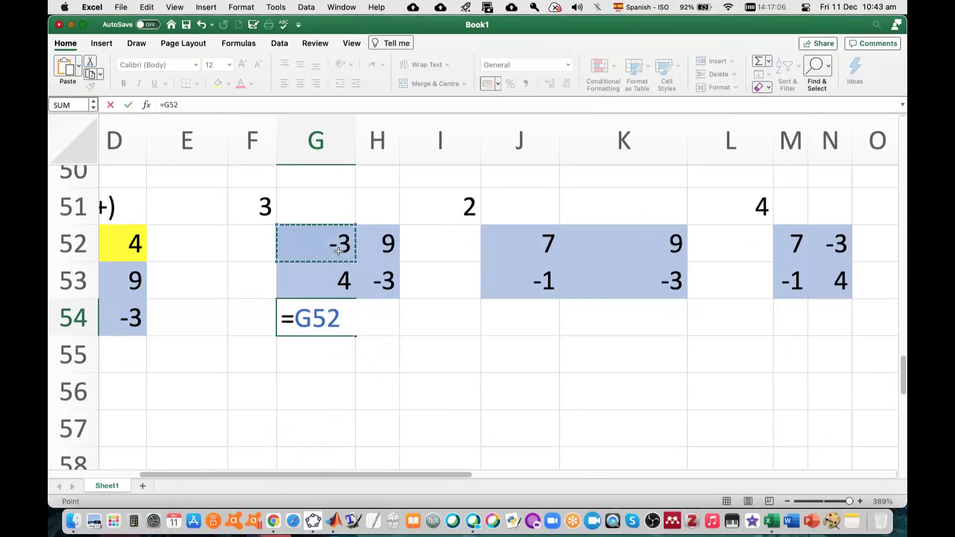
text(*)
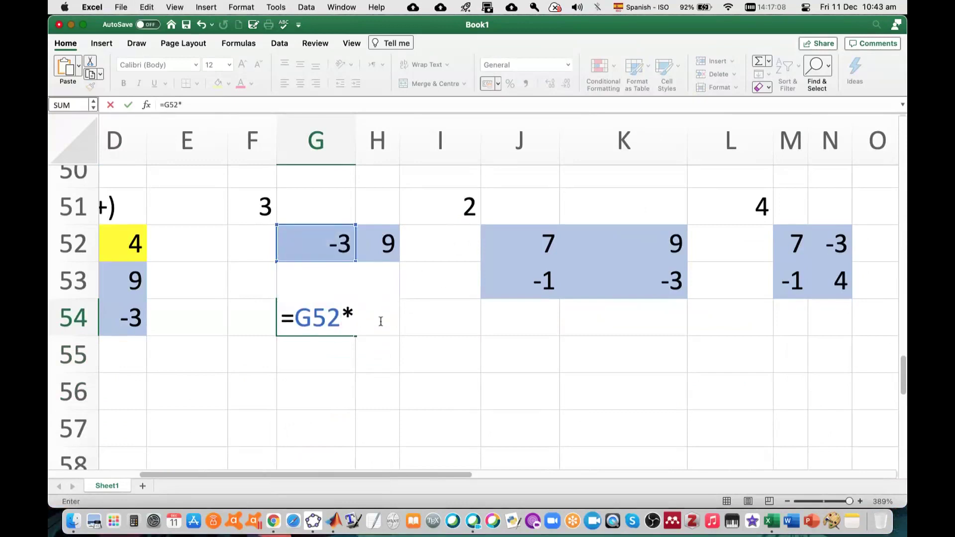
text(H)
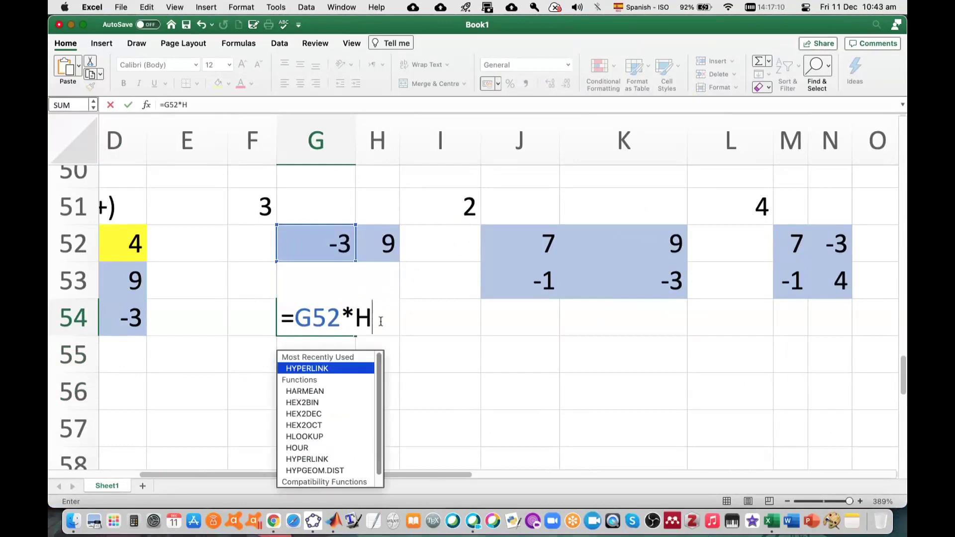
text(53)
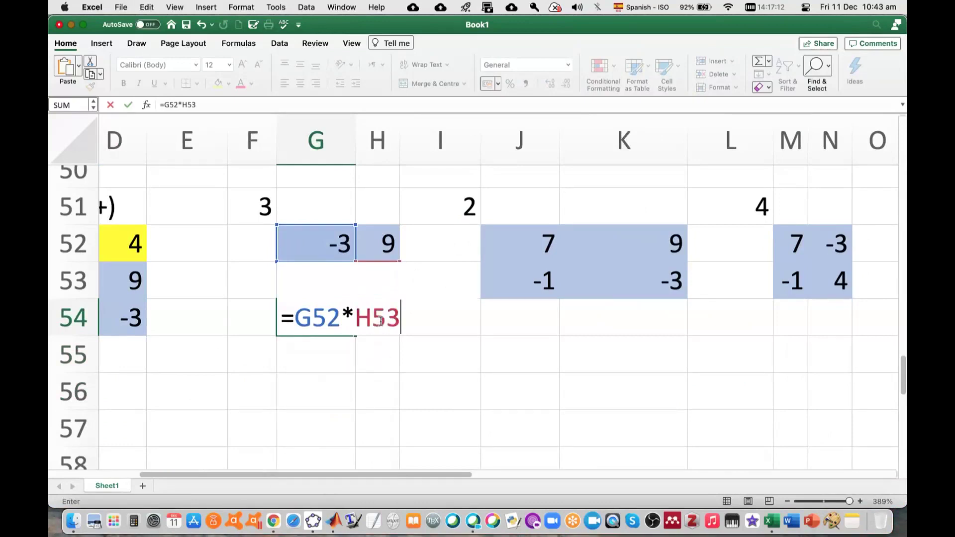
text(-)
click(377, 241)
text(*)
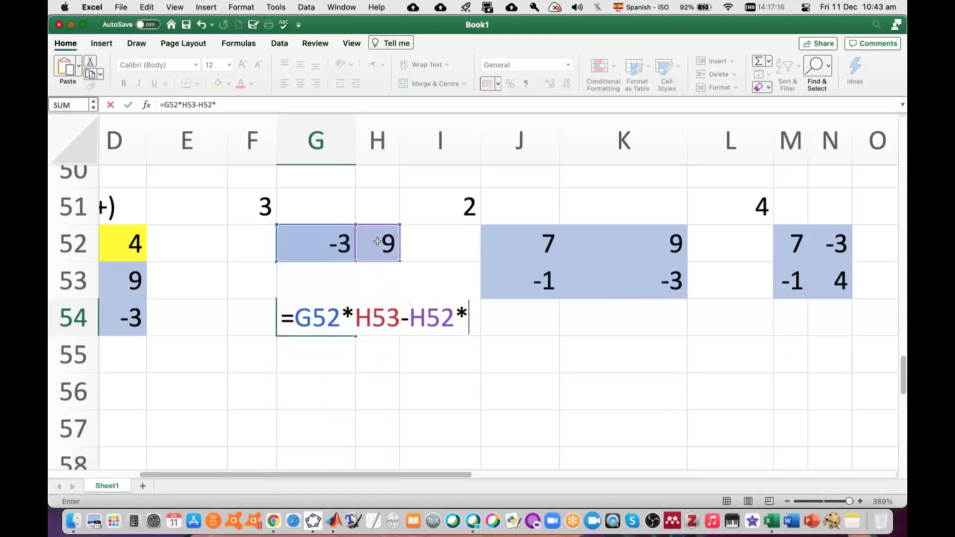
text(G)
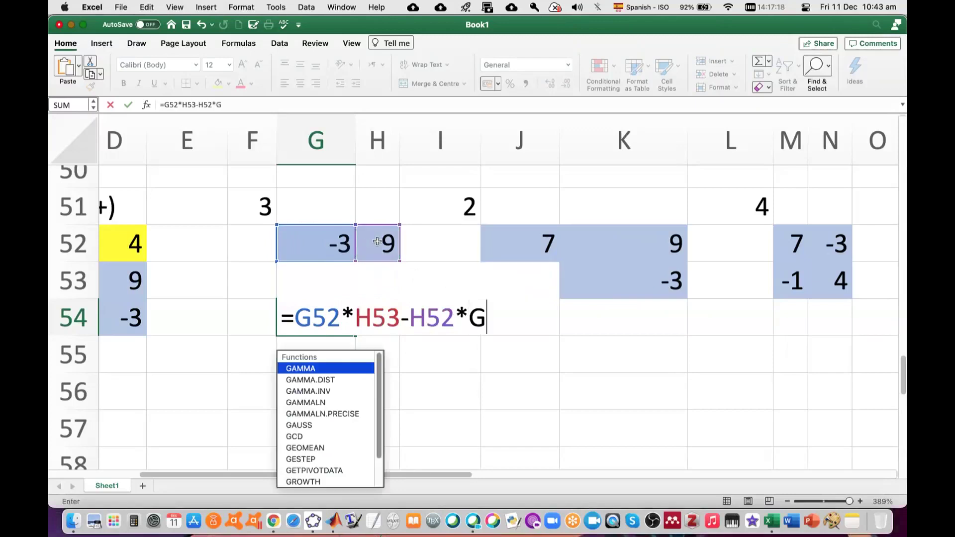
text(5)
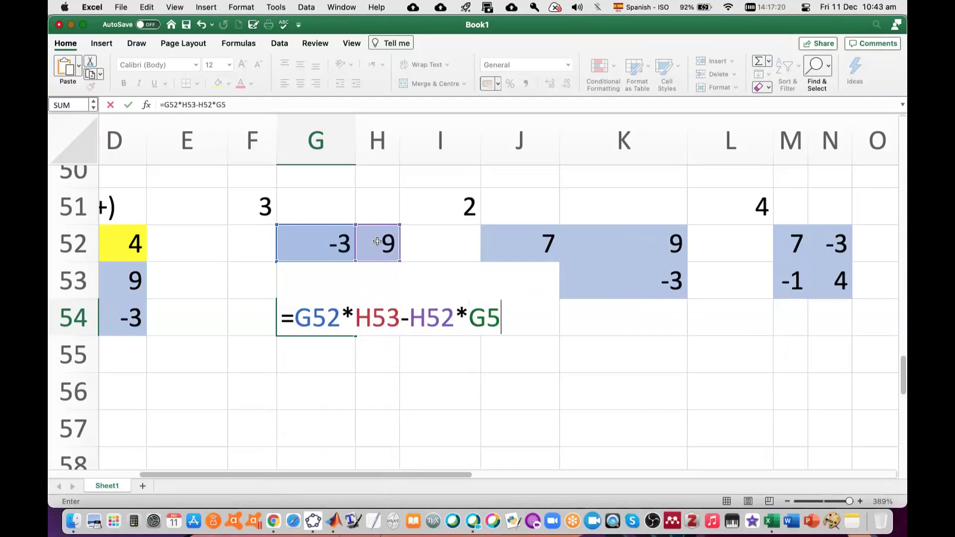
text(3)
key(Return)
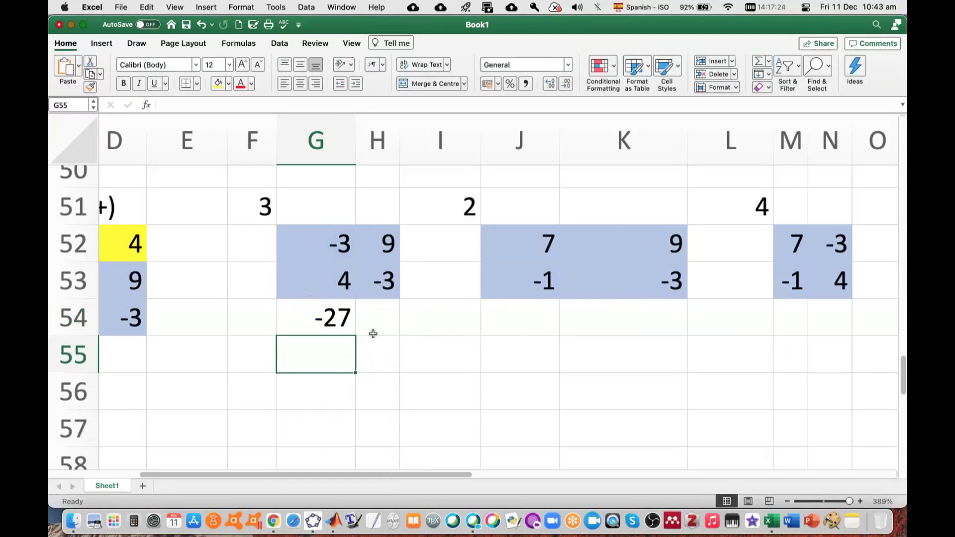
Step: Calculate the second minor's determinant in J54 with =MDETERM(J52:K53)
click(519, 321)
text(=)
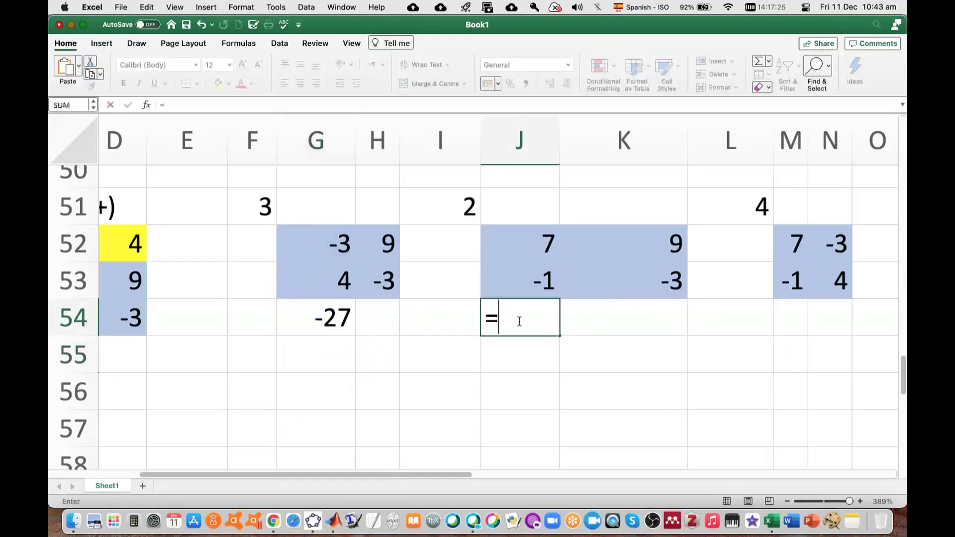
text(md)
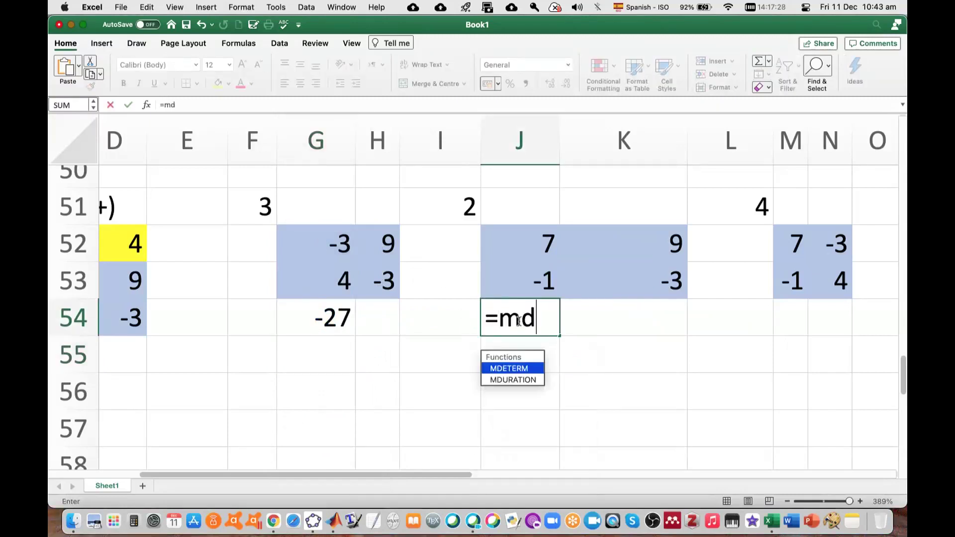
double_click(521, 368)
drag(520, 243, 629, 284)
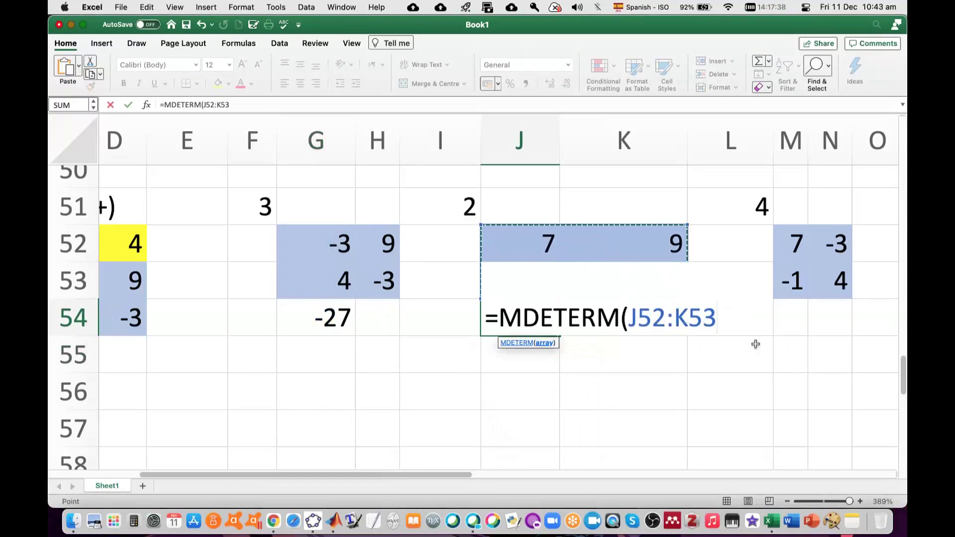
key(Return)
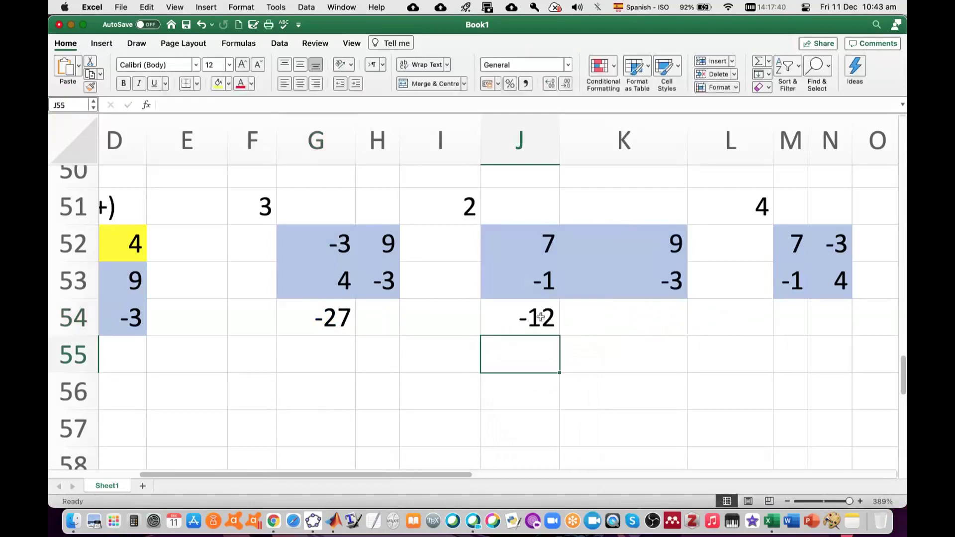
Step: Start the third minor's determinant formula in M54 with the main-diagonal product =M52*N53
scroll(799, 324, right, 2)
scroll(799, 329, right, 2)
click(581, 338)
text(=)
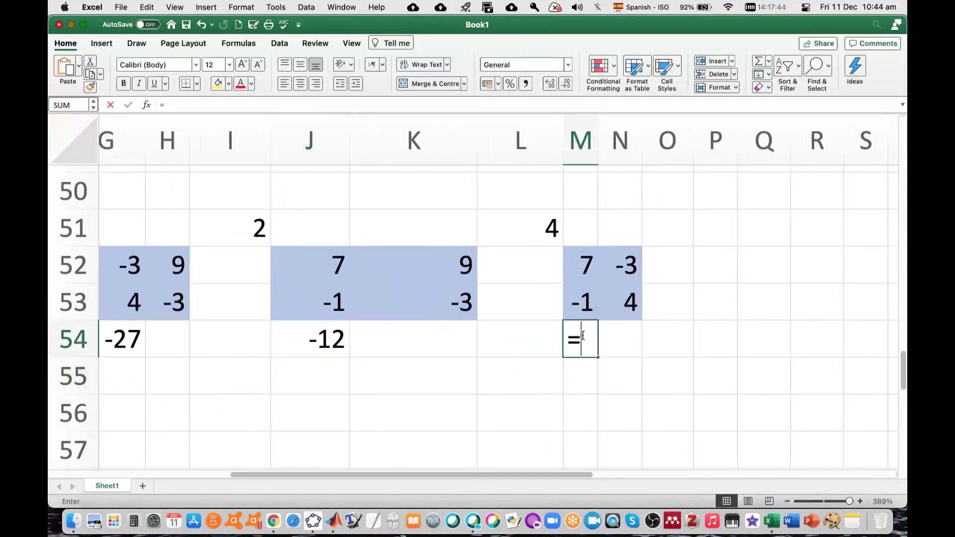
click(581, 265)
text(*)
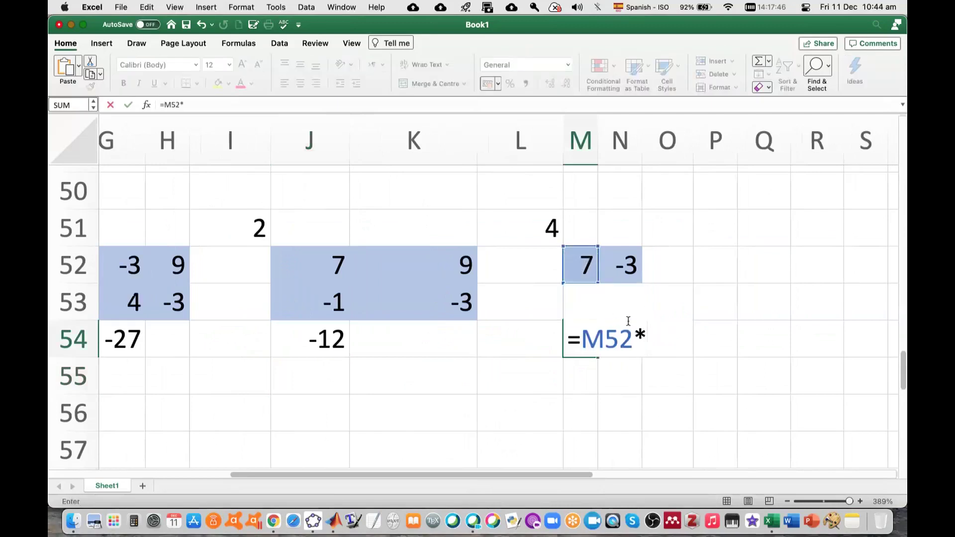
scroll(737, 311, down, 3)
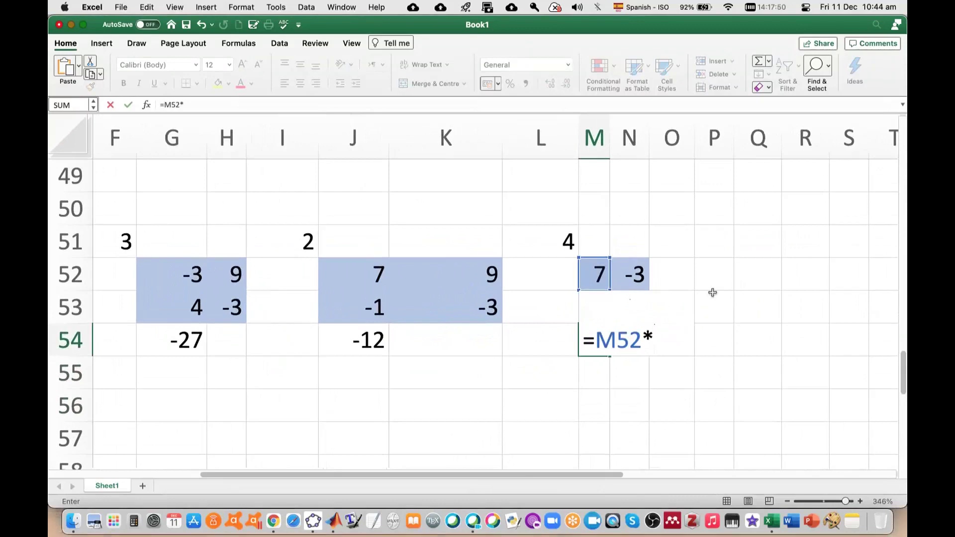
scroll(711, 286, up, 2)
scroll(712, 263, up, 2)
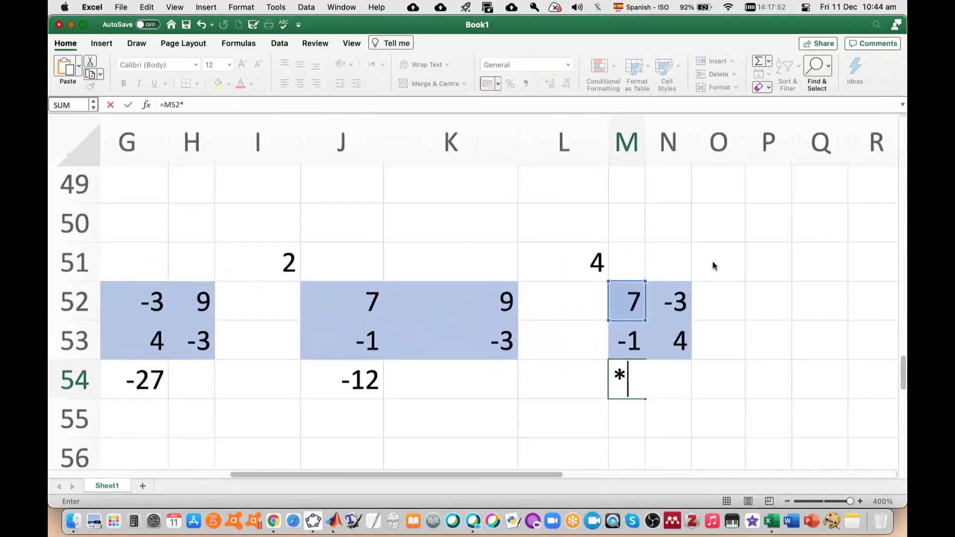
click(678, 346)
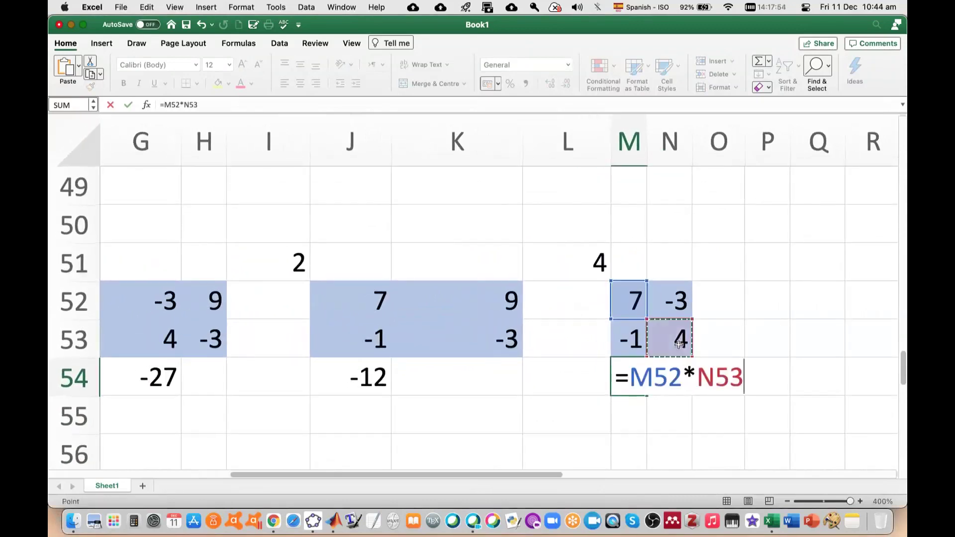
text(+)
key(BackSpace)
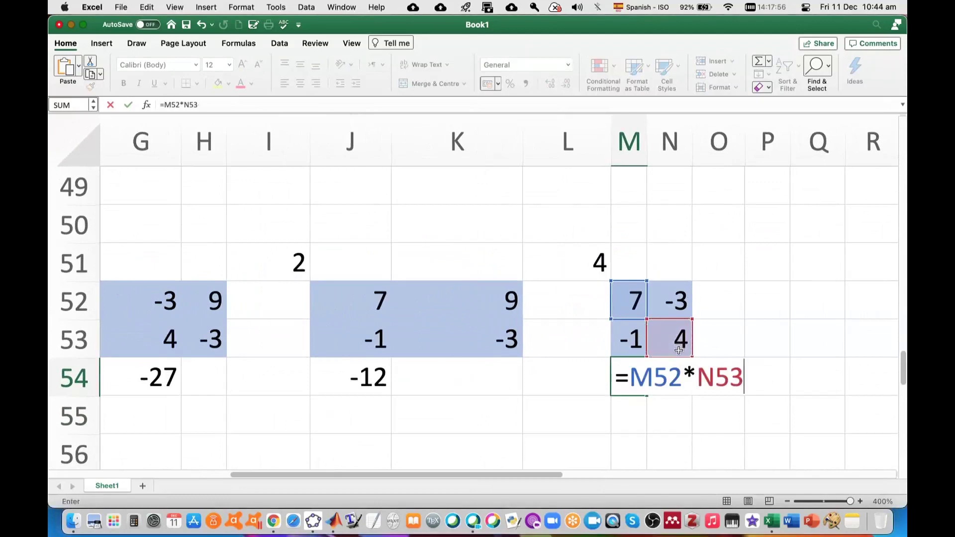
Step: Complete the M54 formula by subtracting N52*M53, and widen column M so the result fits
text(-)
click(690, 293)
text(*)
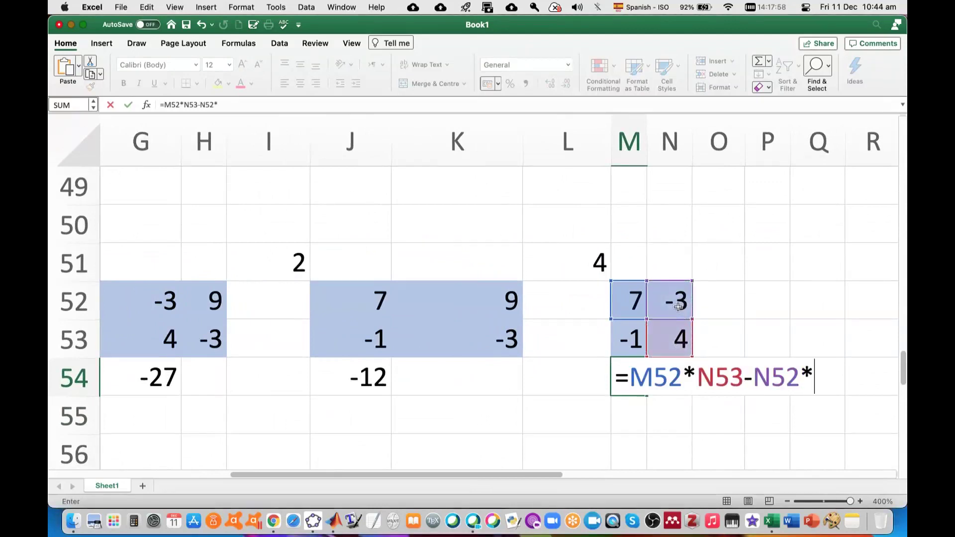
click(629, 343)
key(Return)
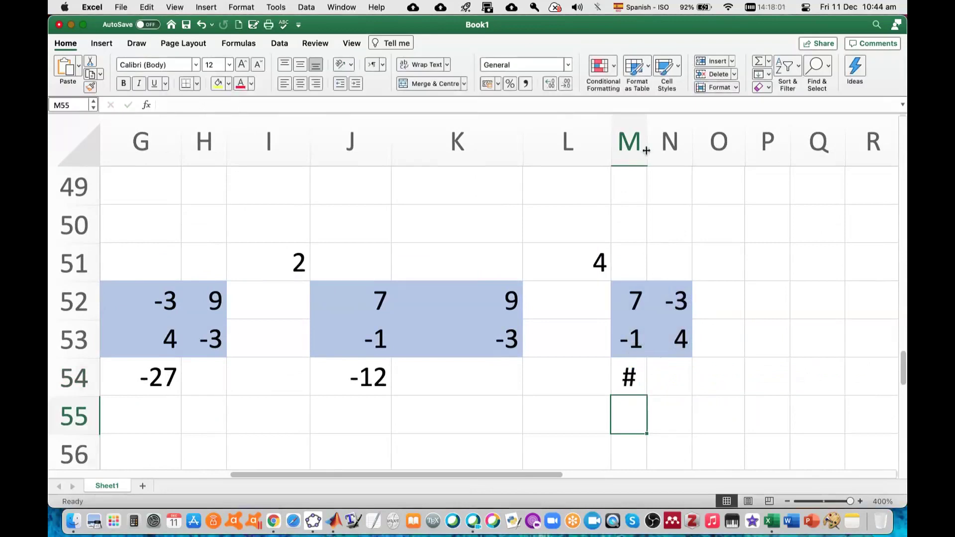
drag(646, 151, 661, 151)
Step: Start the Delta determinant formula in F56 with the first multiplier times its minor's determinant, =F51*G54
scroll(601, 386, left, 5)
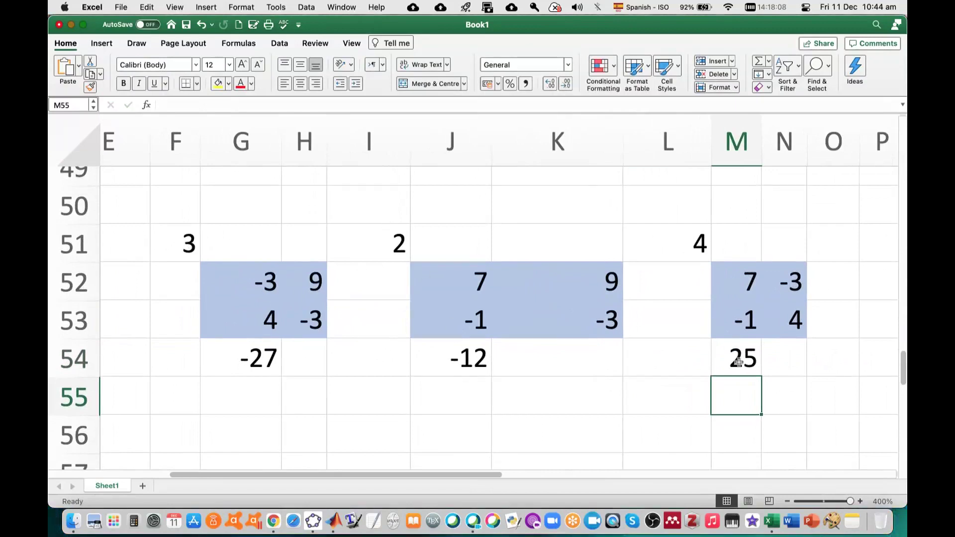
scroll(739, 362, right, 2)
scroll(739, 362, left, 5)
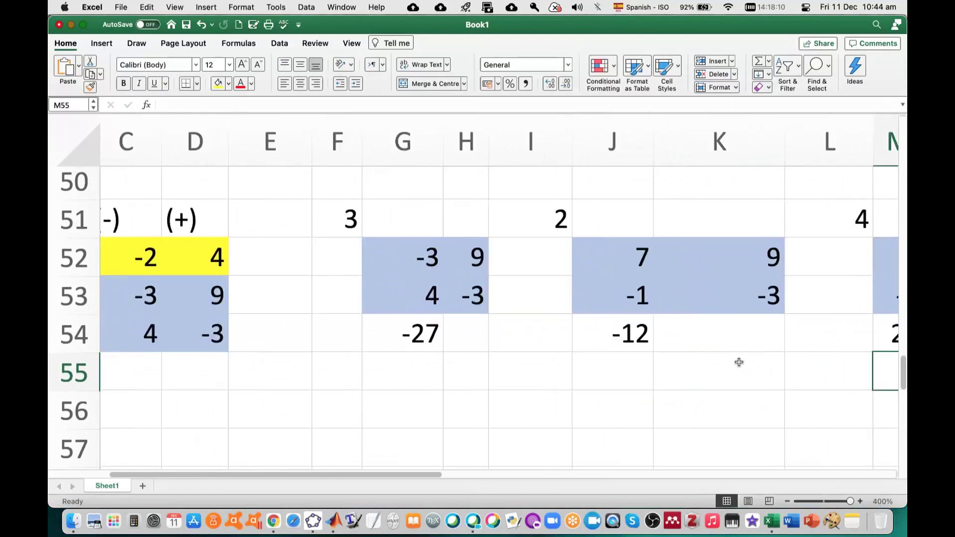
scroll(738, 362, left, 2)
click(522, 402)
click(455, 396)
text(=)
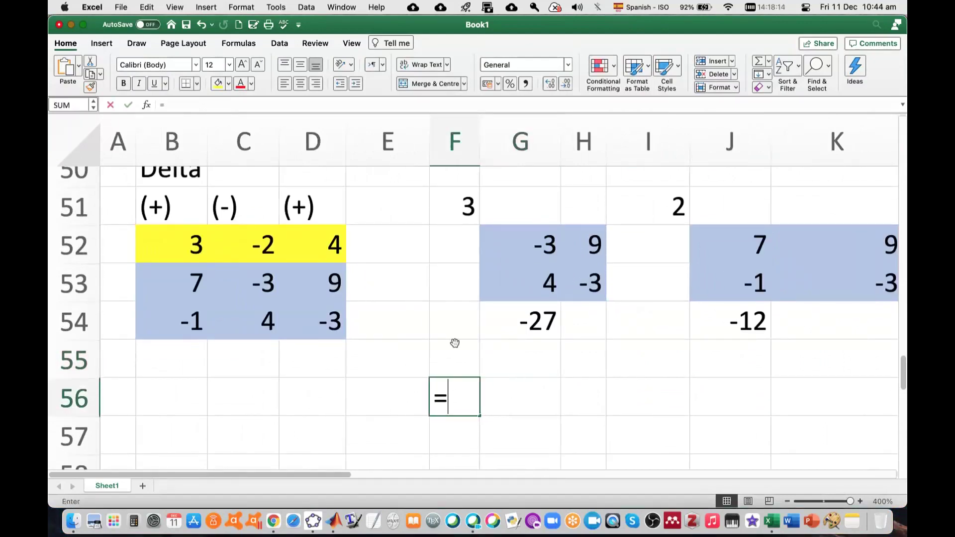
click(460, 207)
text(*)
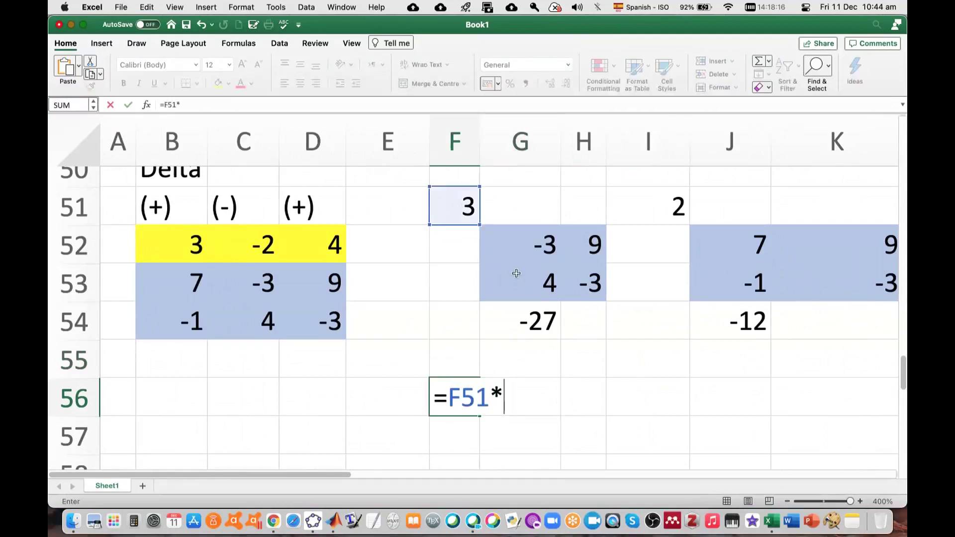
click(530, 317)
Step: Complete the F56 formula by adding the second and third terms, I51*J54 and L51*M54
text(+)
click(670, 205)
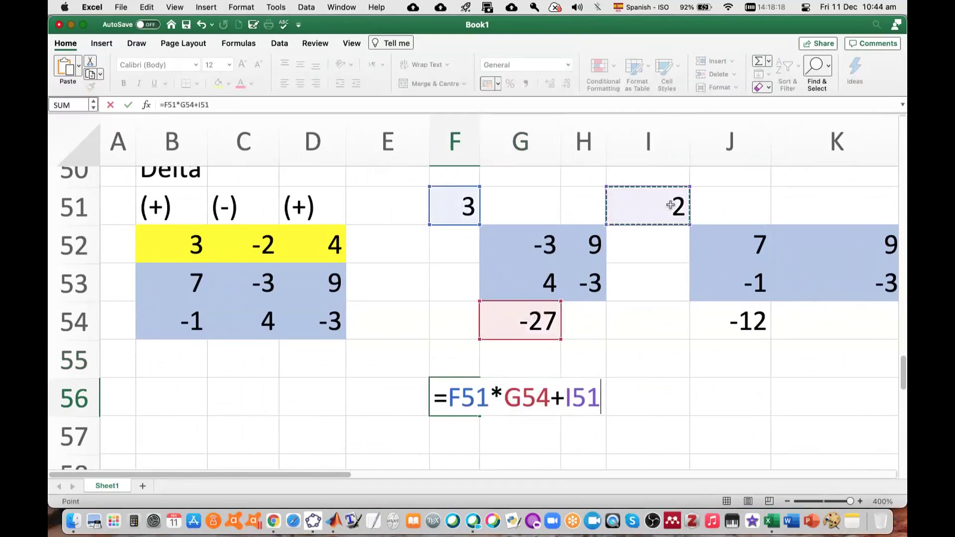
text(*)
click(766, 323)
text(+)
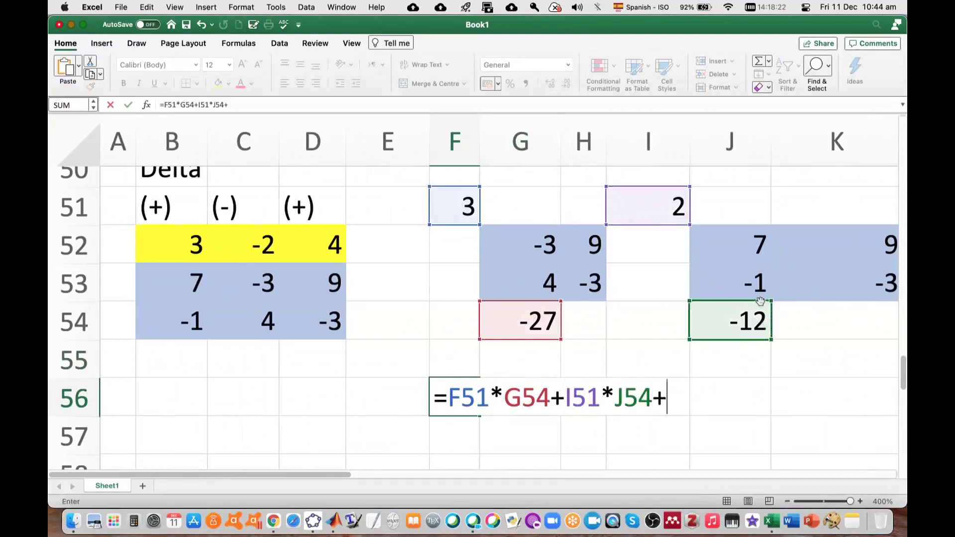
scroll(806, 320, right, 3)
click(799, 210)
text(*)
click(856, 330)
key(Return)
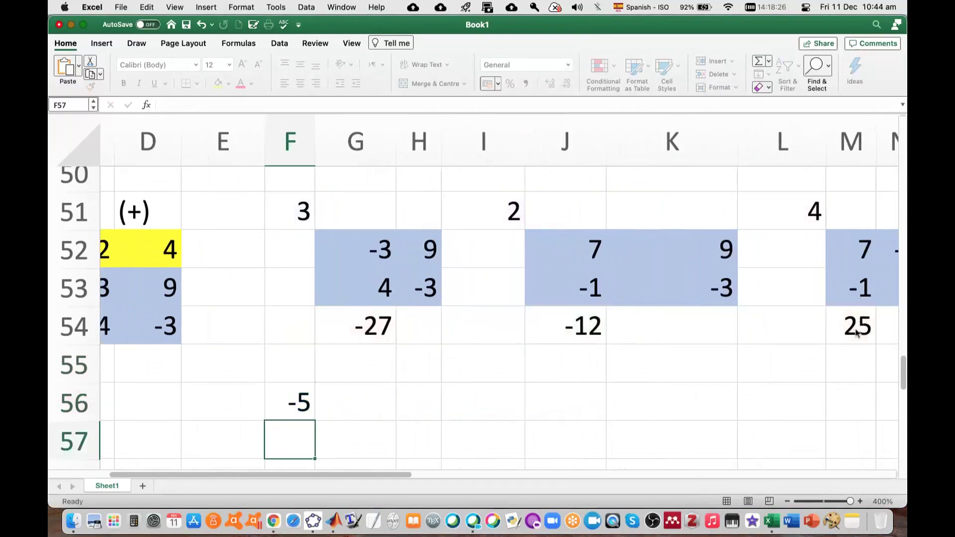
Step: Review the earlier row-reduction stages, including H14, and the inverse-matrix solution against the Delta determinant in F56
scroll(440, 419, left, 3)
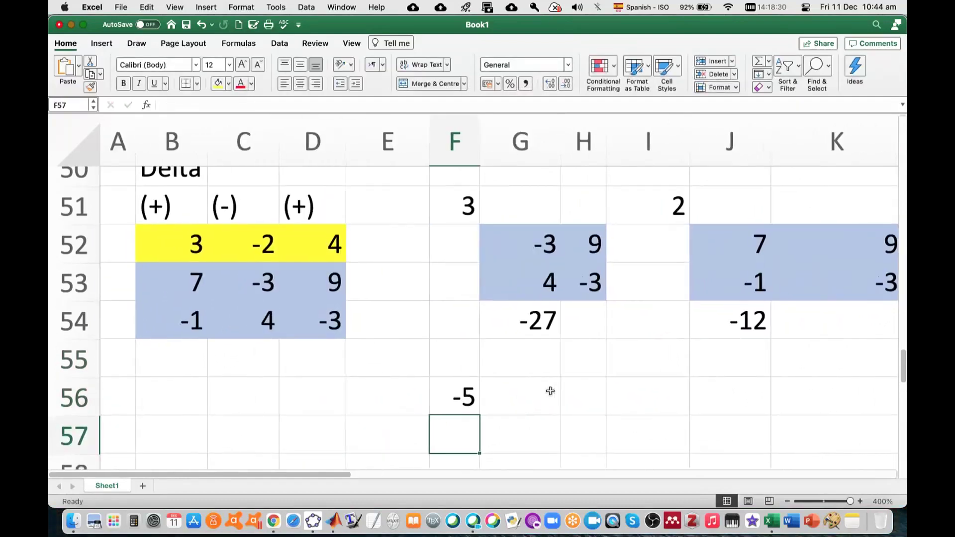
scroll(621, 371, up, 5)
scroll(621, 371, up, 10)
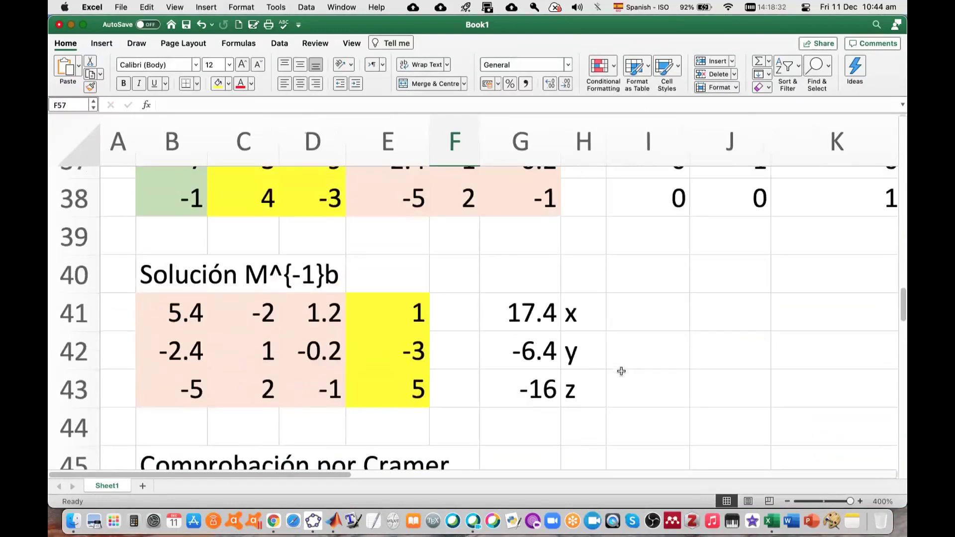
scroll(621, 371, down, 2)
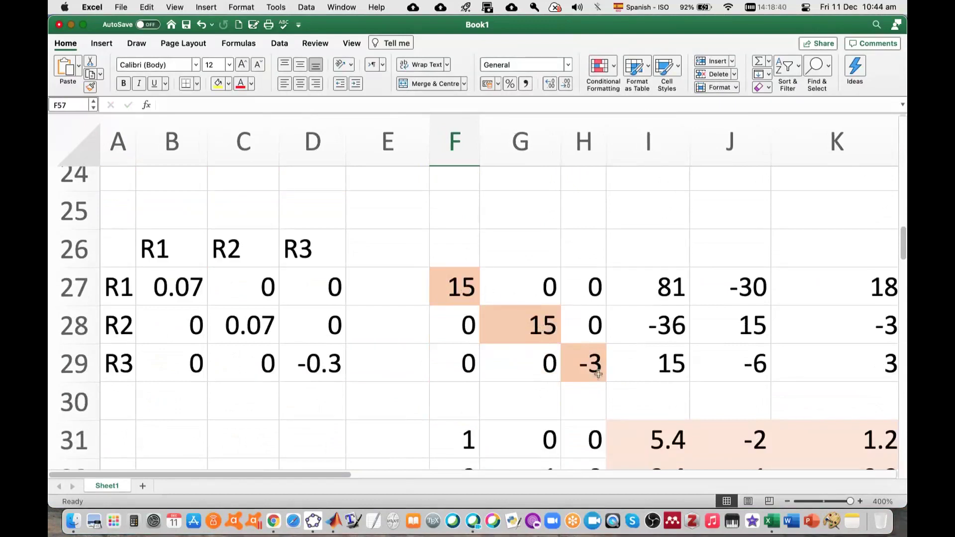
scroll(679, 329, up, 5)
scroll(681, 329, up, 6)
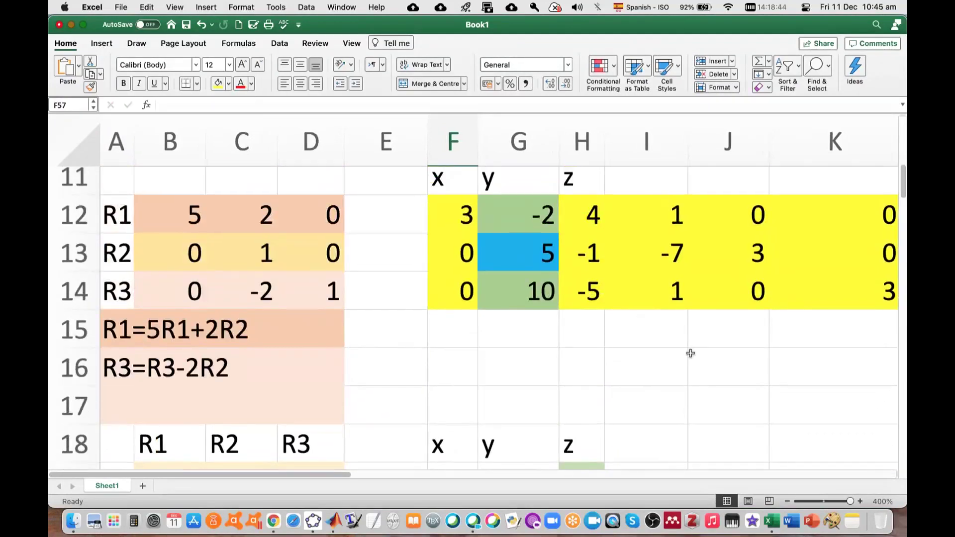
scroll(689, 354, up, 2)
click(591, 348)
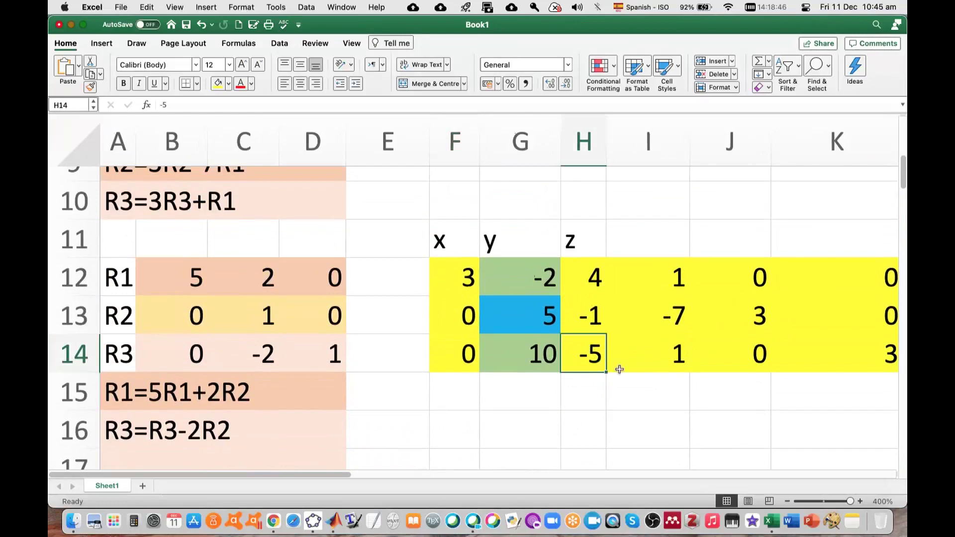
scroll(671, 420, down, 15)
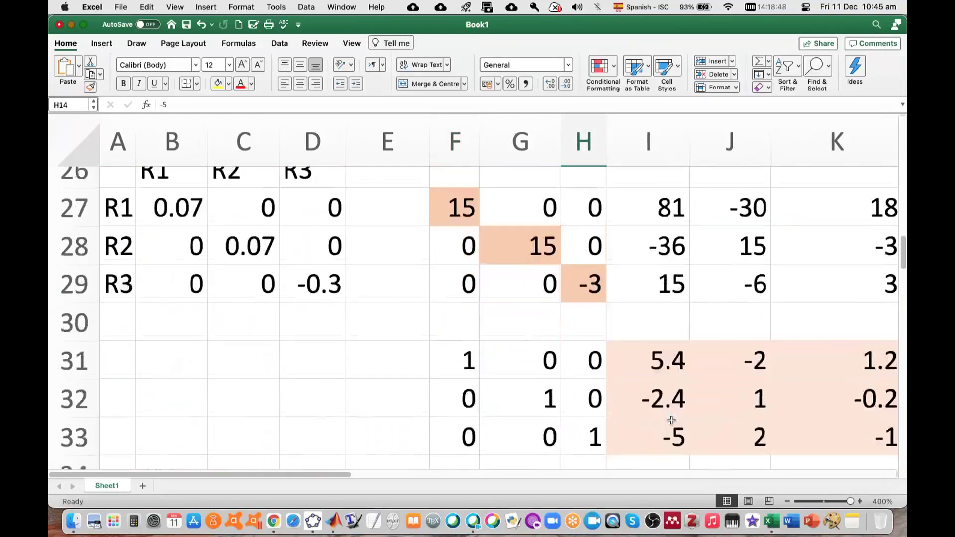
scroll(671, 420, down, 12)
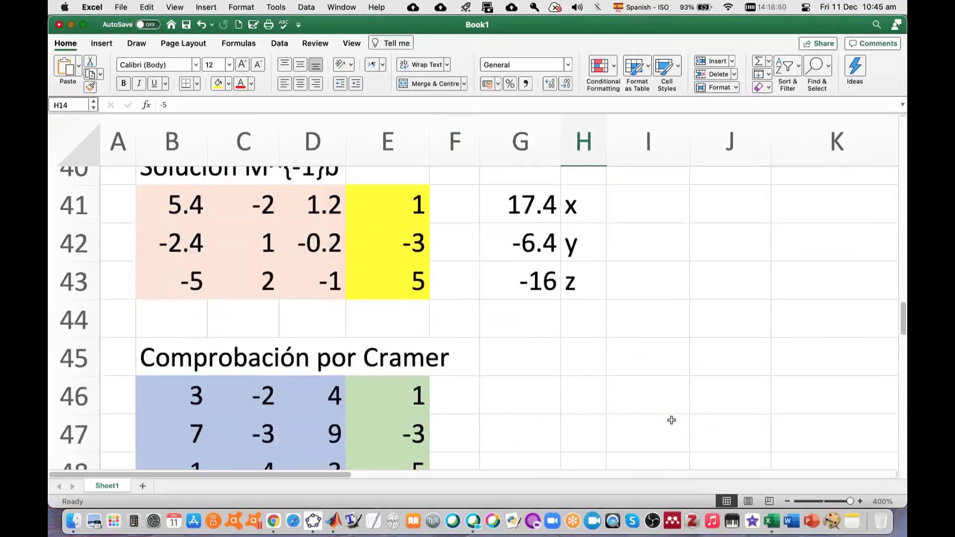
scroll(671, 420, down, 6)
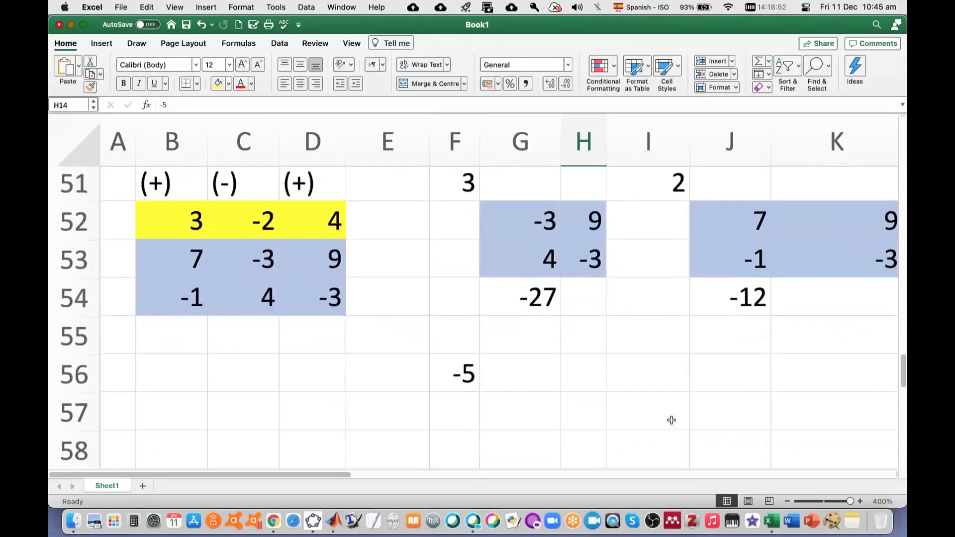
scroll(672, 420, up, 14)
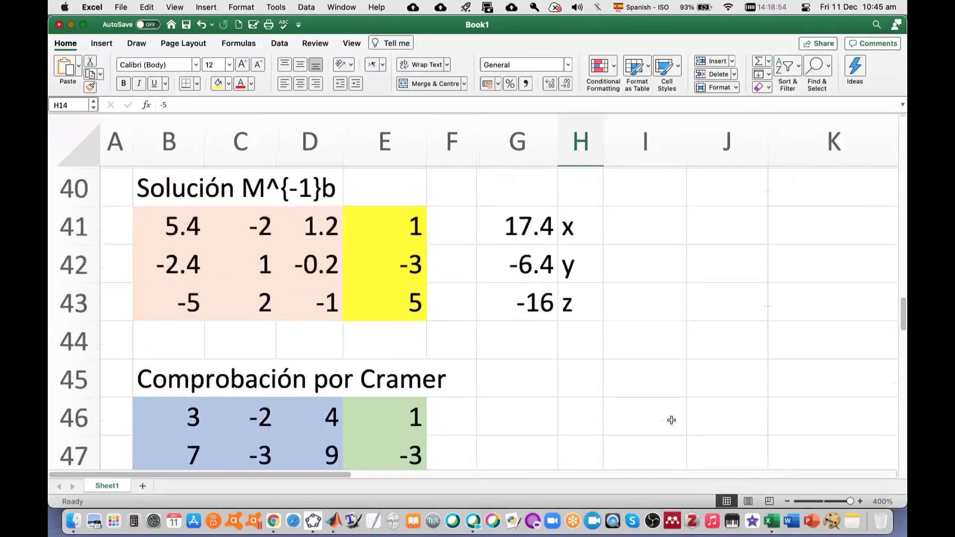
scroll(671, 420, down, 15)
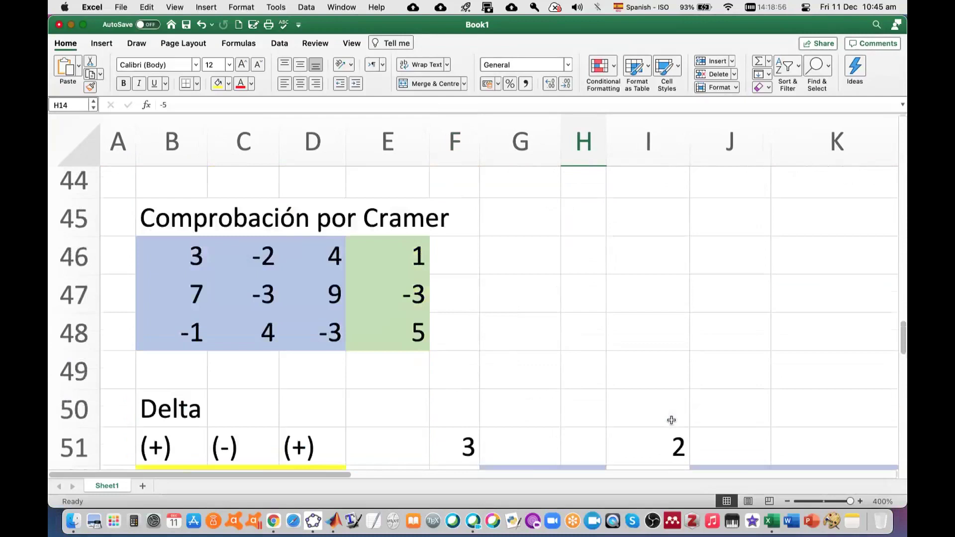
scroll(671, 420, up, 2)
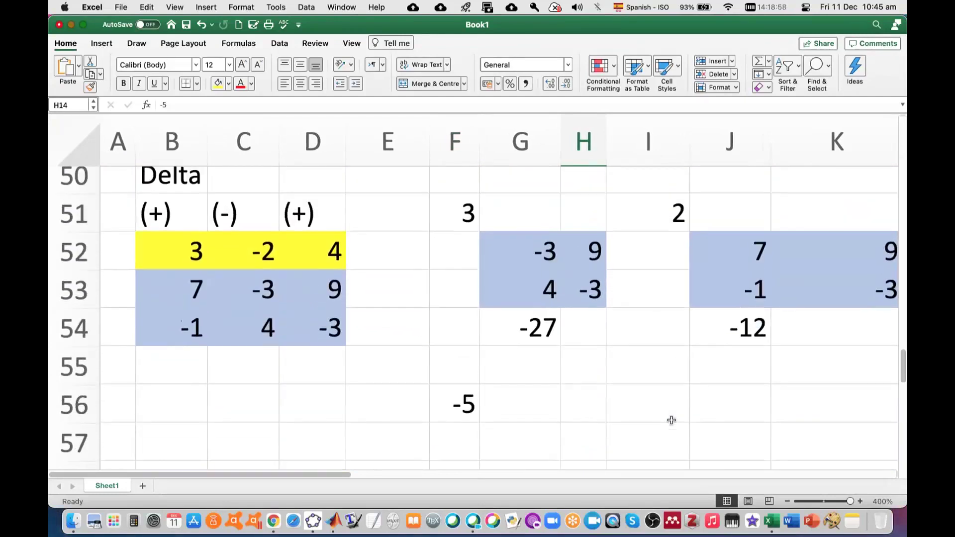
click(455, 401)
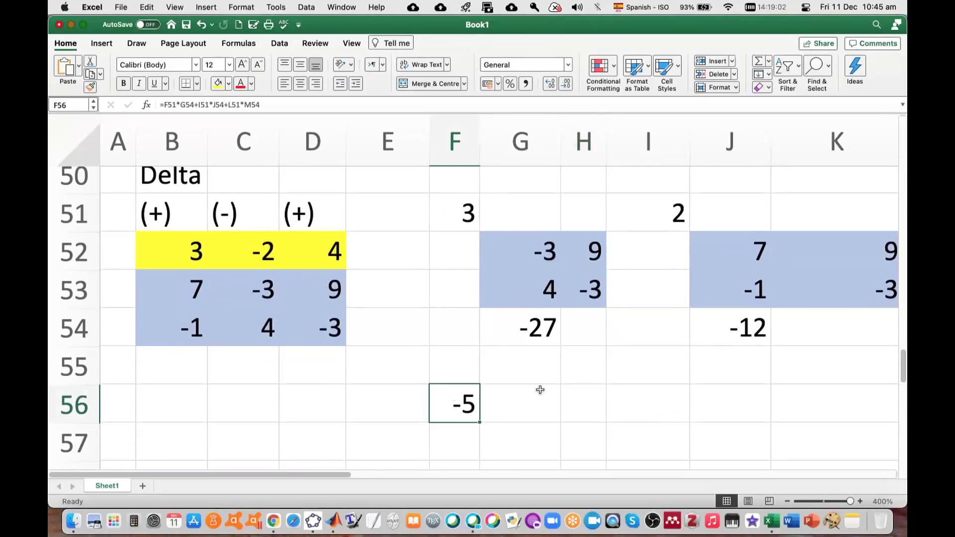
Step: Enter the label x in B57, below the Delta matrix
scroll(540, 389, down, 1)
scroll(542, 390, up, 4)
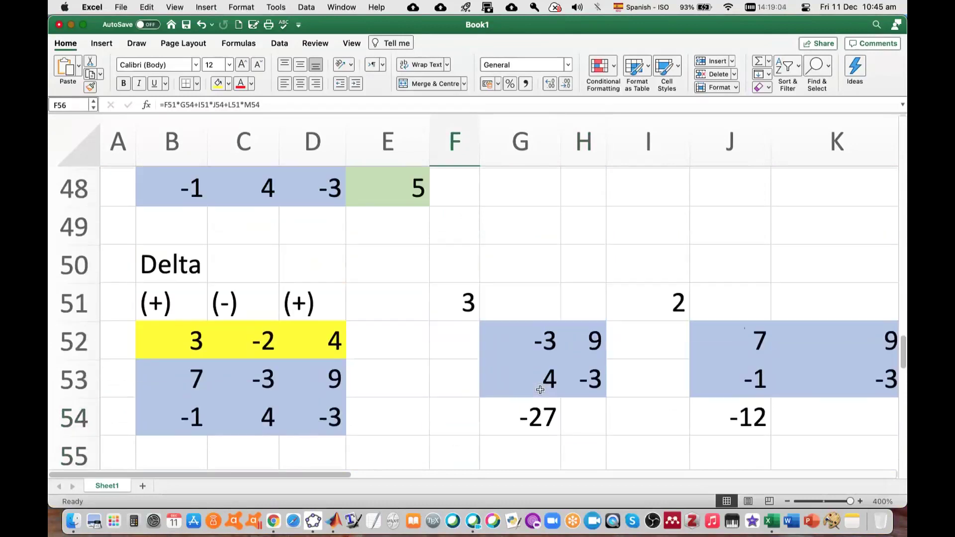
scroll(414, 403, down, 7)
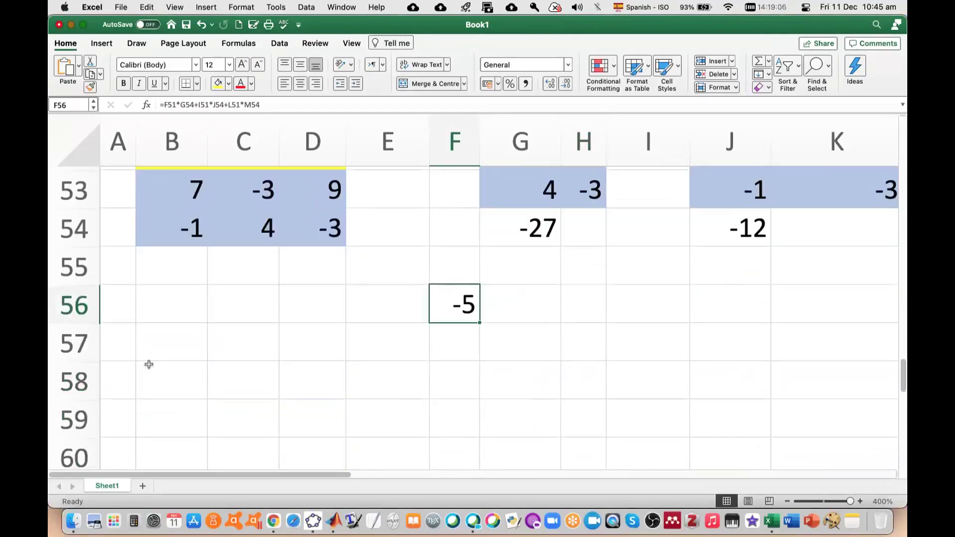
click(164, 351)
text(x)
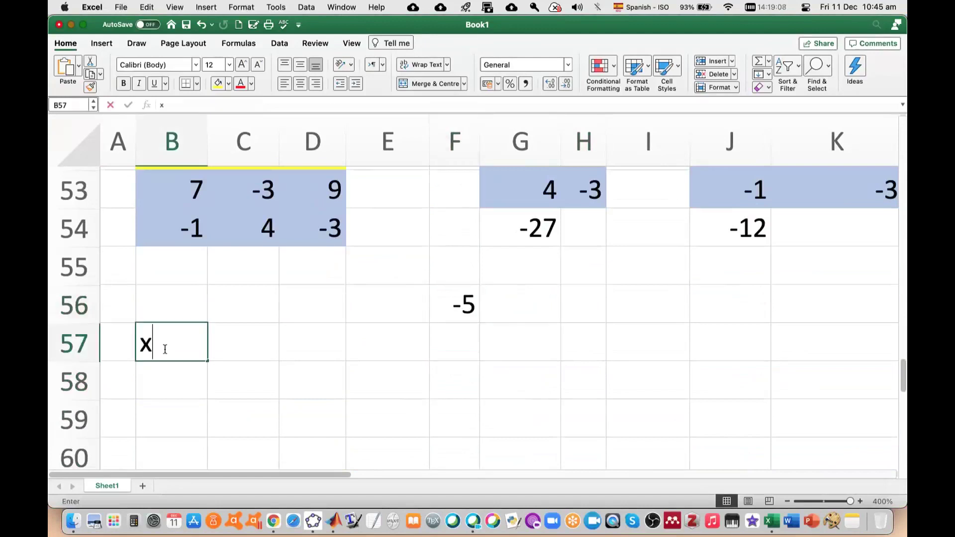
Step: Copy the 3x3 coefficient matrix from B46:D48 to B58:D60, under the x label
scroll(365, 343, up, 4)
scroll(365, 344, up, 3)
drag(171, 288, 313, 363)
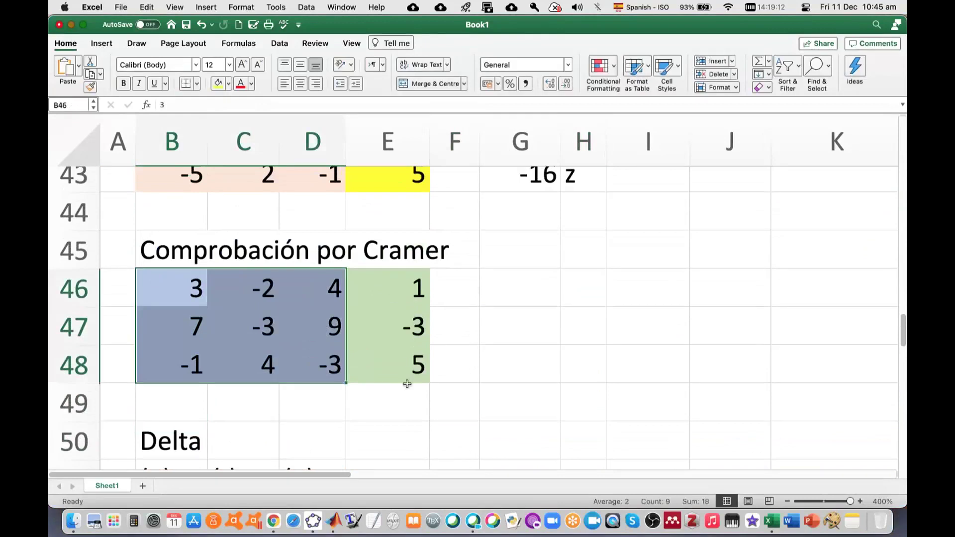
key(super+c)
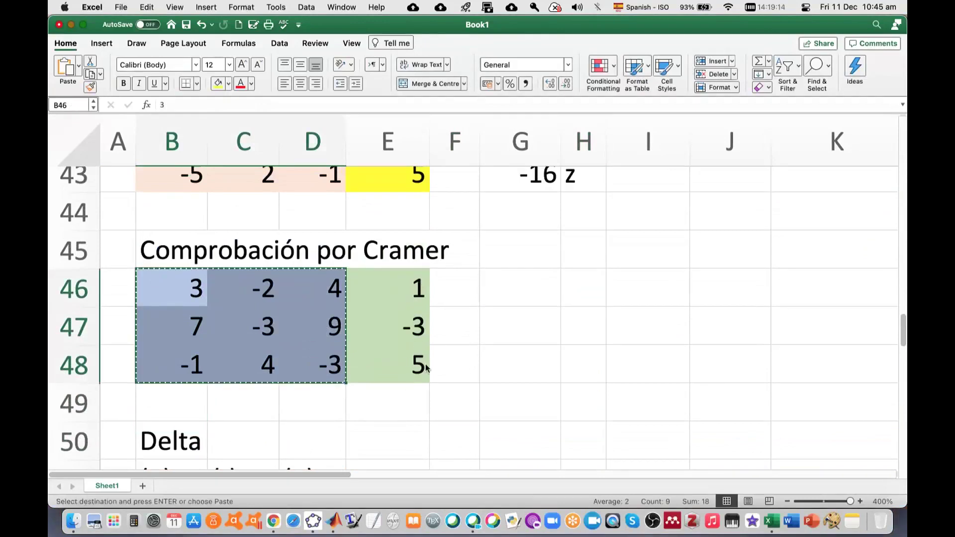
scroll(546, 388, down, 3)
scroll(546, 387, down, 5)
click(184, 382)
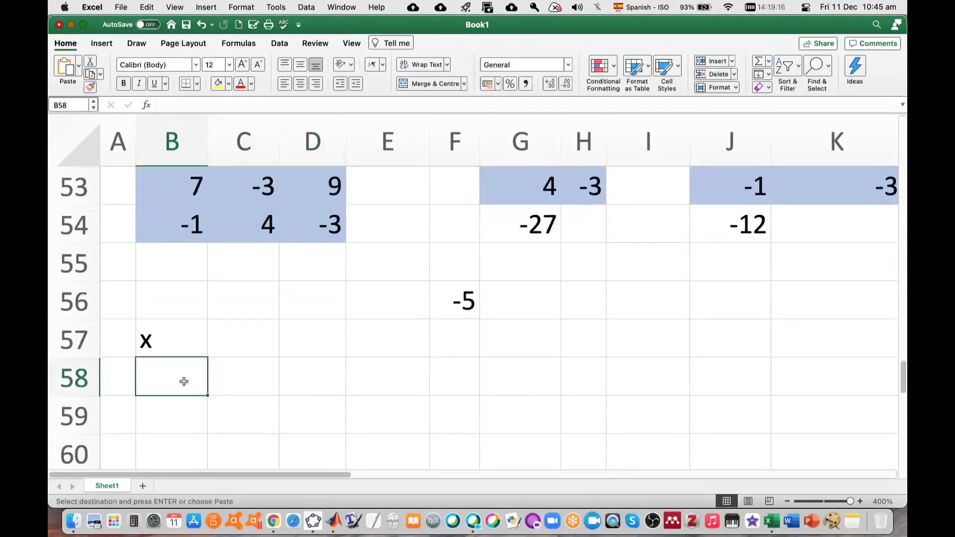
key(super+v)
Step: Label B63 as y and paste the copied coefficient matrix into B64:D66 beneath it
scroll(396, 384, down, 5)
click(181, 311)
text(t)
key(BackSpace)
text(y)
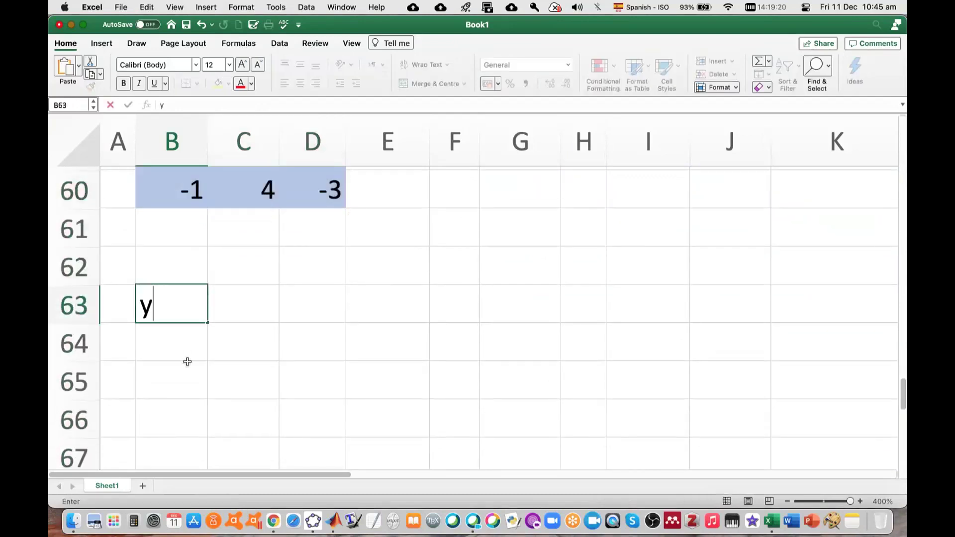
click(180, 348)
key(super+v)
scroll(348, 388, down, 3)
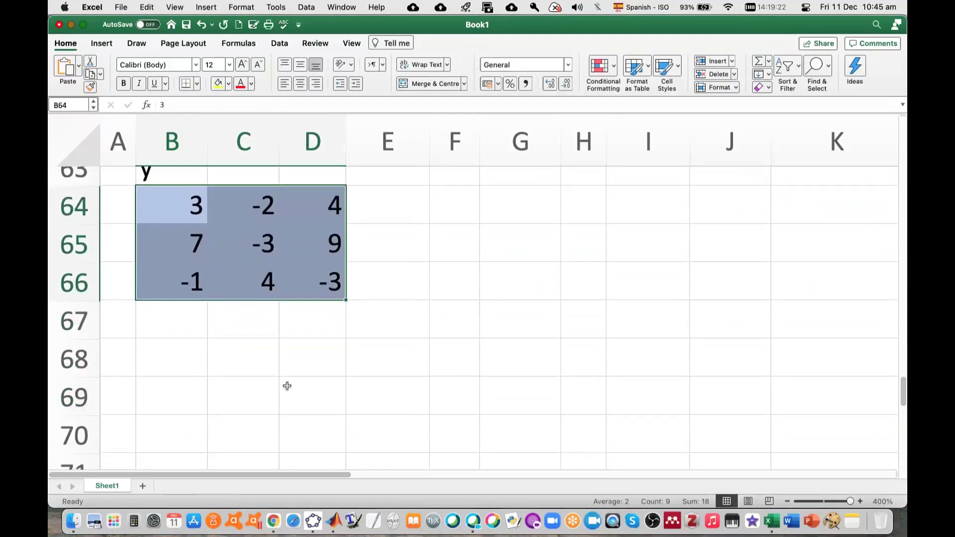
Step: Label B69 as z and paste the copied 3x3 coefficient matrix into B70:D72 beneath it
click(172, 393)
text(z)
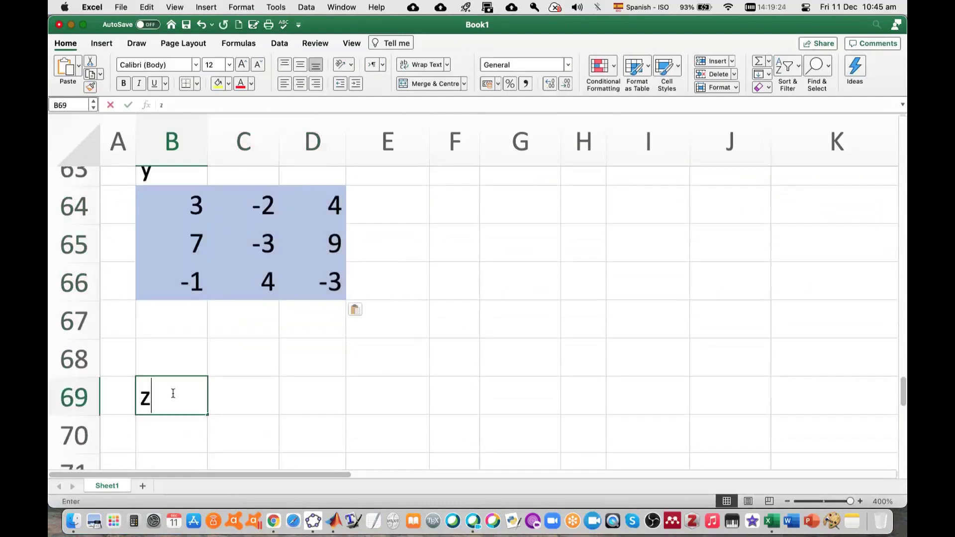
scroll(331, 375, down, 2)
click(170, 360)
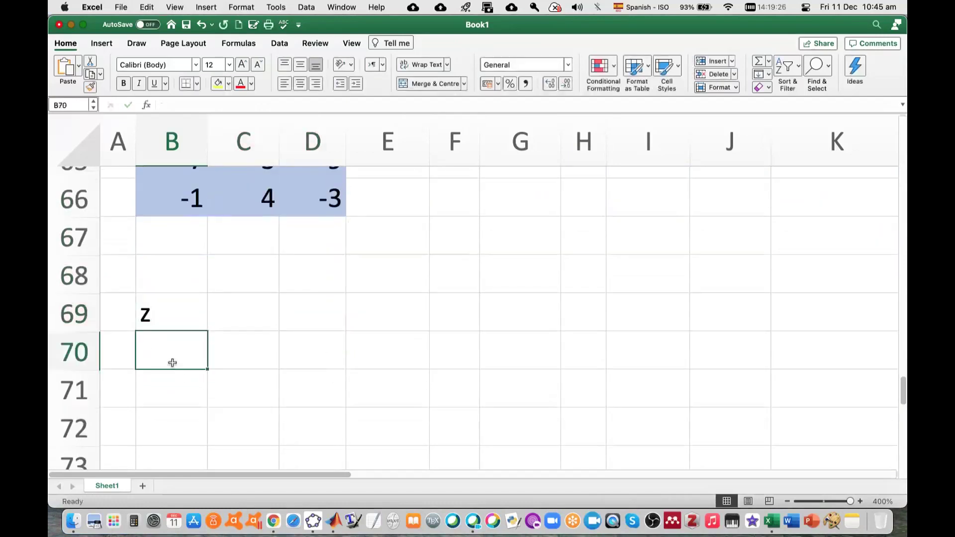
text(3	-2	4 7	-3	9 -1	4	-3)
Step: Copy the constants column E46:E48 over the first column of the x matrix, B58:B60
scroll(412, 348, up, 6)
scroll(412, 348, up, 10)
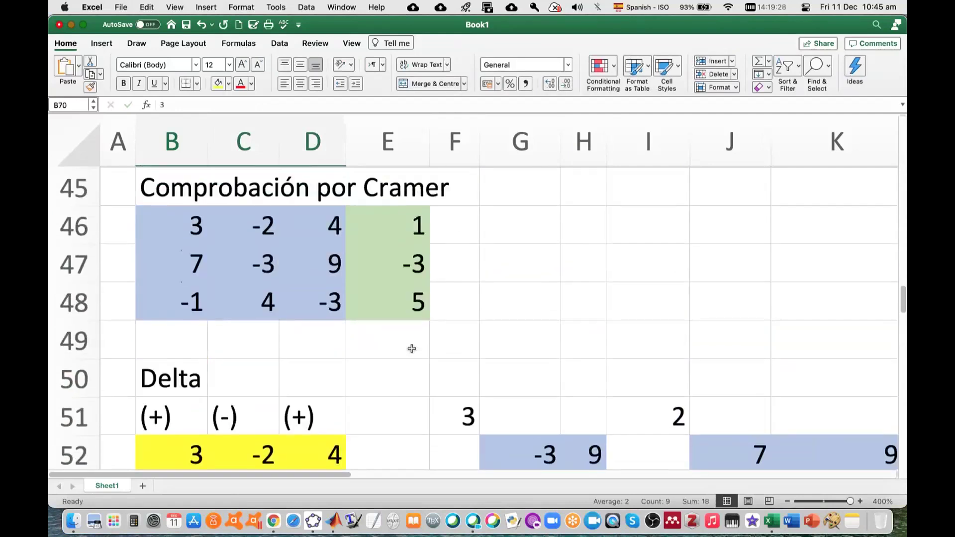
click(401, 368)
drag(402, 408, 403, 453)
key(super+c)
scroll(512, 380, down, 7)
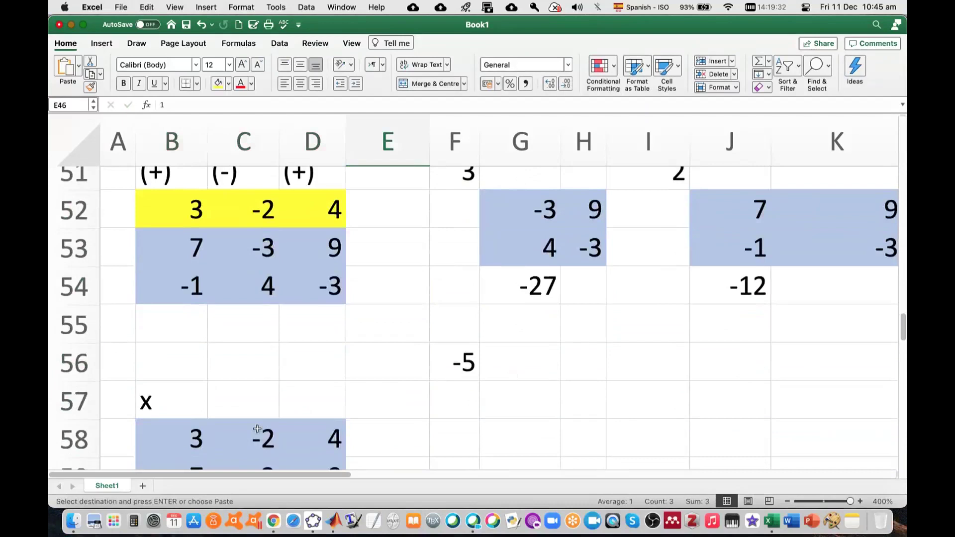
scroll(257, 429, down, 4)
click(167, 201)
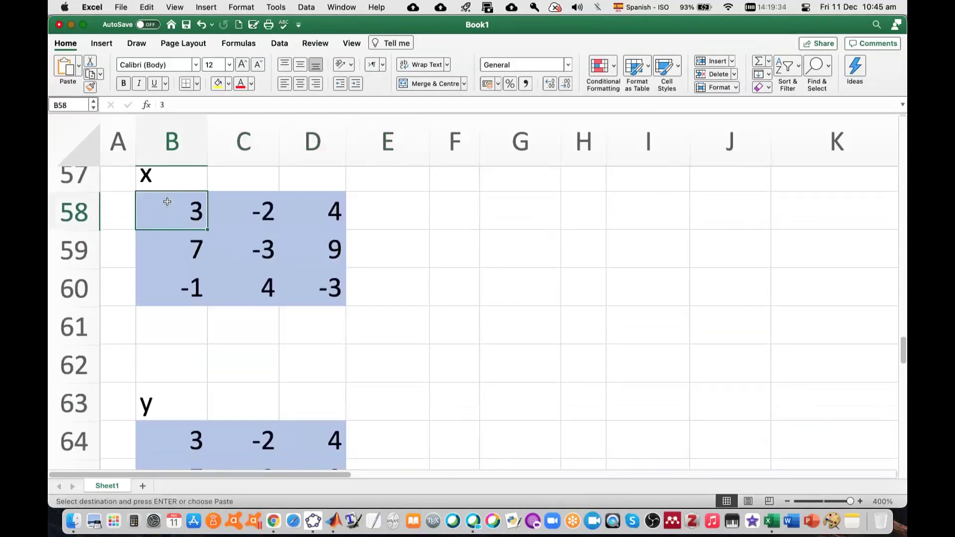
key(super+v)
Step: Paste the constants column over C64:C66 in the y matrix and D70:D72 in the z matrix
scroll(418, 264, down, 4)
click(258, 283)
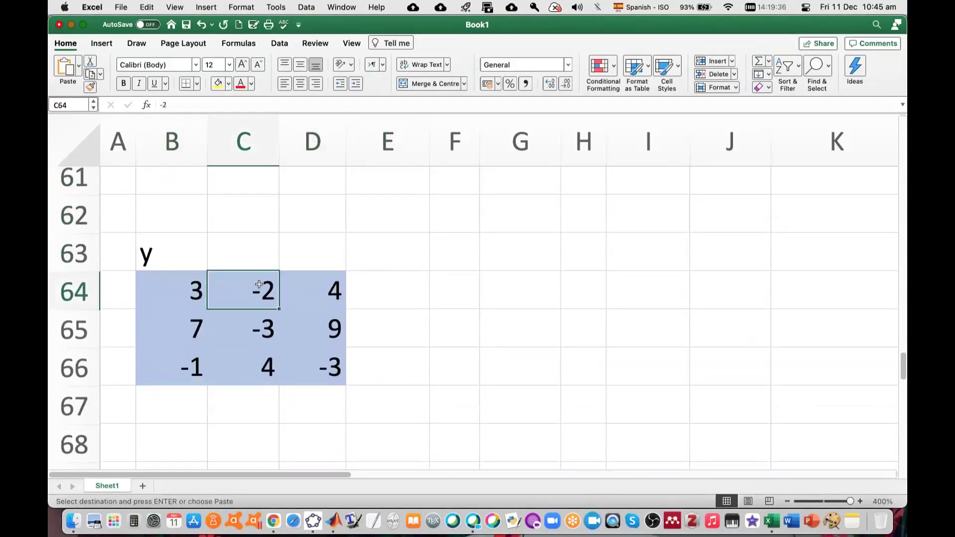
key(super+v)
scroll(487, 320, down, 6)
click(323, 213)
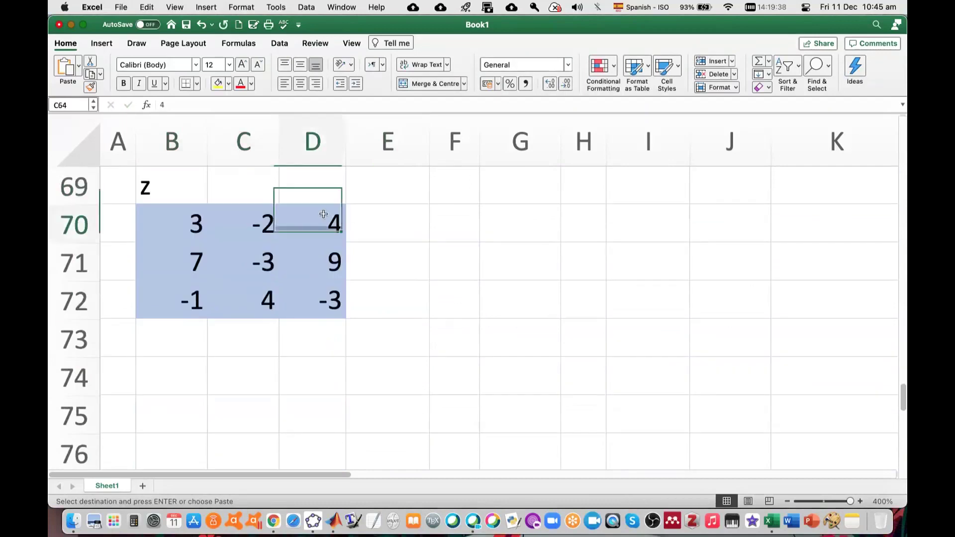
key(super+v)
Step: Check the Delta determinant formula in F56 and fill the x matrix's first row, B58:D58, with yellow
scroll(538, 247, up, 2)
scroll(538, 247, up, 10)
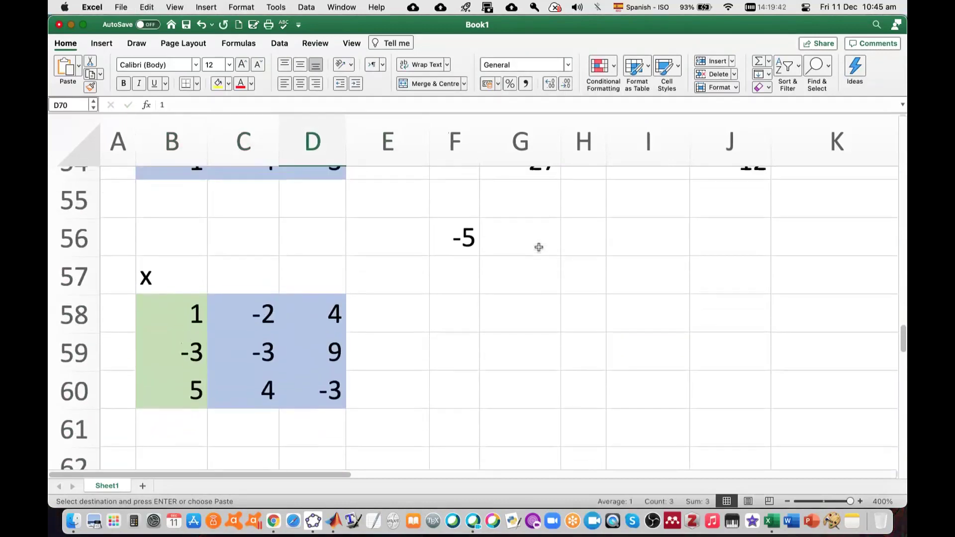
scroll(538, 247, up, 3)
click(467, 351)
scroll(567, 393, down, 4)
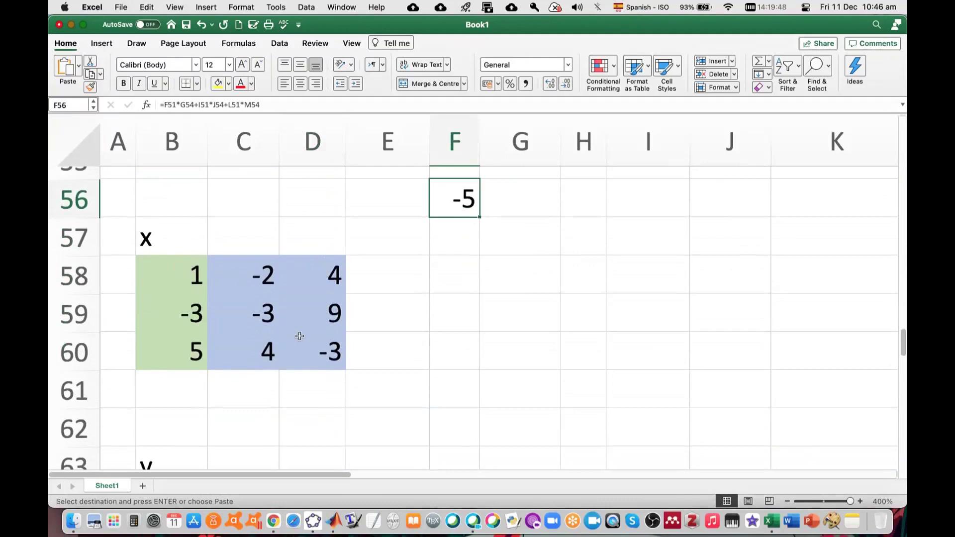
click(180, 273)
drag(181, 274, 324, 274)
click(219, 86)
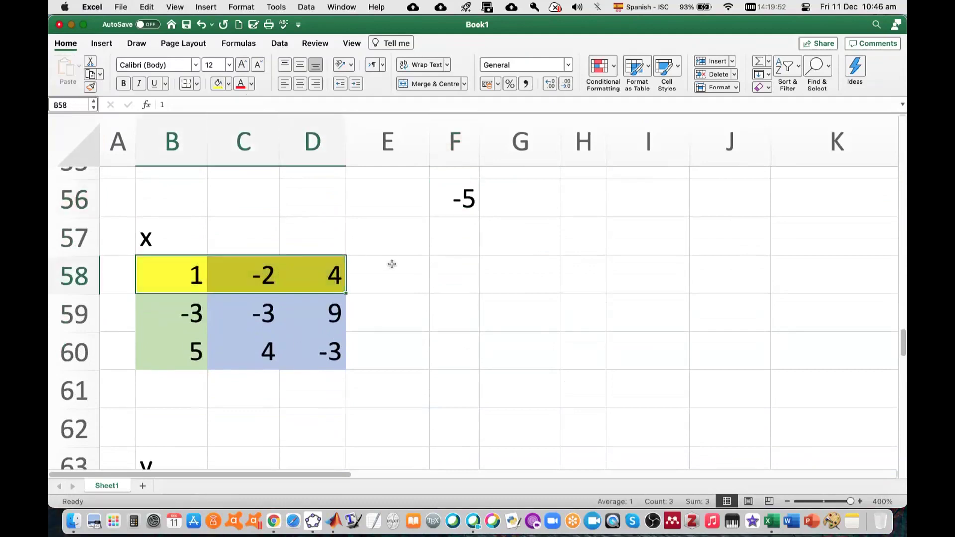
Step: Enter the signed first-row multipliers for the x determinant: 1 in F58, 2 in I58 and 4 in L58
click(450, 272)
text(1)
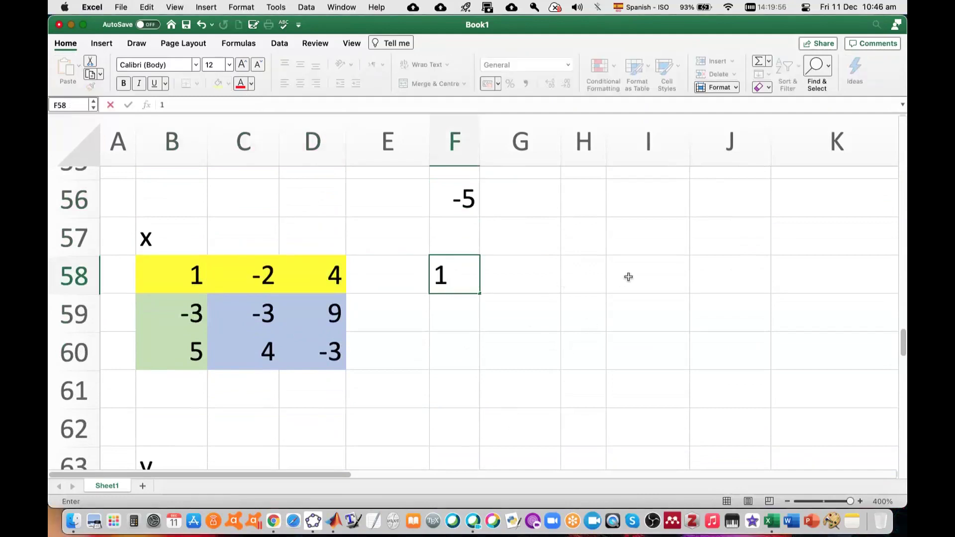
key(Return)
key(Right)
click(659, 274)
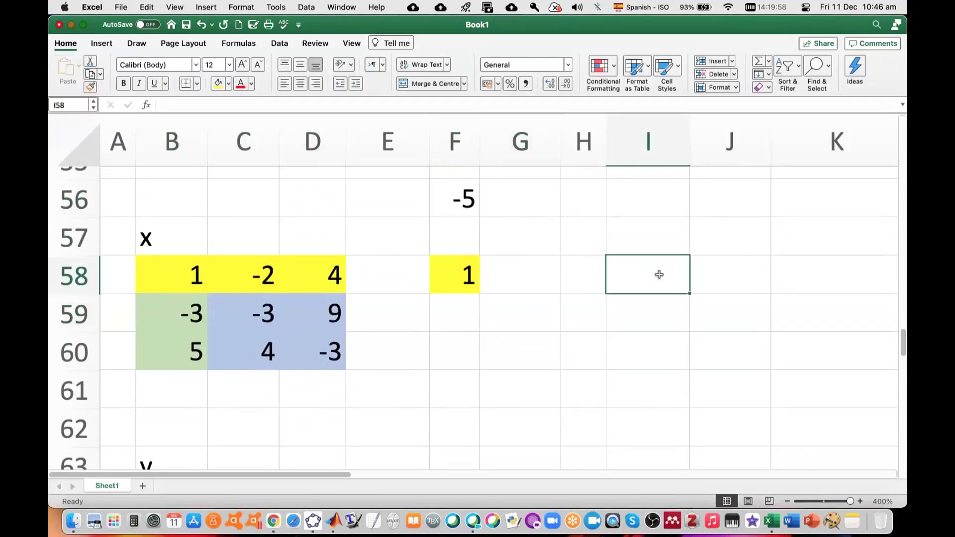
click(250, 274)
click(656, 269)
text(2)
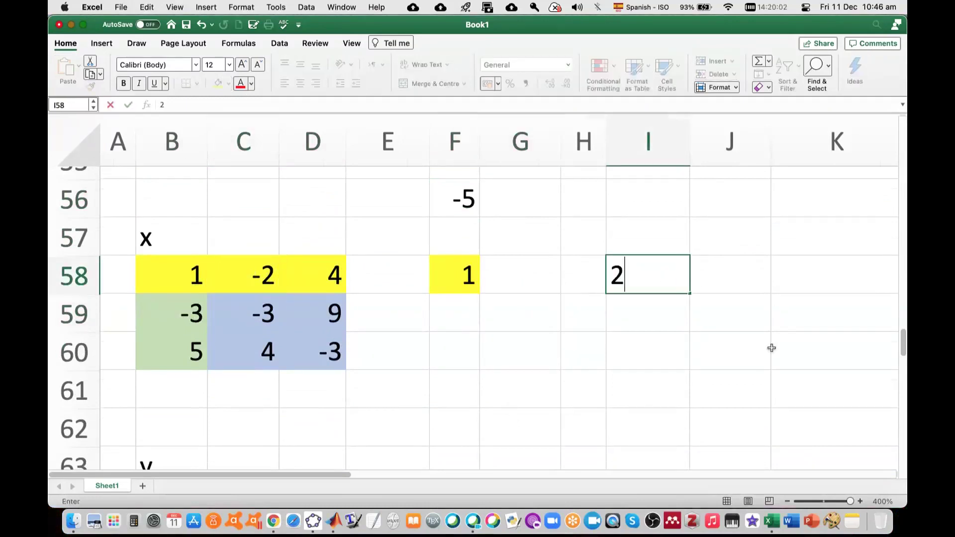
scroll(772, 348, right, 3)
scroll(772, 348, left, 1)
scroll(772, 348, right, 4)
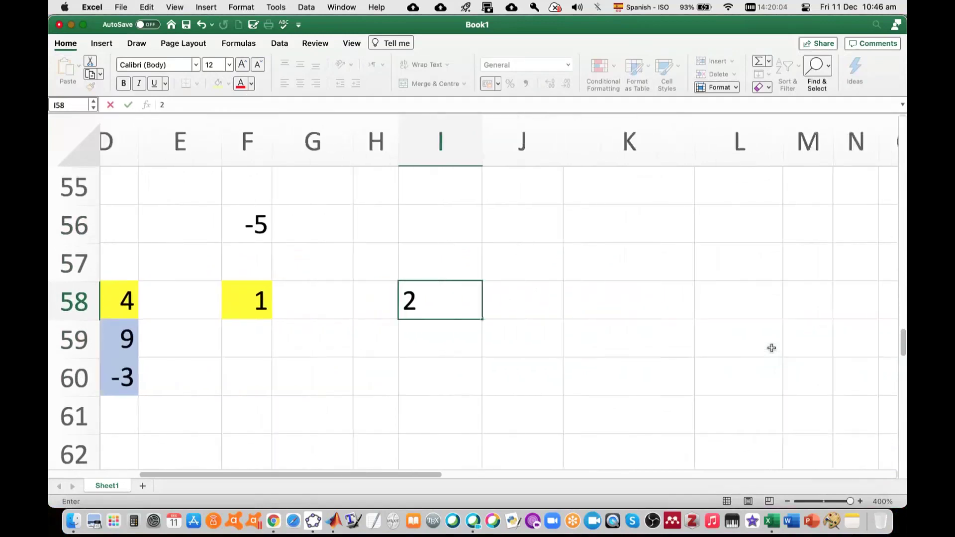
scroll(771, 347, right, 1)
click(691, 300)
text(4)
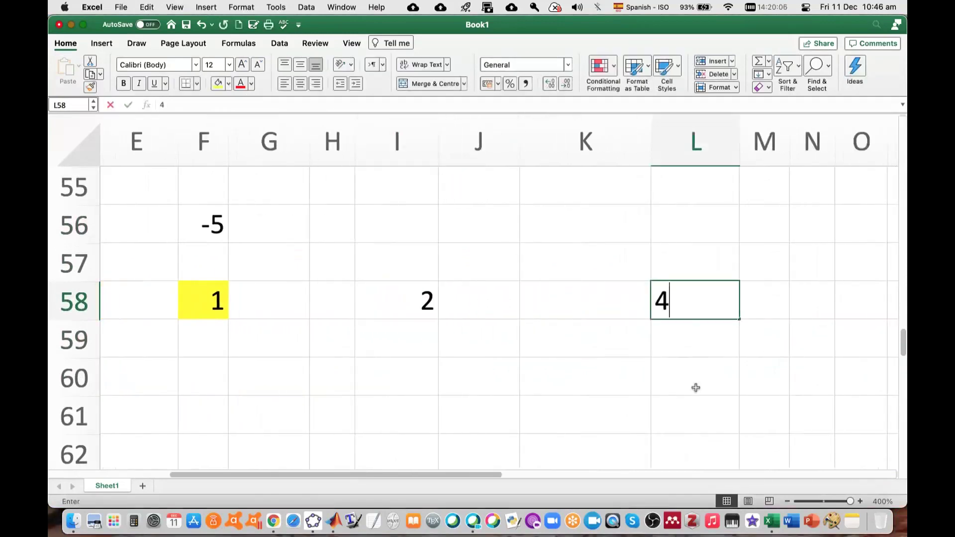
Step: Remove the yellow fill from cell F58
scroll(695, 387, left, 6)
click(450, 285)
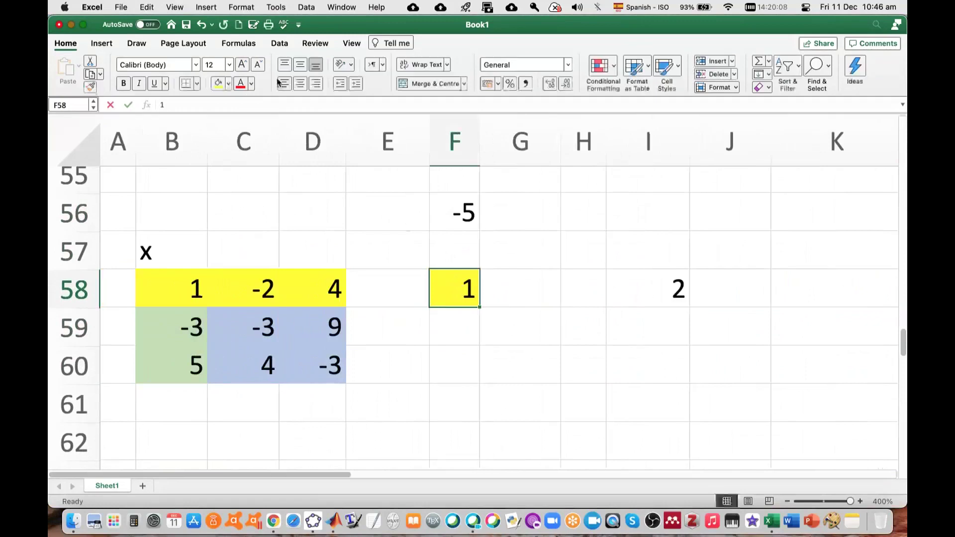
click(228, 83)
click(271, 103)
Step: Copy the first minor of the x matrix from C59:D60 to G59:H60
click(508, 327)
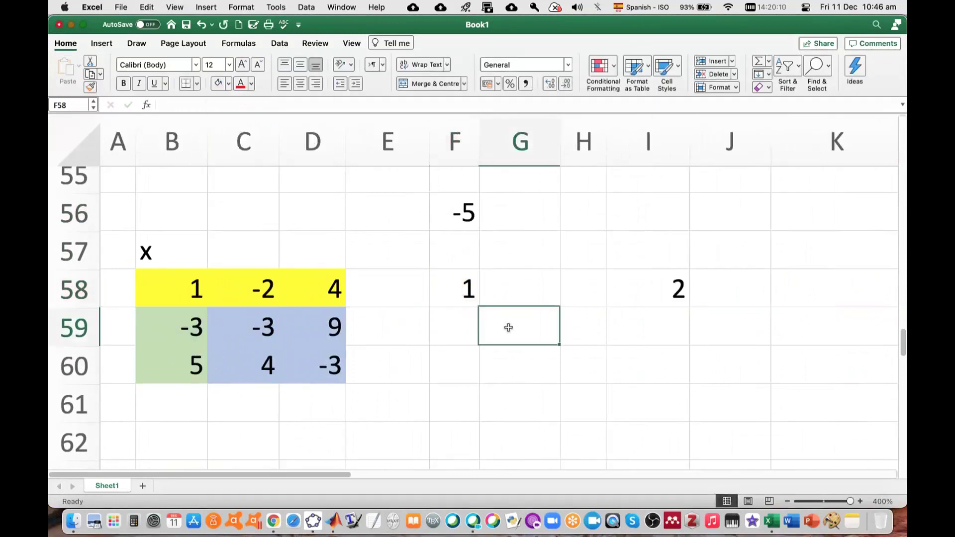
click(189, 289)
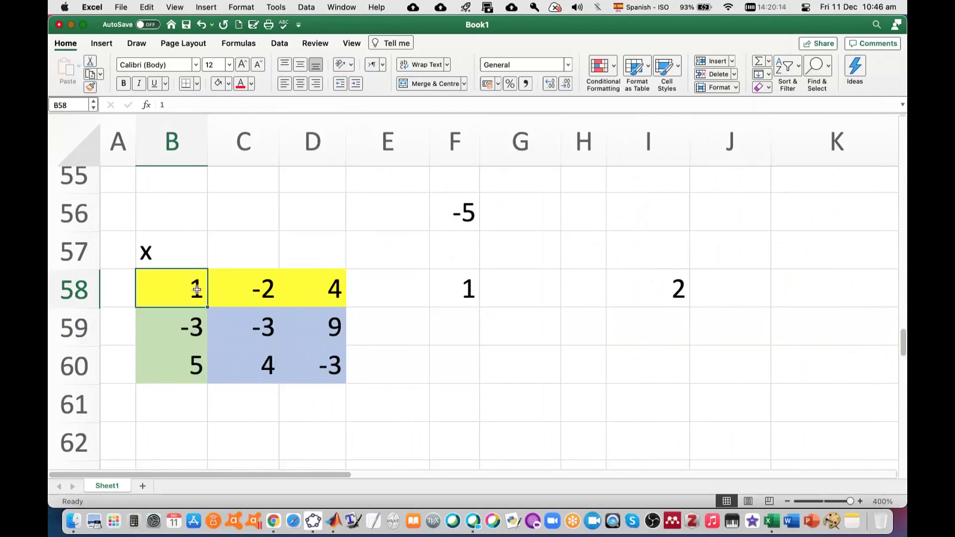
drag(255, 330, 316, 366)
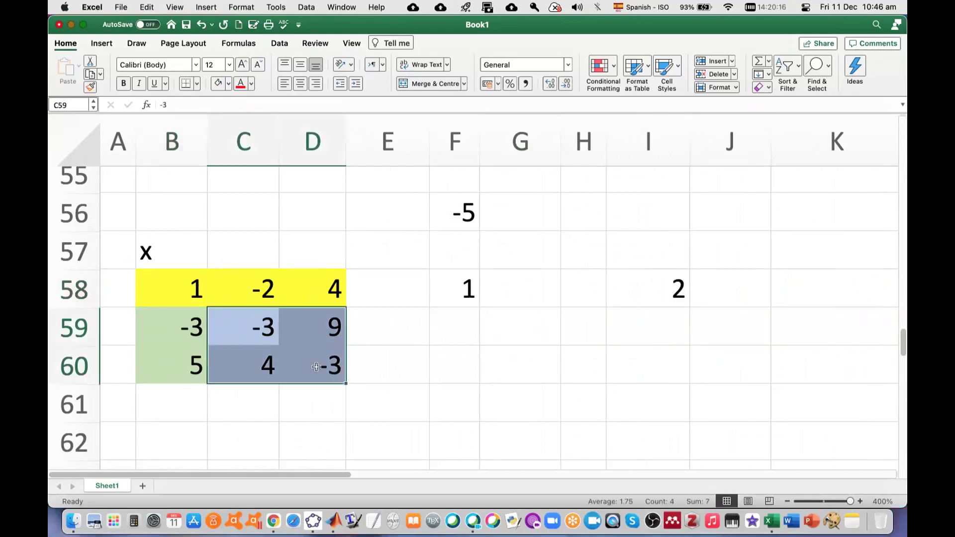
key(super+c)
click(501, 322)
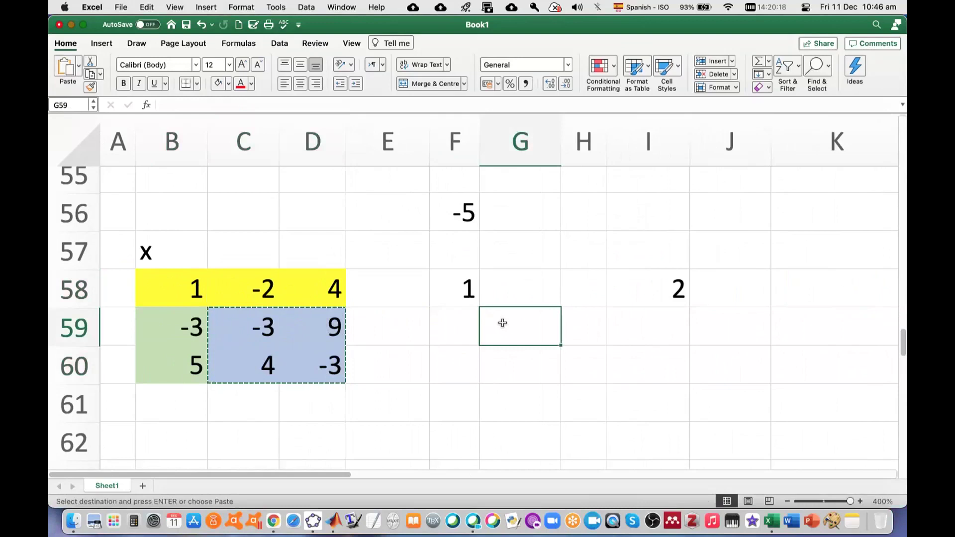
key(super+v)
Step: Build the second minor of the x matrix in J59:K60 by copying B59:B60 and D59:D60
click(678, 335)
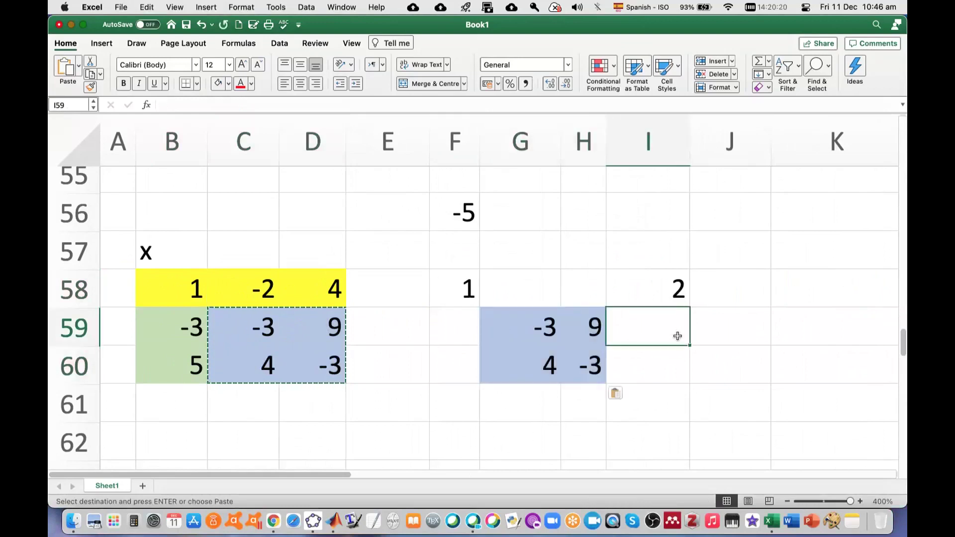
double_click(285, 290)
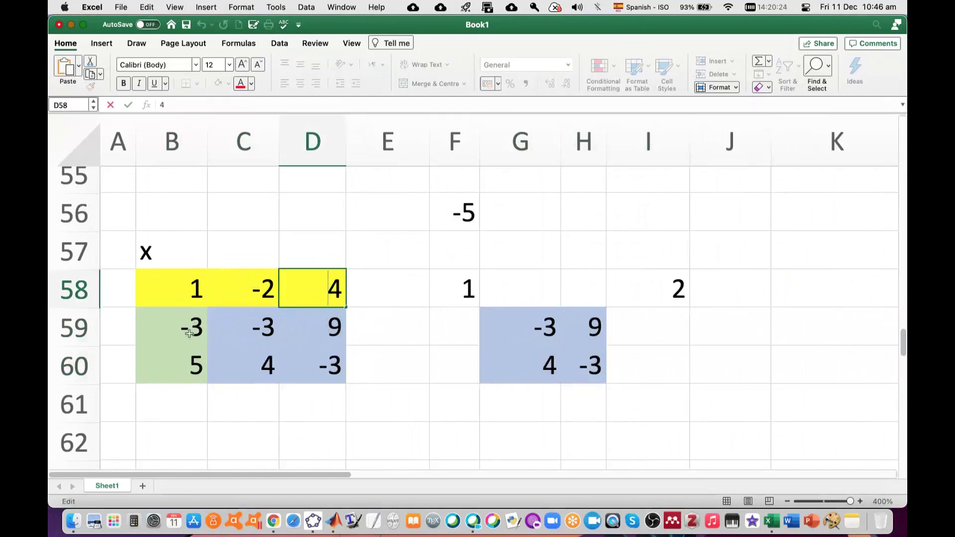
drag(189, 333, 190, 369)
key(super+c)
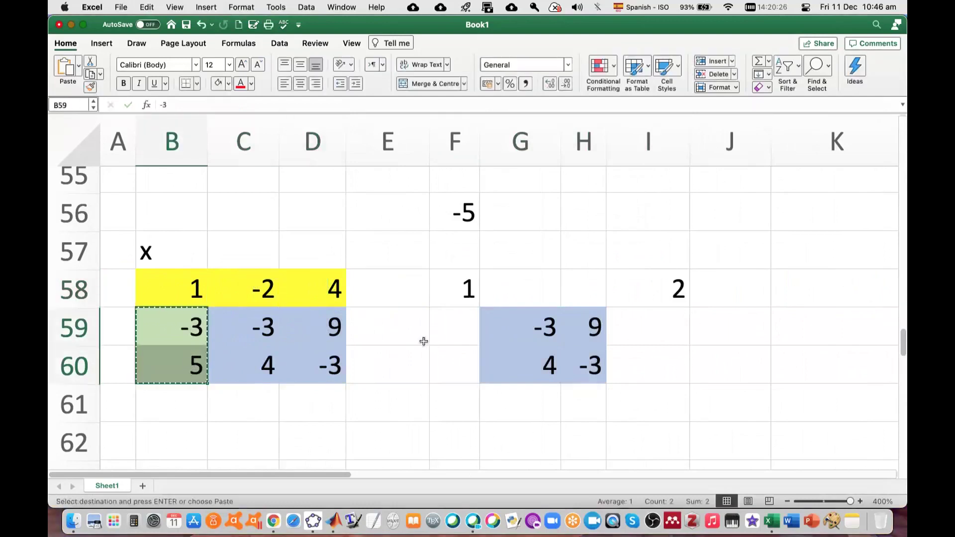
click(709, 319)
key(super+v)
click(338, 327)
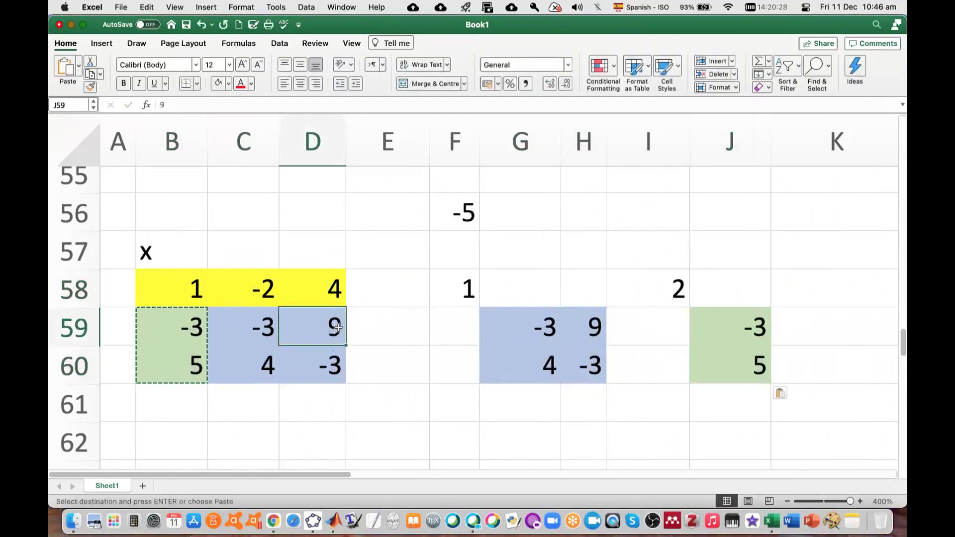
drag(338, 327, 332, 365)
key(super+c)
click(821, 330)
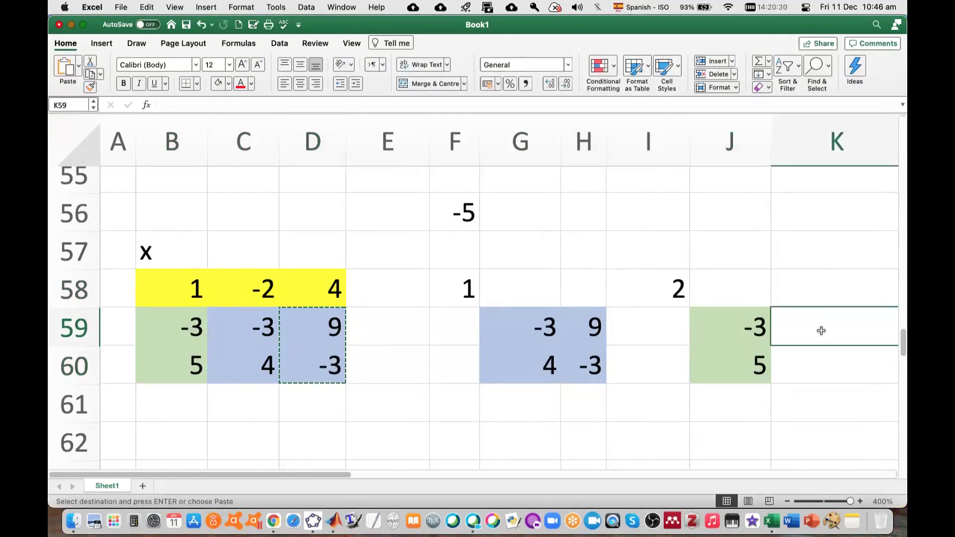
key(super+v)
Step: Copy the third minor of the x matrix from B59:C60 to M59:N60
scroll(733, 358, right, 5)
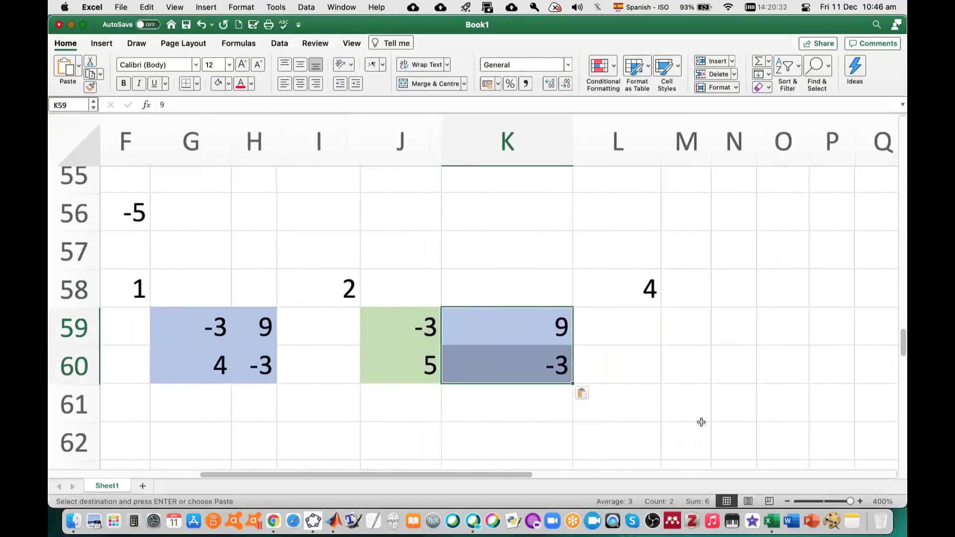
drag(402, 473, 171, 474)
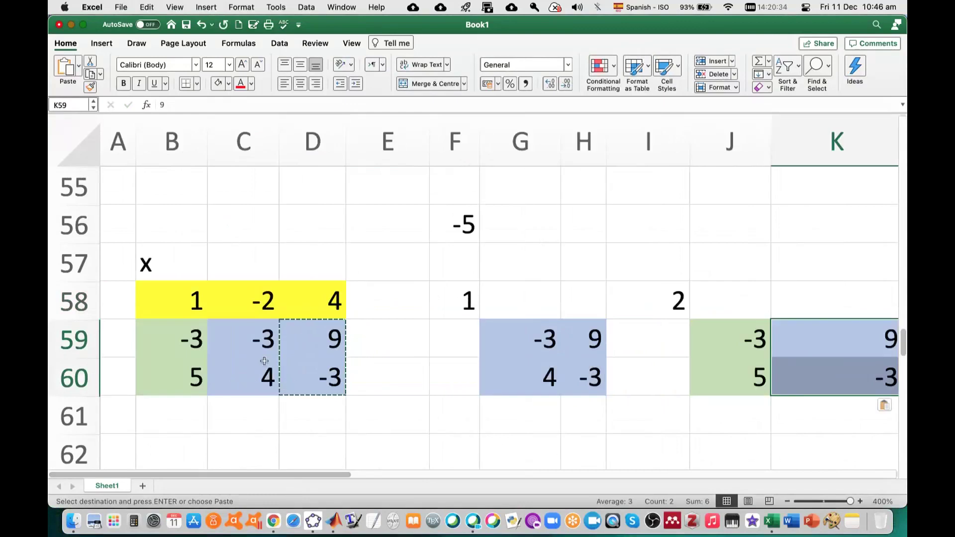
double_click(317, 298)
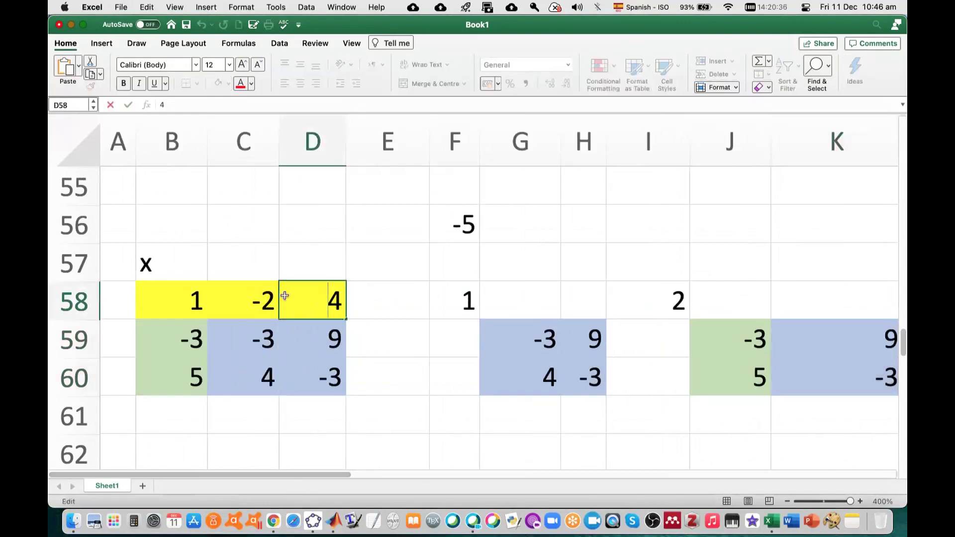
drag(155, 346, 236, 367)
key(super+c)
click(667, 424)
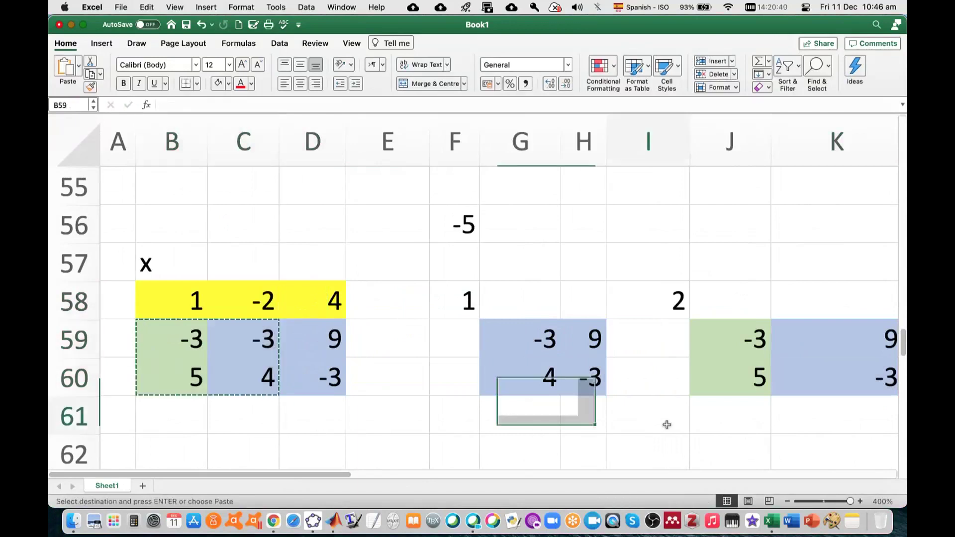
key(Right)
key(Right)
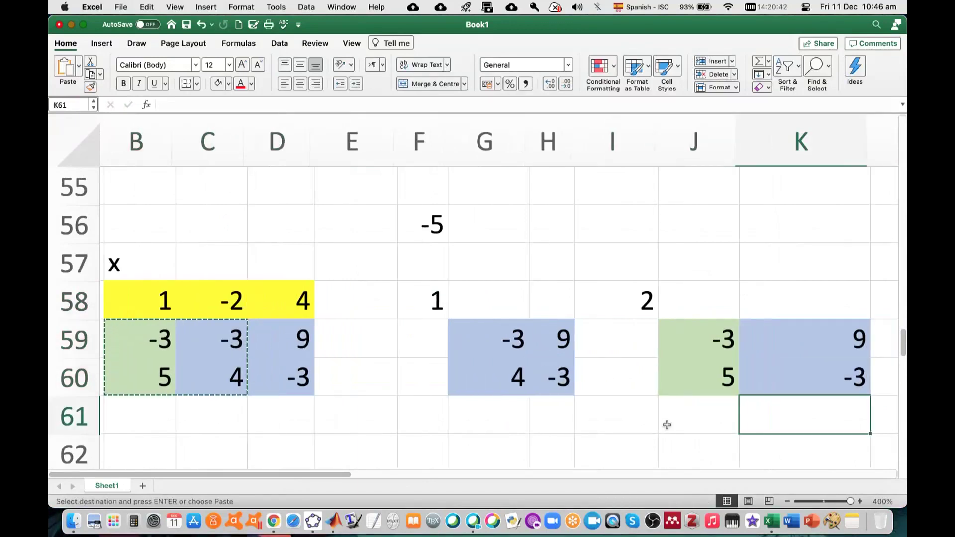
key(Right)
key(Right)
key(Right)
key(Right)
click(783, 338)
key(super+v)
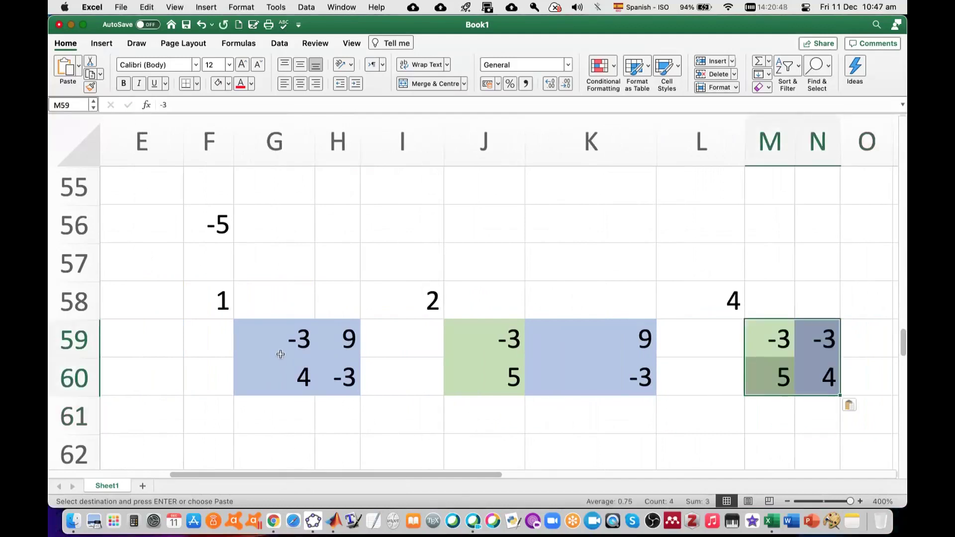
click(217, 421)
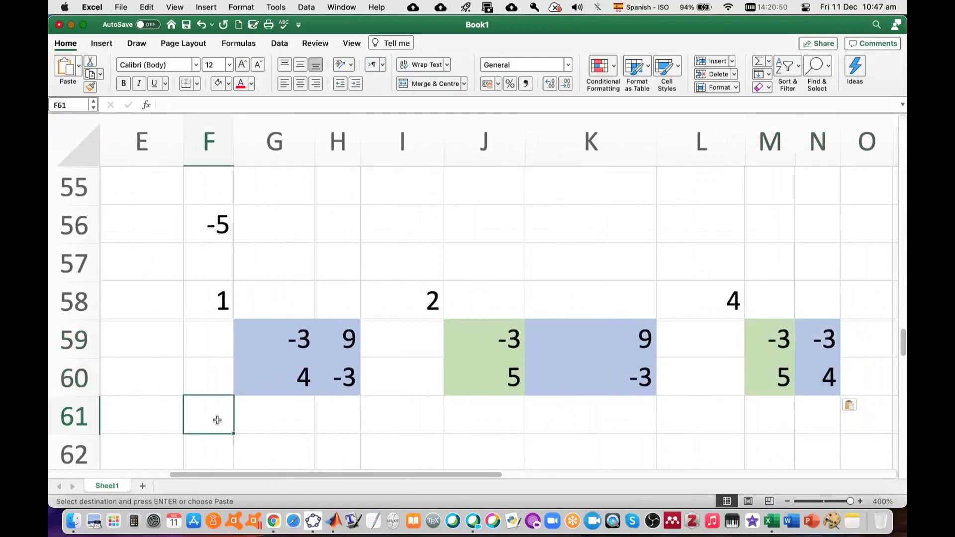
text(=)
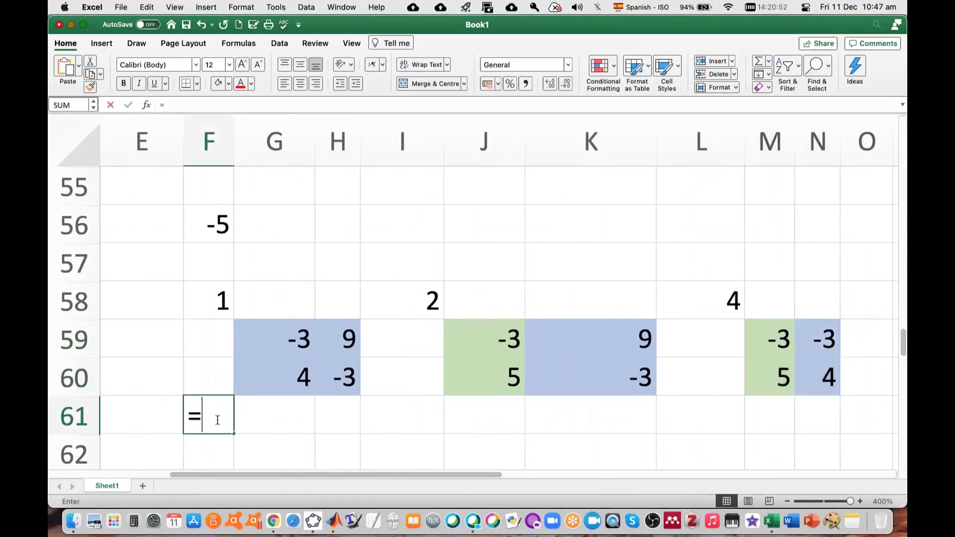
key(Up)
key(Up)
key(Up)
key(BackSpace)
key(BackSpace)
key(BackSpace)
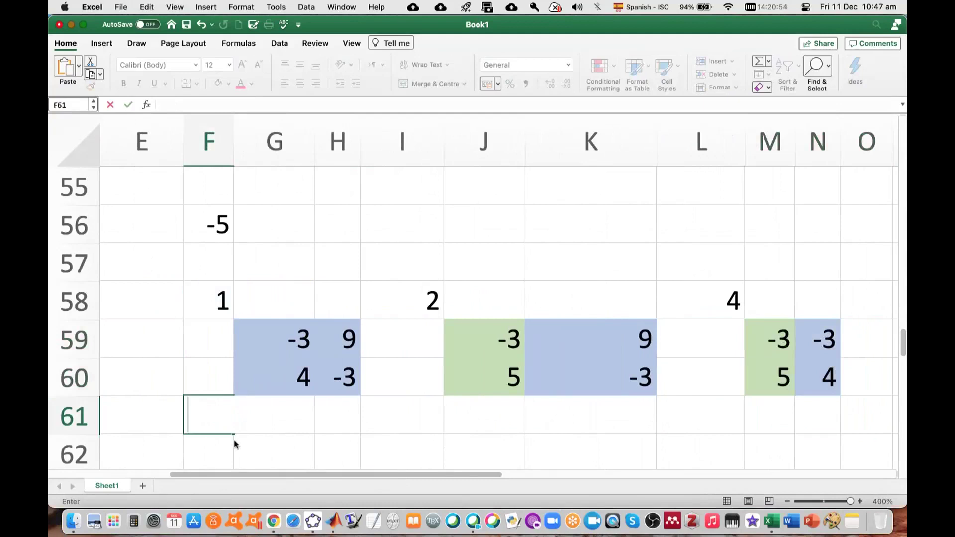
click(384, 405)
Step: Calculate the first x minor's determinant in G61 with the formula =G59*H60-H59*G60
click(282, 412)
text(=)
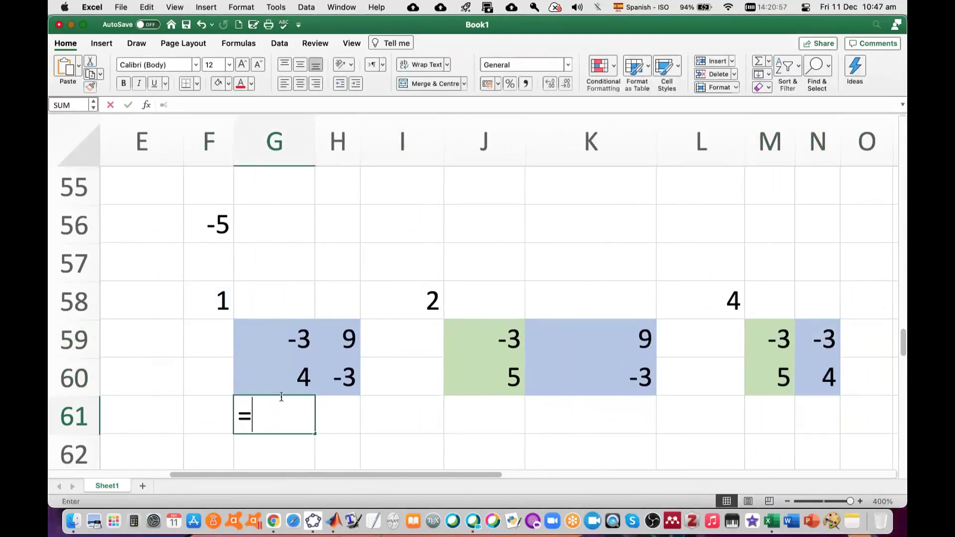
click(280, 340)
text(*)
click(331, 379)
text(-)
click(332, 349)
text(*)
click(279, 372)
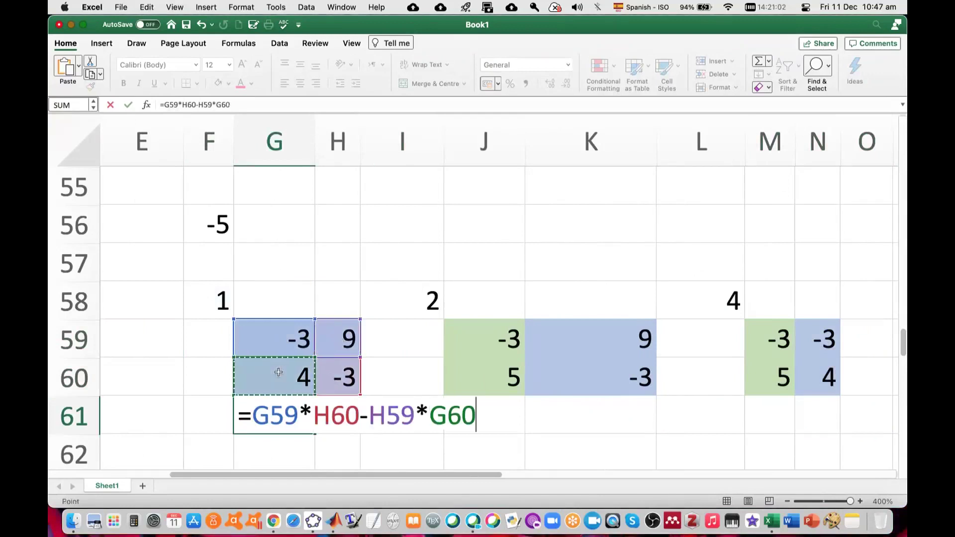
key(Return)
Step: Calculate the second x minor's determinant in J61 with the formula =J59*K60-K59*J60
click(492, 376)
text(=)
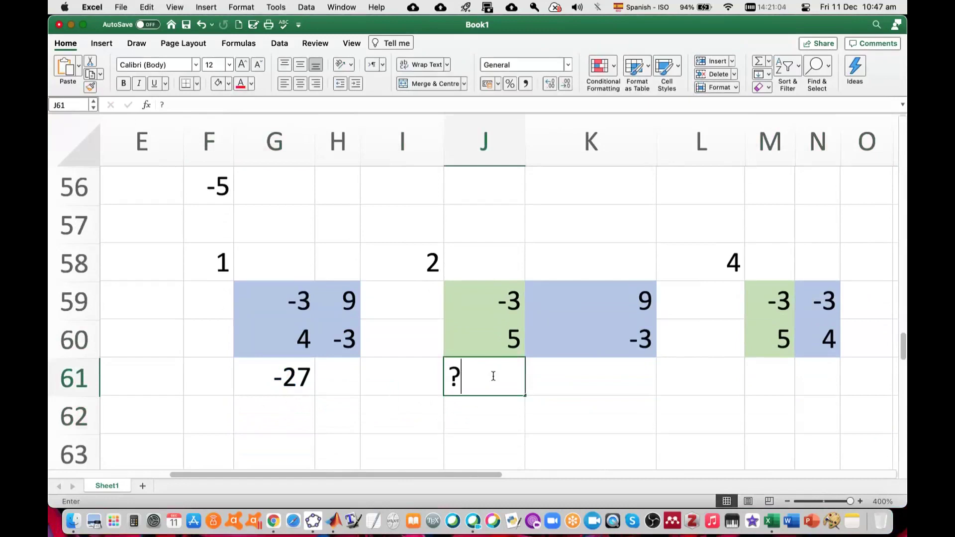
click(509, 304)
text(*)
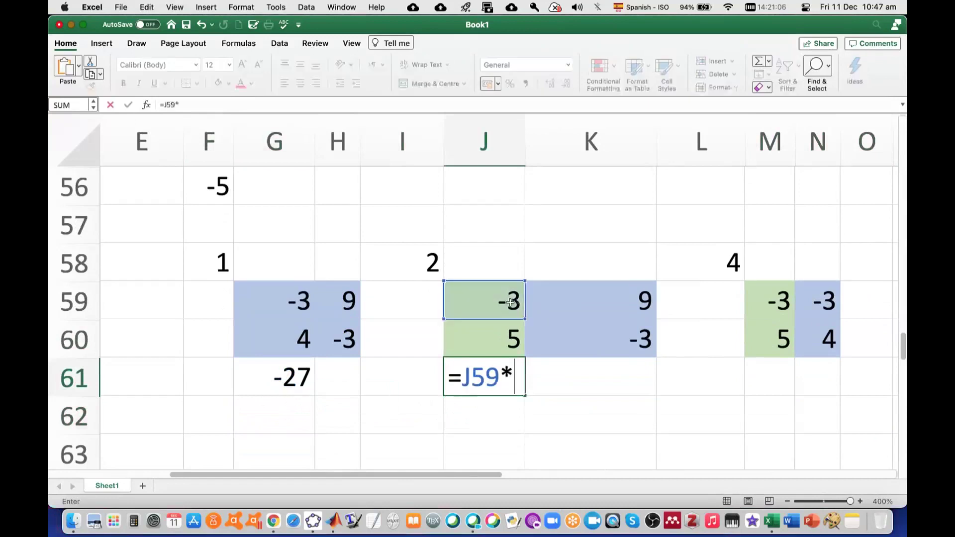
click(578, 328)
text(-)
click(590, 299)
text(*)
click(496, 340)
key(Return)
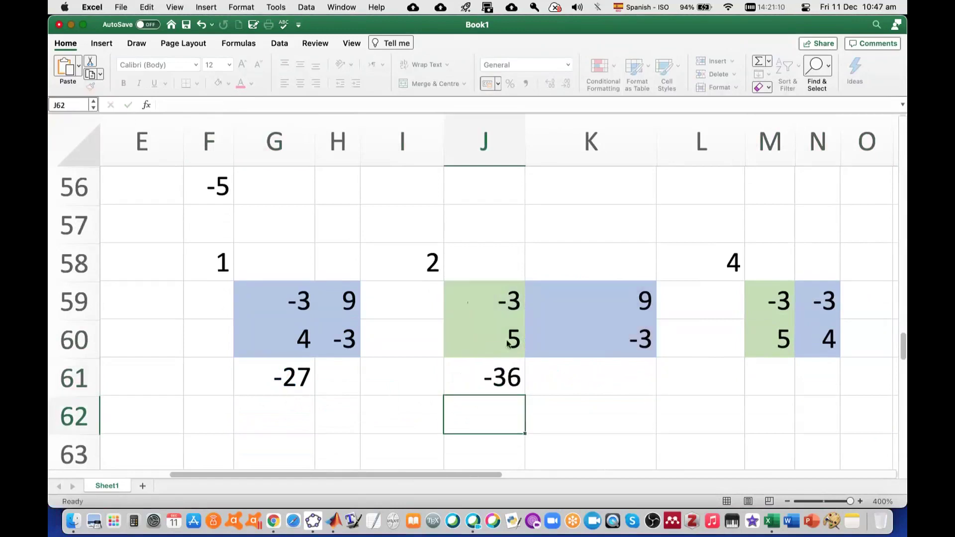
Step: Calculate the third x minor's determinant in M61 with the formula =M59*N60-N59*M60
click(764, 383)
text(=)
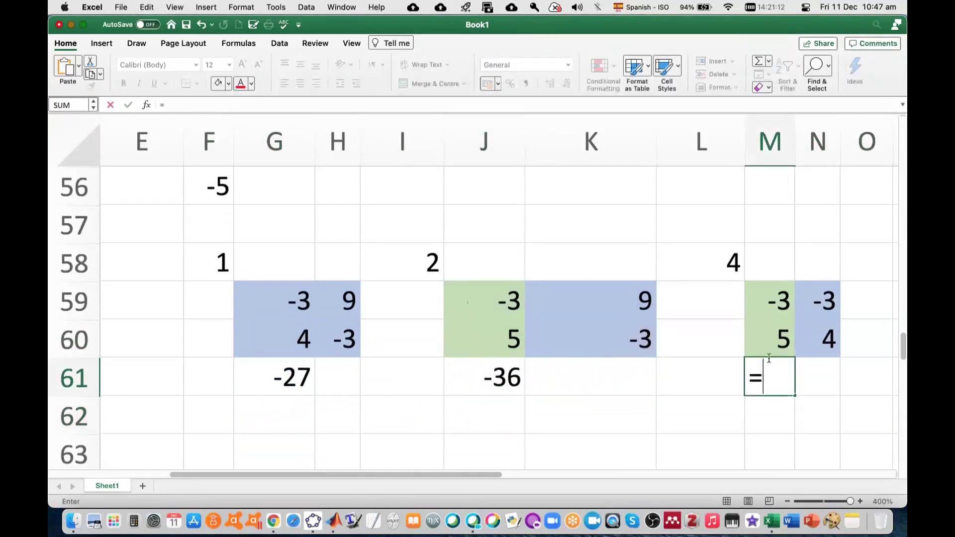
click(772, 310)
text(*)
click(810, 344)
text(-)
click(828, 294)
text(*)
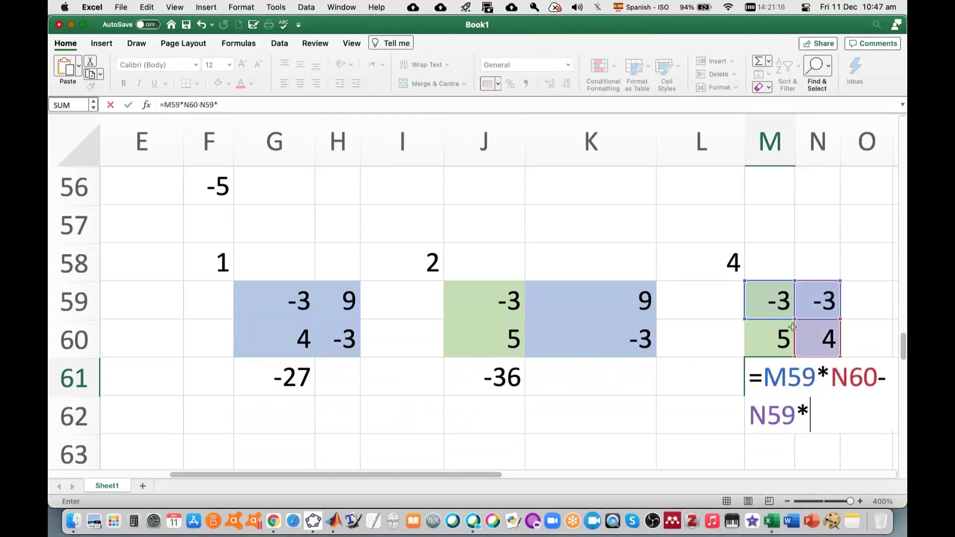
click(778, 338)
key(Return)
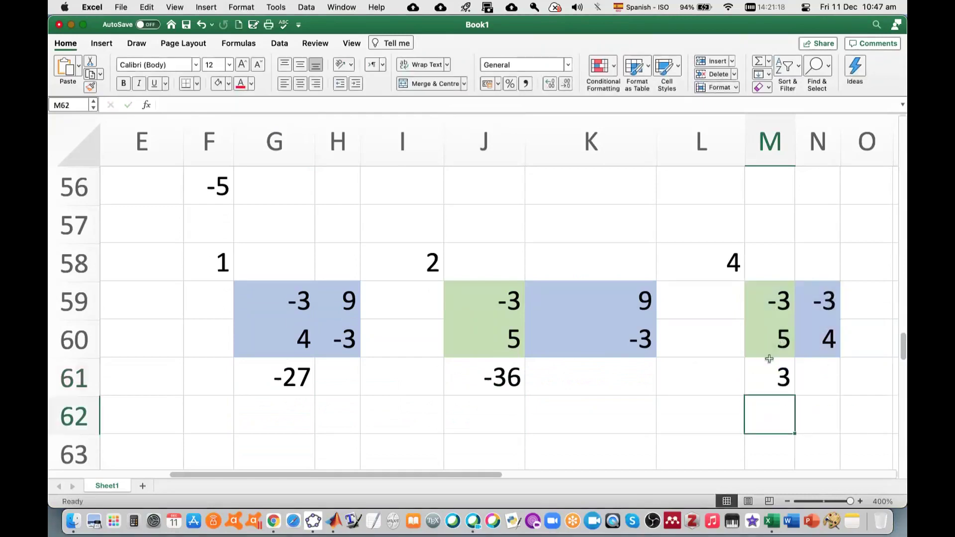
Step: Calculate the x determinant in F62 with the formula =F58*G61+I58*J61+L58*M61
key(Left)
key(Left)
key(Left)
key(Left)
key(Left)
key(Left)
key(Left)
text(=)
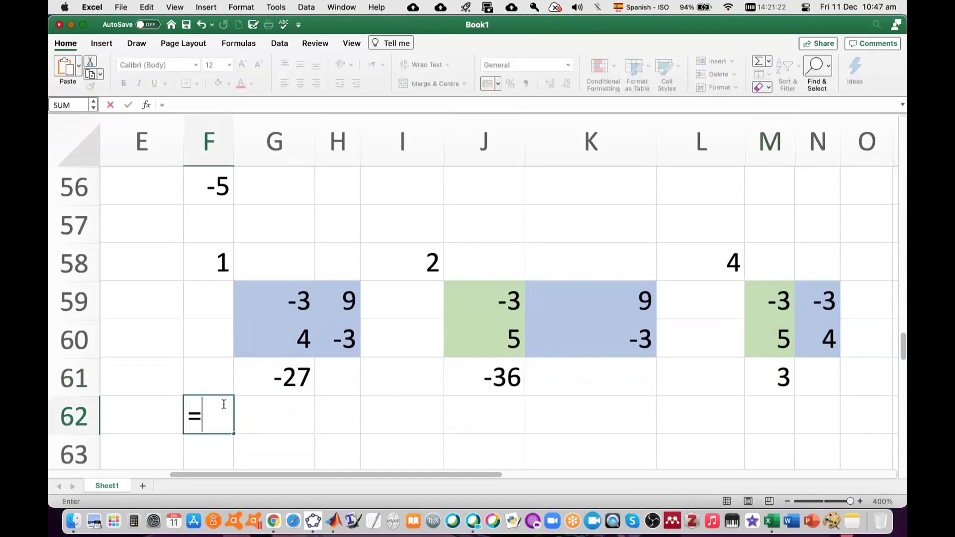
click(204, 258)
text(*)
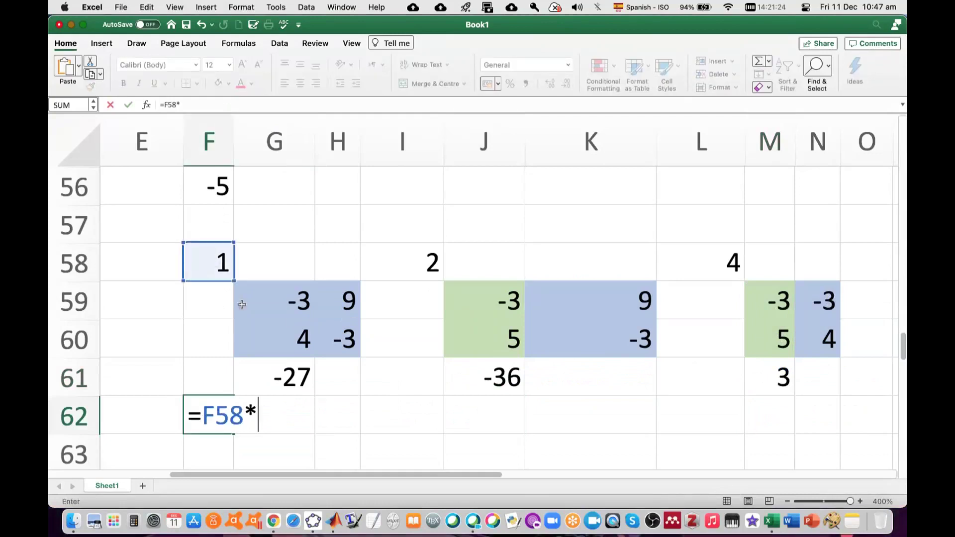
click(279, 375)
text(+)
click(412, 265)
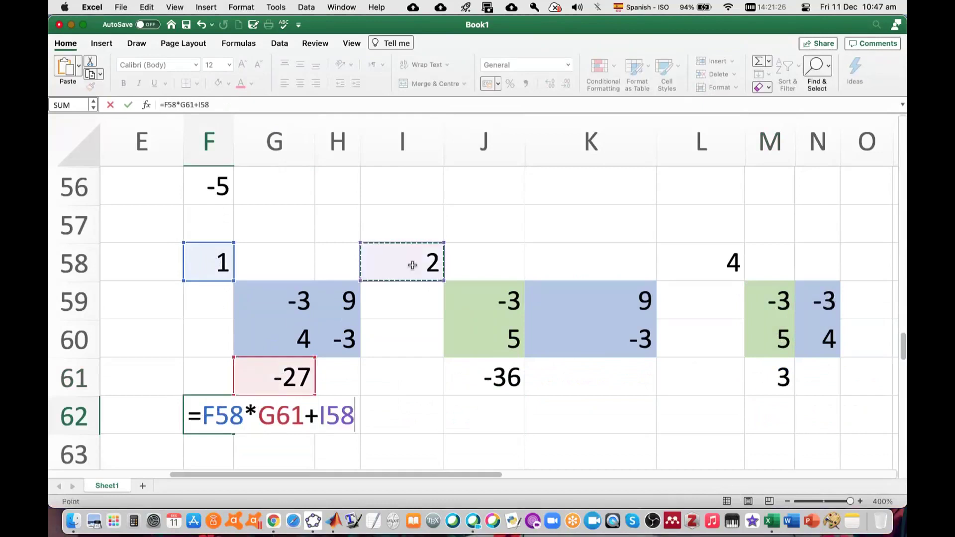
text(*)
click(510, 370)
text(+)
click(710, 262)
text(*)
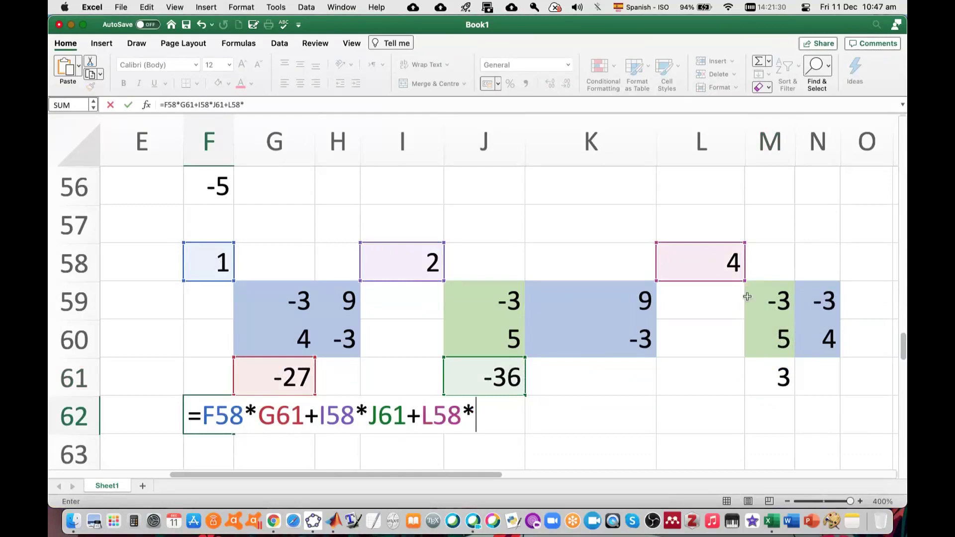
click(782, 377)
key(Return)
Step: Calculate x in E57 as =F62/F56 and compare it with the inverse-matrix solution in G41
scroll(638, 386, down, 1)
scroll(637, 386, left, 5)
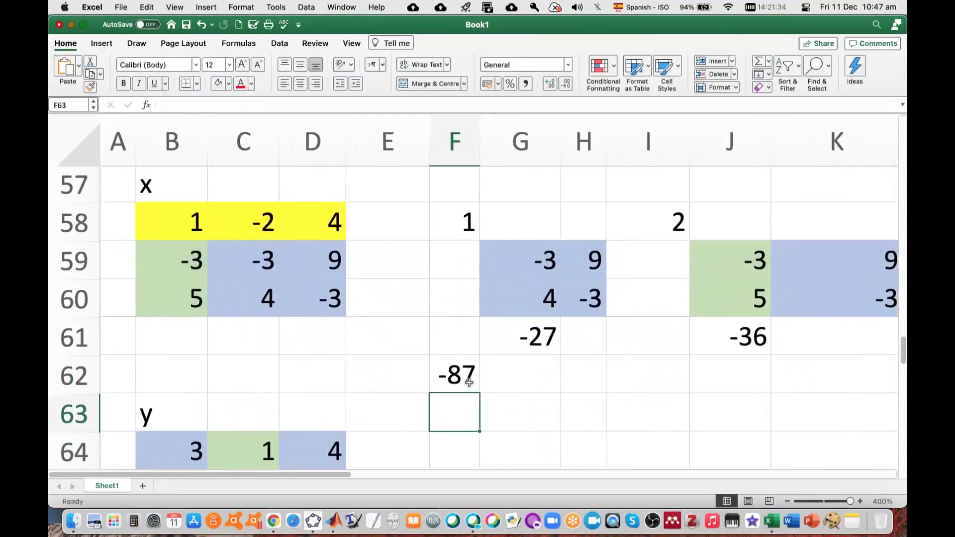
scroll(527, 380, up, 1)
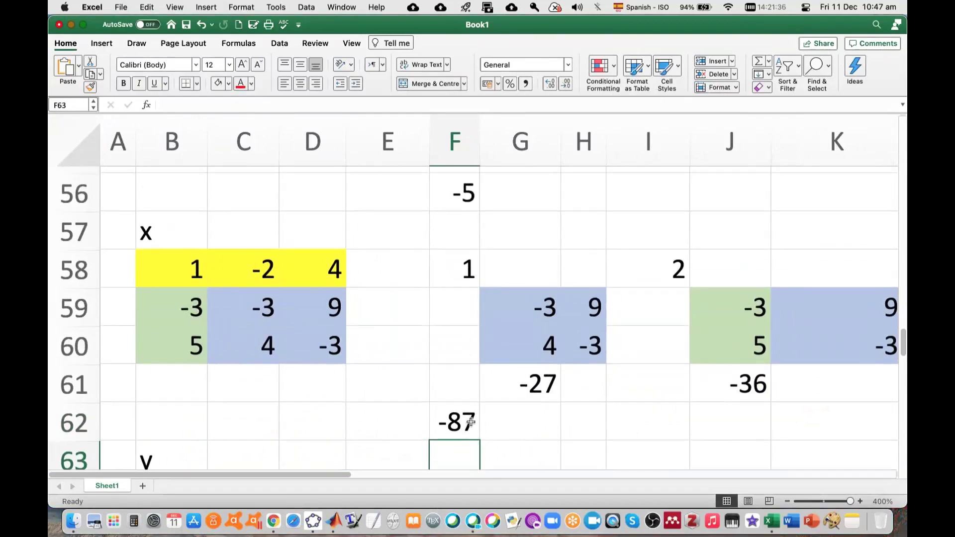
click(400, 240)
text(=)
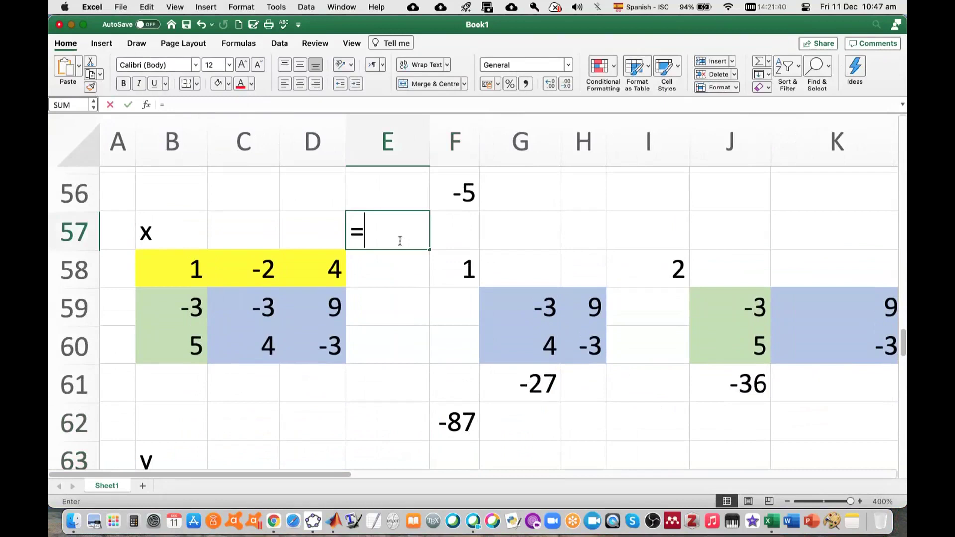
click(455, 417)
text(/)
click(473, 197)
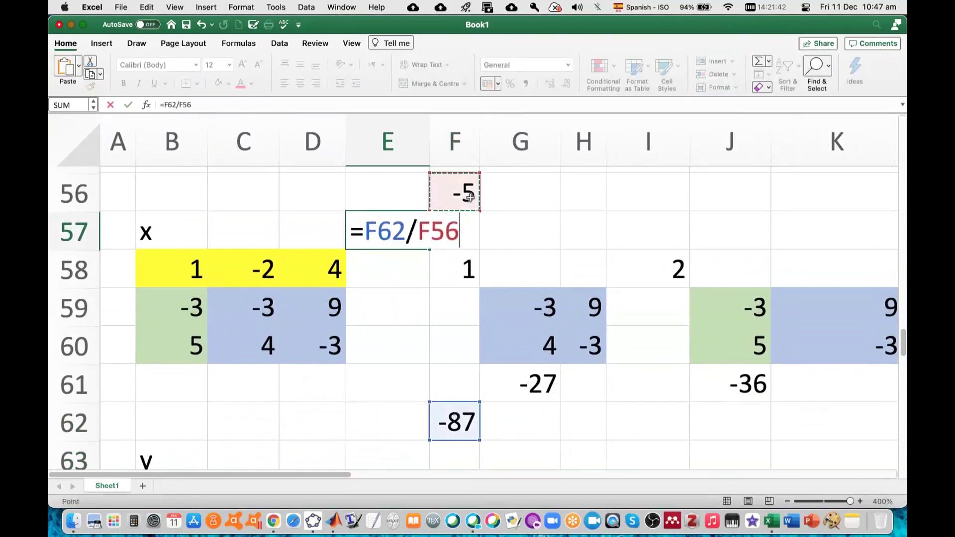
key(Return)
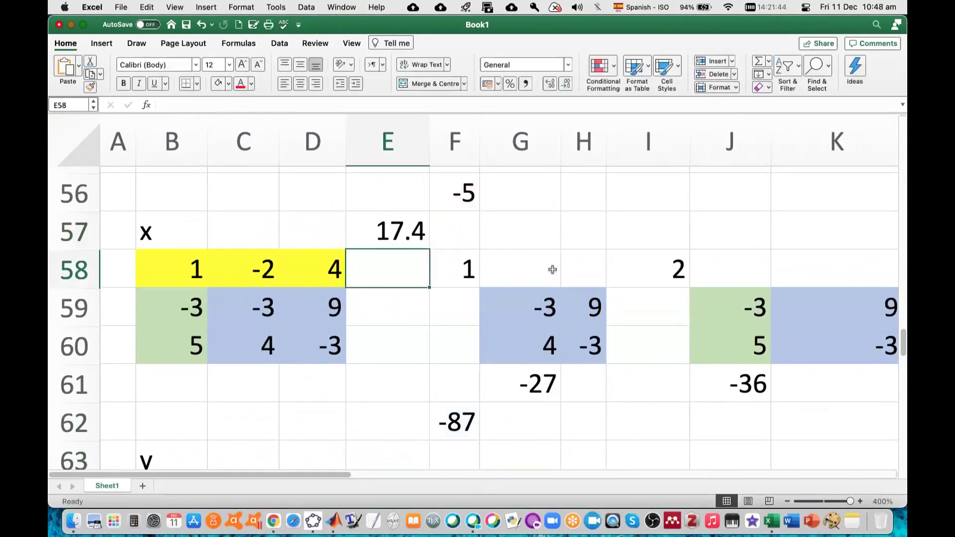
scroll(552, 270, up, 10)
scroll(551, 286, down, 2)
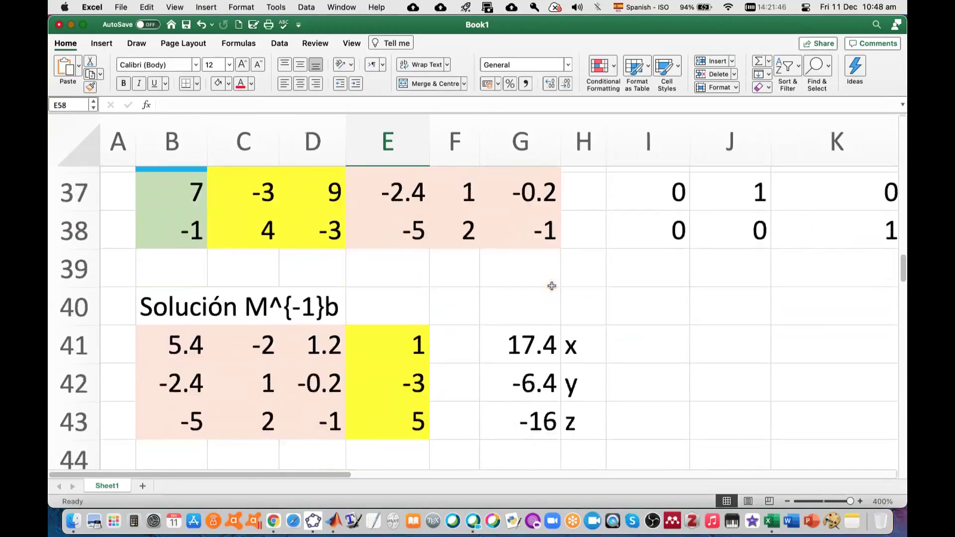
scroll(552, 286, down, 2)
scroll(585, 393, down, 12)
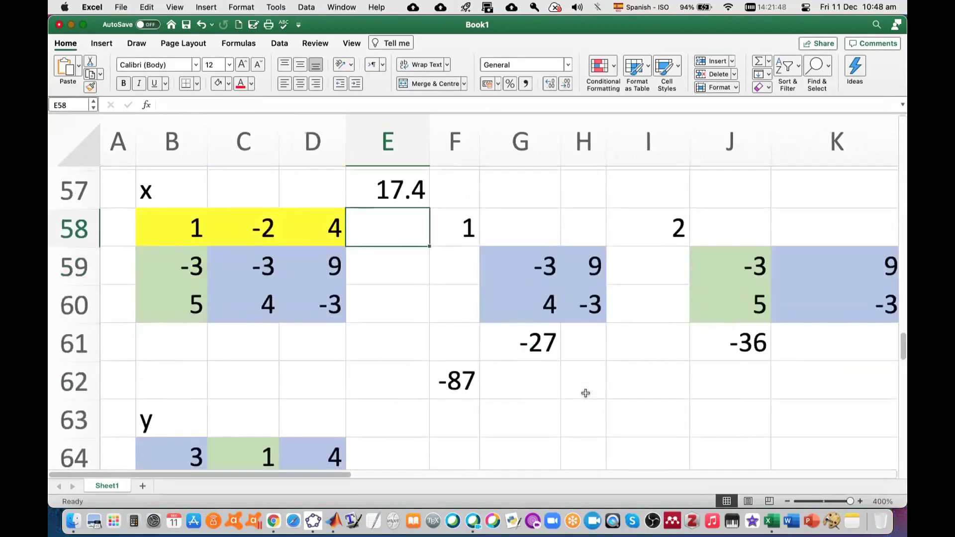
Step: Fill the first row of the y matrix, B64:D64, with yellow
scroll(585, 393, down, 1)
drag(178, 270, 320, 271)
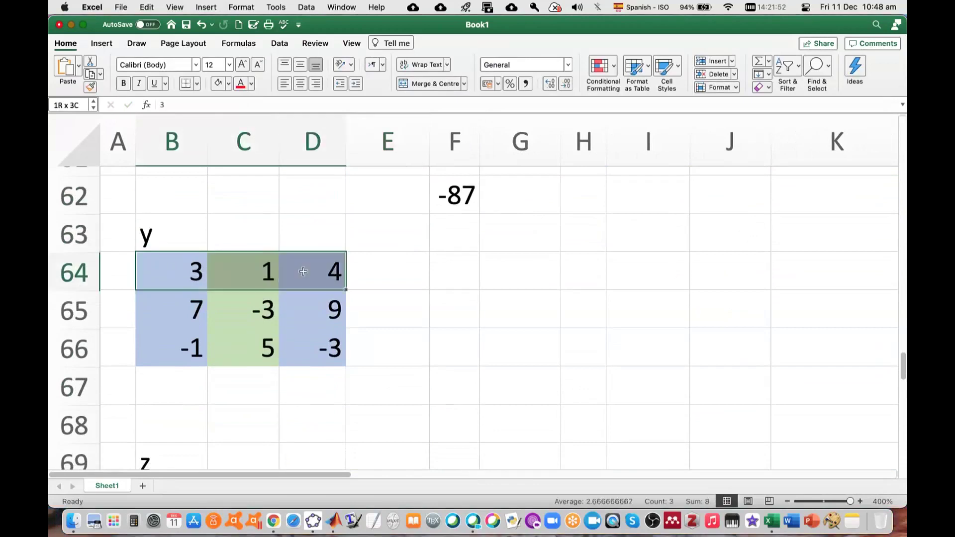
click(227, 83)
click(253, 217)
click(379, 320)
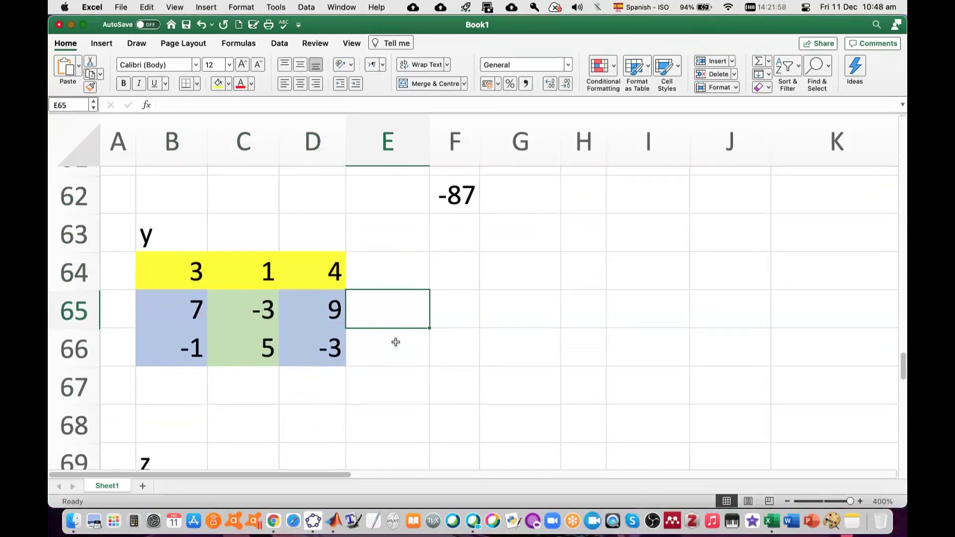
Step: Enter the signed first-row coefficients of the y matrix: 3 in F64, -1 in I64 and 4 in L64
click(463, 273)
text(3)
click(257, 275)
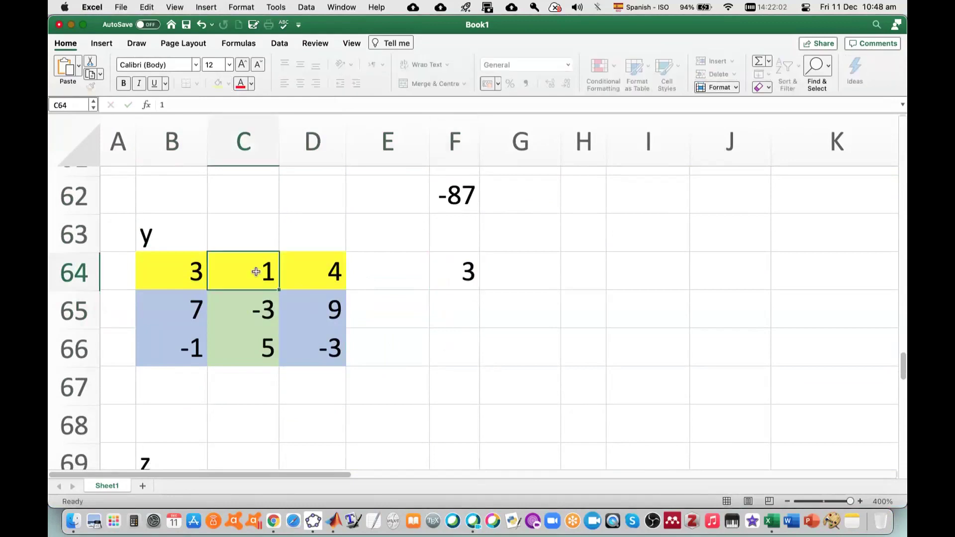
click(664, 273)
text(-1)
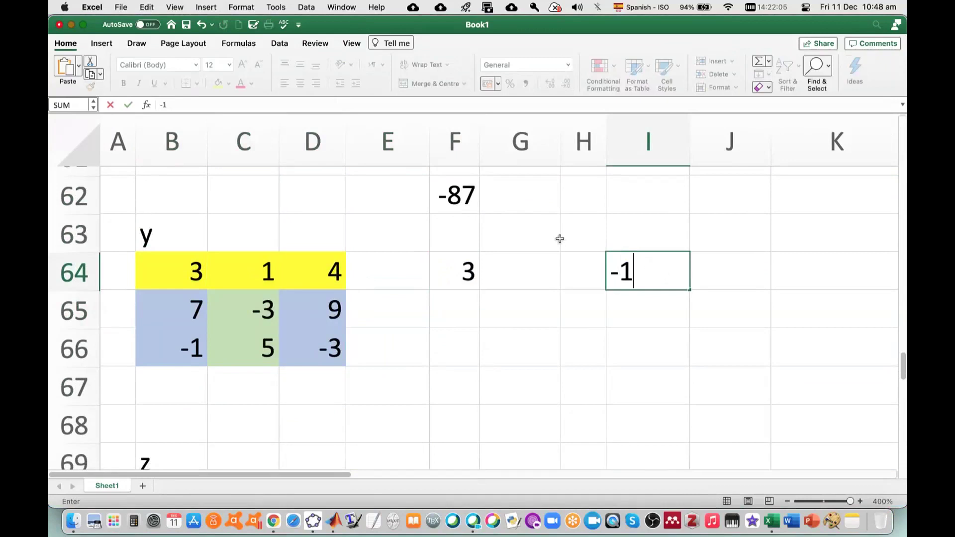
click(828, 286)
scroll(828, 286, right, 2)
click(829, 287)
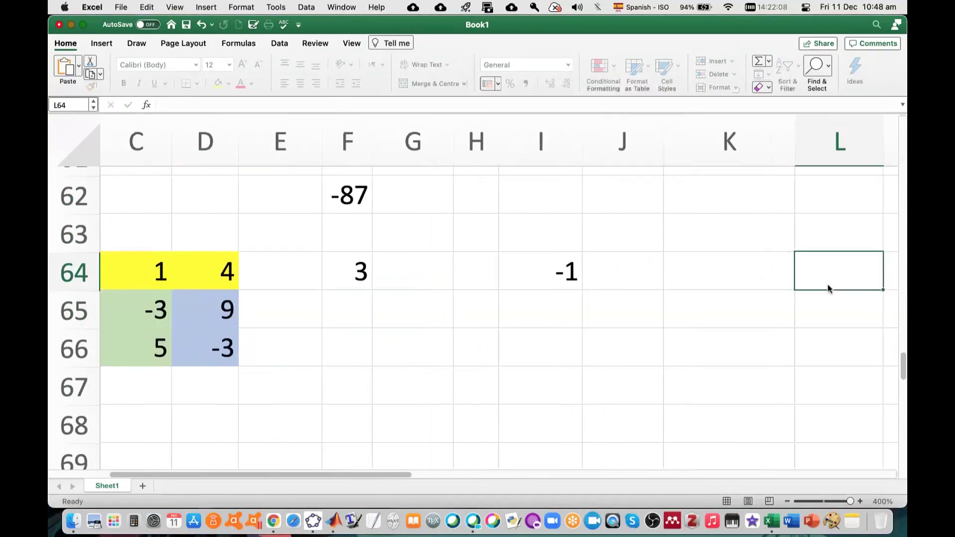
text(4)
Step: Copy the first minor of the y matrix from C65:D66 to G65:H66
key(Left)
key(Left)
key(Left)
key(Left)
key(Left)
key(Left)
key(Left)
key(Left)
key(Left)
key(Left)
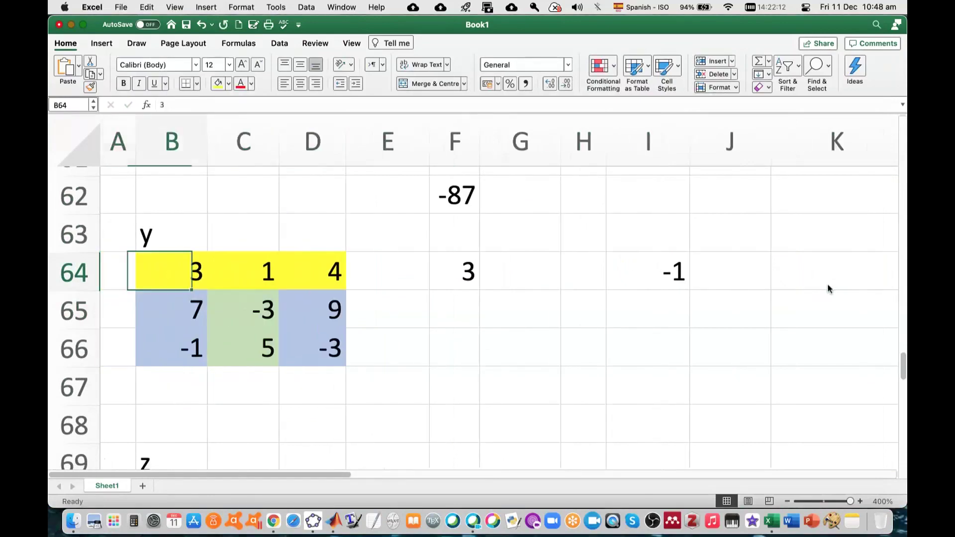
drag(251, 309, 304, 348)
key(super+c)
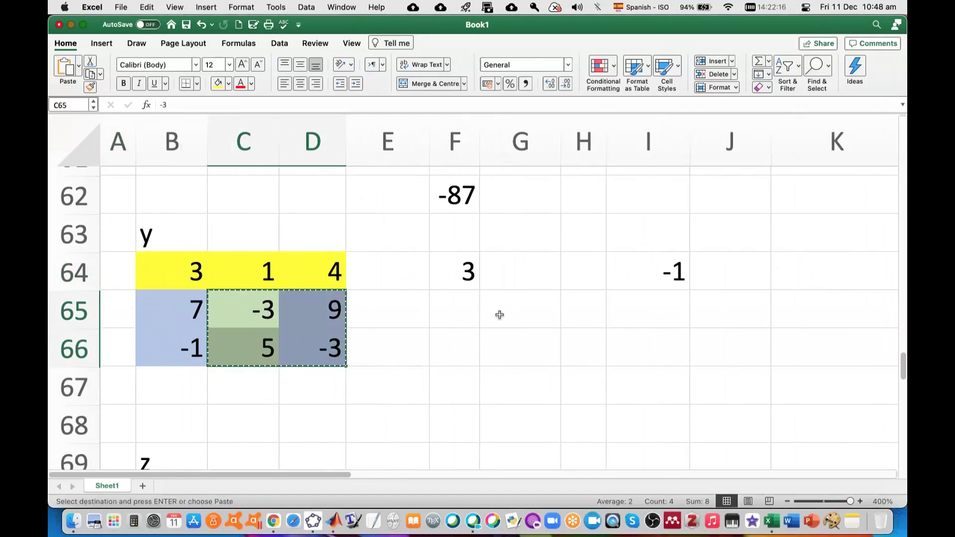
click(507, 316)
key(super+v)
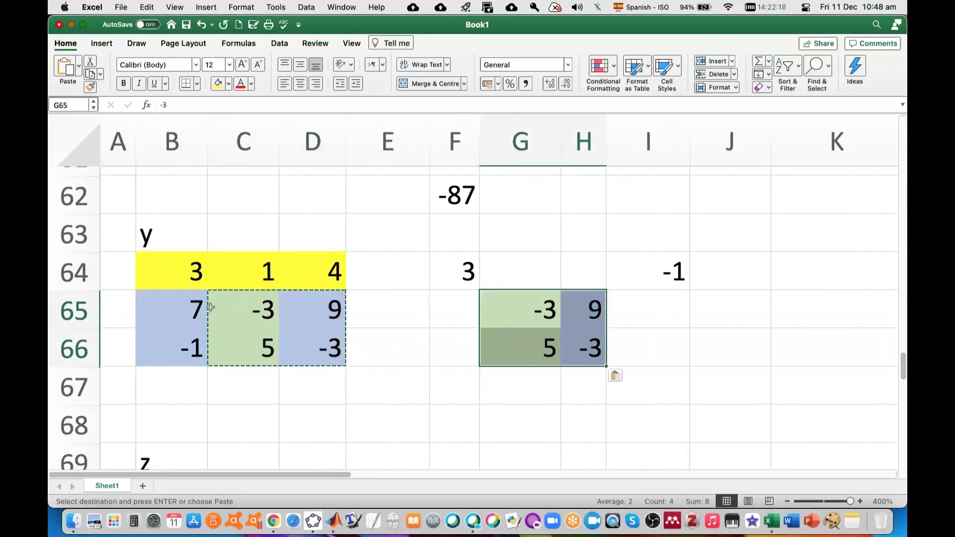
Step: Build the second minor of the y matrix in J65:K66 by copying B65:B66 and D65:D66
click(180, 295)
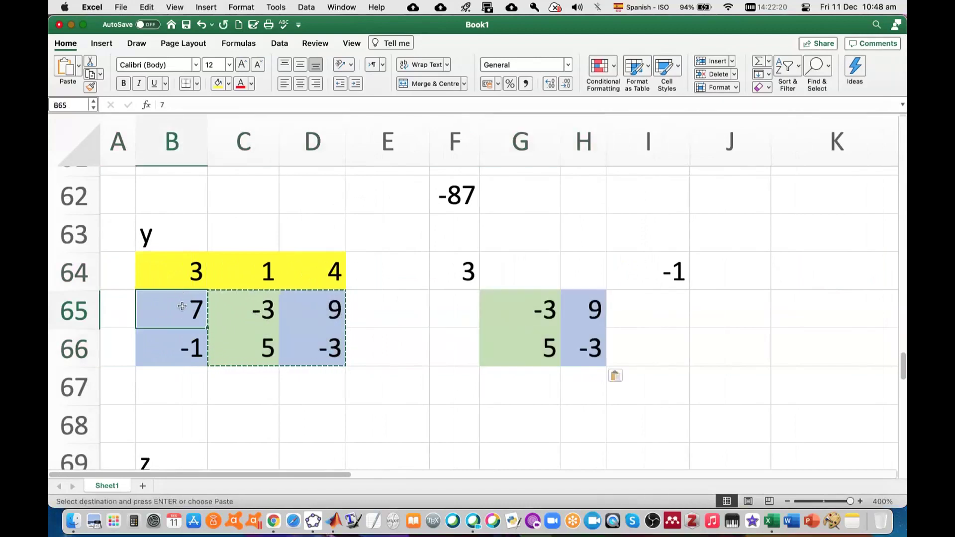
mouse_move(149, 310)
mouse_down()
mouse_move(181, 346)
mouse_move(199, 343)
mouse_up()
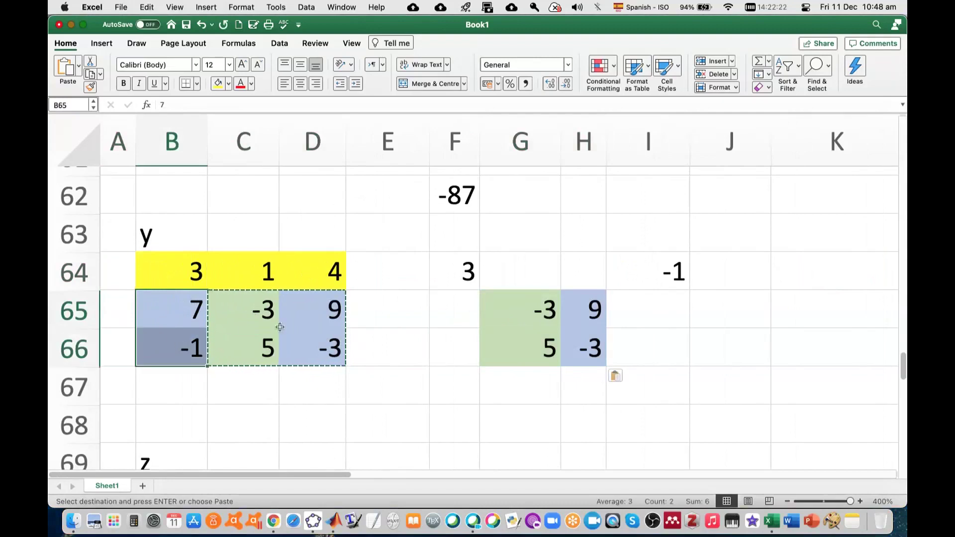
key(super+c)
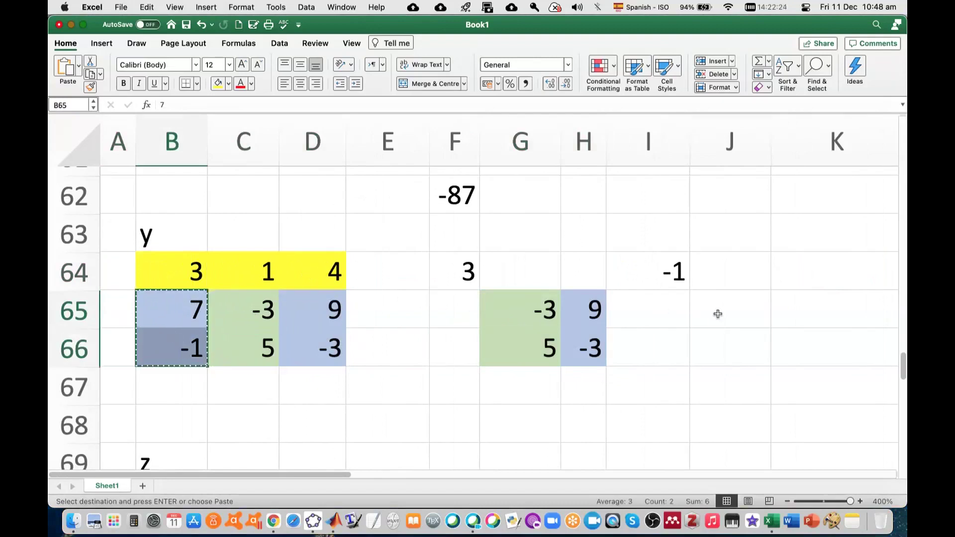
click(717, 313)
key(super+v)
drag(318, 311, 328, 364)
key(super+c)
click(798, 320)
key(super+v)
Step: Copy the third minor of the y matrix from B65:C66 to M65:N66
scroll(800, 323, right, 5)
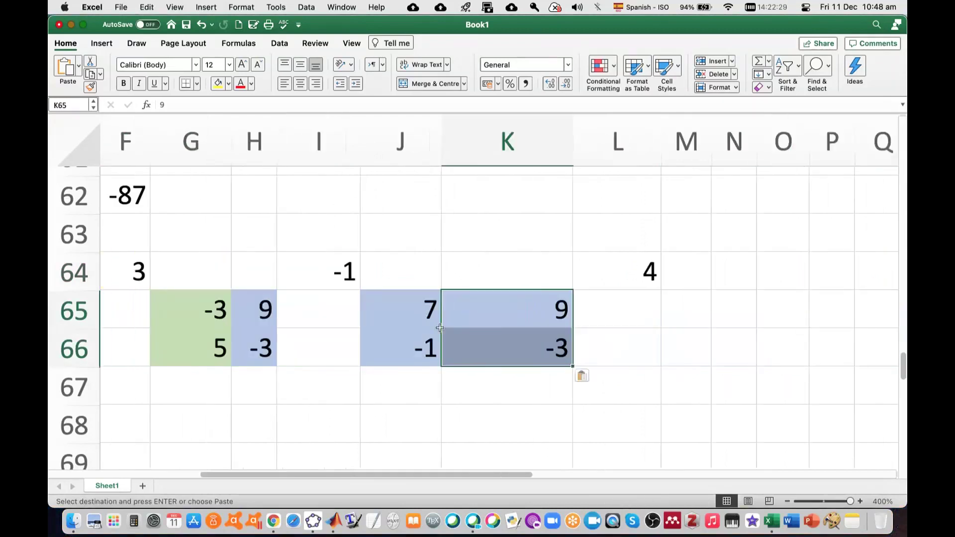
click(204, 275)
key(Left)
key(Left)
key(Left)
key(Left)
key(Left)
key(Left)
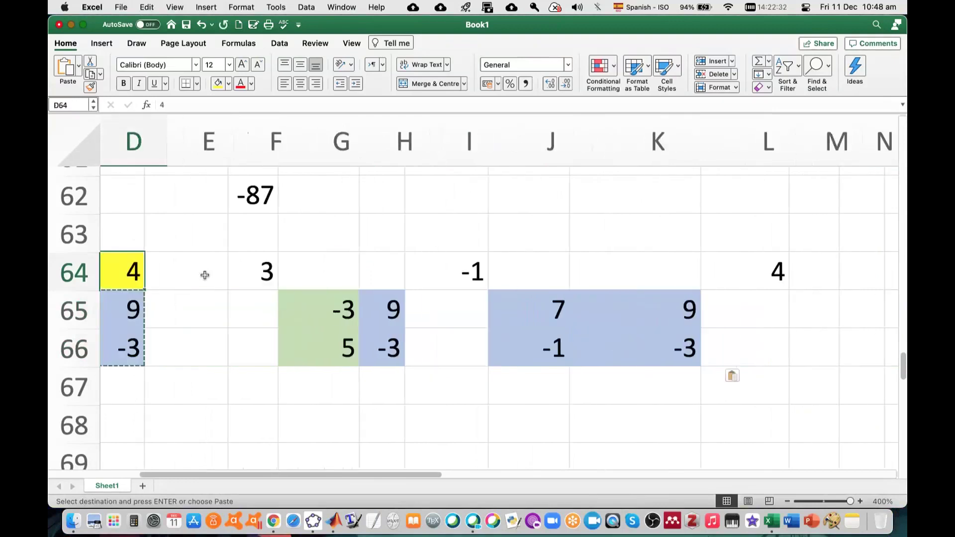
drag(183, 306, 249, 348)
key(super+c)
scroll(639, 405, up, 1)
scroll(638, 405, right, 6)
click(549, 309)
key(super+v)
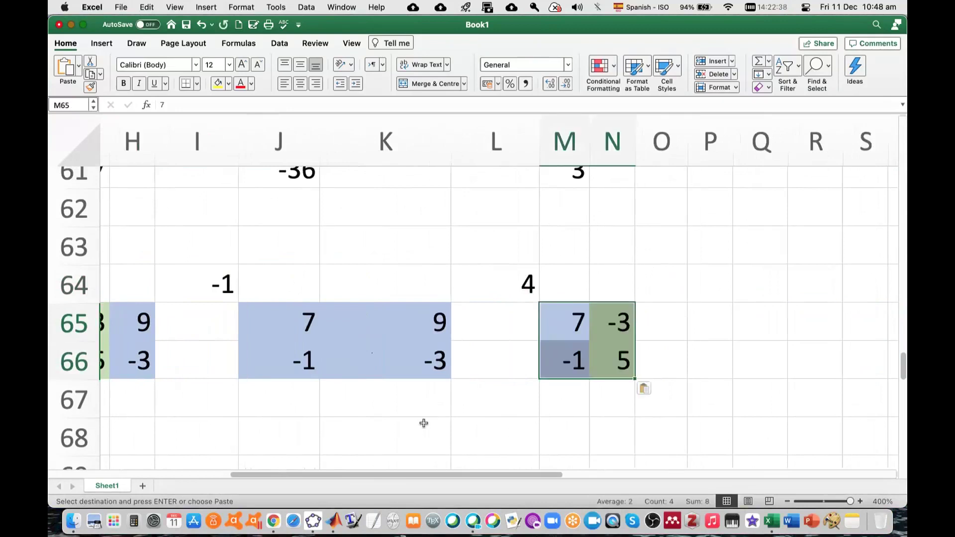
Step: Calculate the y matrix's first minor determinant in G67 with =G65*H66-H65*G66
drag(477, 476, 433, 473)
scroll(460, 403, down, 2)
scroll(460, 403, left, 2)
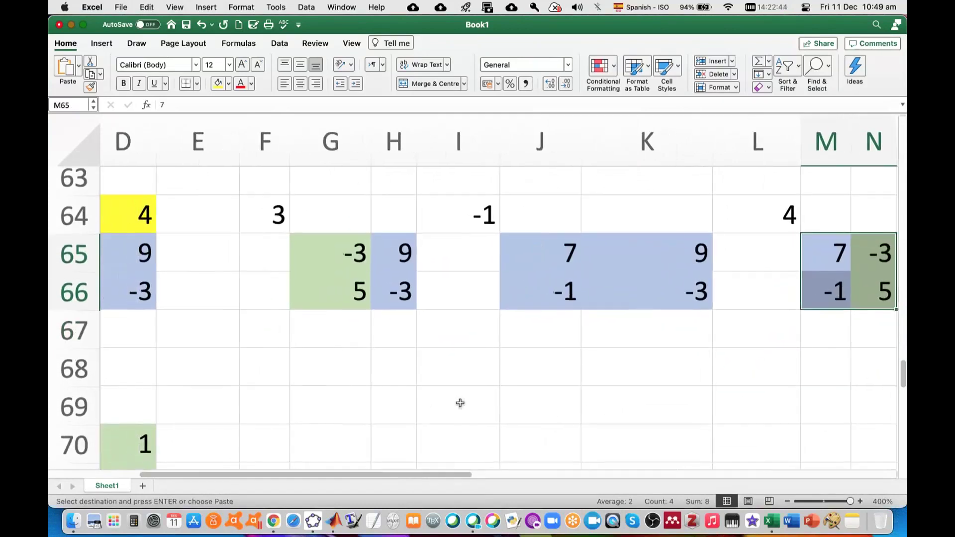
click(333, 334)
text(=)
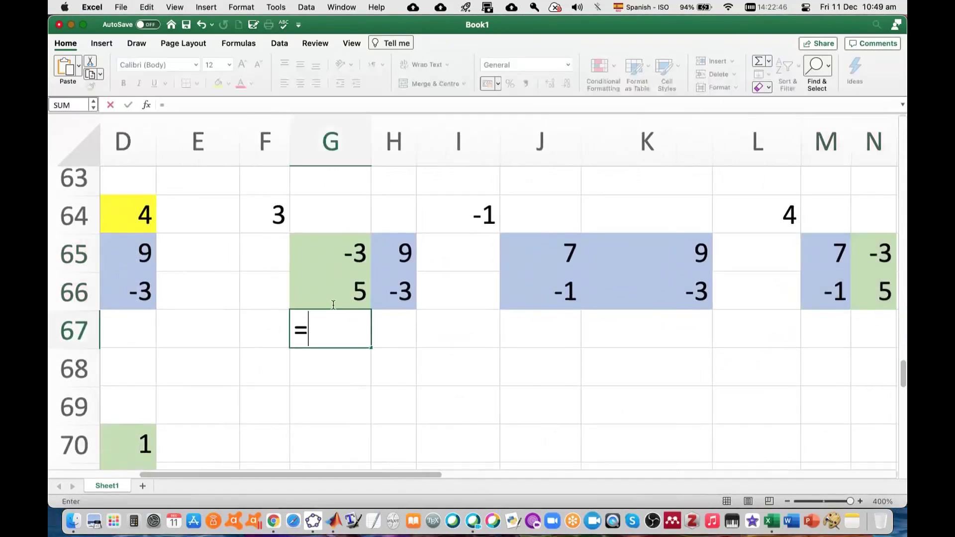
click(336, 253)
text(*)
click(395, 291)
text(-)
click(407, 254)
text(*)
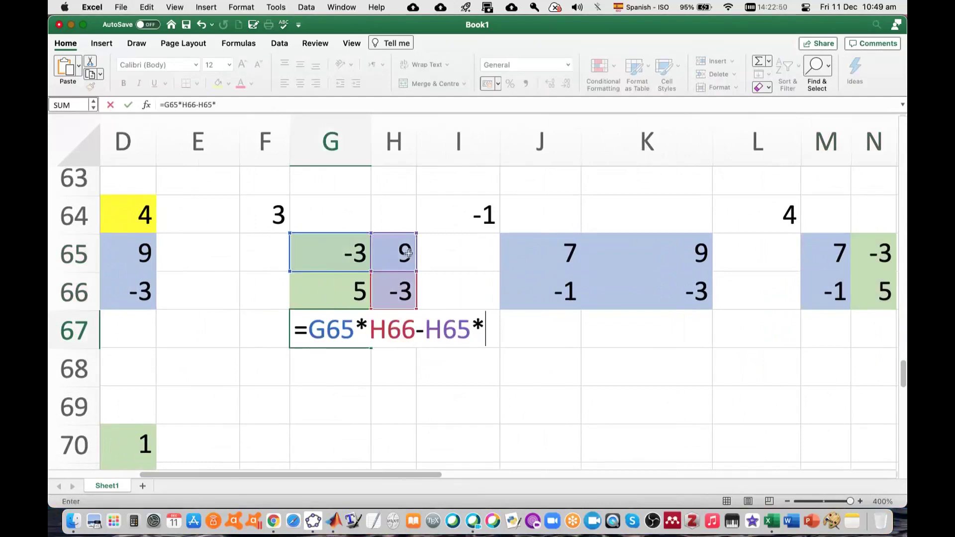
click(344, 291)
key(Return)
Step: Calculate the y matrix's second minor determinant in J67 with =J65*K66-K65*J66
click(550, 333)
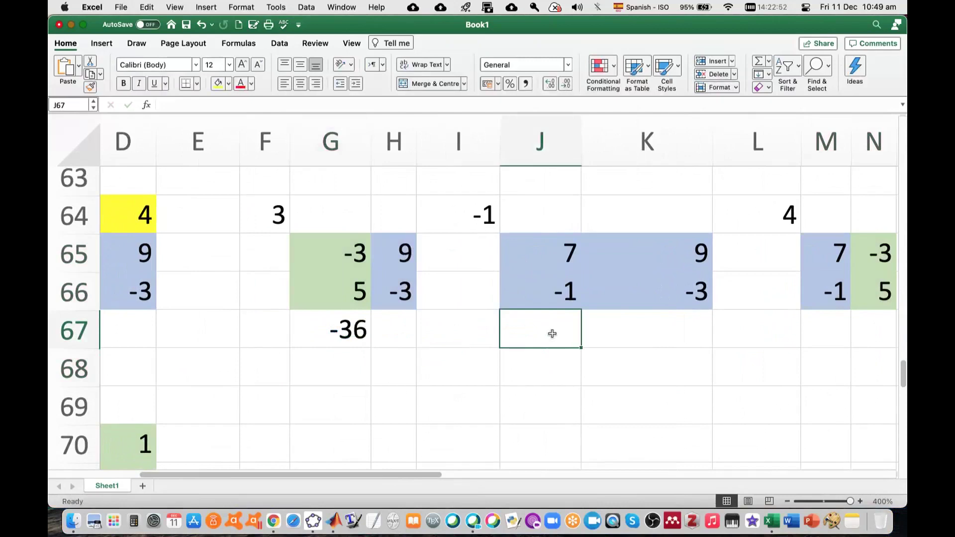
text(=)
click(566, 264)
text(*)
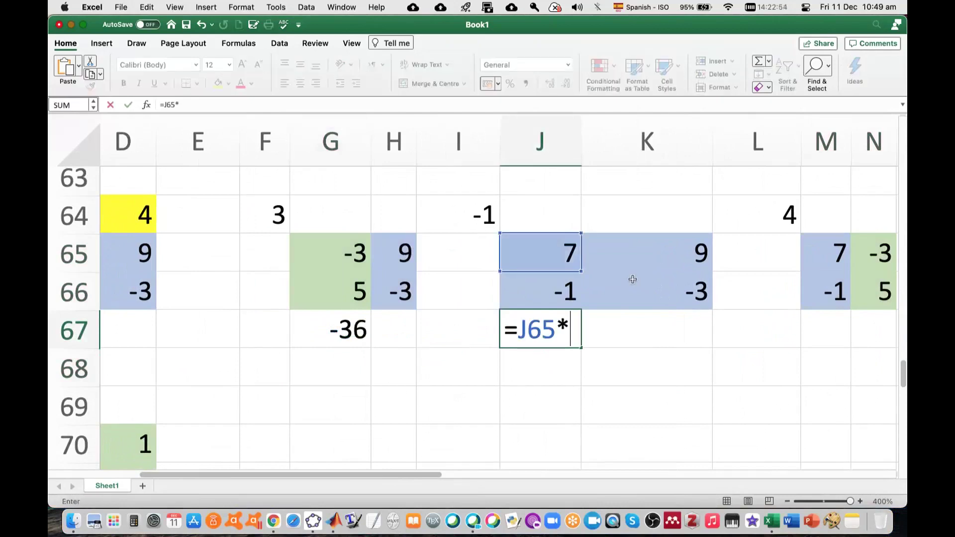
click(633, 279)
text(-)
click(643, 260)
text(*)
click(551, 291)
key(Return)
Step: Calculate the y matrix's third minor determinant in M67 with =M65*N66-N65*M66
double_click(819, 331)
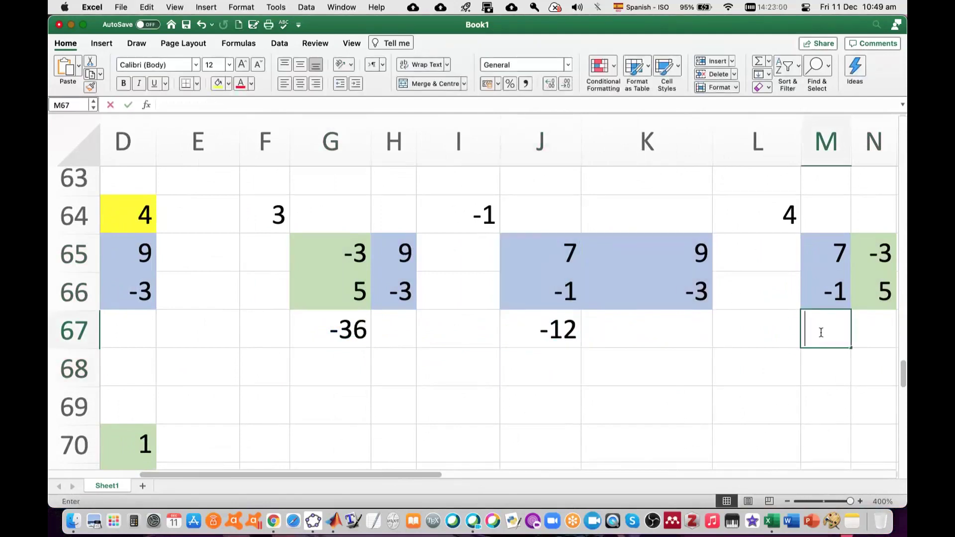
text(=)
click(839, 242)
text(*)
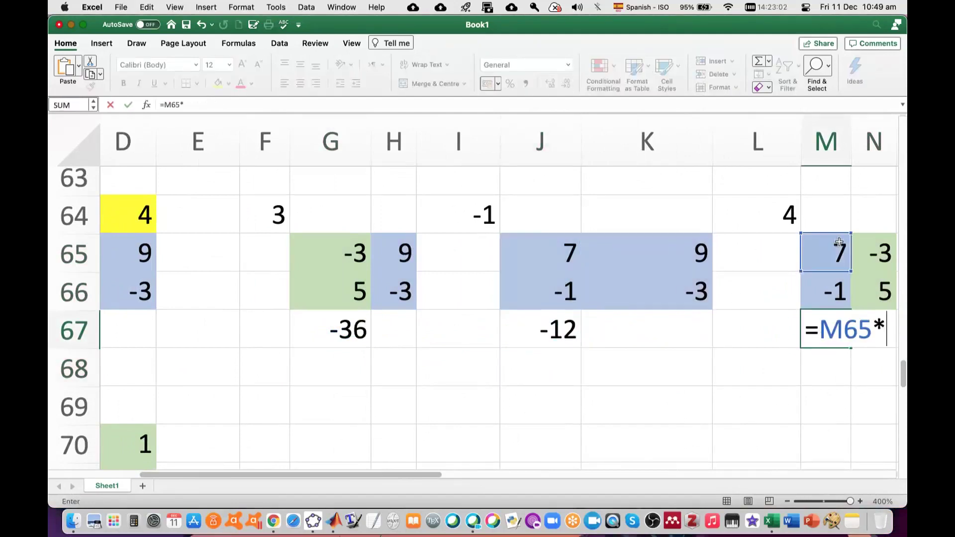
click(873, 287)
text(-)
click(879, 251)
text(*)
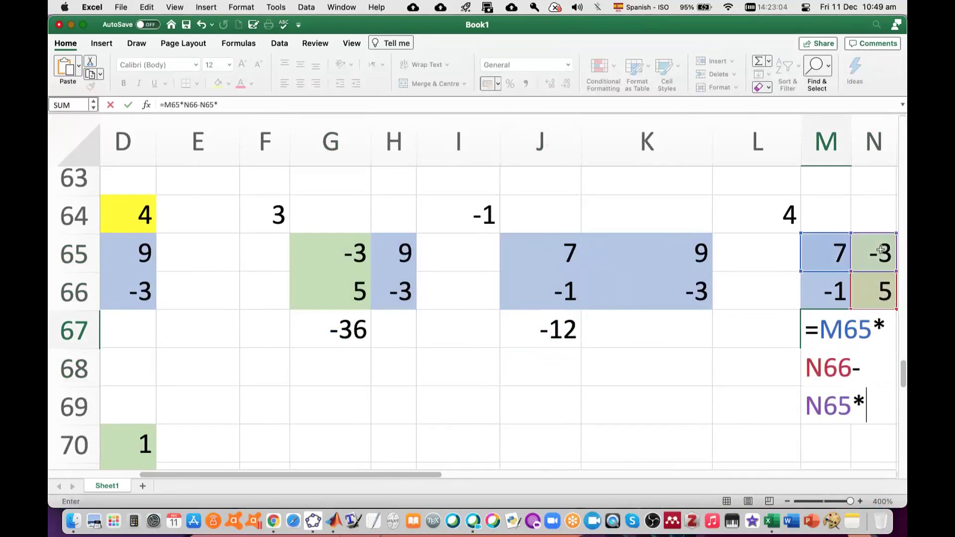
click(839, 292)
key(Return)
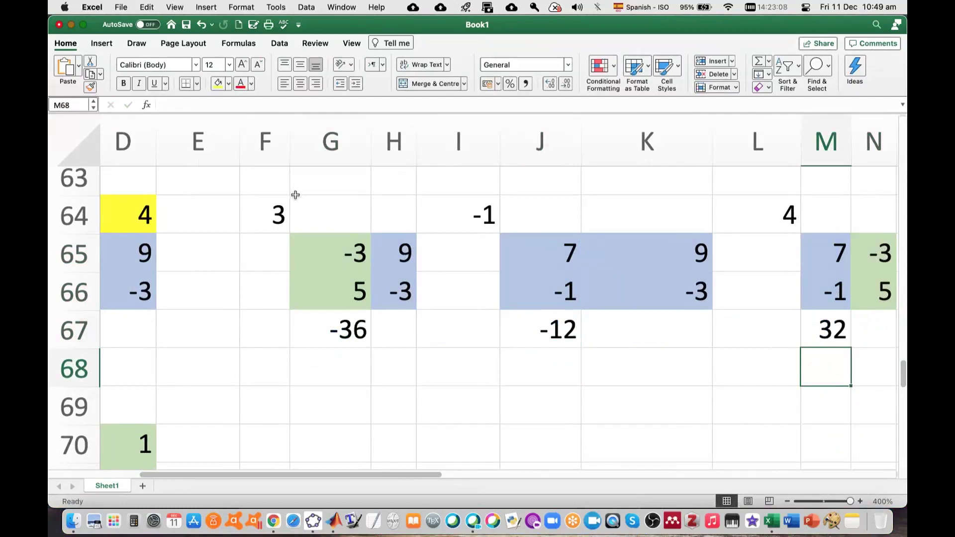
Step: Calculate the y matrix's full determinant in F68 with =F64*G67+I64*J67+L64*M67
click(277, 374)
text(=)
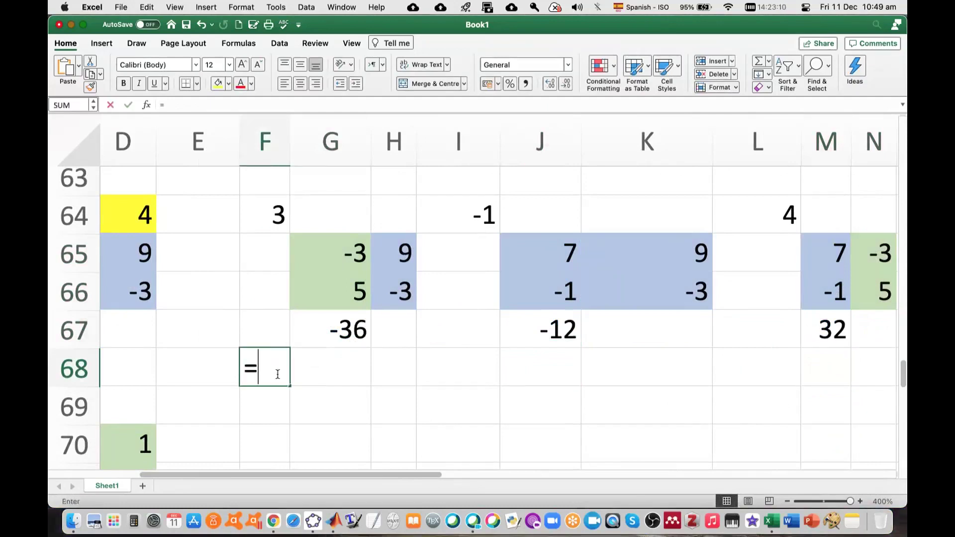
click(272, 196)
text(*)
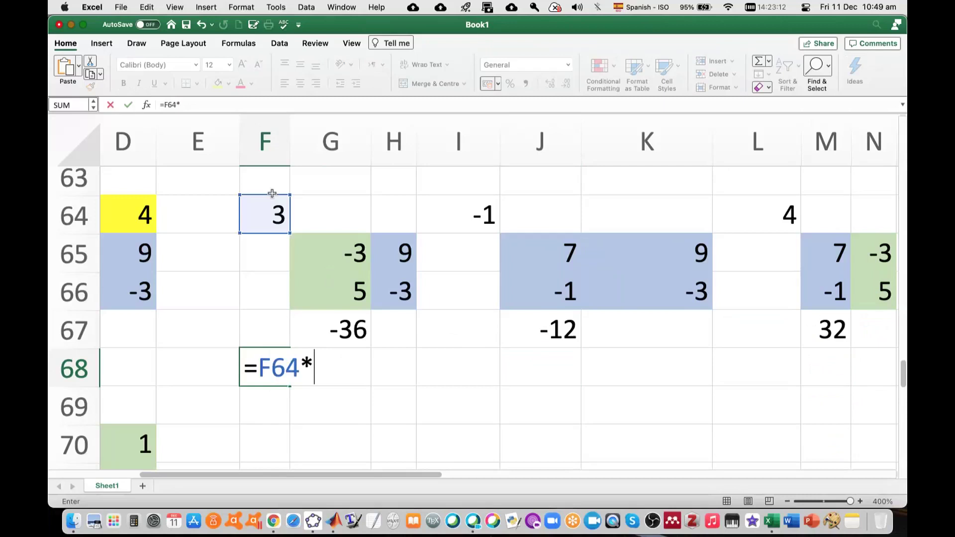
click(338, 328)
text(+)
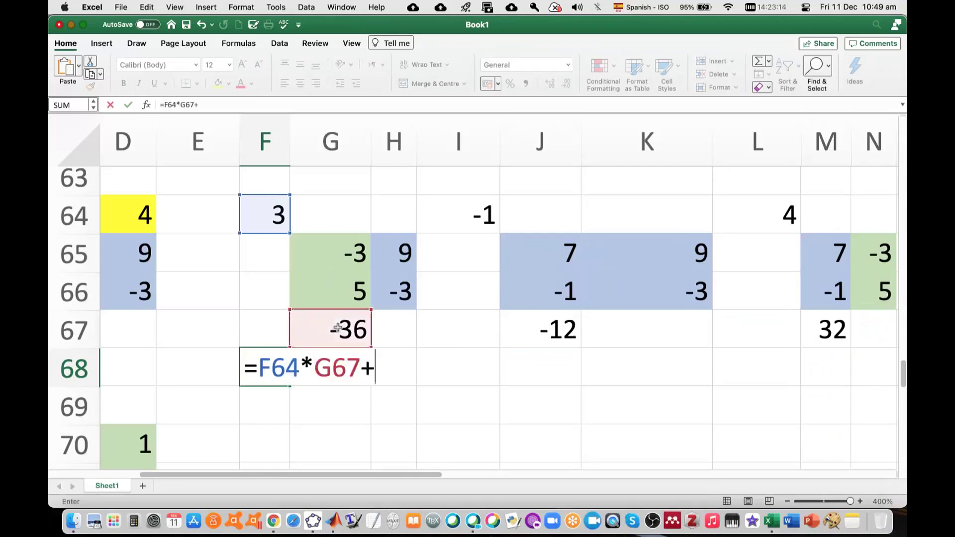
click(462, 214)
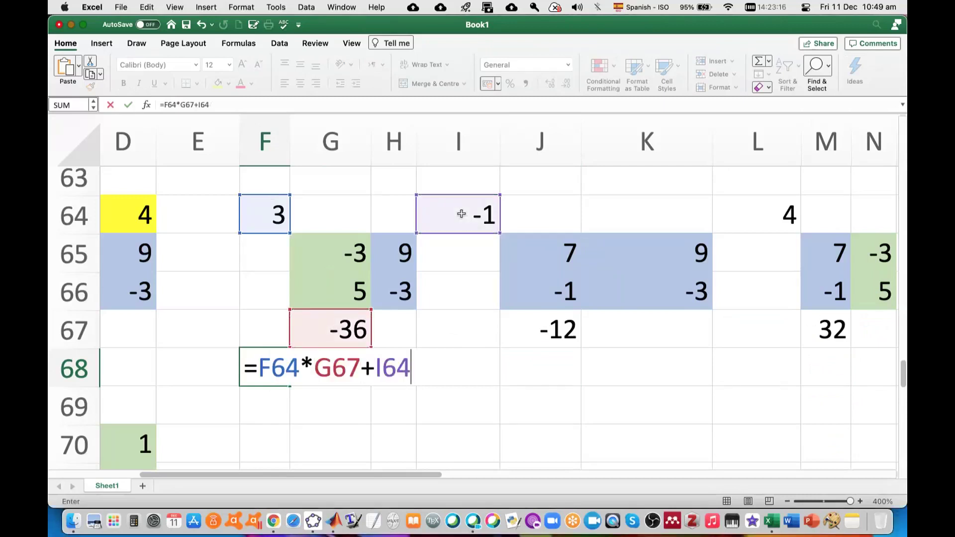
click(553, 330)
text(+)
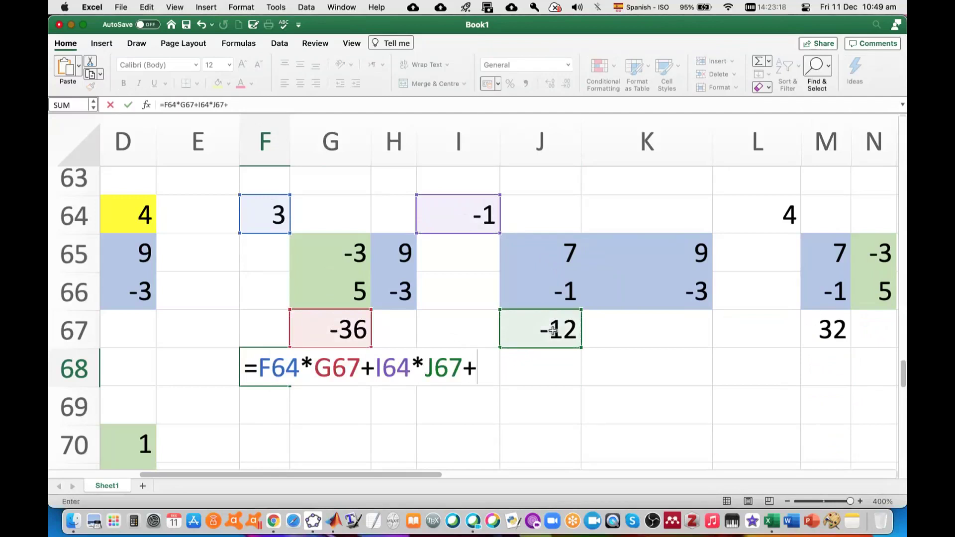
click(773, 199)
text(*)
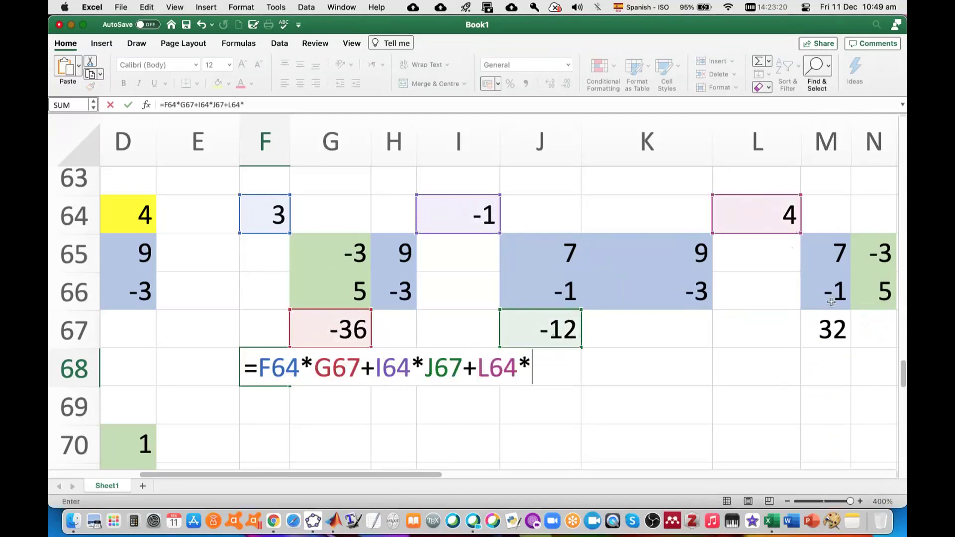
click(830, 330)
key(Return)
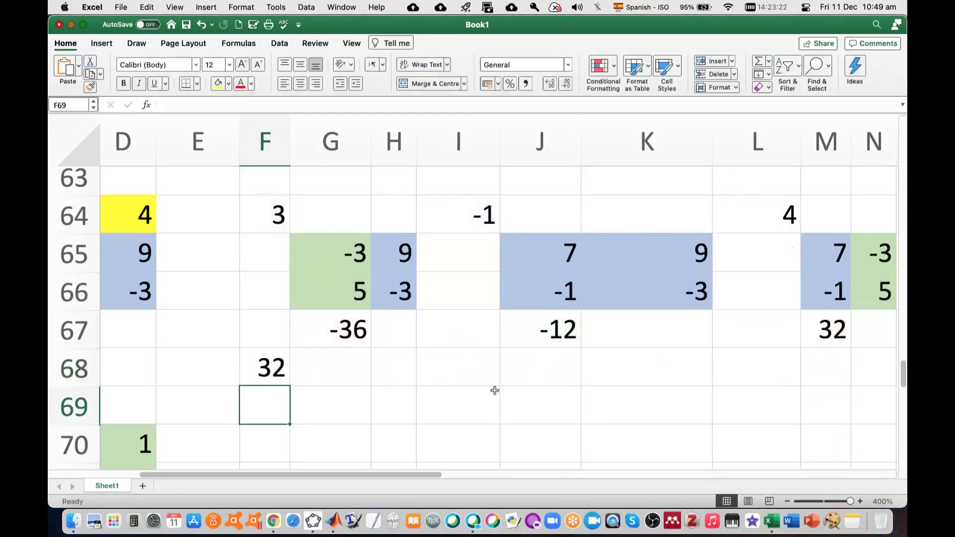
Step: Compute the y solution in E63 by dividing its determinant by Delta, =F68/F56
scroll(449, 383, left, 3)
scroll(449, 385, up, 1)
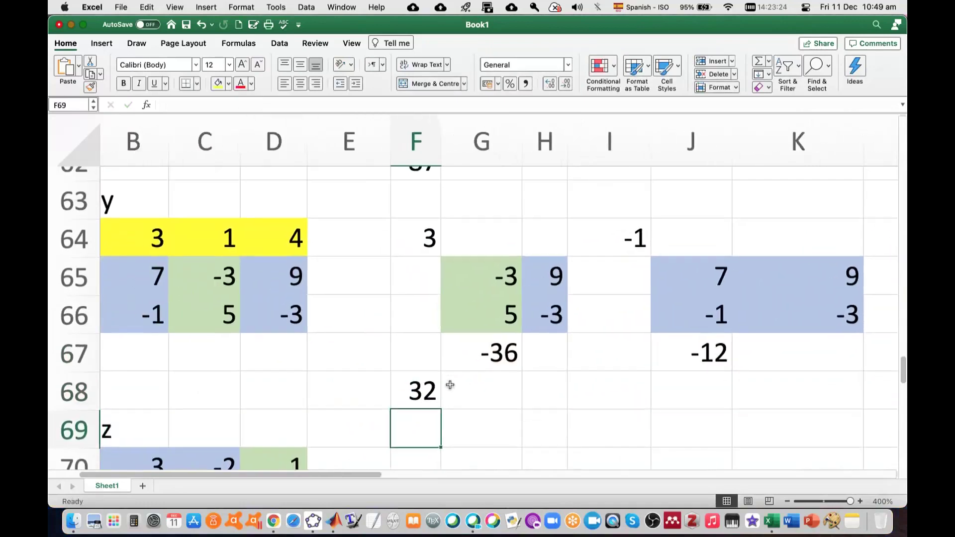
scroll(463, 397, left, 2)
scroll(464, 397, up, 2)
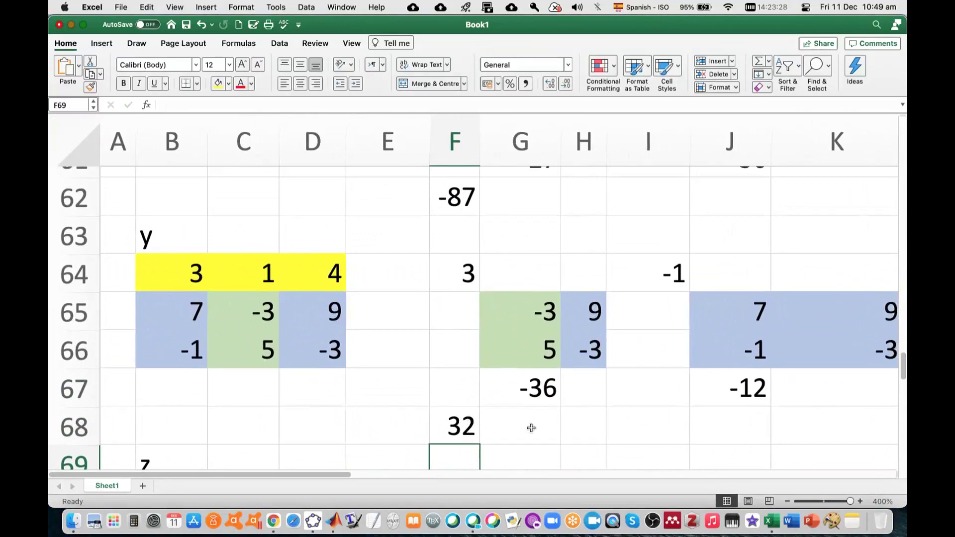
click(398, 245)
text(=)
click(461, 426)
text(/)
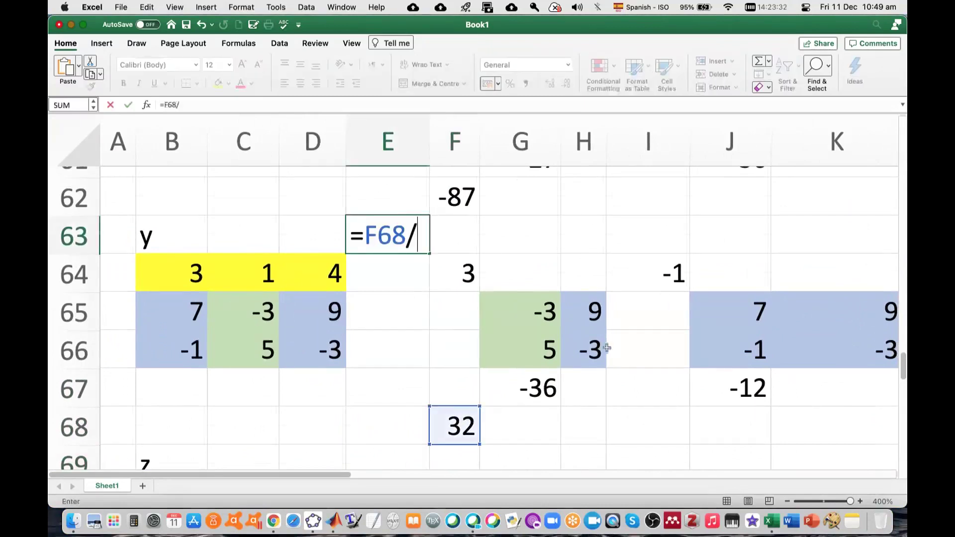
scroll(607, 348, up, 5)
click(463, 245)
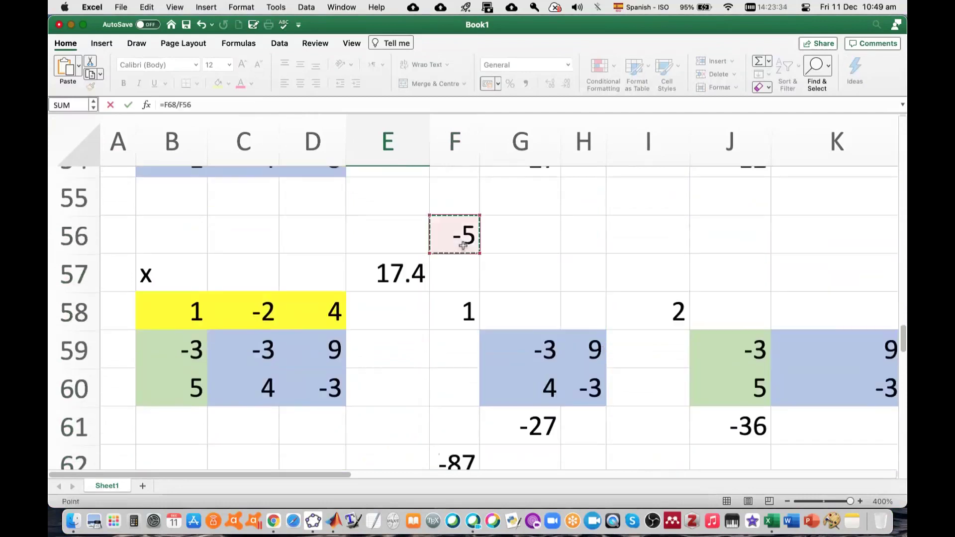
key(Return)
text(ç)
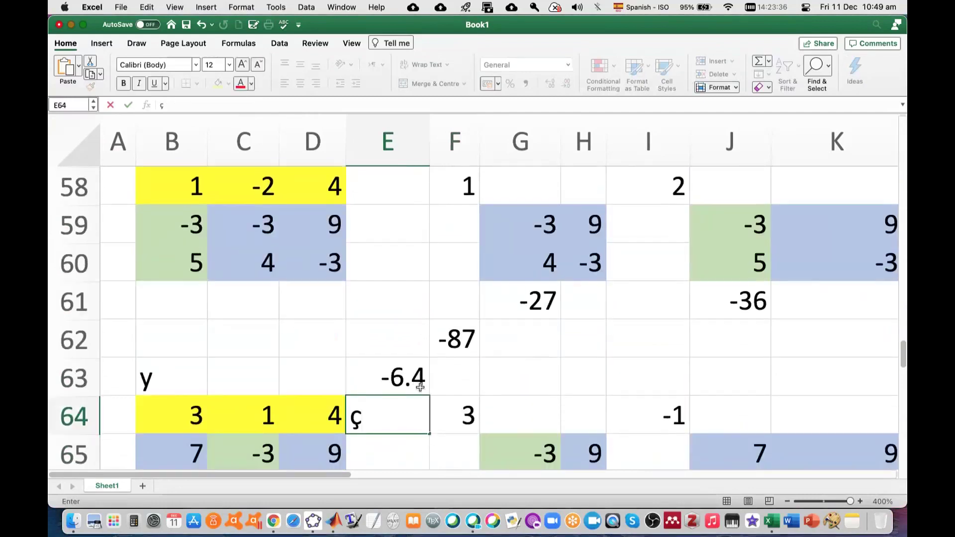
click(476, 366)
click(408, 381)
Step: Fill the first row of the z matrix, B70:D70, with yellow
scroll(625, 313, up, 6)
scroll(625, 314, right, 2)
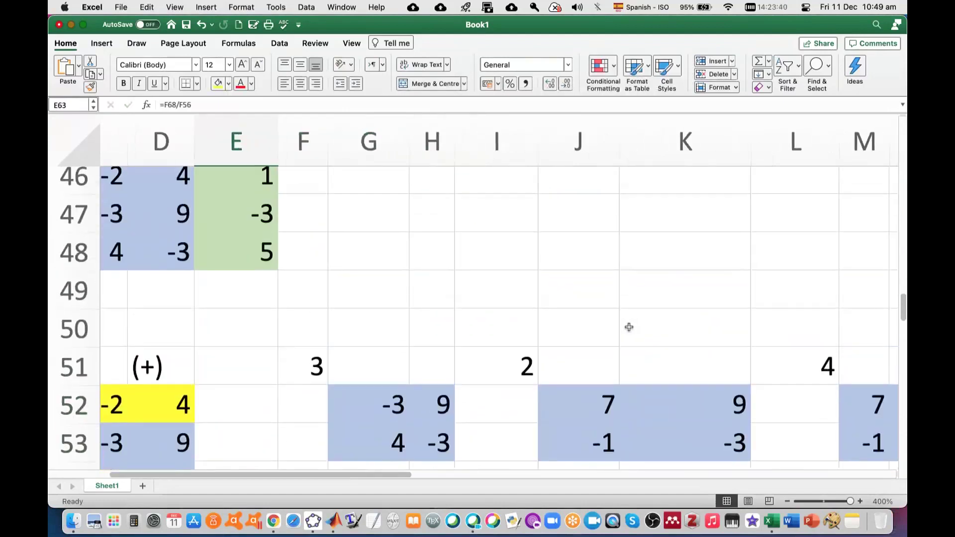
scroll(629, 327, up, 6)
scroll(629, 327, left, 2)
scroll(635, 366, down, 8)
scroll(635, 367, left, 1)
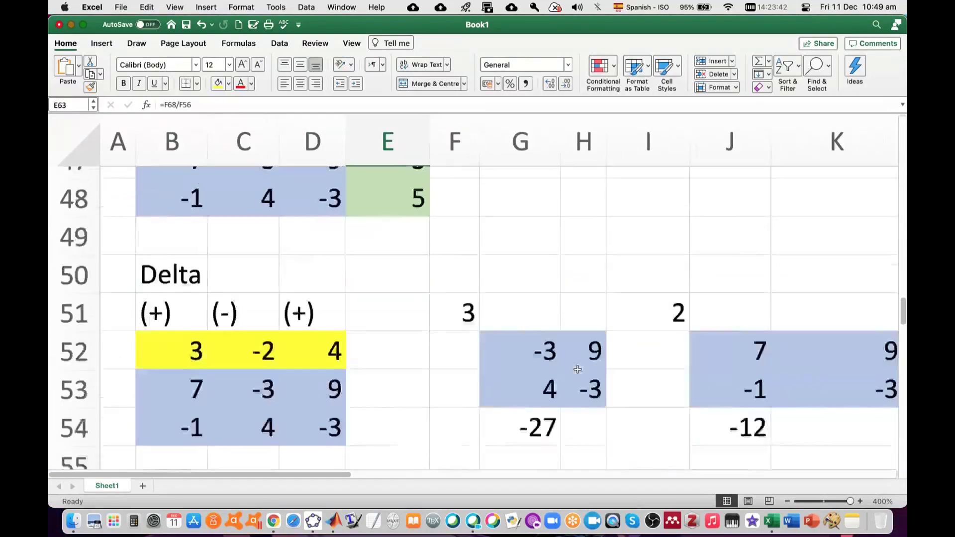
scroll(577, 369, down, 10)
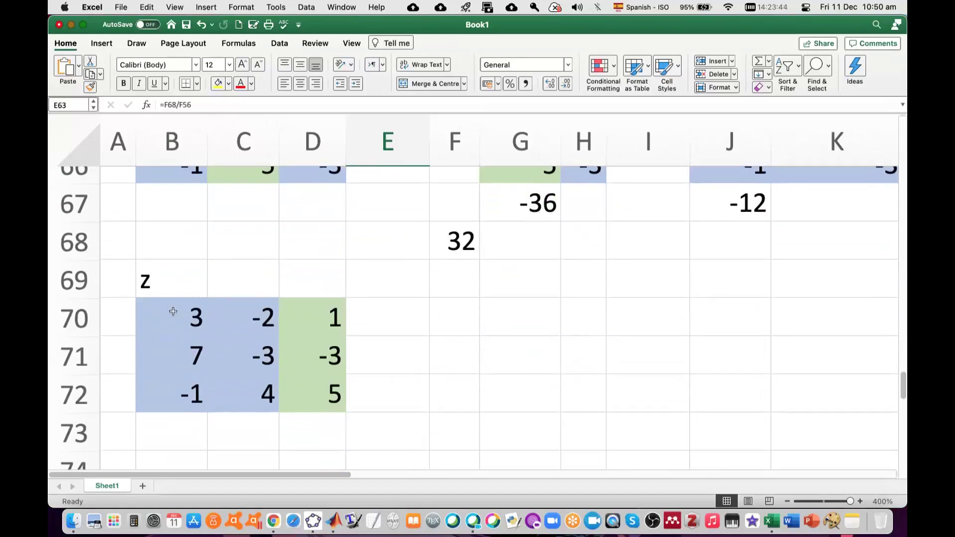
drag(173, 311, 323, 318)
click(217, 83)
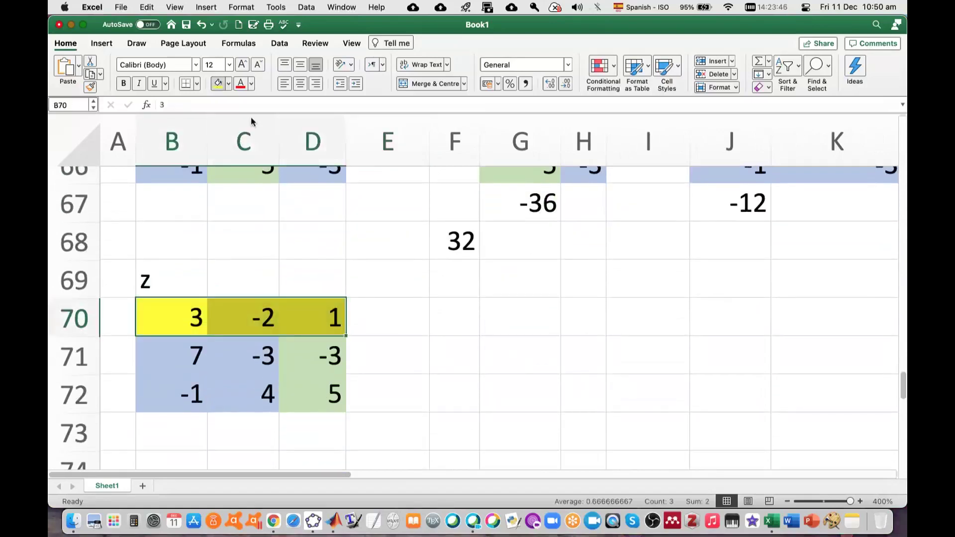
Step: Enter the signed first-row coefficients of the z matrix: 3 in F70, 2 in I70 and 1 in L70
click(458, 315)
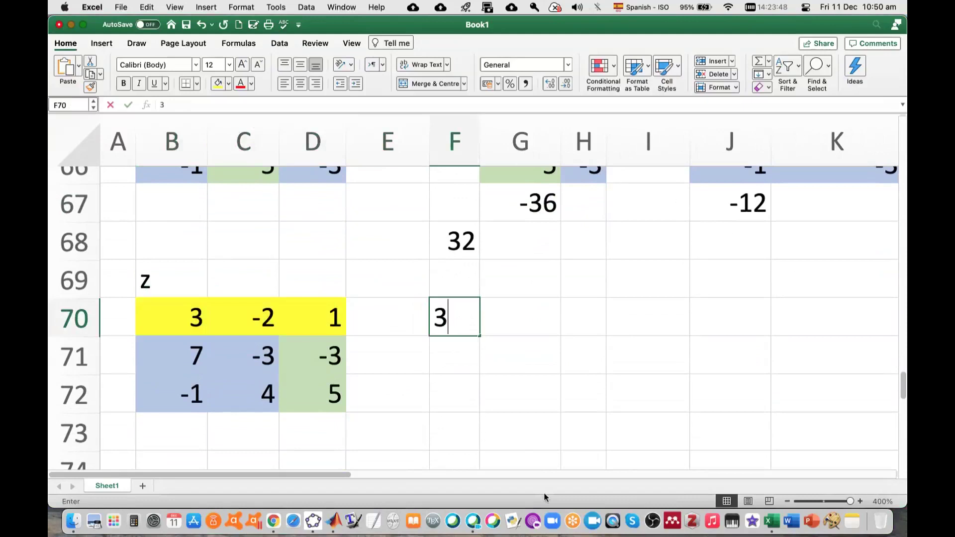
key(Tab)
key(Tab)
key(Tab)
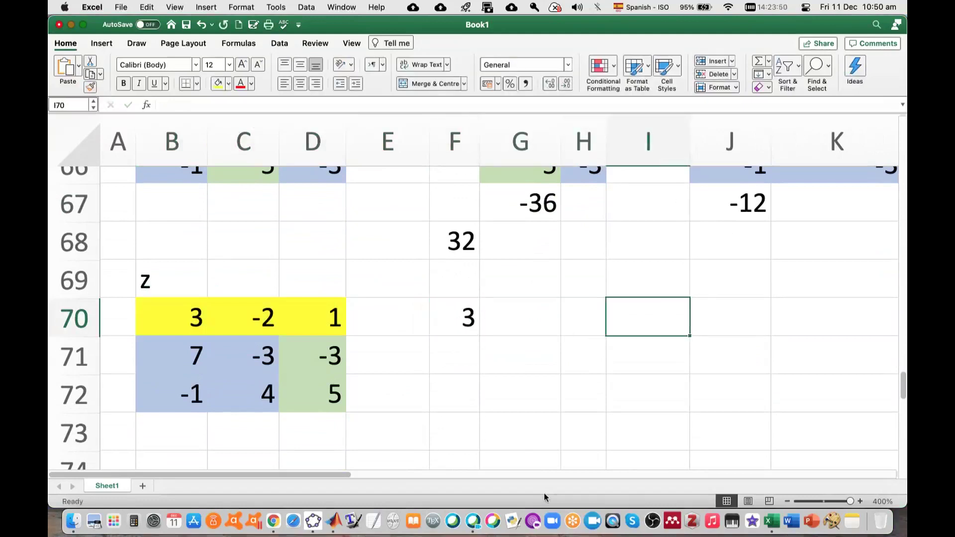
text(2)
key(Tab)
key(Tab)
key(Tab)
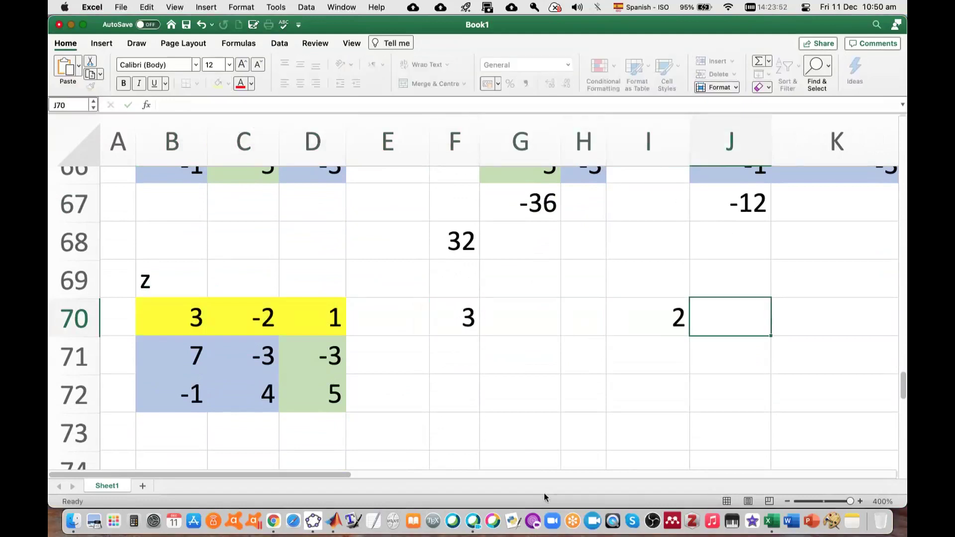
text(1)
key(Down)
Step: Copy the first minor of the z matrix from C71:D72 to F71:G72
key(Left)
key(Left)
key(Left)
key(Left)
key(Left)
key(Left)
key(Left)
key(Left)
key(Left)
key(Left)
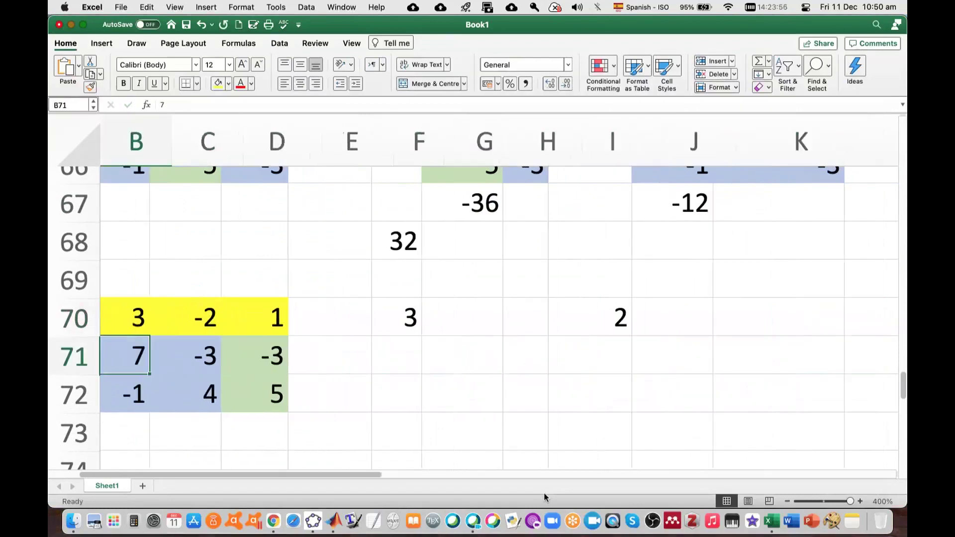
click(214, 350)
drag(214, 349, 275, 391)
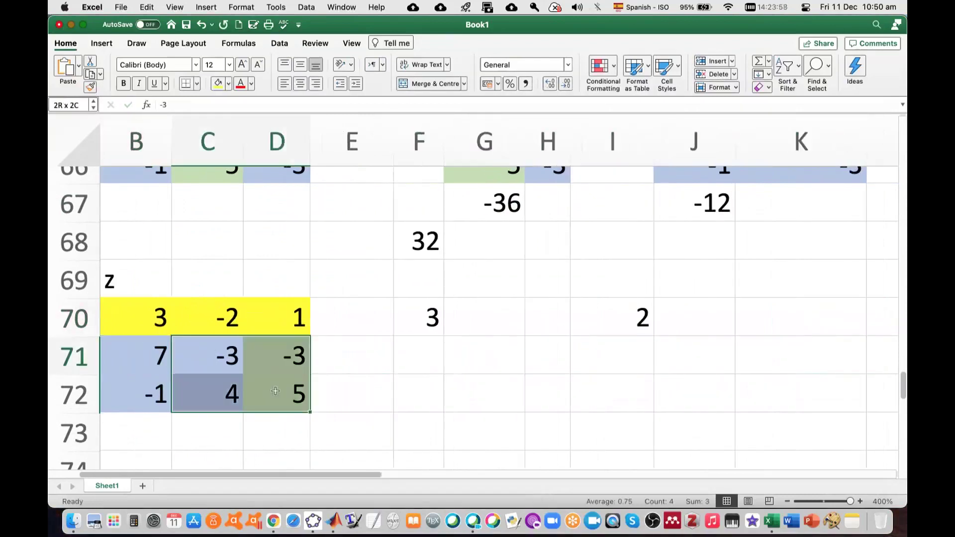
key(super+c)
click(422, 358)
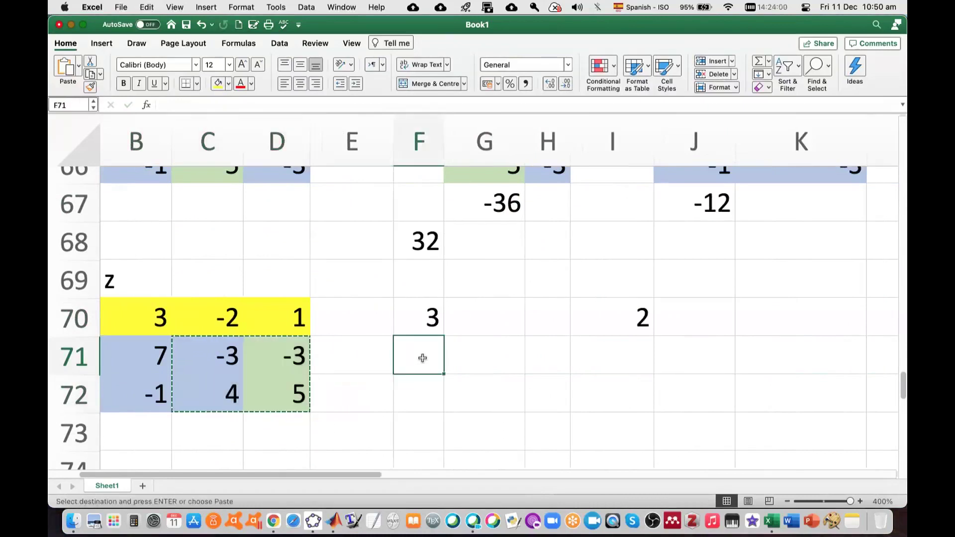
key(super+v)
Step: Build the second minor of the z matrix in J71:K72 by copying B71:B72 and D71:D72
drag(144, 353, 149, 398)
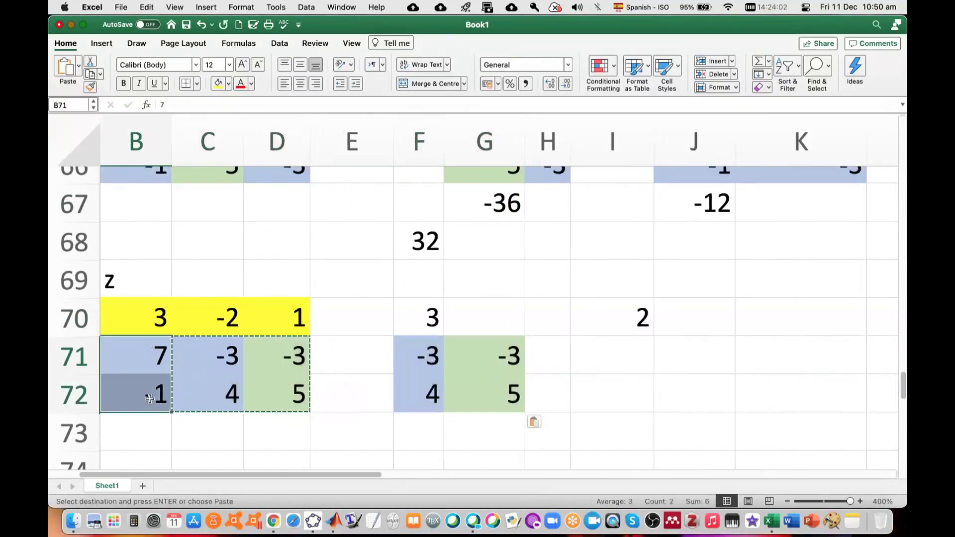
key(super+c)
click(704, 361)
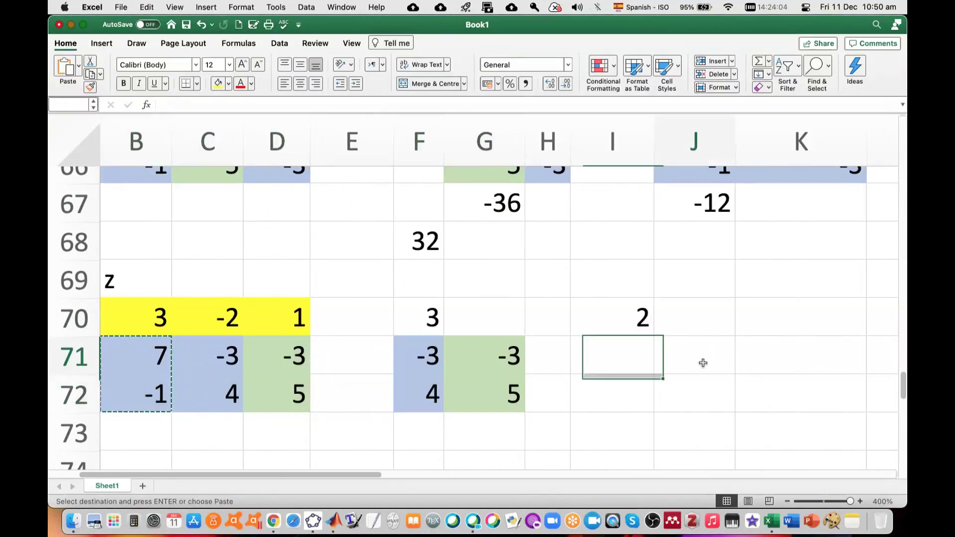
key(super+v)
drag(286, 356, 288, 398)
key(super+c)
click(767, 356)
key(super+v)
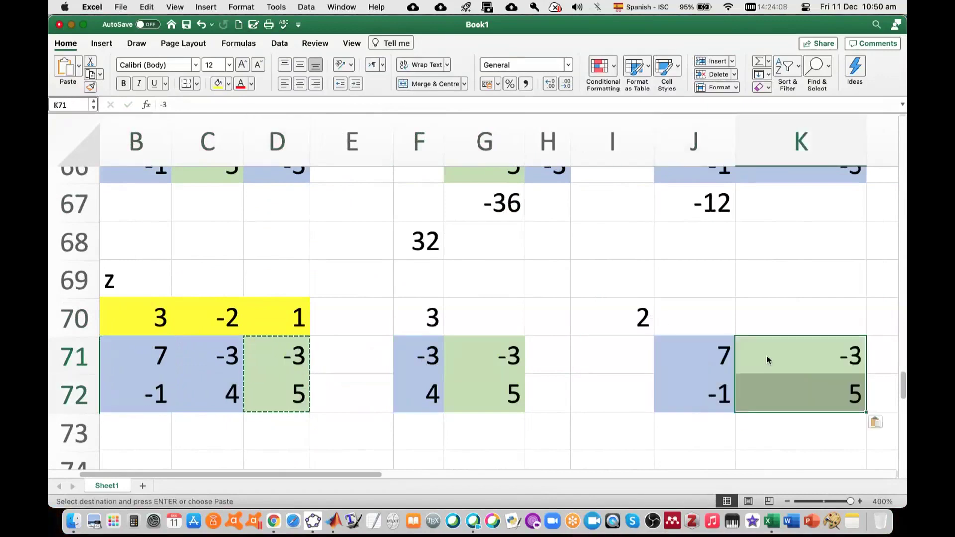
Step: Copy the third minor of the z matrix from B71:C72 to M71:N72
drag(138, 358, 189, 384)
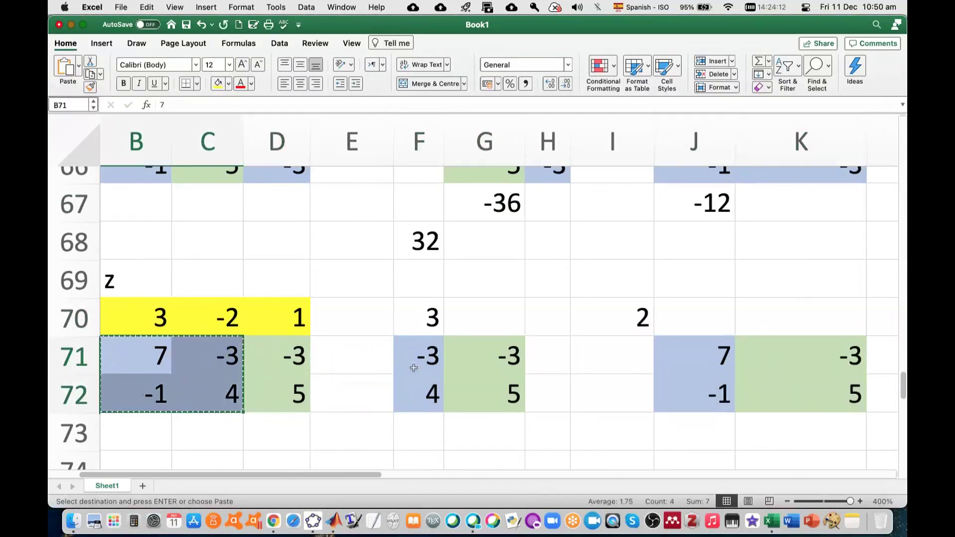
scroll(631, 362, right, 5)
click(726, 367)
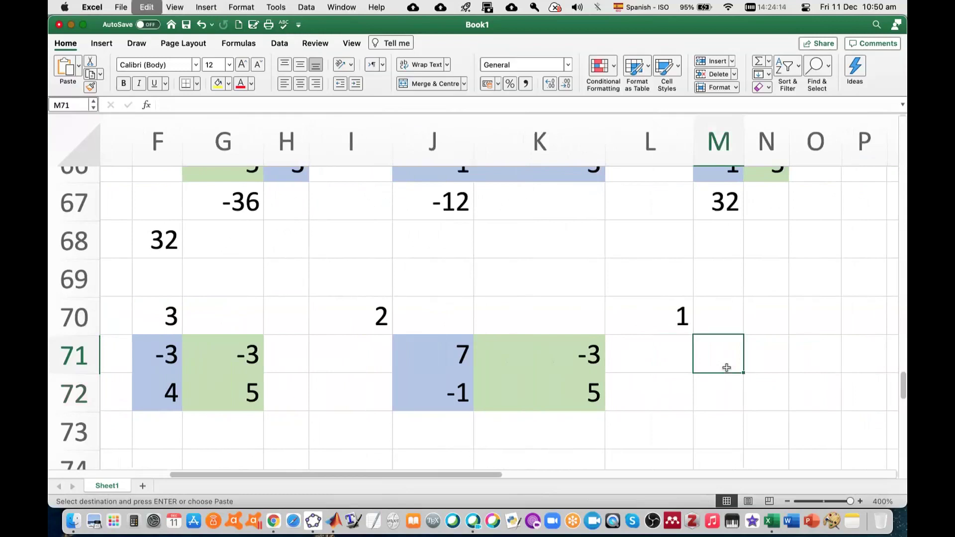
key(super+v)
Step: Compute the first minor's determinant in F73 with =F71*G72-G71*F72
scroll(550, 380, left, 5)
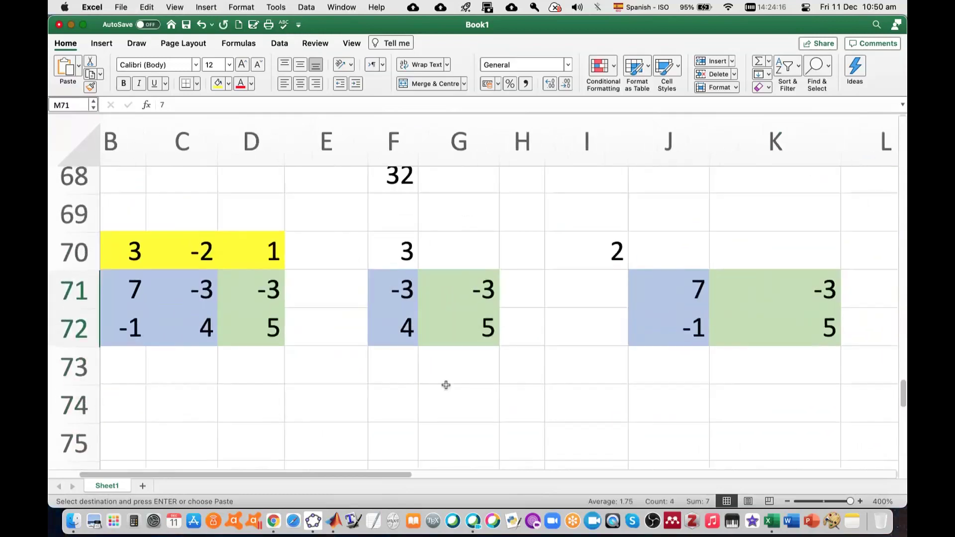
click(398, 370)
text(=)
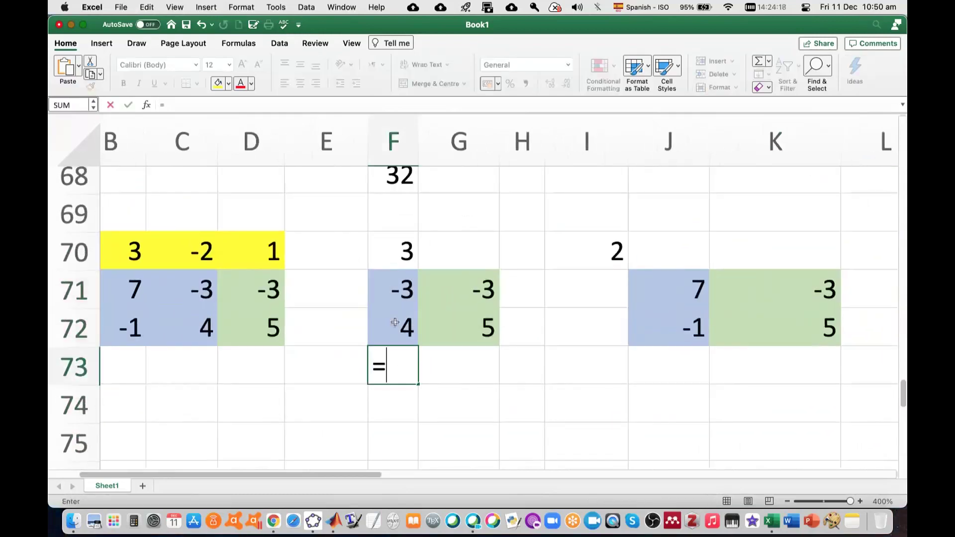
click(396, 292)
text(*)
click(458, 326)
text(-)
click(465, 295)
text(*)
click(406, 326)
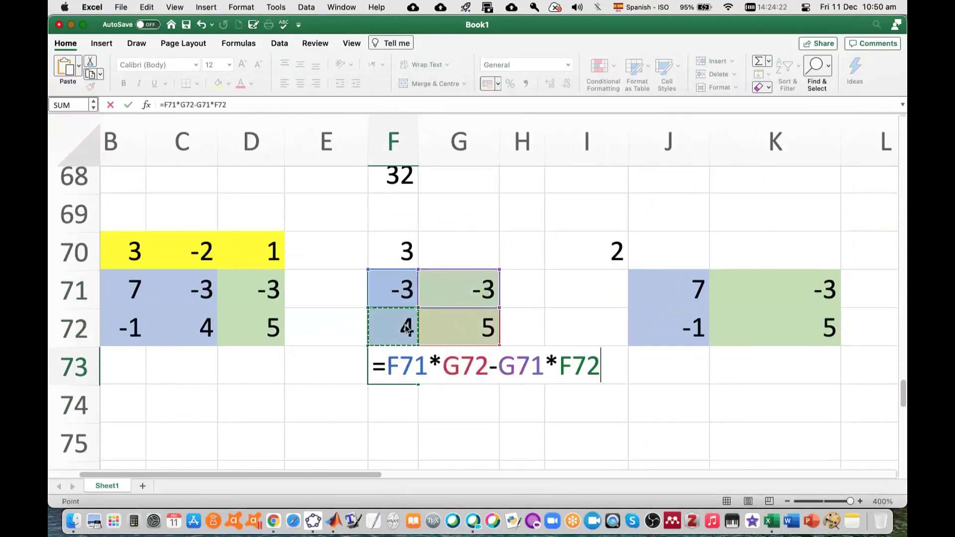
key(Return)
Step: Compute the second minor's determinant in J73 with =J71*K72-K71*J72
click(652, 363)
text(=)
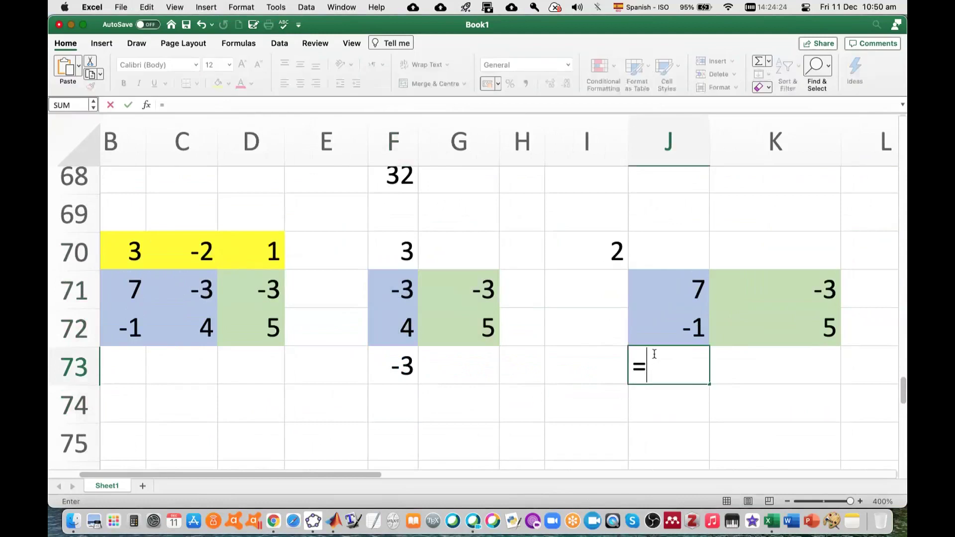
click(676, 293)
text(*)
click(742, 322)
text(-)
click(755, 287)
text(*)
click(682, 328)
key(Return)
Step: Compute the third minor's determinant in M73 with =M71*N72-N71*M72
scroll(790, 397, right, 5)
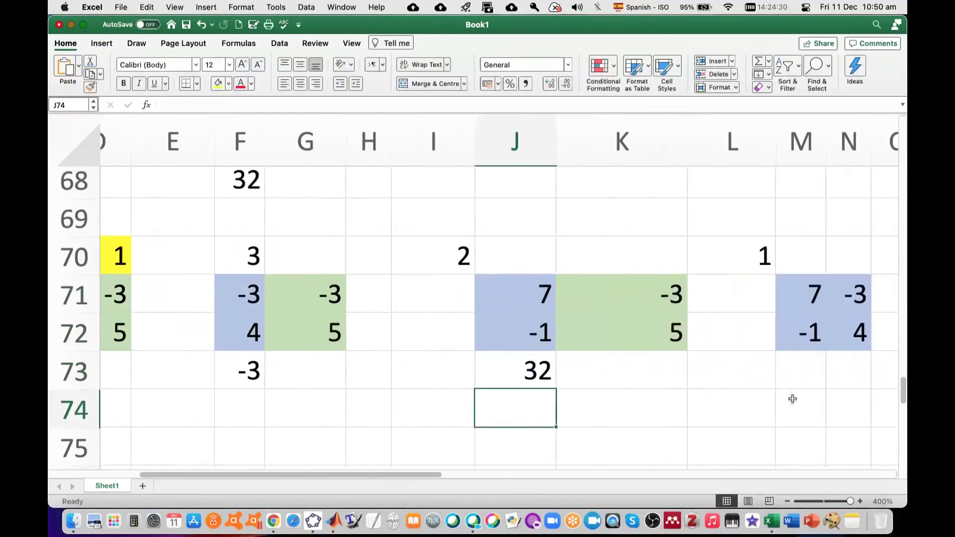
click(747, 368)
text(=)
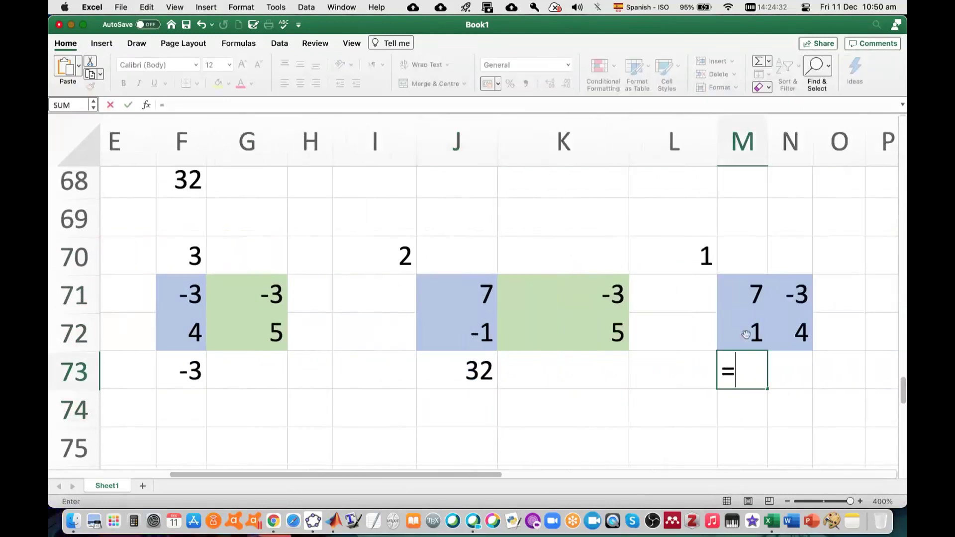
click(743, 298)
text(*)
click(785, 336)
text(-)
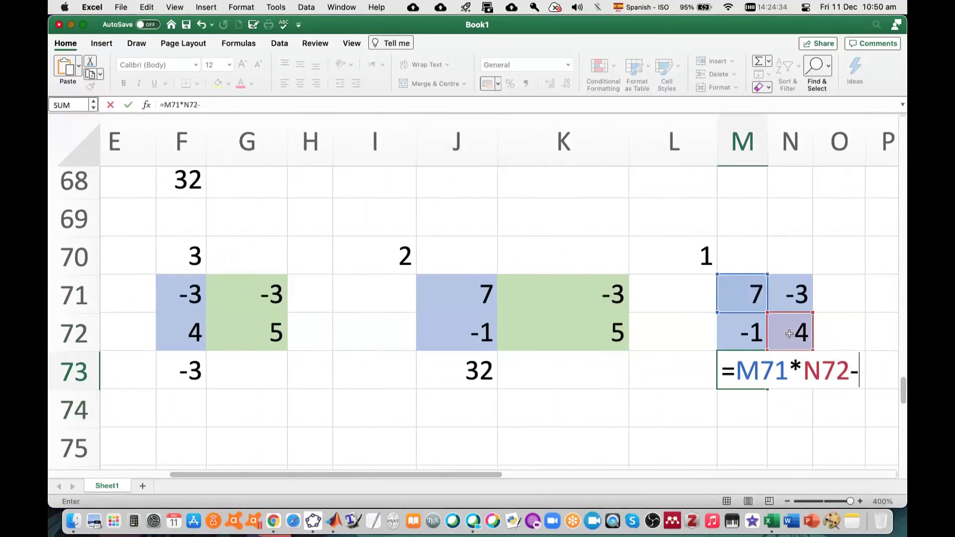
click(788, 299)
text(*)
click(752, 326)
key(Return)
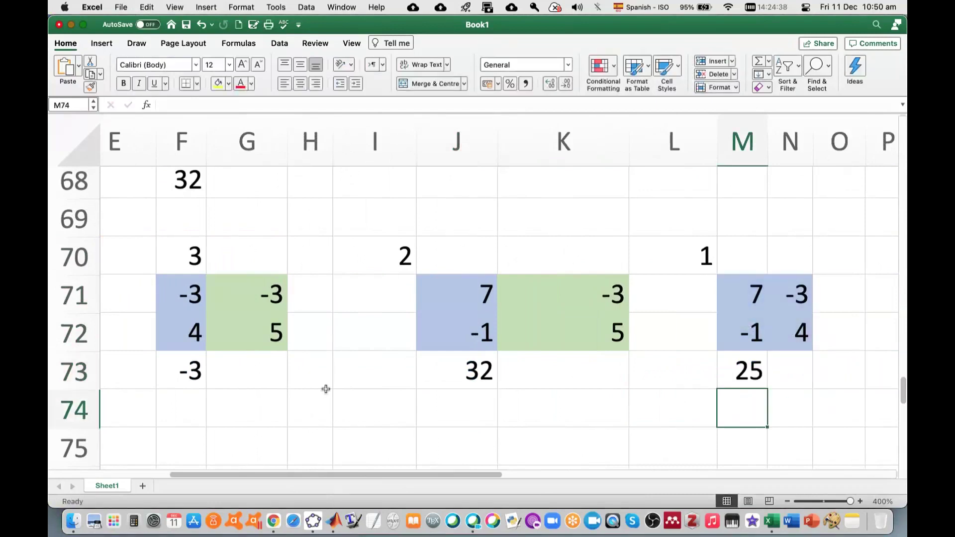
Step: Combine the coefficients and minors into the z determinant in F74 with =F70*F73+I70*J73+L70*M73
scroll(326, 389, left, 5)
click(326, 400)
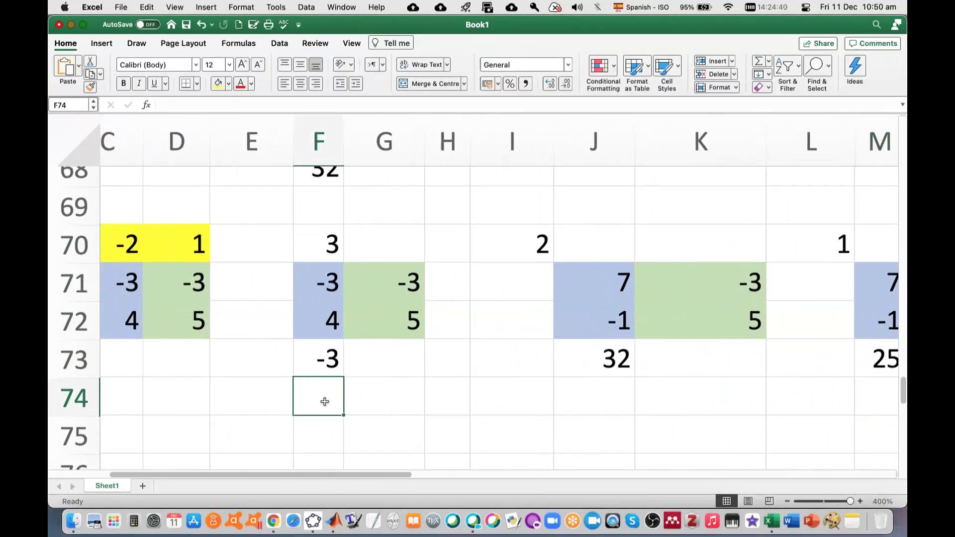
text(=)
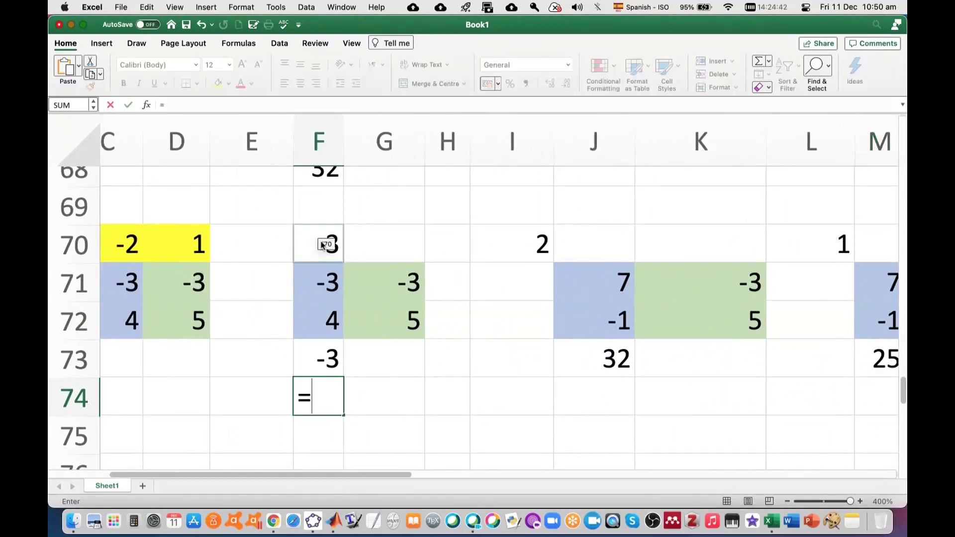
text(*)
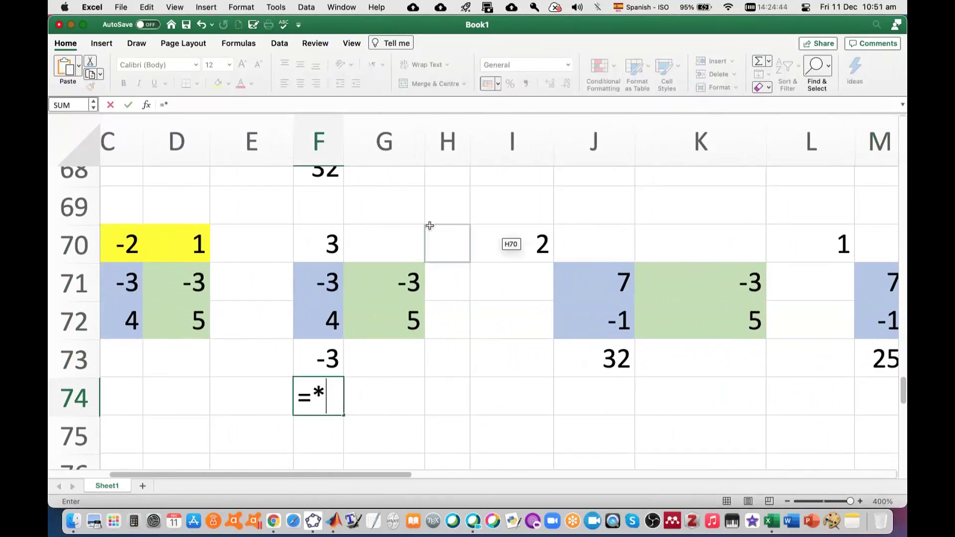
click(334, 240)
text(*)
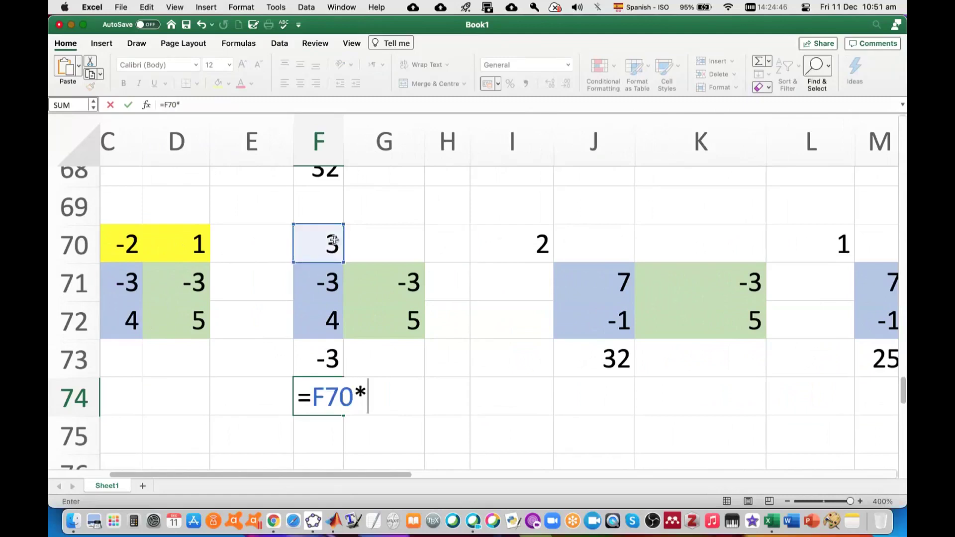
click(332, 355)
text(+)
click(505, 244)
text(*)
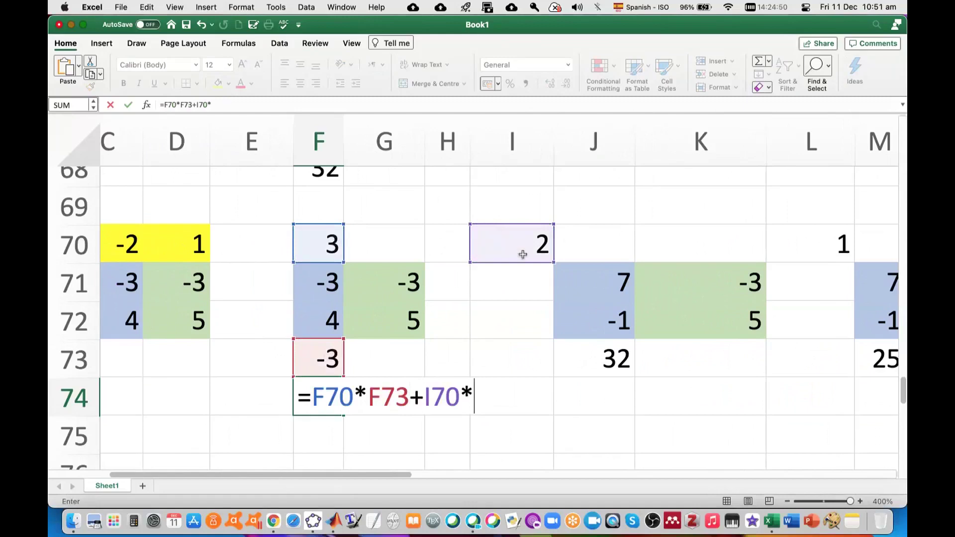
click(617, 358)
text(+)
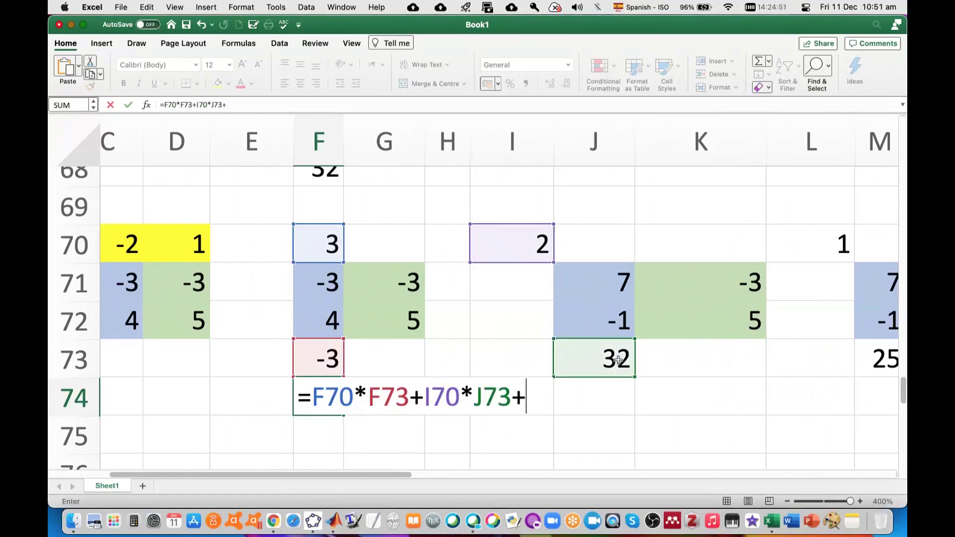
click(807, 245)
click(884, 362)
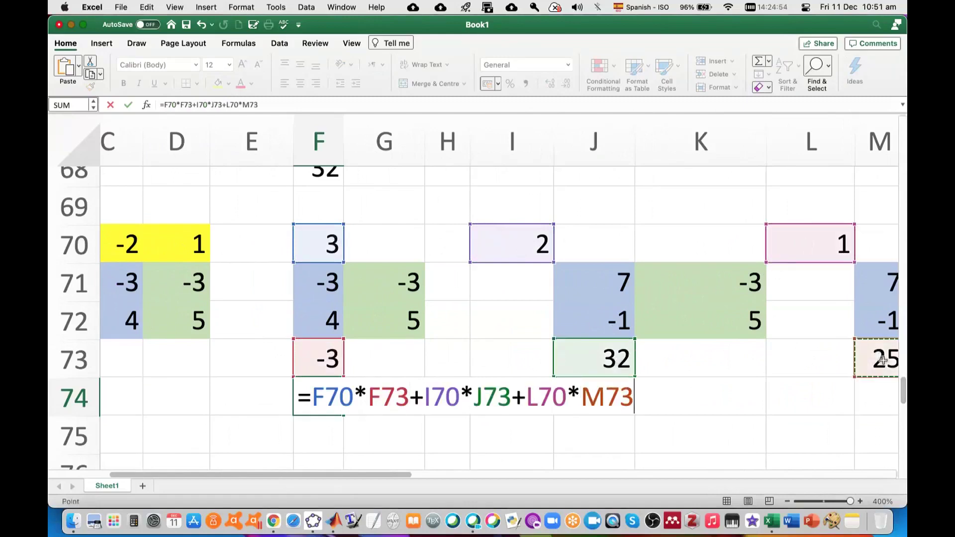
key(Return)
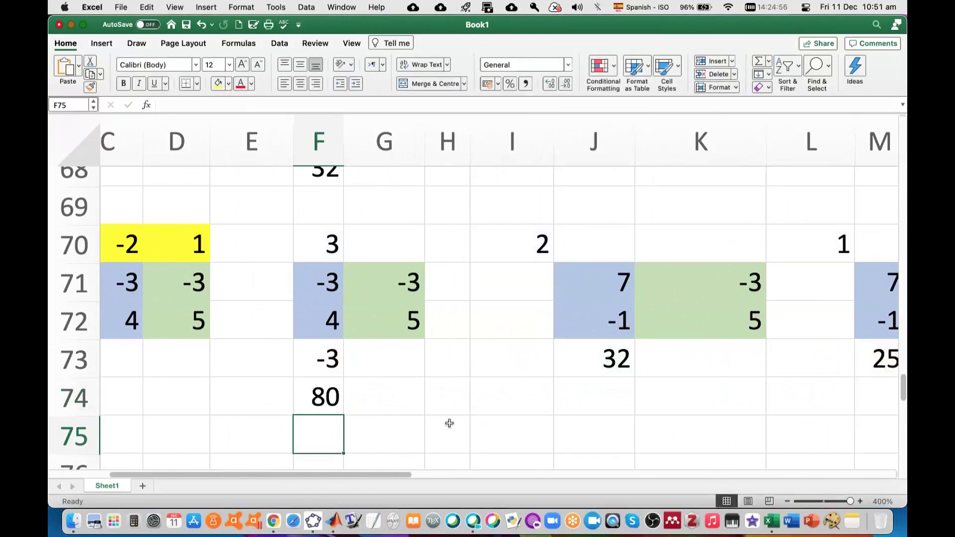
Step: Calculate z in E69 by dividing its determinant by Delta with =F74/F56
scroll(287, 273, up, 2)
scroll(286, 273, left, 1)
scroll(309, 274, left, 1)
click(338, 276)
click(342, 243)
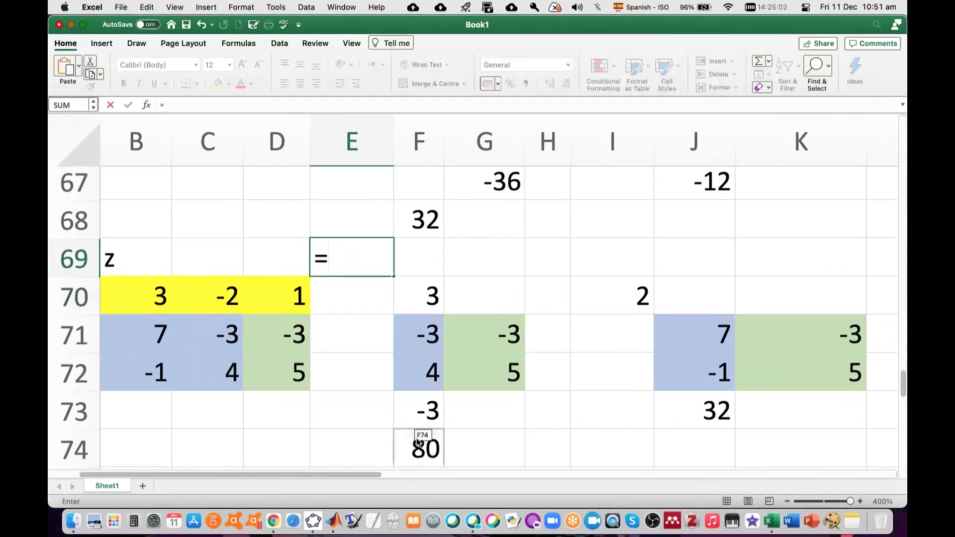
text(=)
click(443, 438)
text(/)
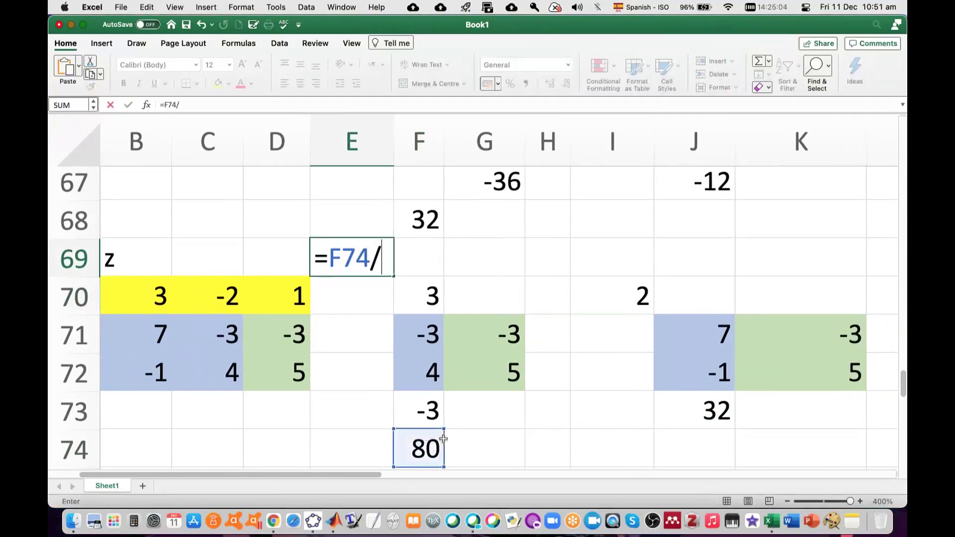
scroll(538, 348, up, 10)
click(440, 278)
key(Return)
Step: Fill the z result cell E69 with the standard light green colour
scroll(527, 384, down, 2)
scroll(526, 384, left, 1)
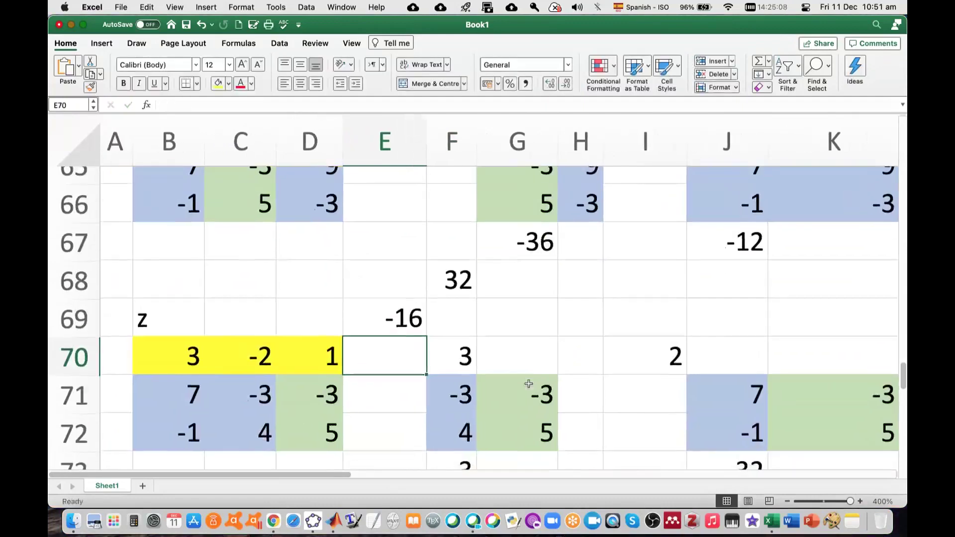
click(407, 290)
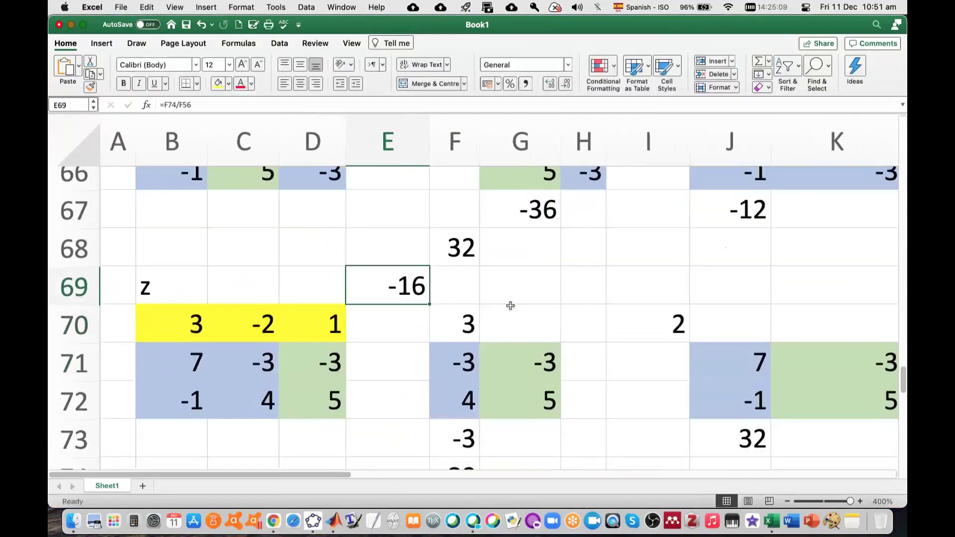
click(218, 85)
click(229, 85)
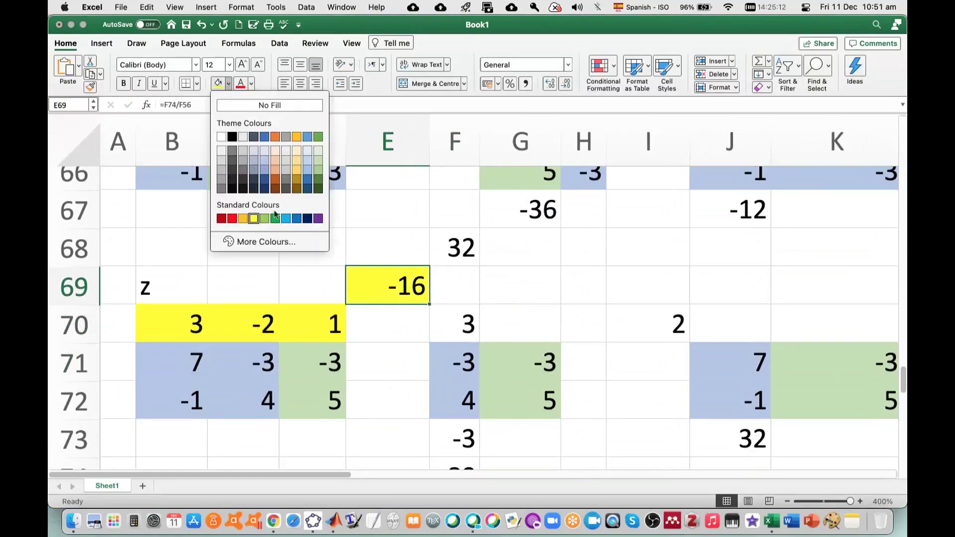
click(264, 218)
Step: Fill the y result in E63 and the x result in E57 with the same light green
scroll(488, 281, up, 5)
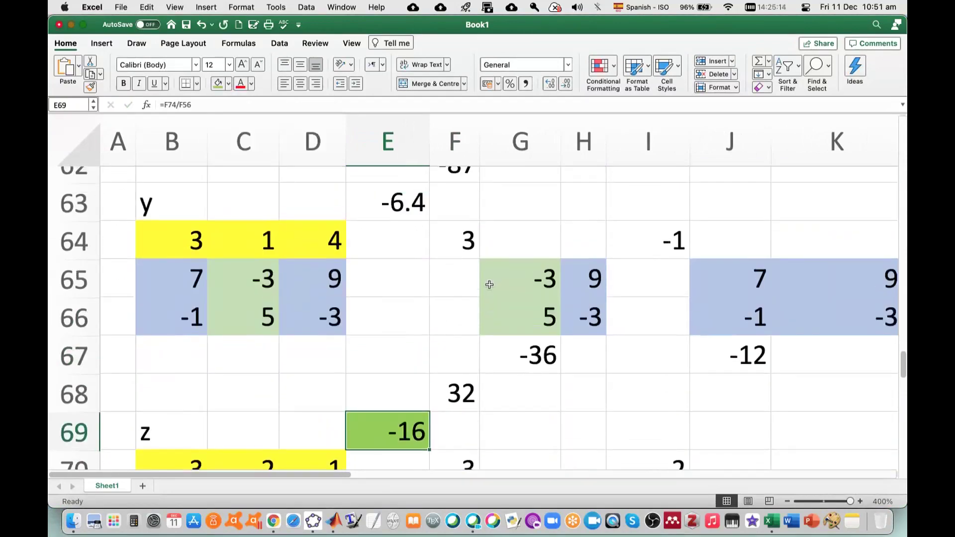
click(411, 265)
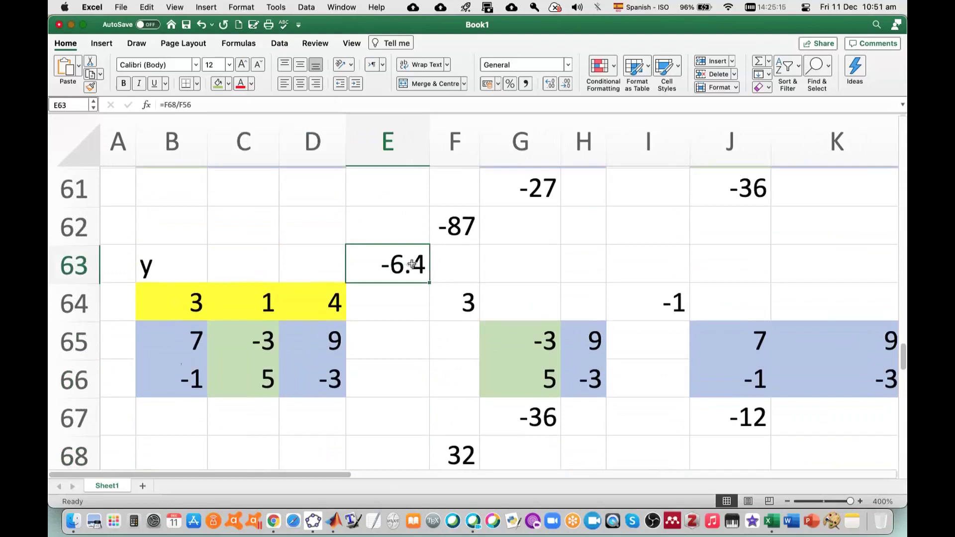
click(217, 85)
scroll(406, 247, up, 1)
scroll(406, 247, up, 4)
click(395, 249)
key(super+y)
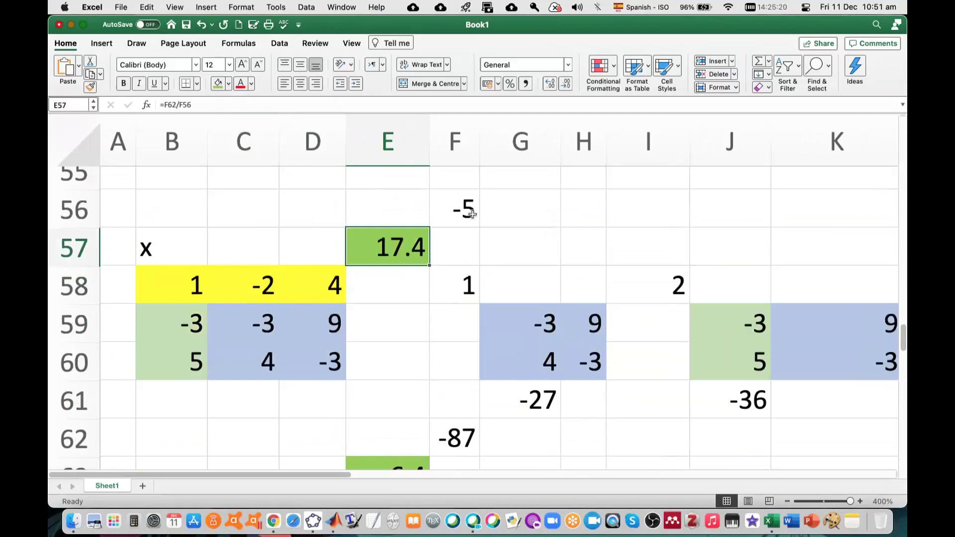
Step: Switch to the Overleaf notes in Chrome and examine the 3x3 row reduction from the R3↔R1 swap to the reduced solution matrix
scroll(640, 334, up, 2)
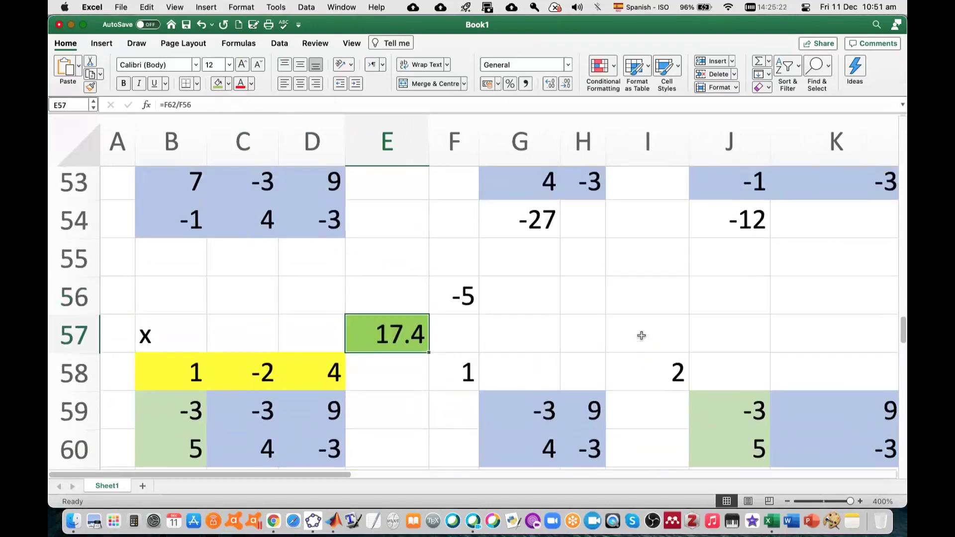
scroll(640, 336, up, 19)
scroll(641, 335, up, 18)
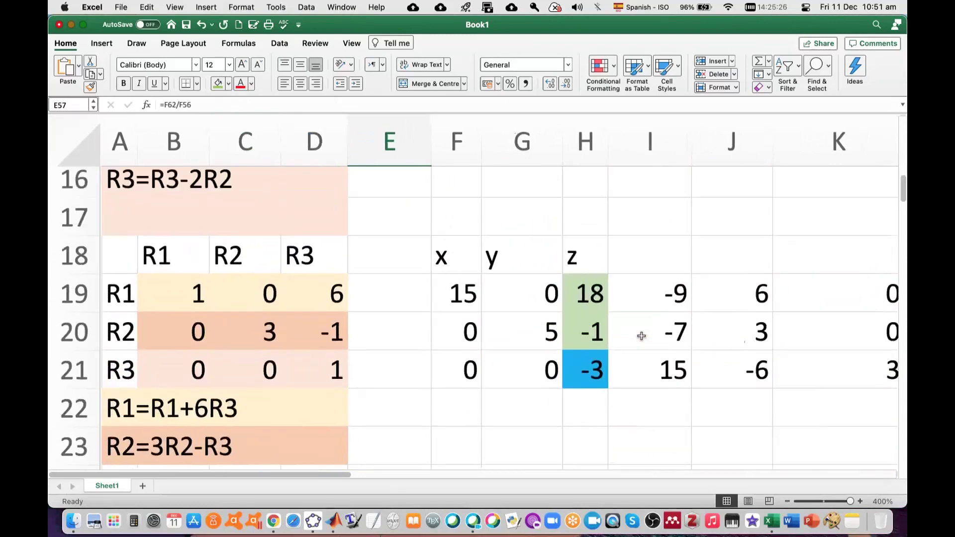
click(277, 524)
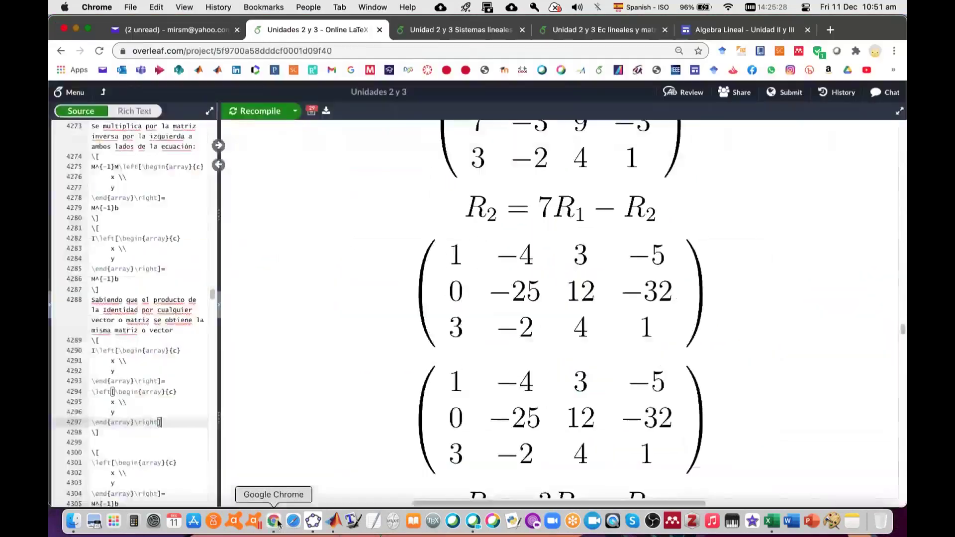
scroll(644, 303, up, 3)
scroll(643, 303, up, 3)
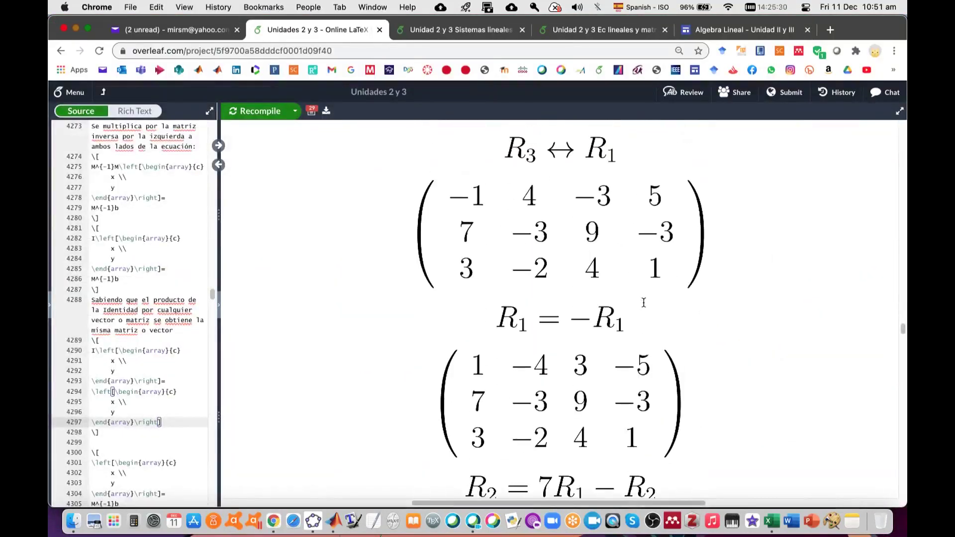
scroll(644, 303, up, 3)
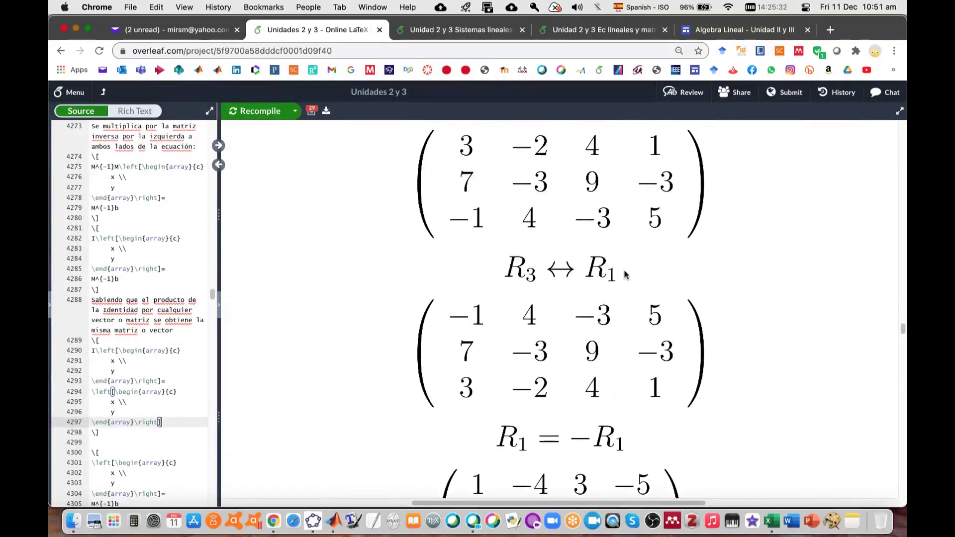
scroll(642, 379, down, 5)
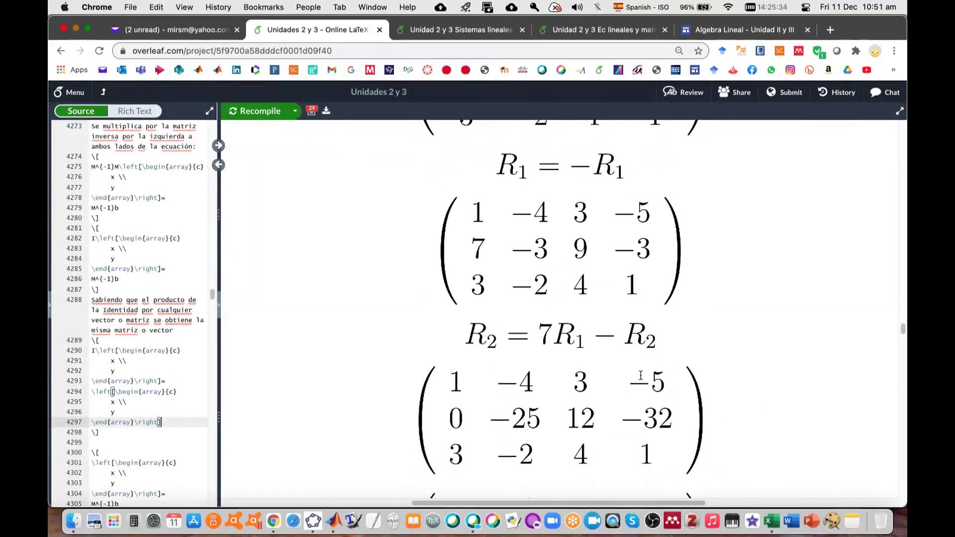
scroll(706, 393, down, 3)
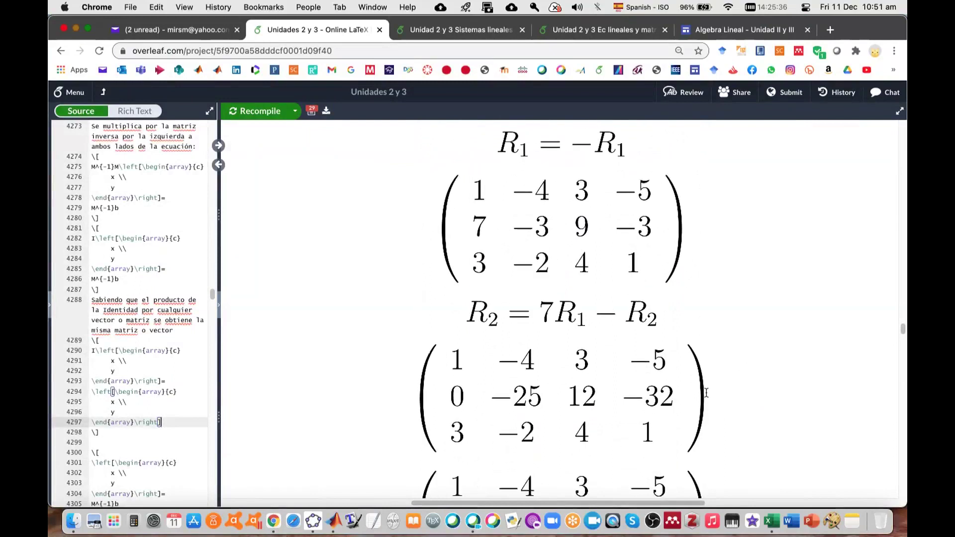
scroll(705, 391, down, 9)
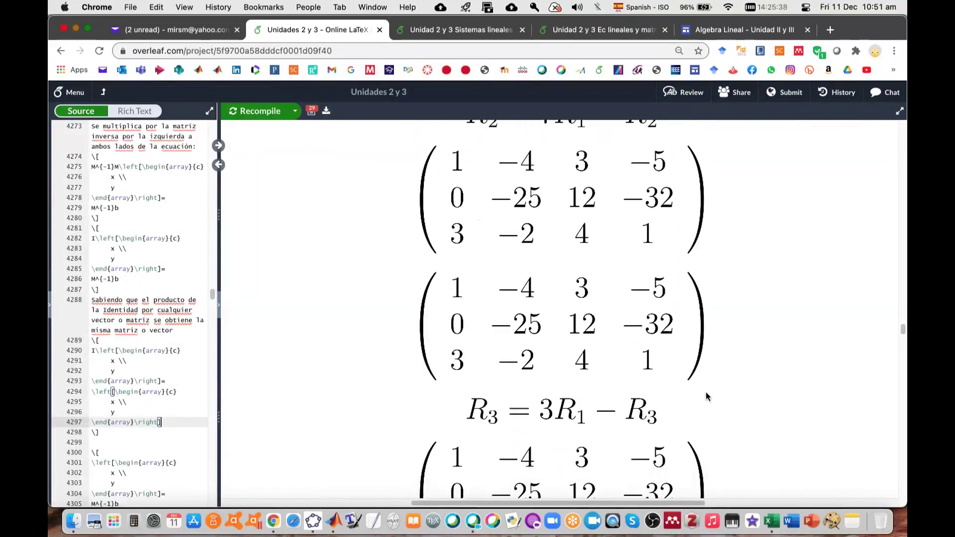
scroll(705, 392, down, 10)
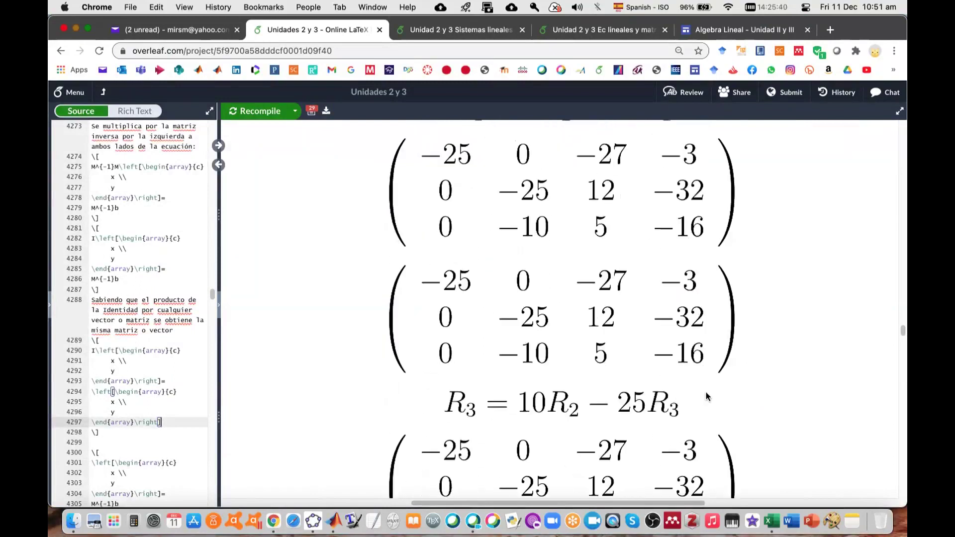
scroll(706, 392, down, 10)
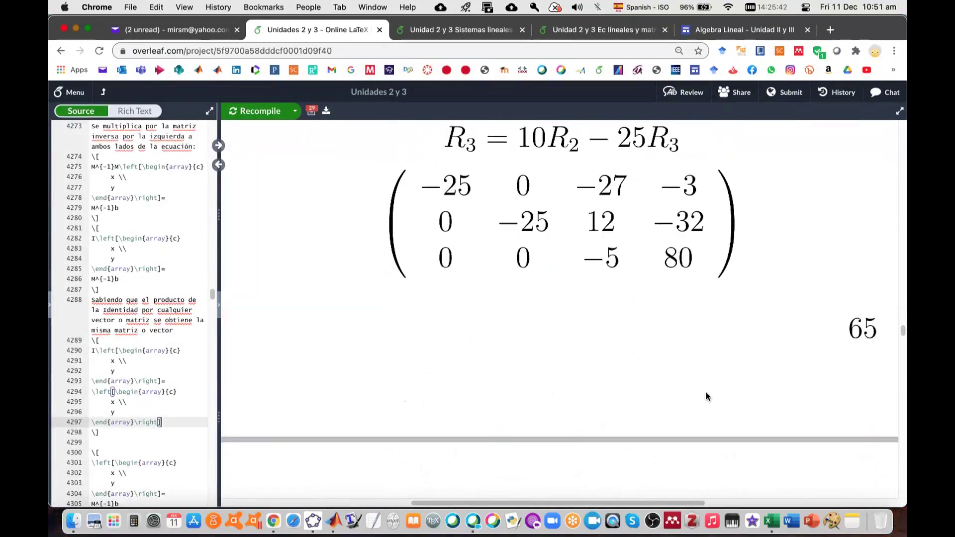
scroll(706, 396, down, 5)
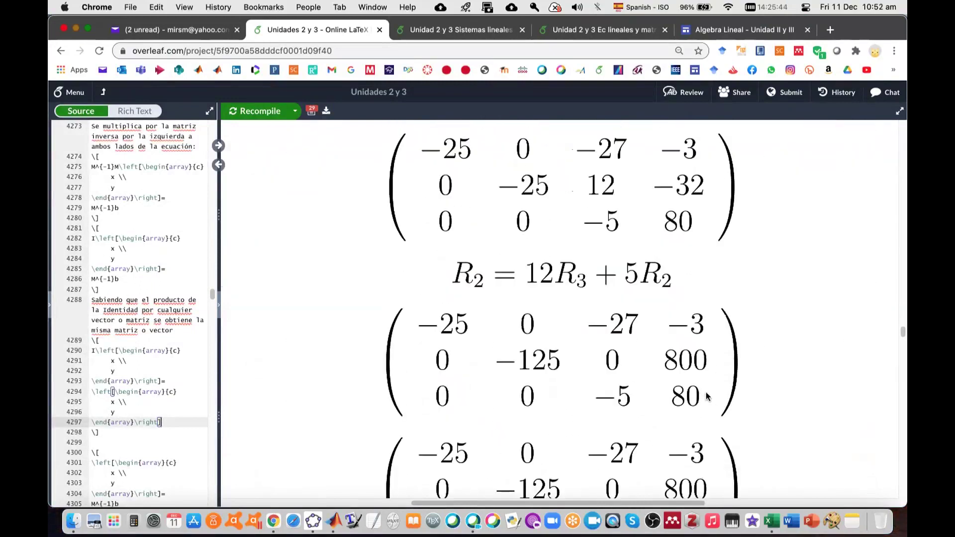
scroll(707, 396, down, 1)
scroll(736, 393, up, 2)
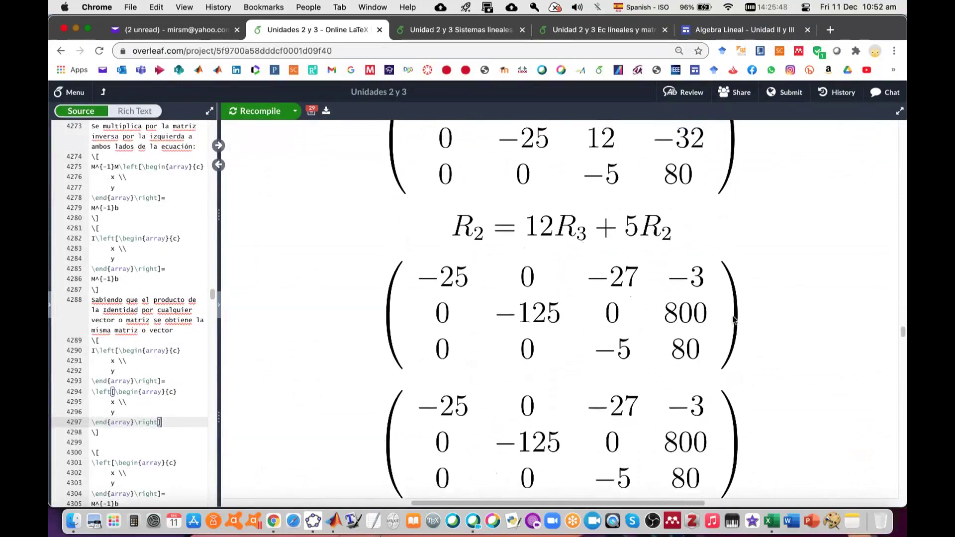
scroll(734, 321, up, 7)
scroll(735, 323, down, 9)
scroll(734, 326, down, 10)
scroll(733, 326, down, 6)
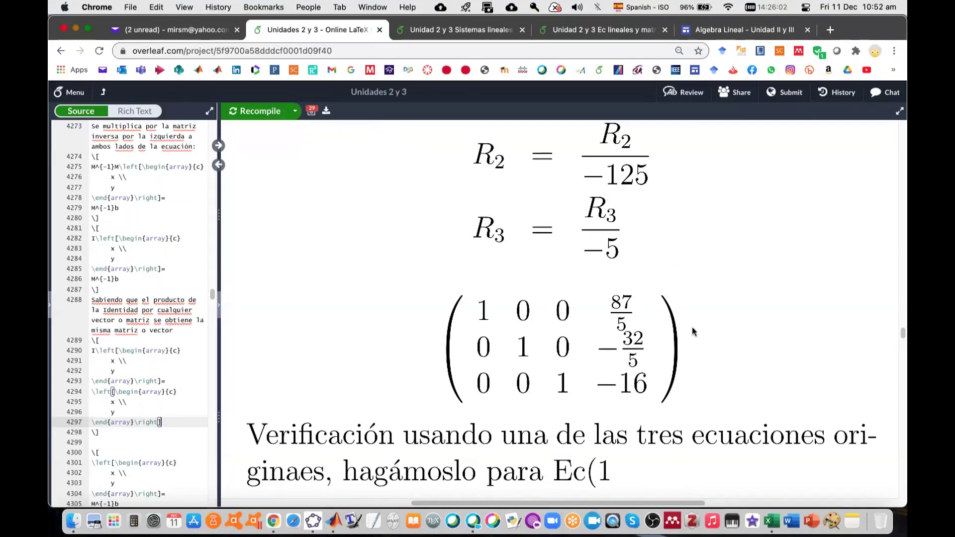
Step: Evaluate the solution fractions 87/5 and 32/5 in the MATLAB Command Window, checking them against the reduced matrix in the Overleaf notes
click(334, 522)
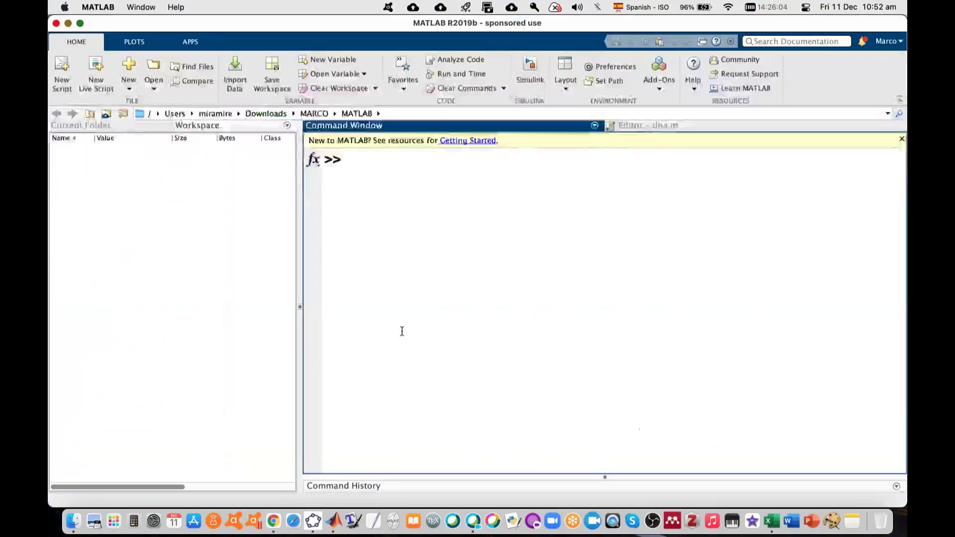
text(87/5)
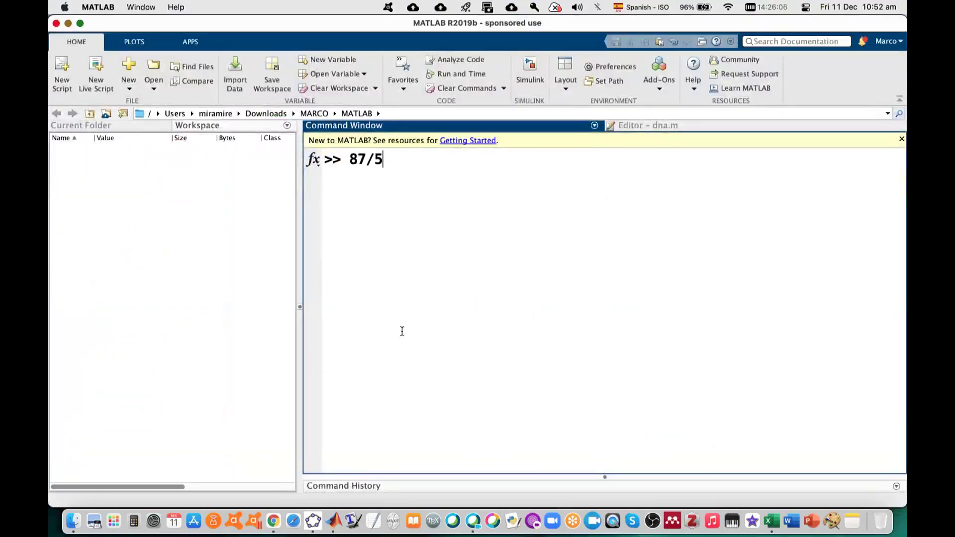
key(Return)
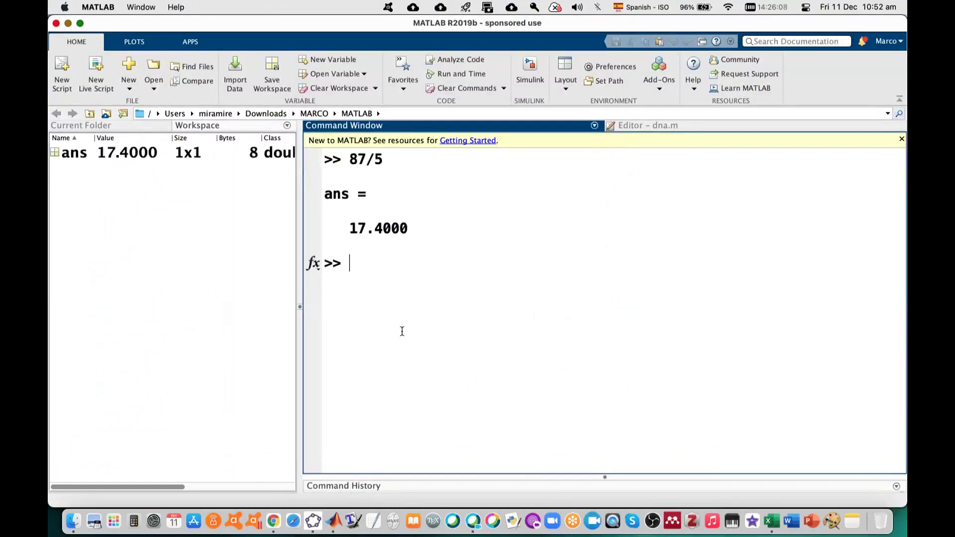
key(super+Tab)
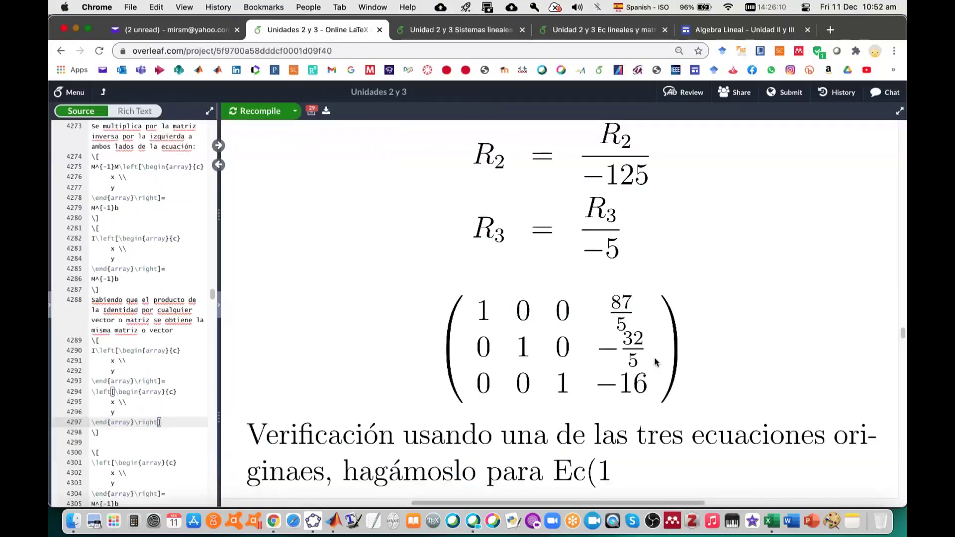
key(super+Tab)
text(32)
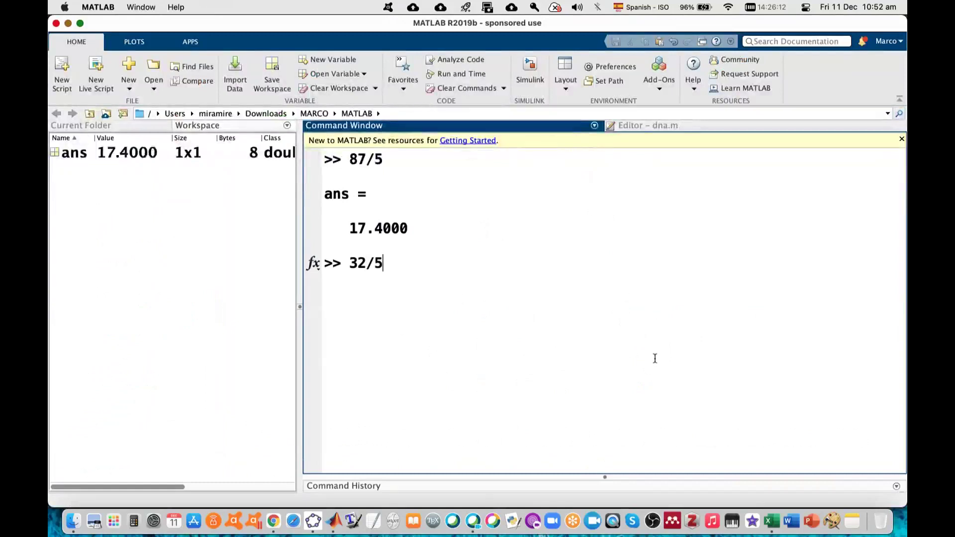
key(Return)
Step: Return to the Overleaf notes in Chrome and examine the verification of the solution in the first original equation
key(super+Tab)
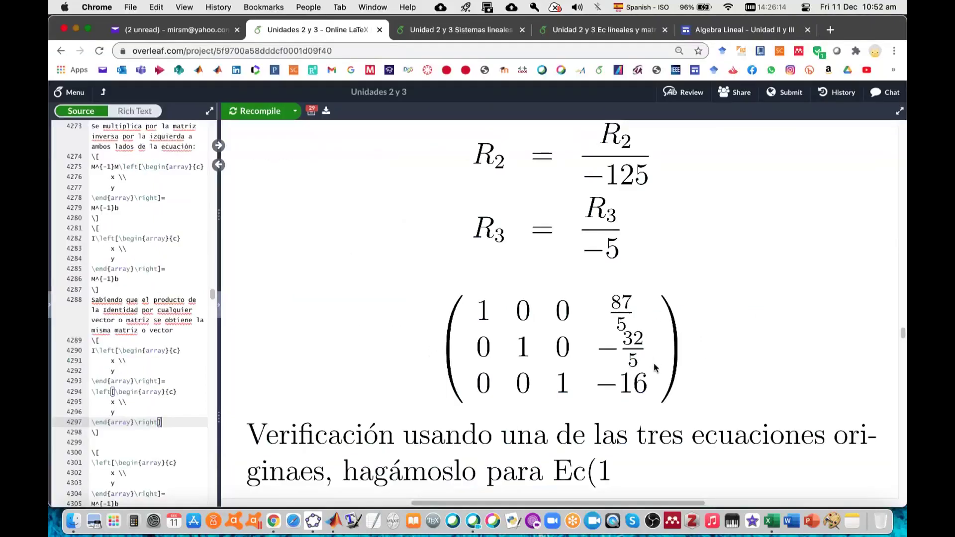
scroll(698, 414, down, 5)
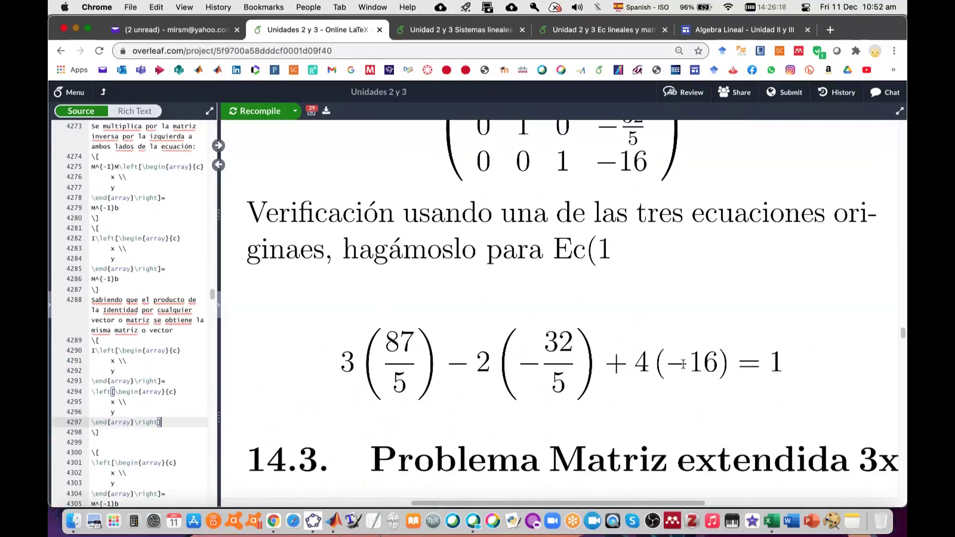
scroll(683, 364, up, 2)
scroll(685, 368, down, 3)
scroll(685, 371, down, 3)
scroll(686, 370, up, 4)
Step: Look through the subsequent extended-matrix problems in the compiled notes, up to the 3-unknowns section on the intersection of three planes
scroll(685, 370, down, 10)
scroll(685, 370, down, 20)
scroll(685, 371, down, 15)
scroll(685, 367, down, 15)
scroll(685, 367, down, 12)
scroll(685, 371, down, 12)
scroll(685, 371, down, 12)
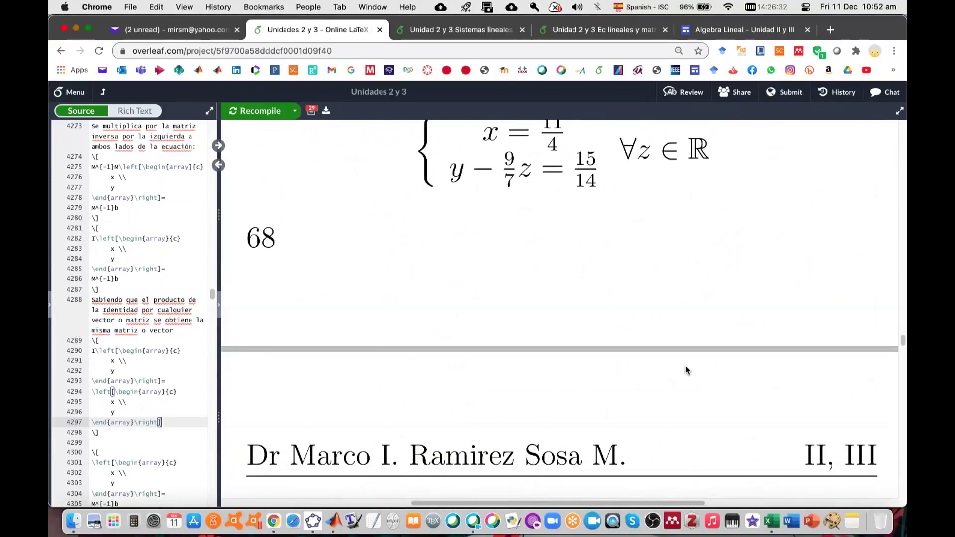
scroll(685, 366, down, 5)
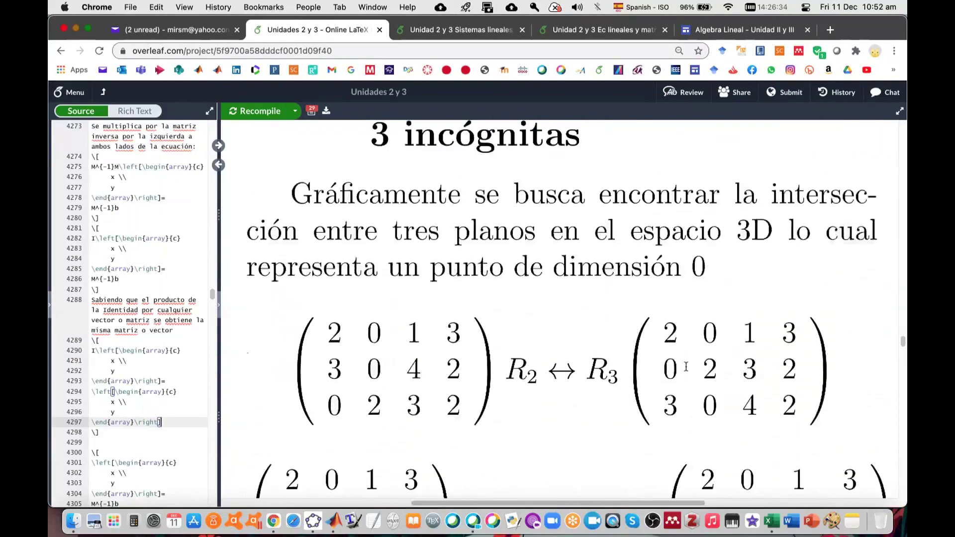